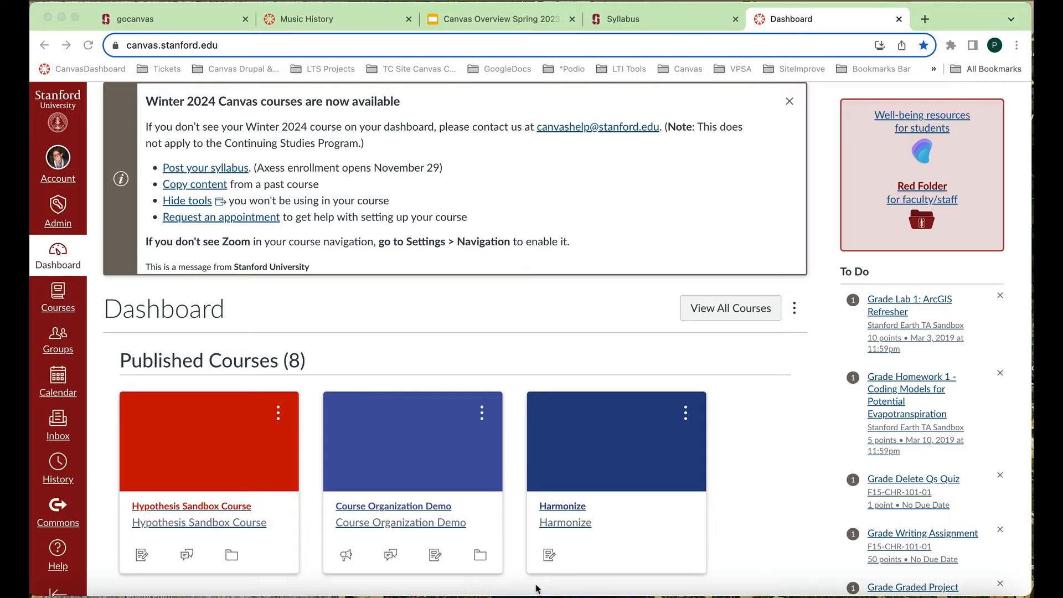
- Dismiss the Winter 2024 Canvas courses announcement on the dashboard and open the account's Global Announcements page
{"action": "left_click", "coordinate": [230, 44]}
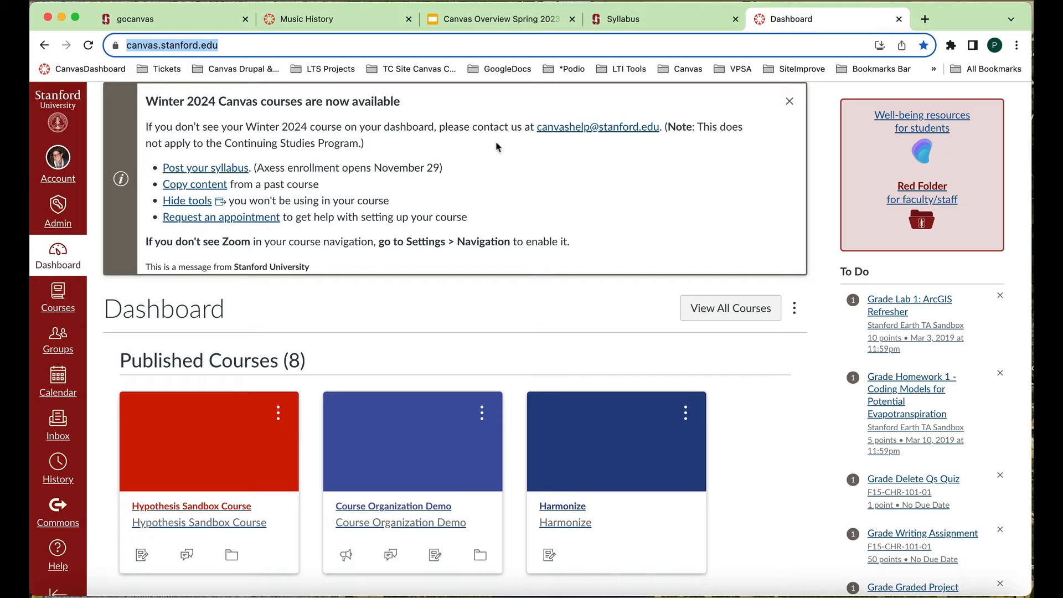
{"action": "left_click", "coordinate": [790, 103]}
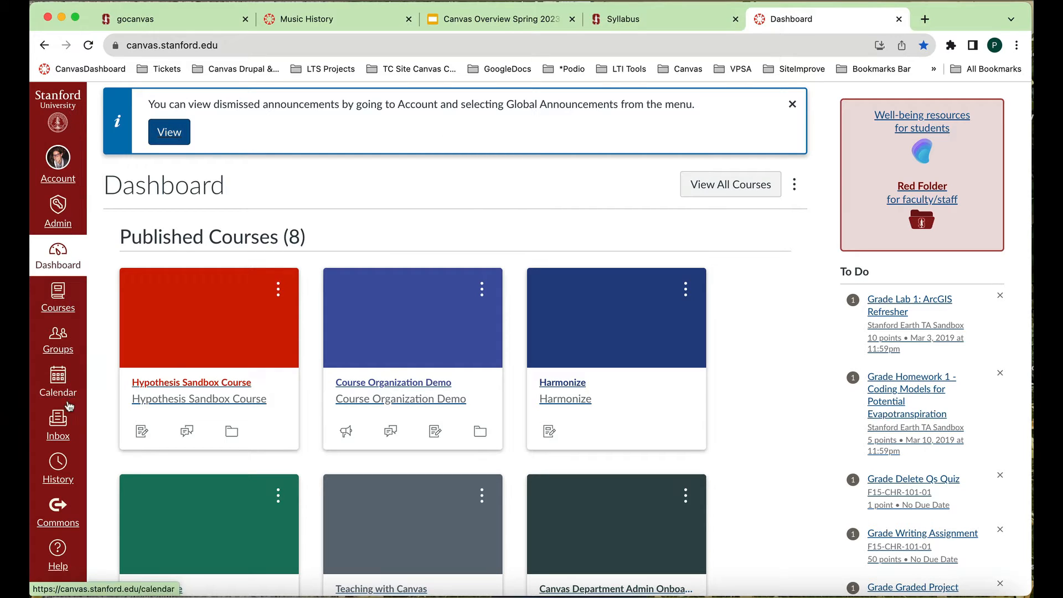
{"action": "left_click", "coordinate": [58, 166]}
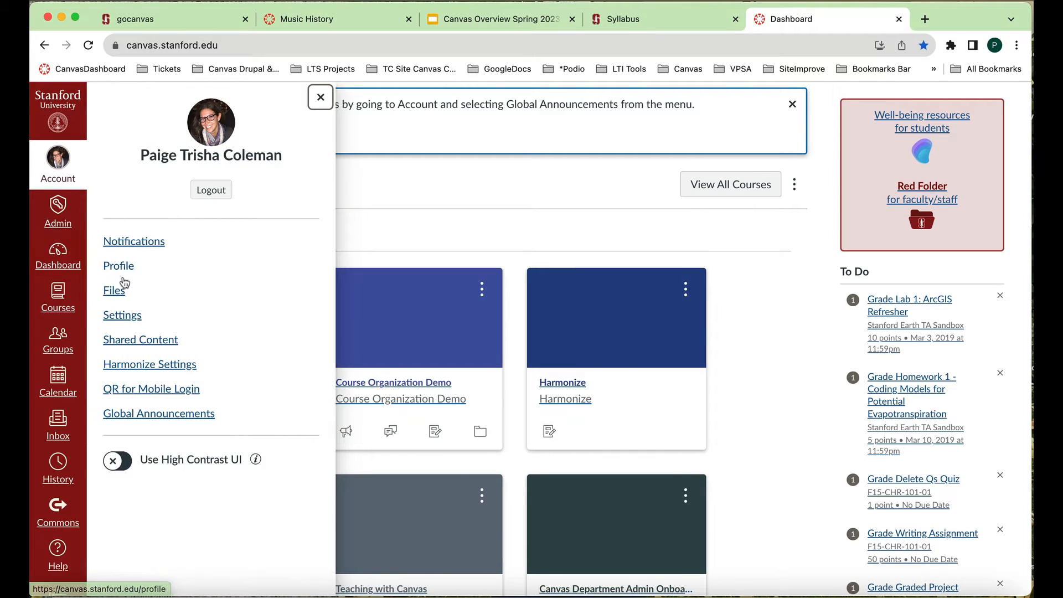
{"action": "left_click", "coordinate": [170, 422]}
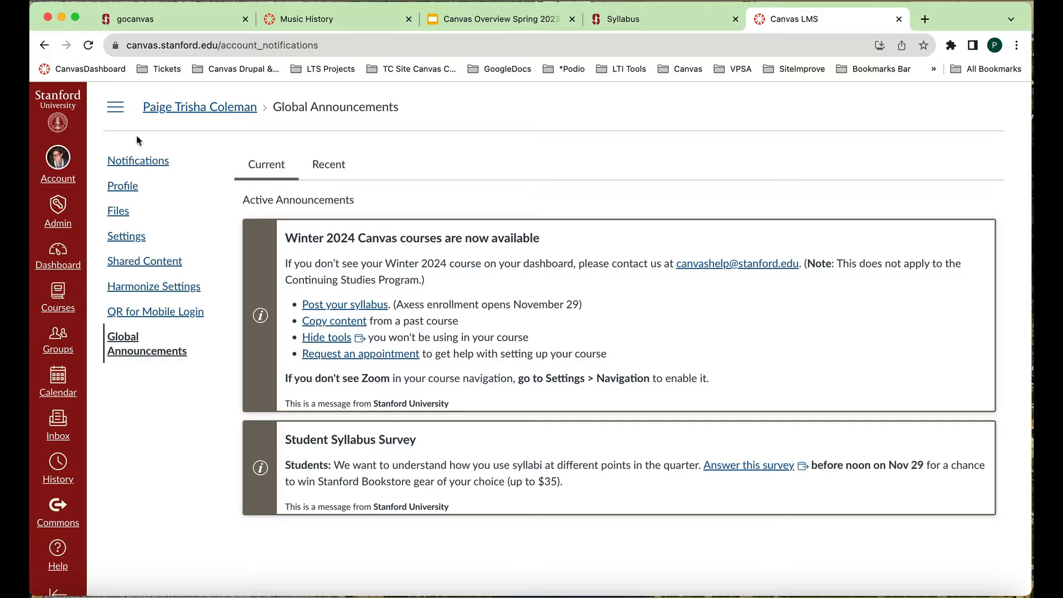
- View the account's user profile and its editing options, and open the account settings page
{"action": "left_click", "coordinate": [124, 187]}
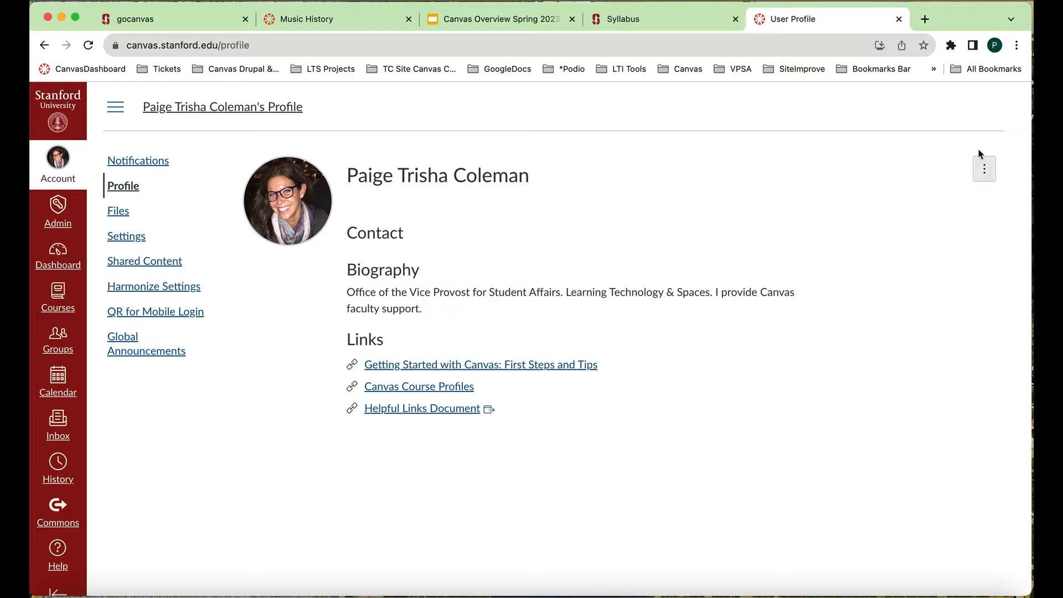
{"action": "left_click", "coordinate": [984, 169]}
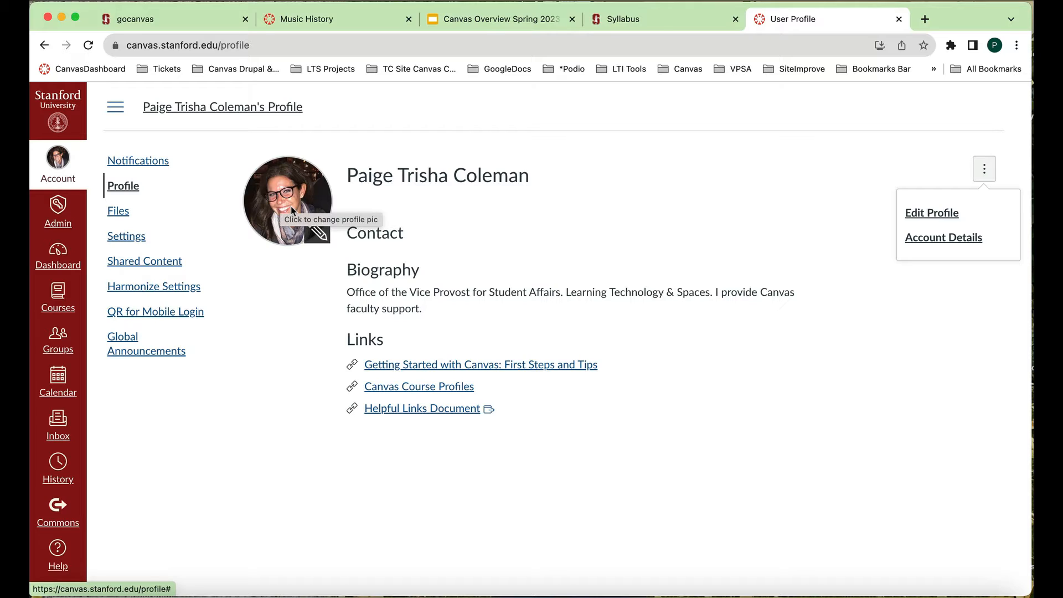
{"action": "left_click", "coordinate": [127, 239]}
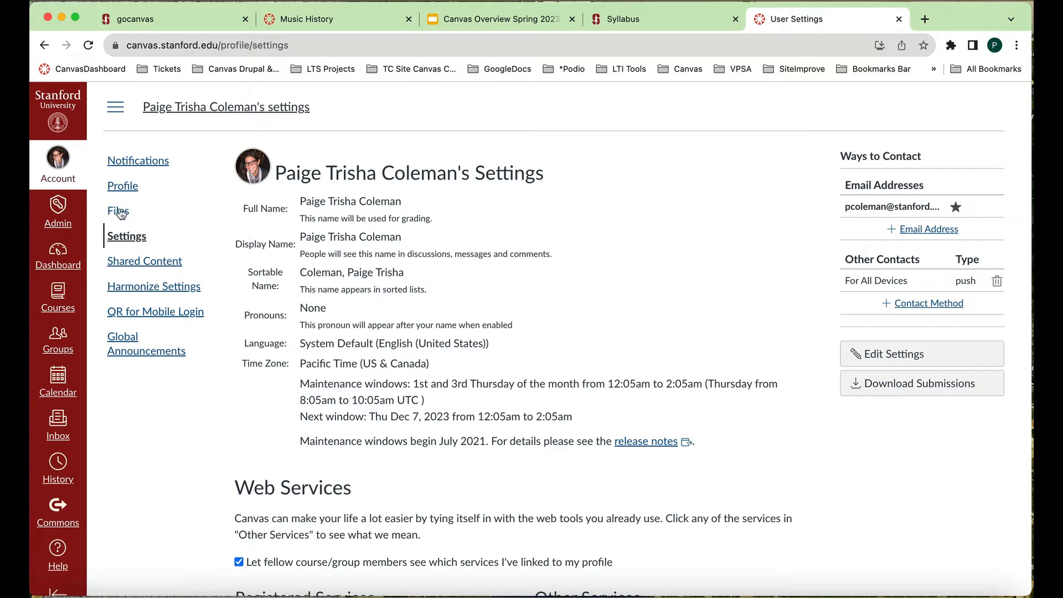
- In the account-level notification settings, set the email notification for Announcement to Notify immediately
{"action": "left_click", "coordinate": [132, 164]}
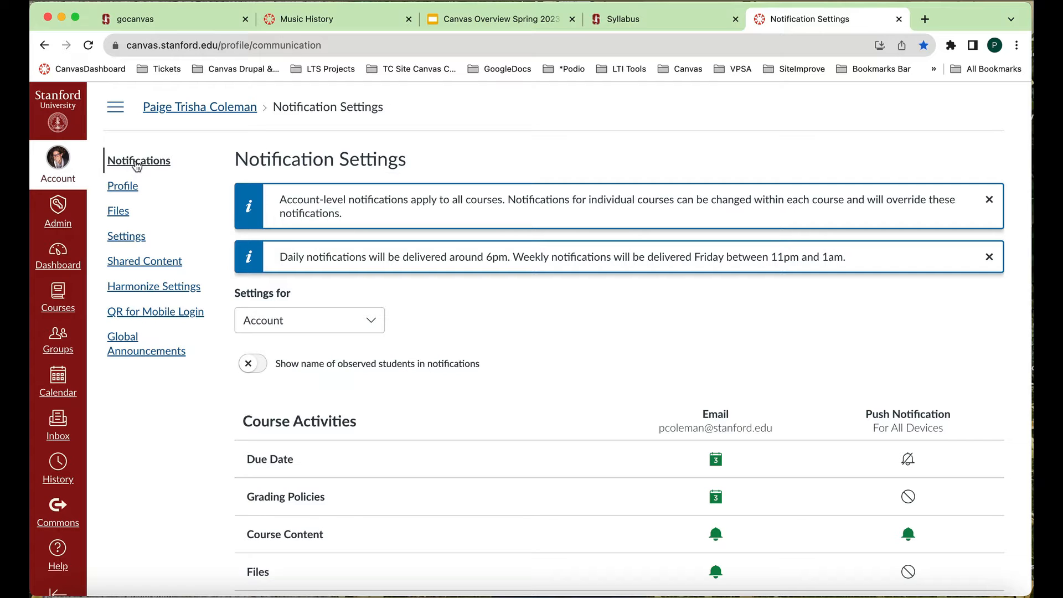
{"action": "scroll", "coordinate": [326, 376], "scroll_direction": "down", "scroll_amount": 3}
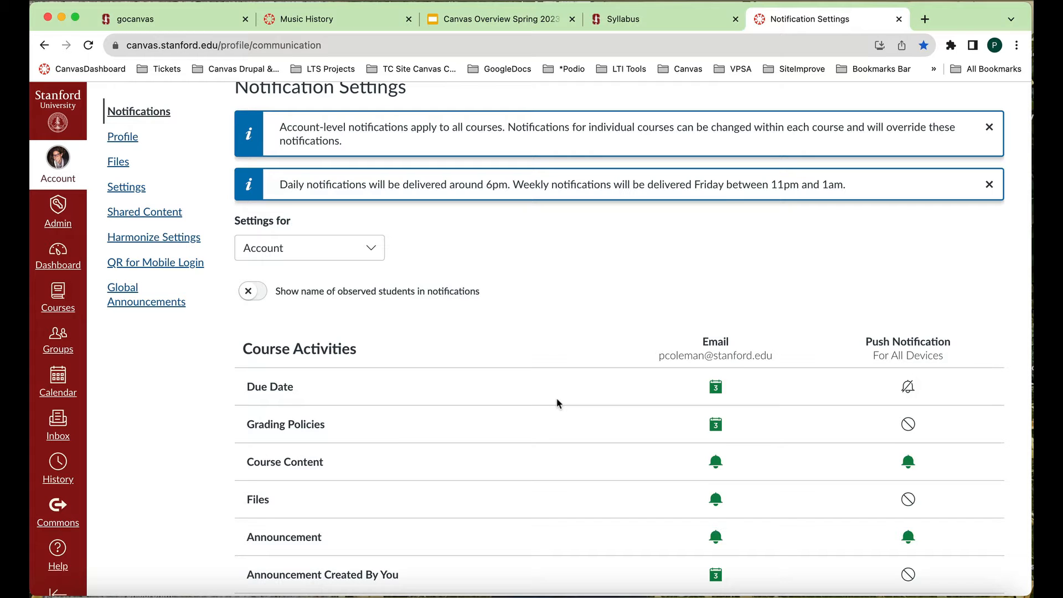
{"action": "scroll", "coordinate": [557, 403], "scroll_direction": "down", "scroll_amount": 5}
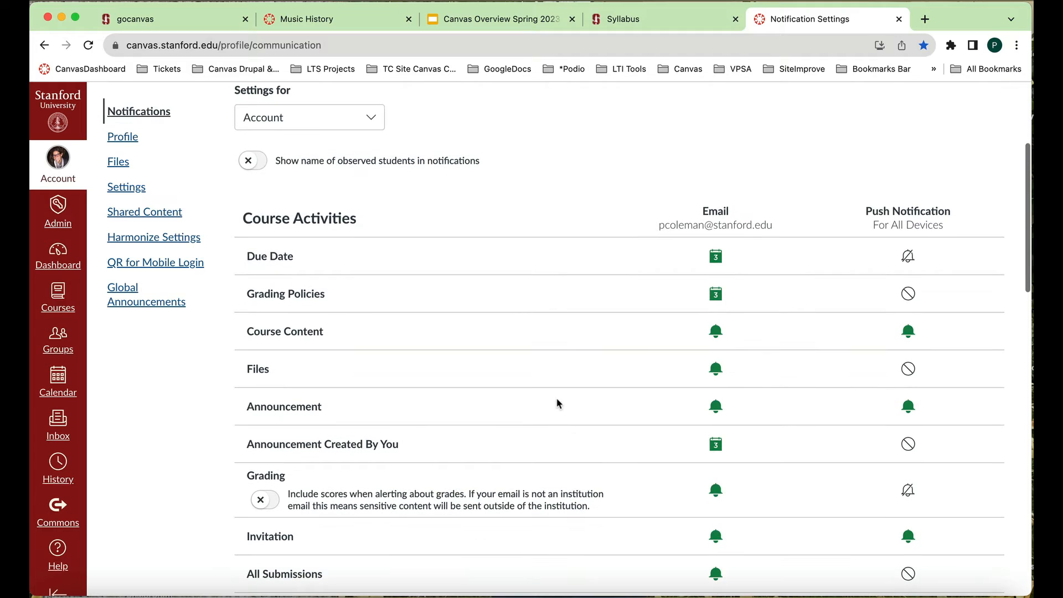
{"action": "left_click", "coordinate": [715, 408]}
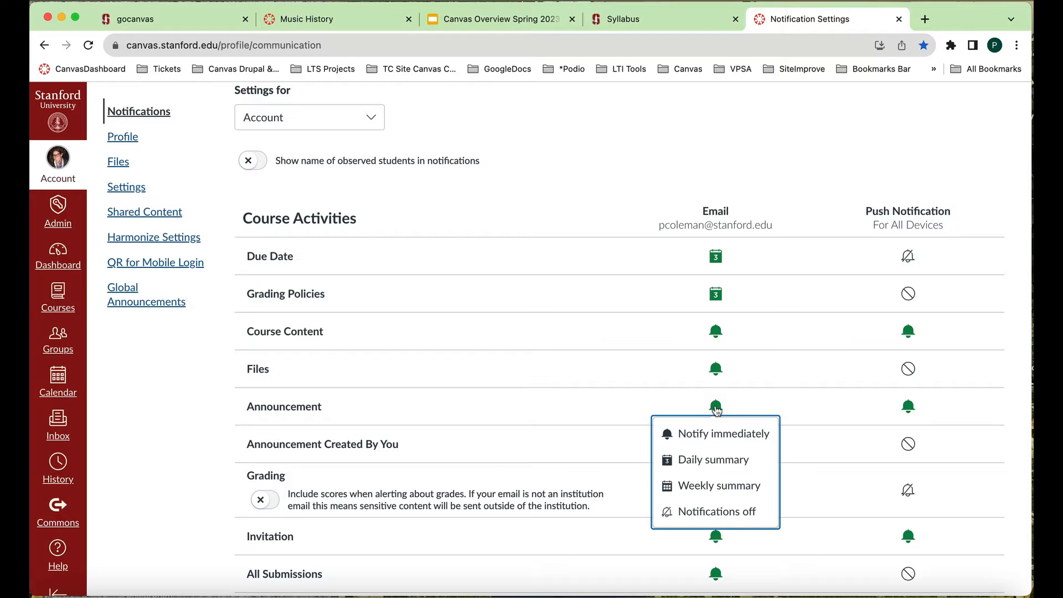
{"action": "left_click", "coordinate": [719, 439]}
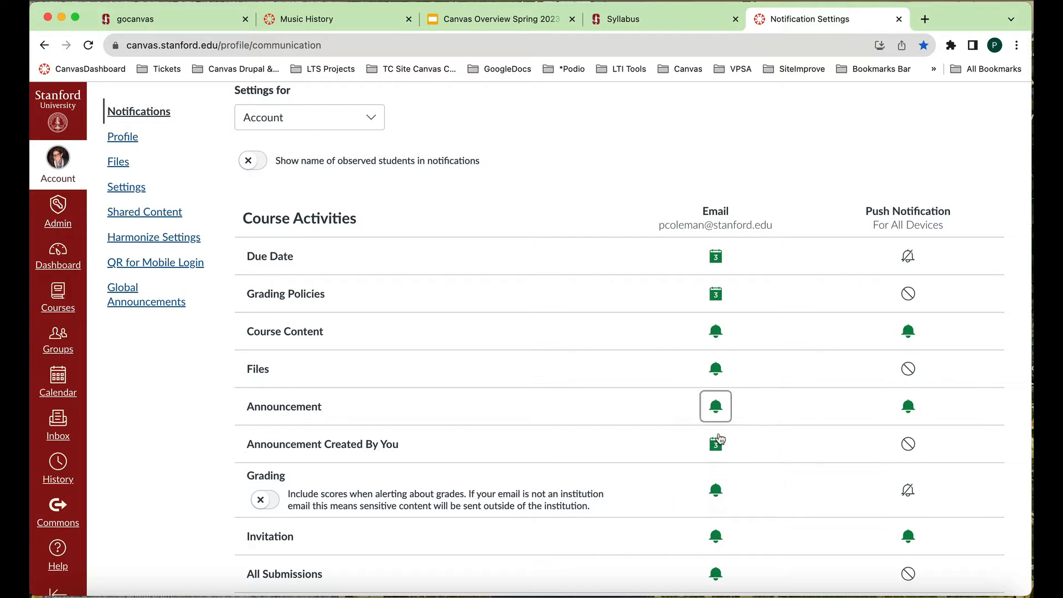
{"action": "left_click", "coordinate": [718, 408]}
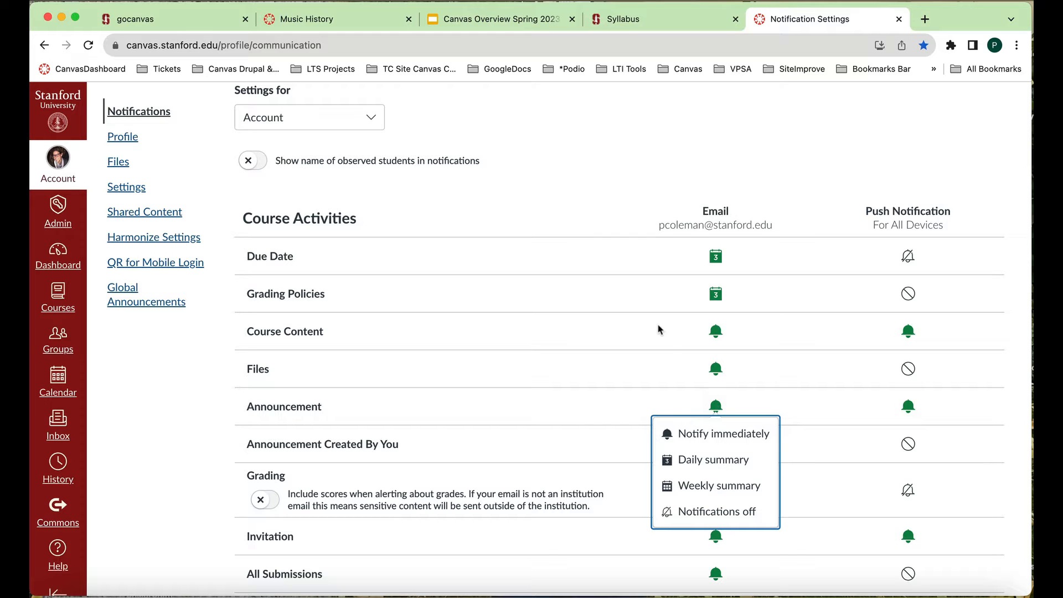
{"action": "scroll", "coordinate": [659, 329], "scroll_direction": "up", "scroll_amount": 4}
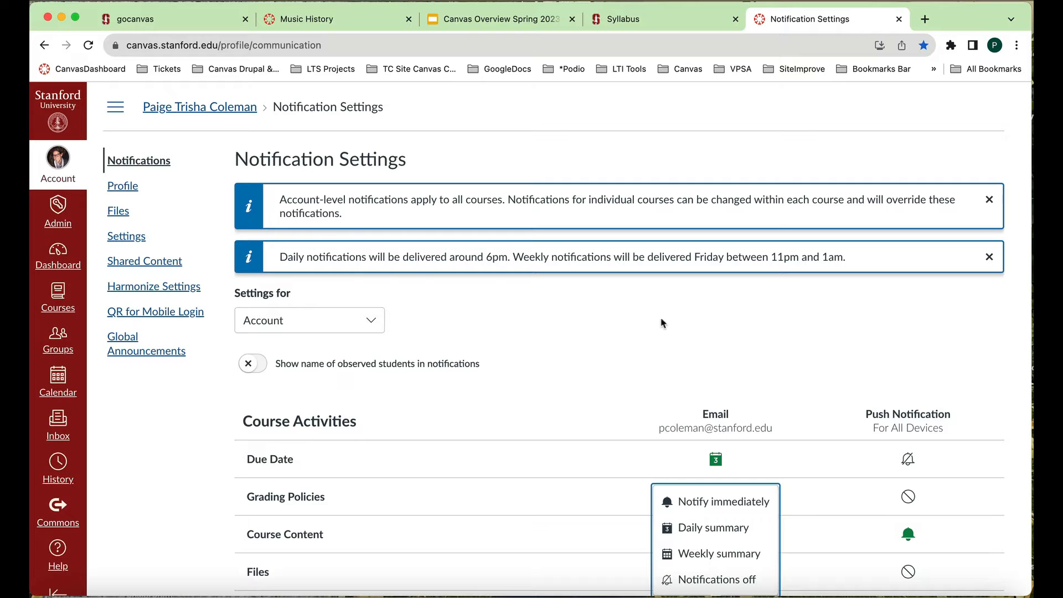
- Return to the dashboard and look through the published and unpublished course cards
{"action": "left_click", "coordinate": [60, 259]}
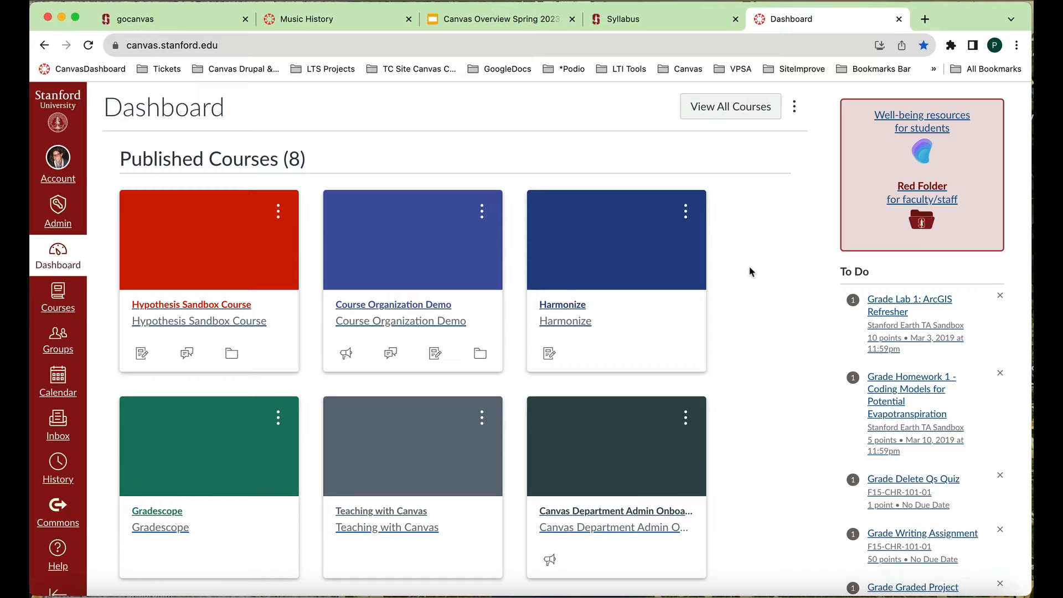
{"action": "scroll", "coordinate": [742, 269], "scroll_direction": "down", "scroll_amount": 3}
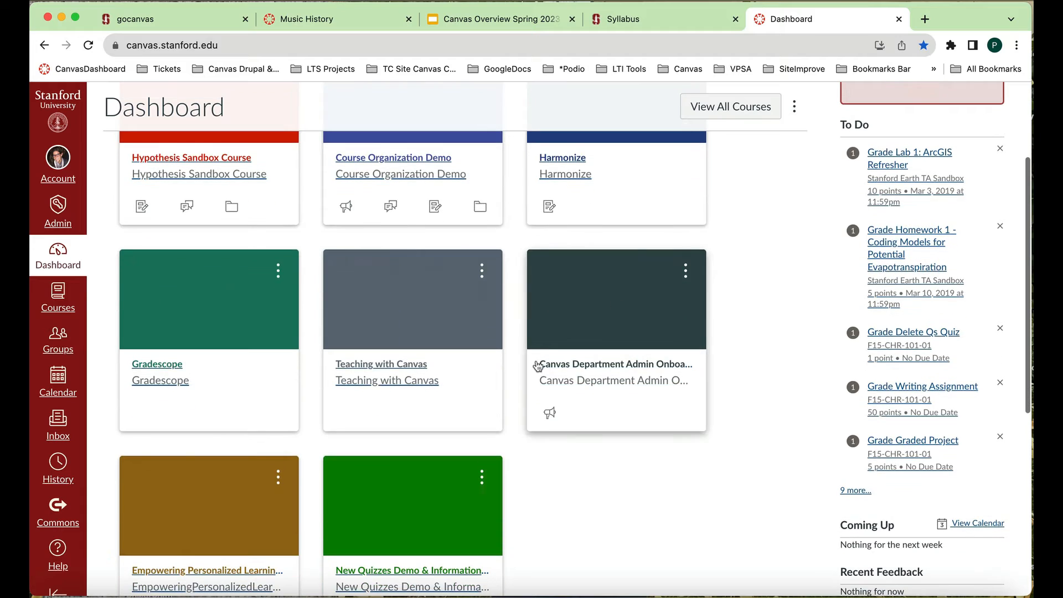
{"action": "scroll", "coordinate": [537, 366], "scroll_direction": "down", "scroll_amount": 7}
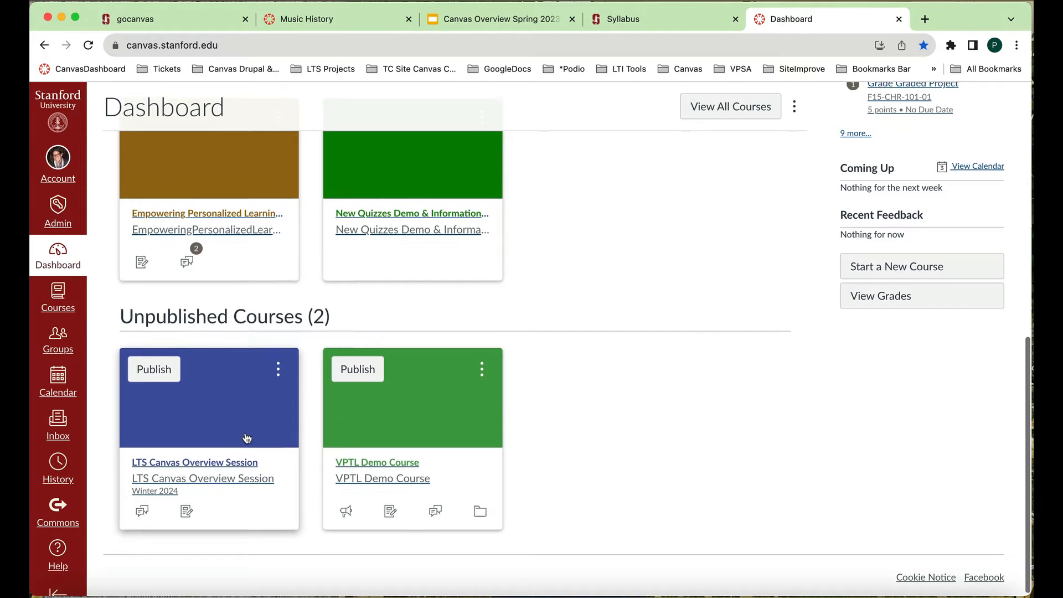
{"action": "scroll", "coordinate": [246, 437], "scroll_direction": "up", "scroll_amount": 3}
{"action": "scroll", "coordinate": [252, 435], "scroll_direction": "down", "scroll_amount": 2}
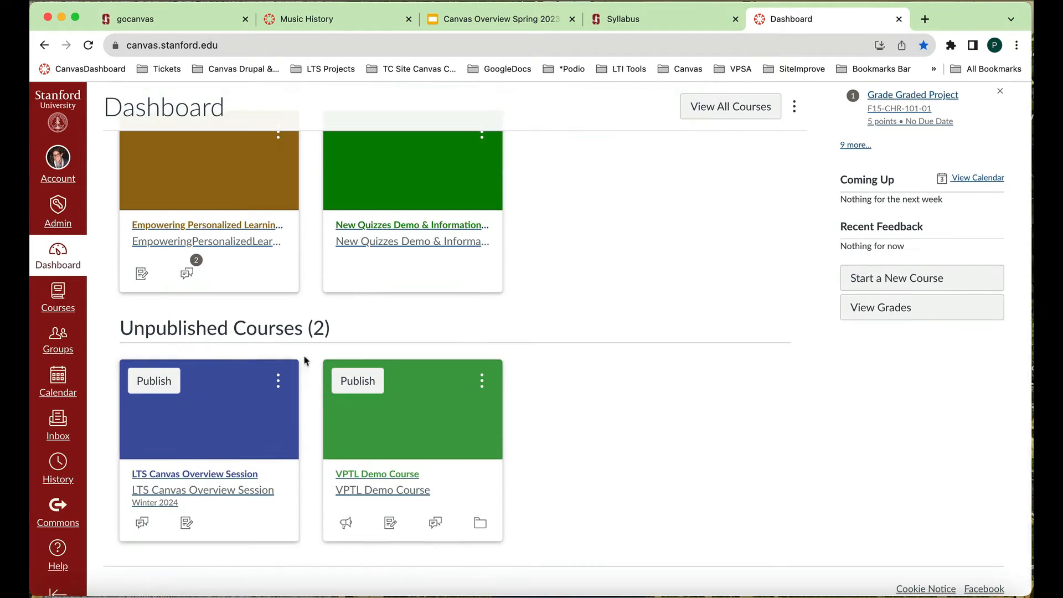
{"action": "scroll", "coordinate": [249, 391], "scroll_direction": "up", "scroll_amount": 7}
{"action": "scroll", "coordinate": [251, 392], "scroll_direction": "up", "scroll_amount": 3}
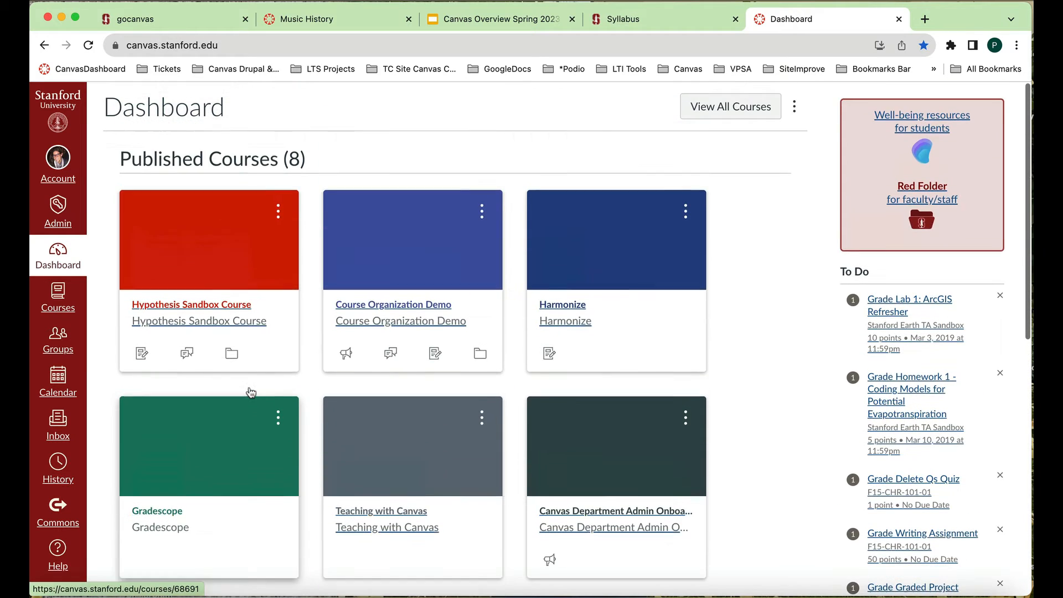
{"action": "scroll", "coordinate": [354, 384], "scroll_direction": "down", "scroll_amount": 5}
{"action": "scroll", "coordinate": [355, 385], "scroll_direction": "down", "scroll_amount": 5}
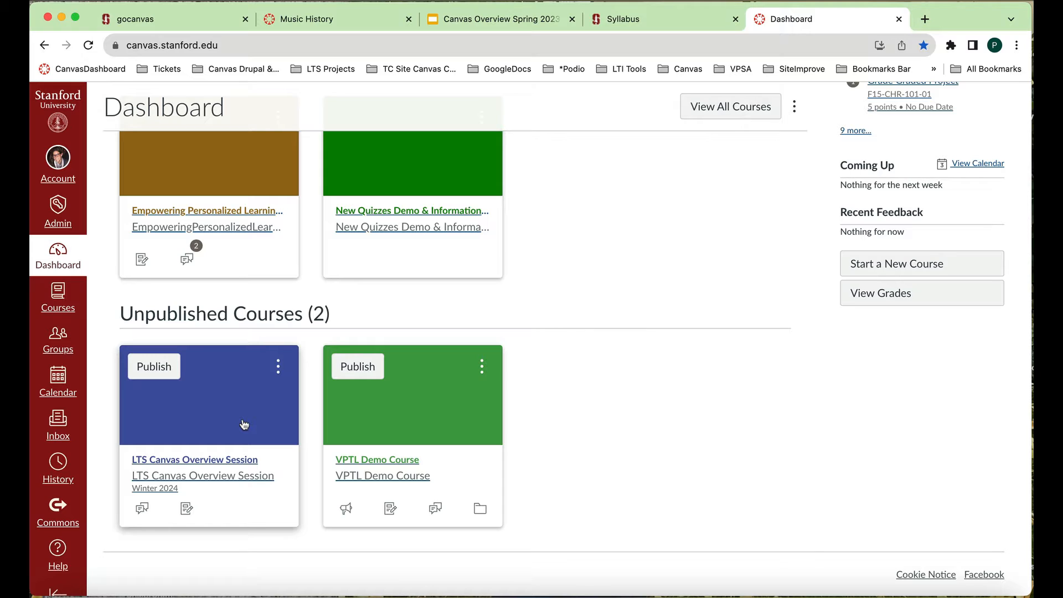
{"action": "scroll", "coordinate": [244, 424], "scroll_direction": "up", "scroll_amount": 5}
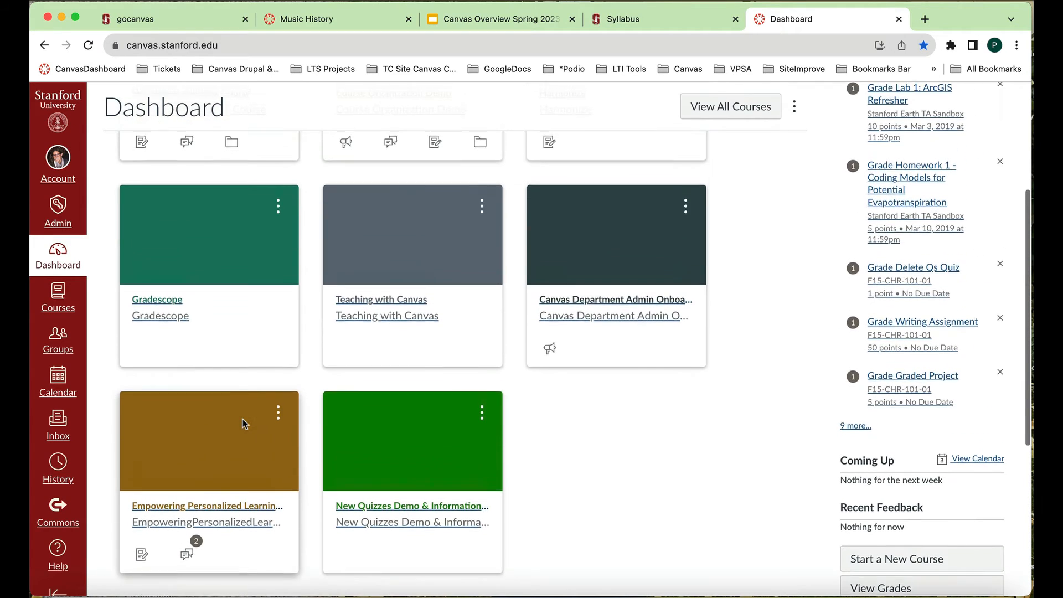
{"action": "scroll", "coordinate": [242, 419], "scroll_direction": "up", "scroll_amount": 4}
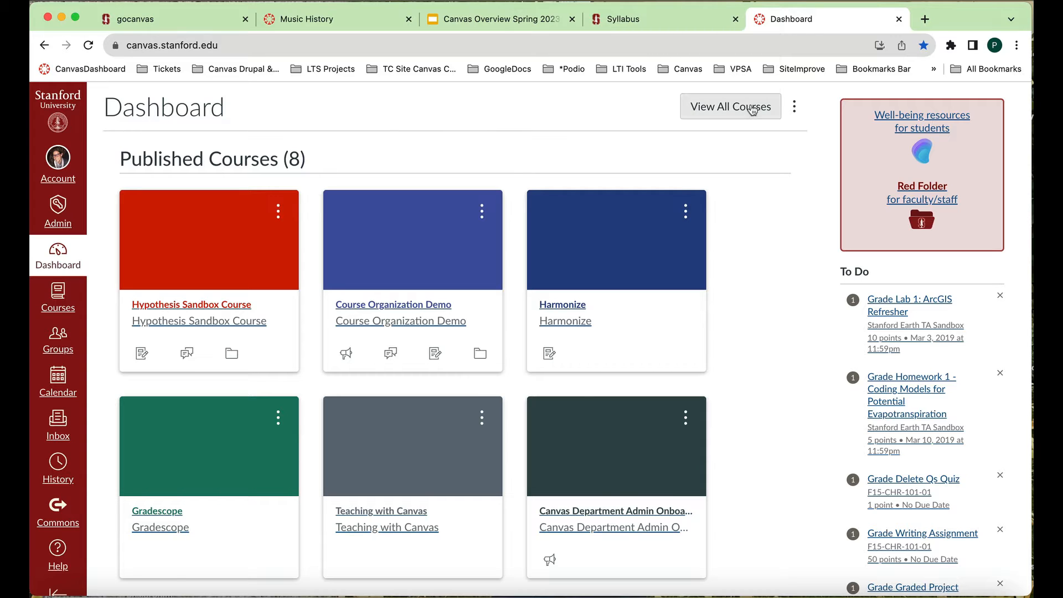
- Switch the dashboard to List View and look through its dated to-do items
{"action": "left_click", "coordinate": [797, 109]}
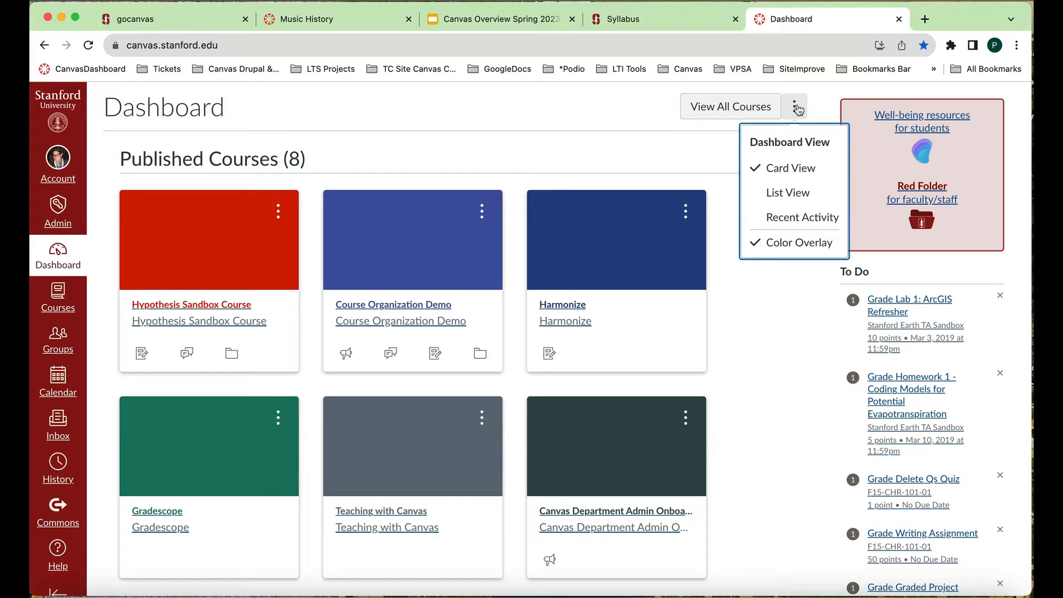
{"action": "left_click", "coordinate": [802, 192]}
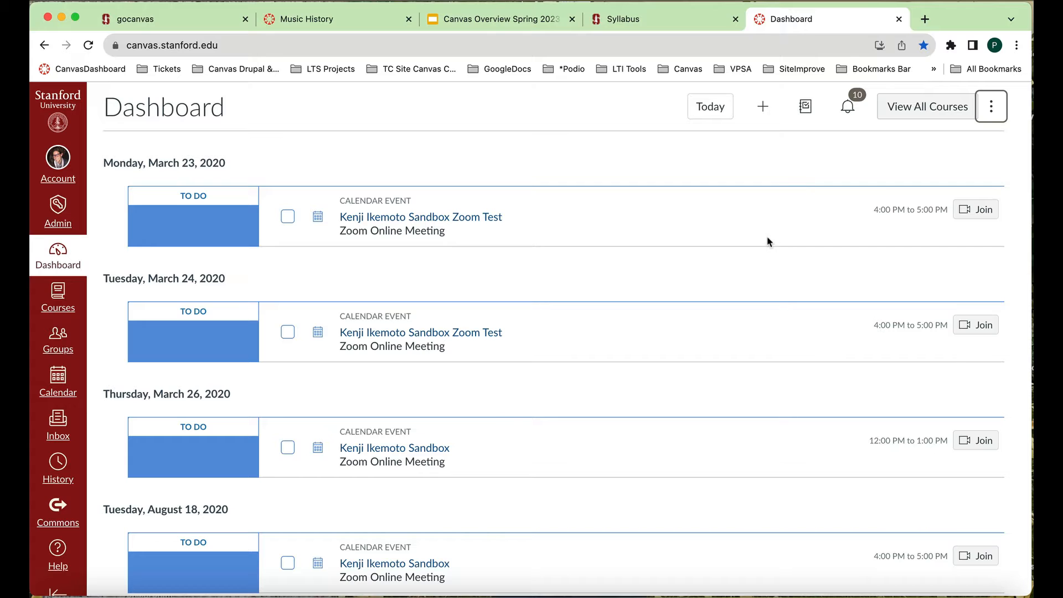
{"action": "scroll", "coordinate": [768, 240], "scroll_direction": "up", "scroll_amount": 3}
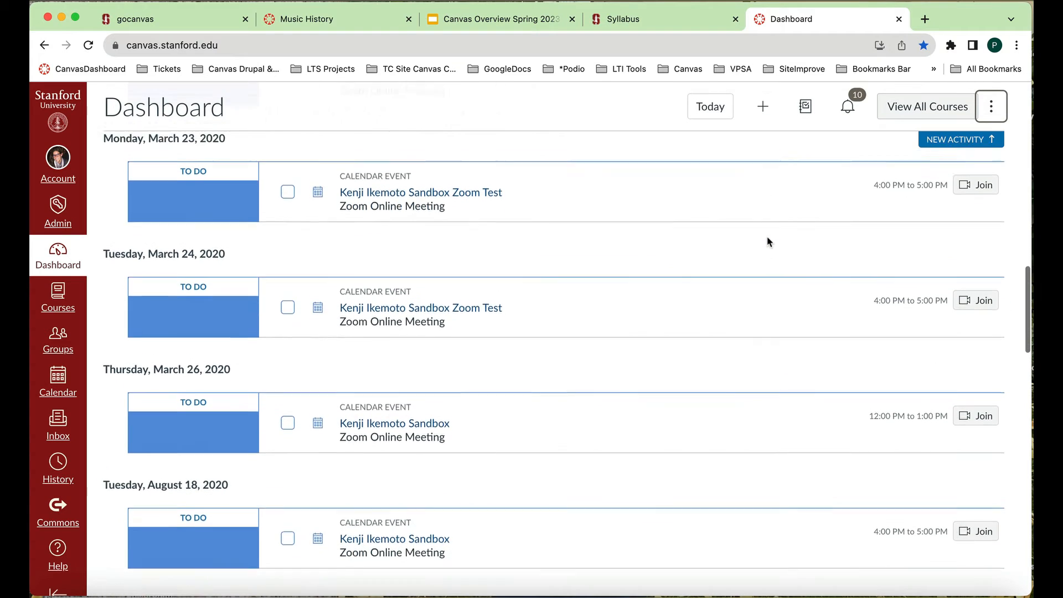
{"action": "scroll", "coordinate": [768, 241], "scroll_direction": "up", "scroll_amount": 5}
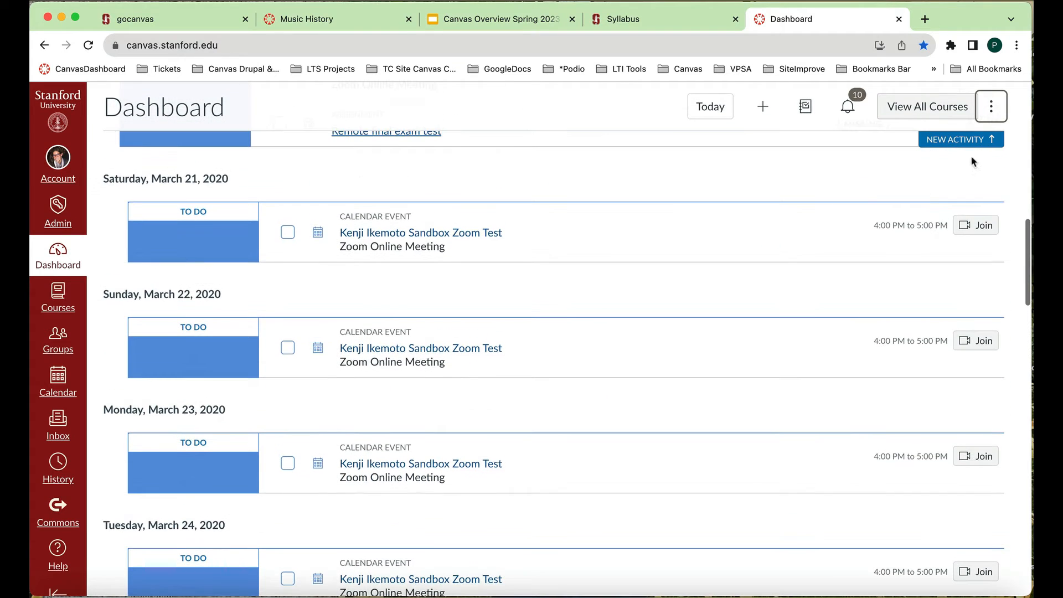
- Set the dashboard display back to Card View
{"action": "left_click", "coordinate": [989, 109]}
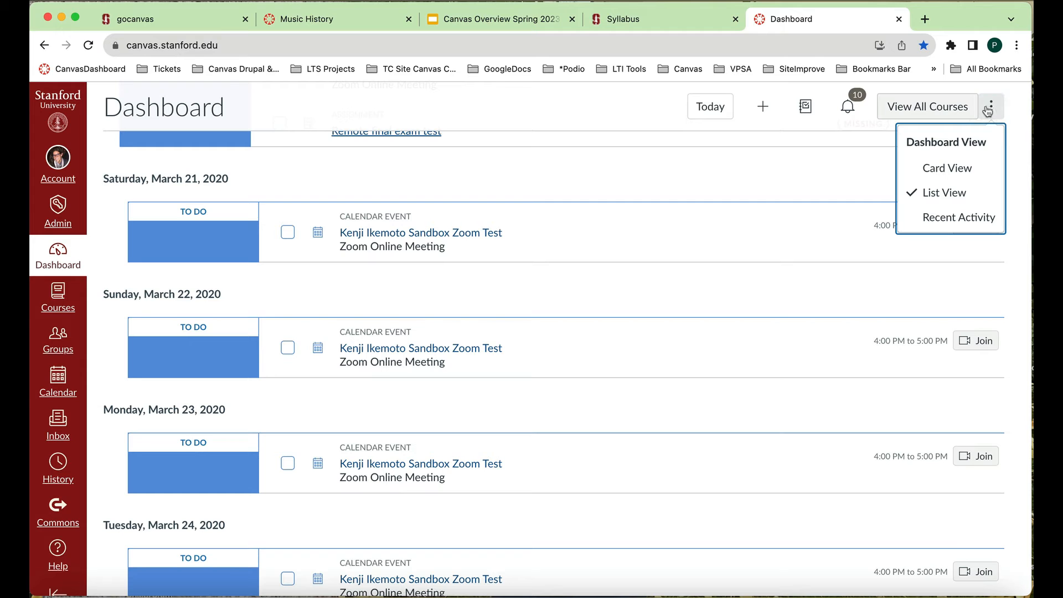
{"action": "left_click", "coordinate": [946, 168]}
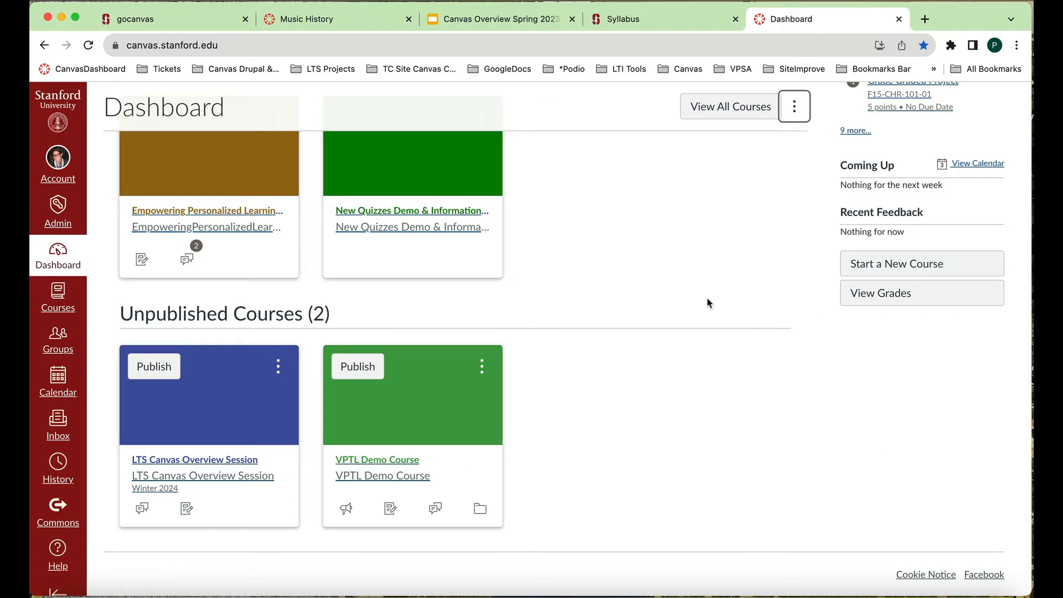
{"action": "scroll", "coordinate": [707, 301], "scroll_direction": "up", "scroll_amount": 10}
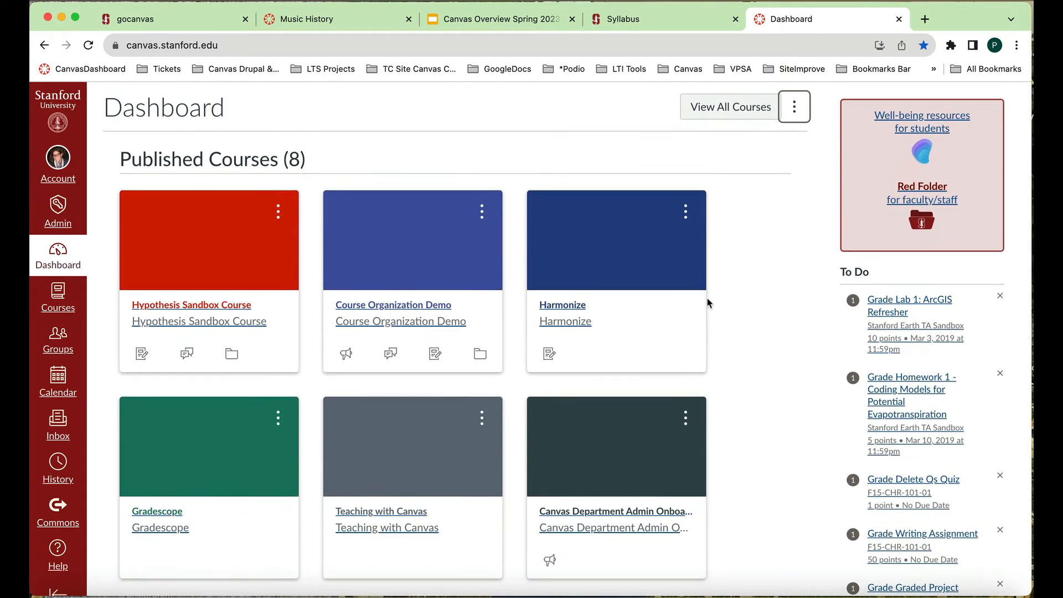
- Open the LTS Canvas Overview Session course from the dashboard's unpublished courses, and return to the dashboard
{"action": "scroll", "coordinate": [707, 302], "scroll_direction": "down", "scroll_amount": 6}
{"action": "scroll", "coordinate": [707, 302], "scroll_direction": "down", "scroll_amount": 3}
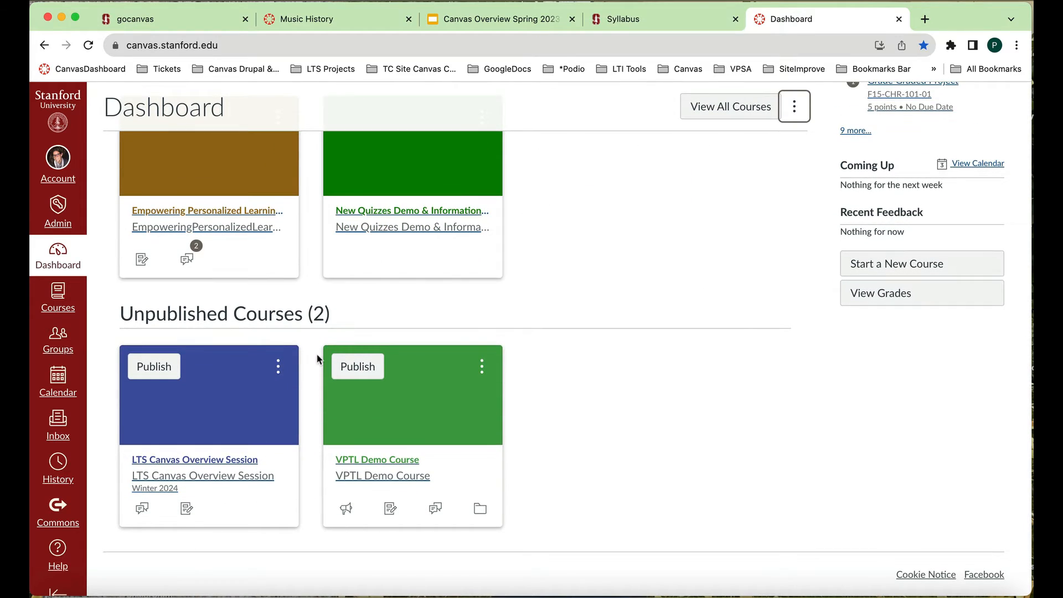
{"action": "left_click", "coordinate": [219, 419]}
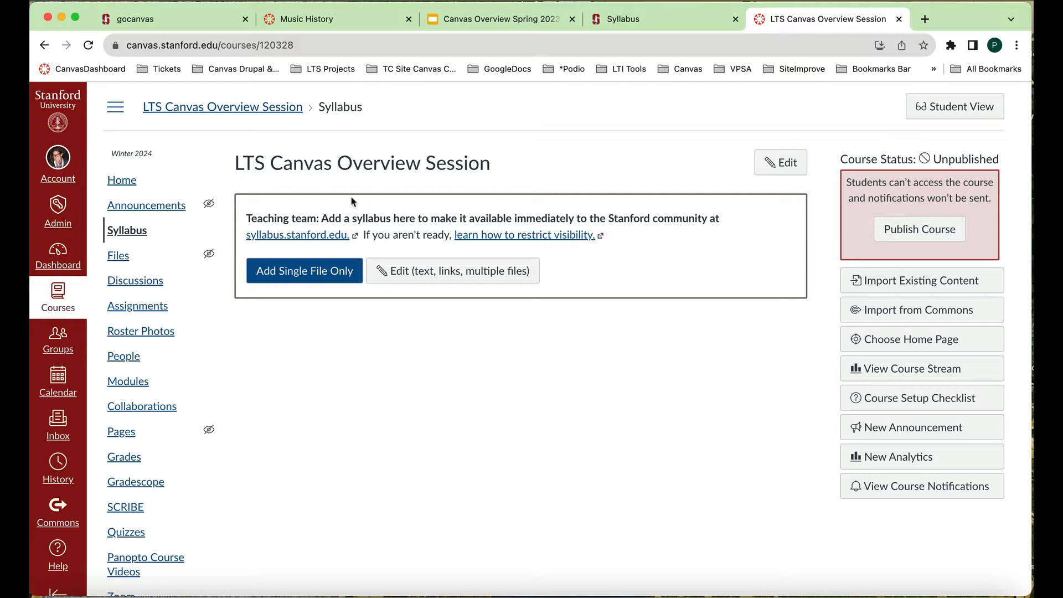
{"action": "left_click", "coordinate": [59, 257]}
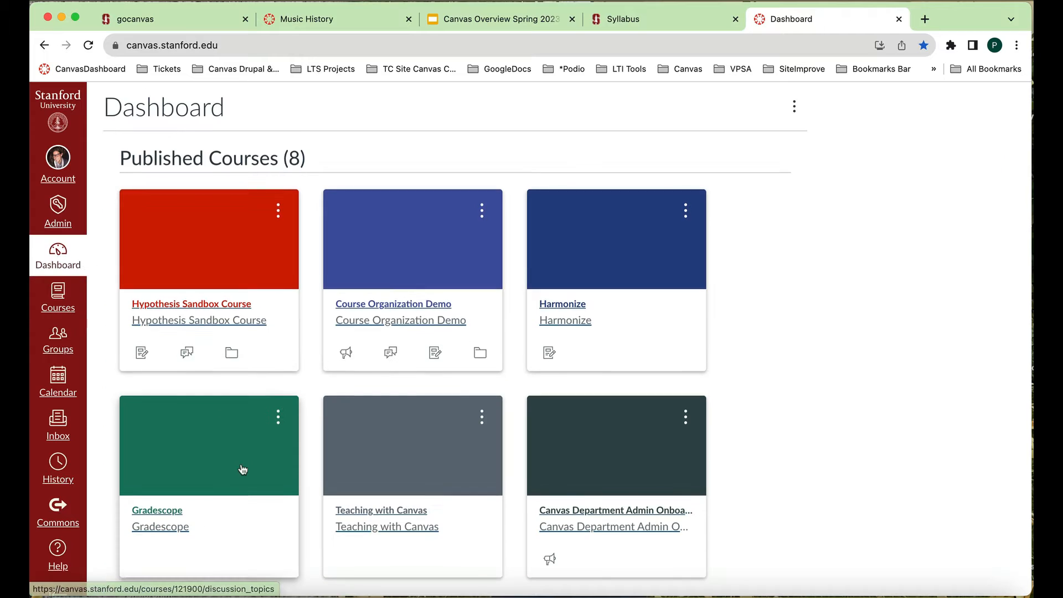
- Open the unpublished LTS Canvas Overview Session course from the dashboard and switch to the already open Stanford Syllabus site
{"action": "scroll", "coordinate": [241, 468], "scroll_direction": "down", "scroll_amount": 5}
{"action": "scroll", "coordinate": [242, 468], "scroll_direction": "down", "scroll_amount": 3}
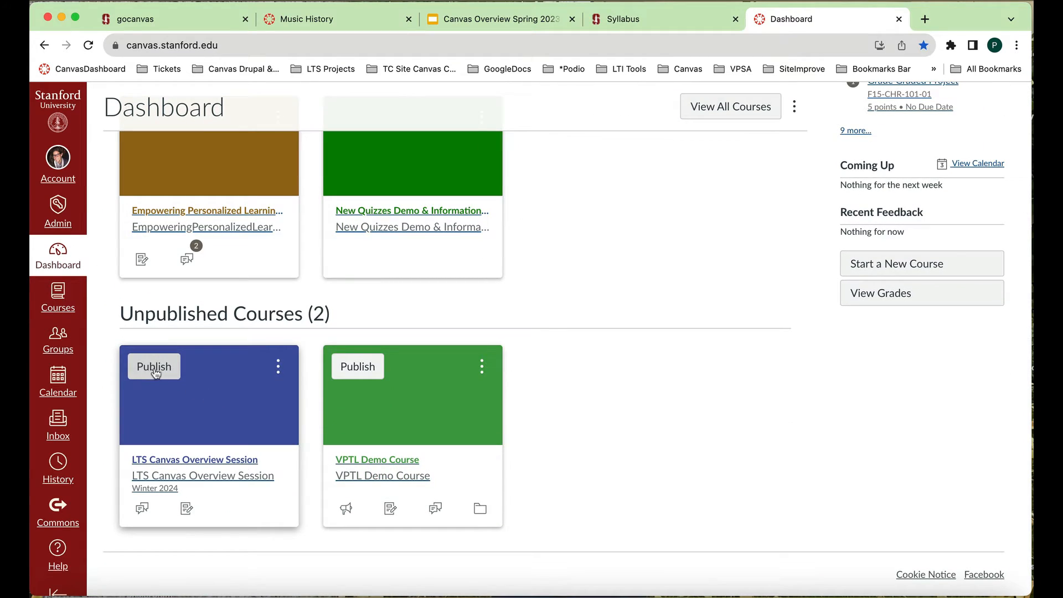
{"action": "left_click", "coordinate": [195, 430]}
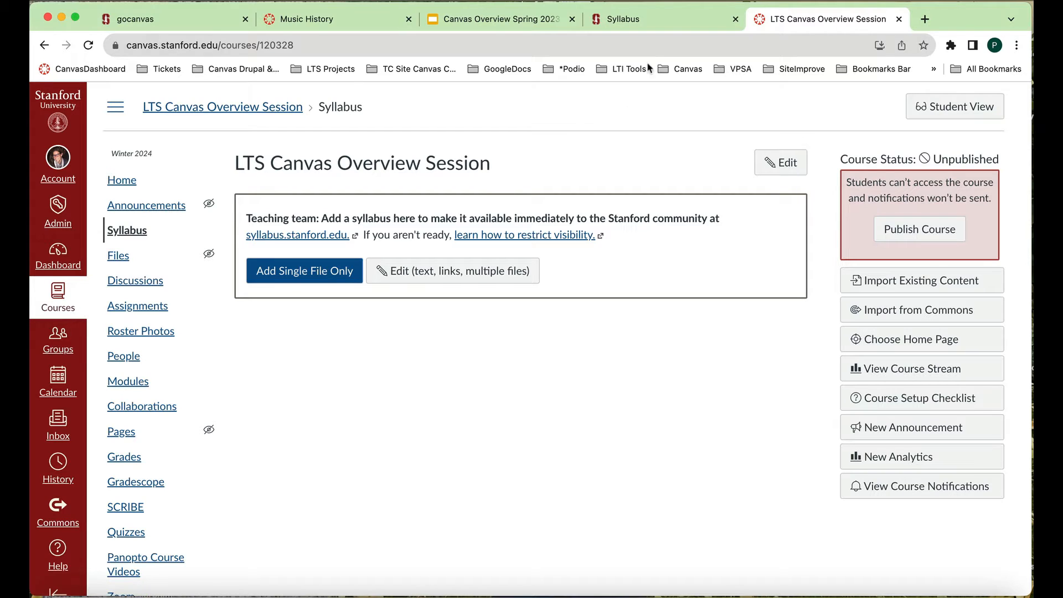
{"action": "left_click", "coordinate": [658, 23]}
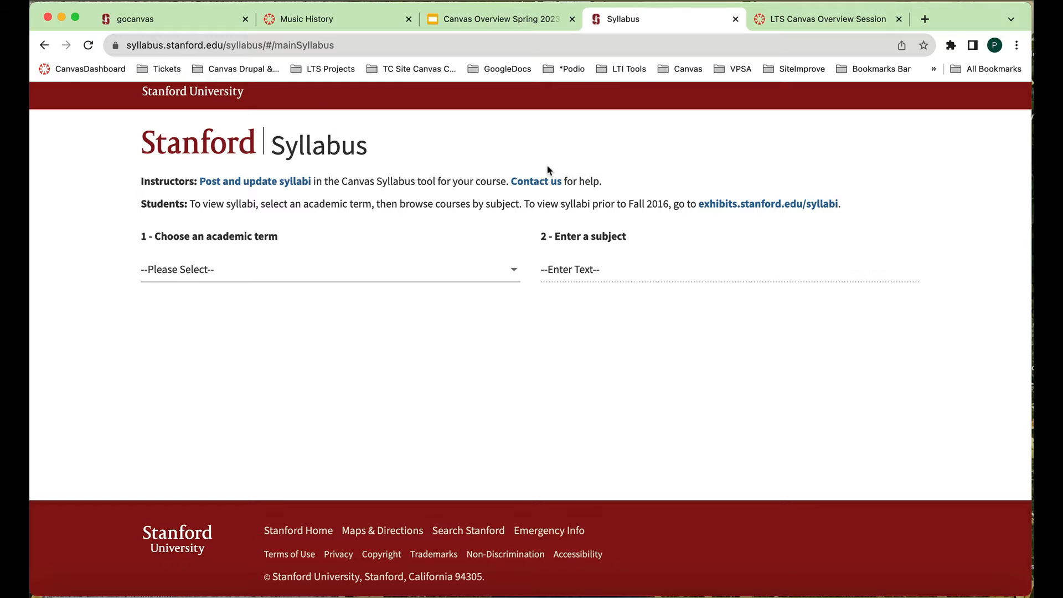
- Return to the LTS Canvas Overview Session syllabus page, view the dialog for adding a single file, and close it
{"action": "left_click", "coordinate": [828, 19]}
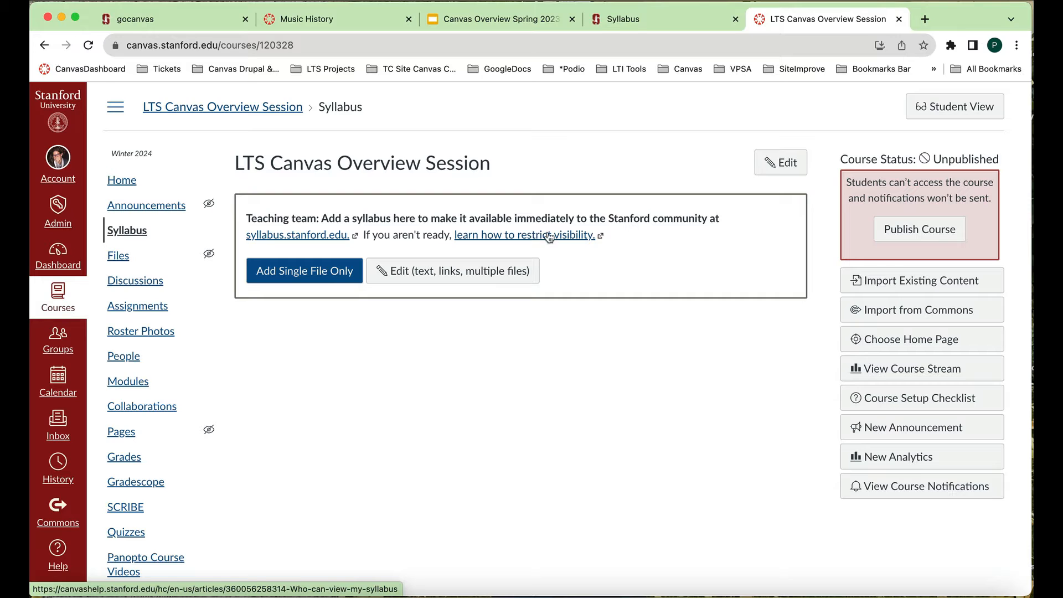
{"action": "left_click", "coordinate": [327, 277]}
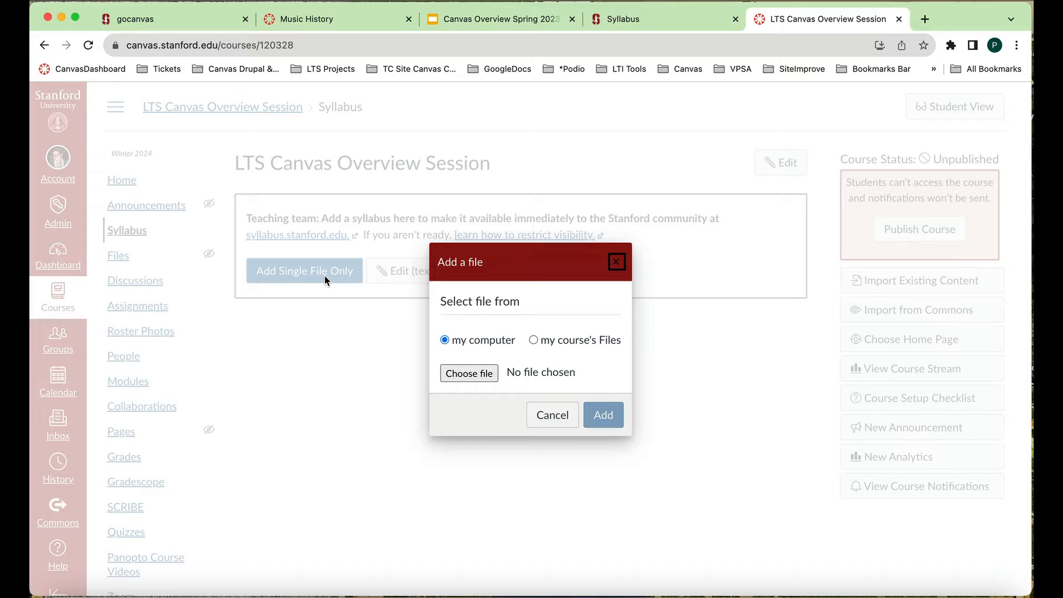
{"action": "left_click", "coordinate": [618, 264]}
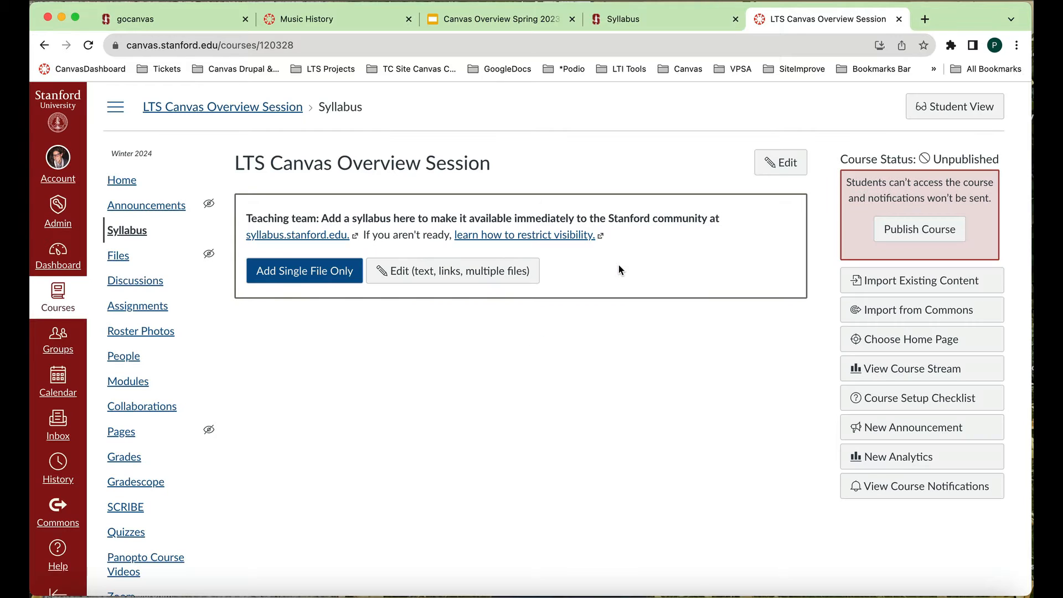
- Open the LTS Canvas Overview Session syllabus description for editing
{"action": "left_click", "coordinate": [769, 163]}
{"action": "left_click", "coordinate": [778, 169]}
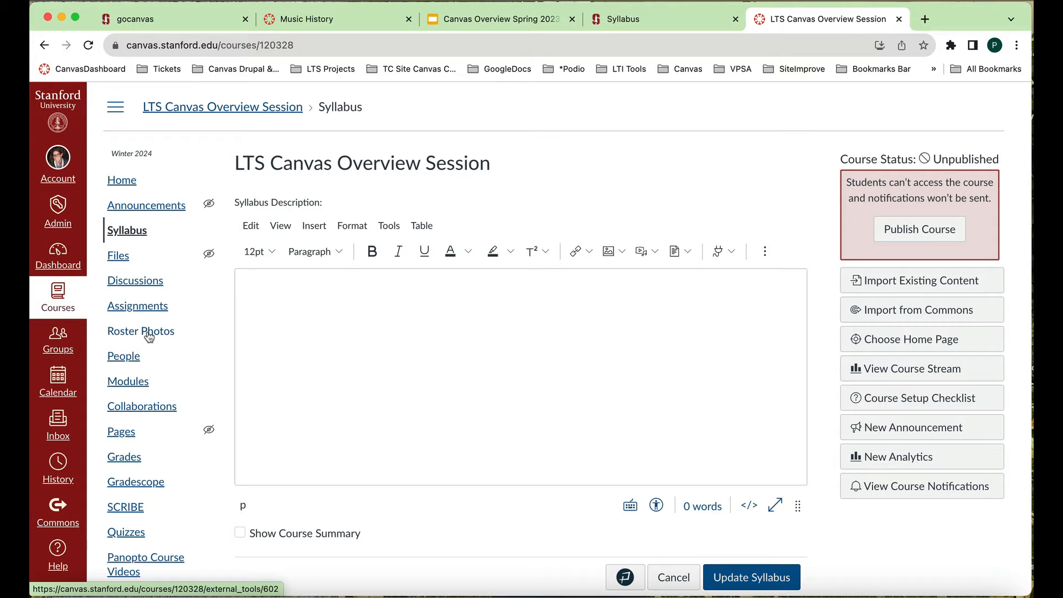
{"action": "left_click", "coordinate": [287, 330]}
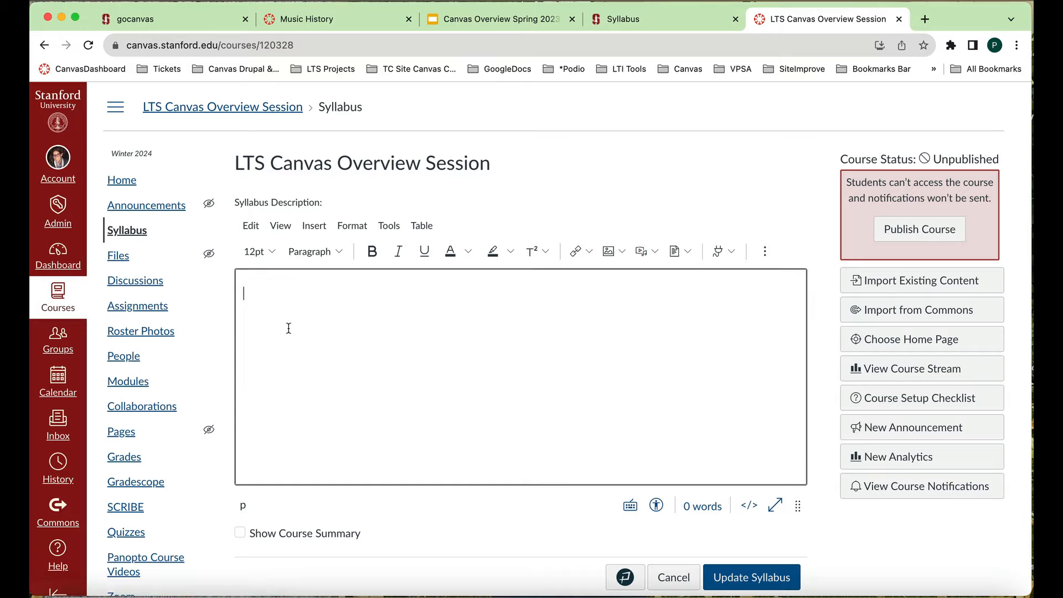
- Look through the editor's link, image, media and document insertion options, and reveal the additional formatting tools
{"action": "left_click", "coordinate": [590, 252]}
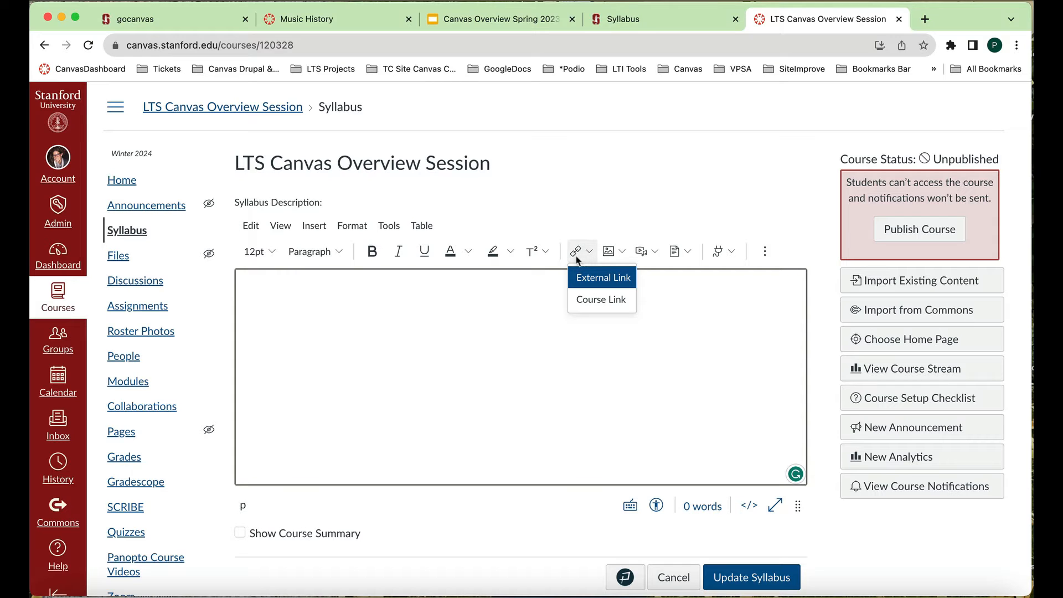
{"action": "left_click", "coordinate": [622, 254]}
{"action": "left_click", "coordinate": [658, 253]}
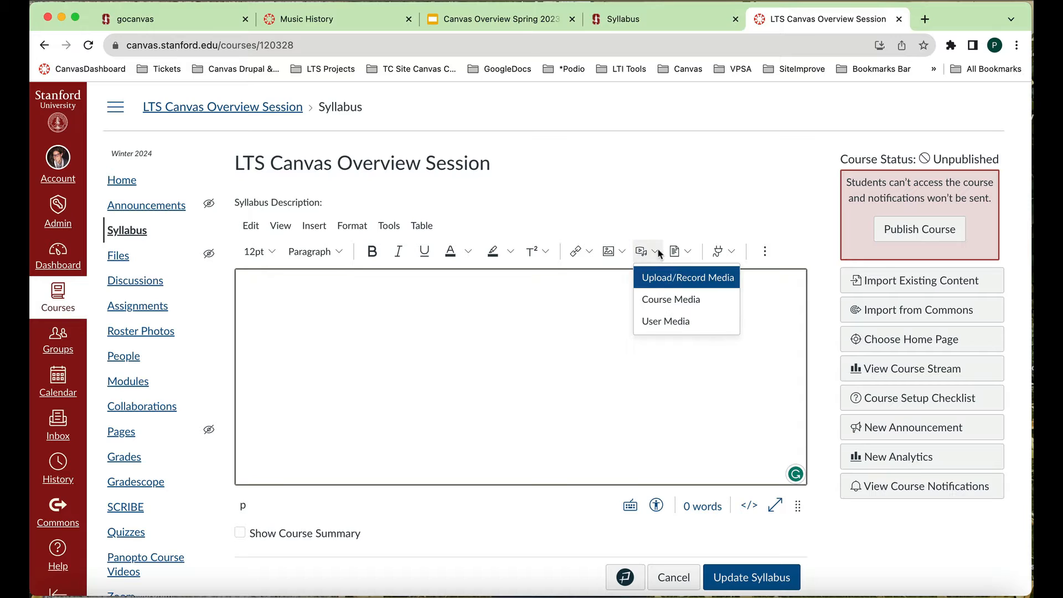
{"action": "left_click", "coordinate": [688, 253]}
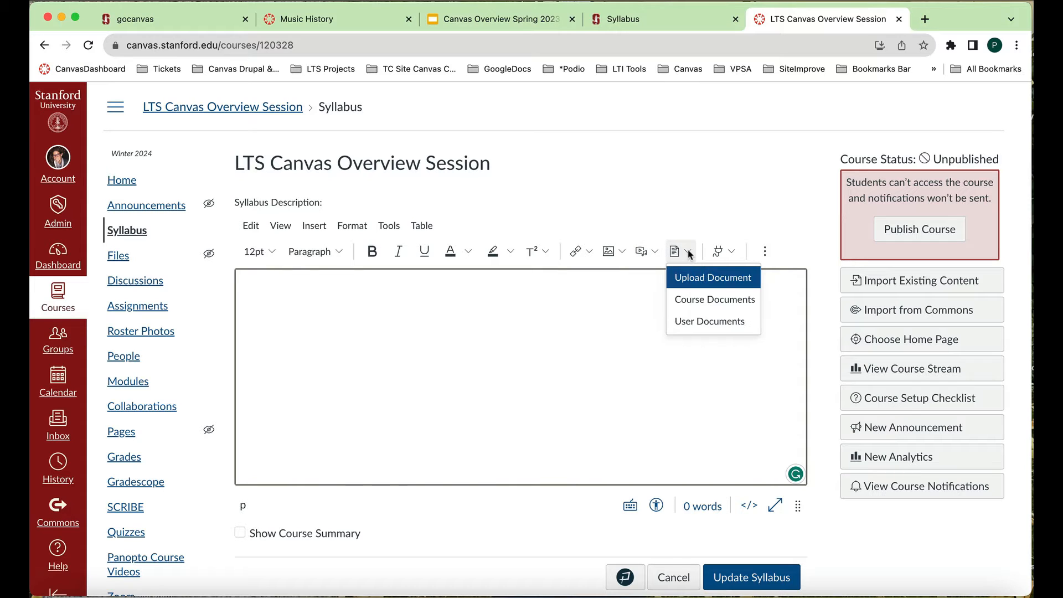
{"action": "left_click", "coordinate": [633, 315]}
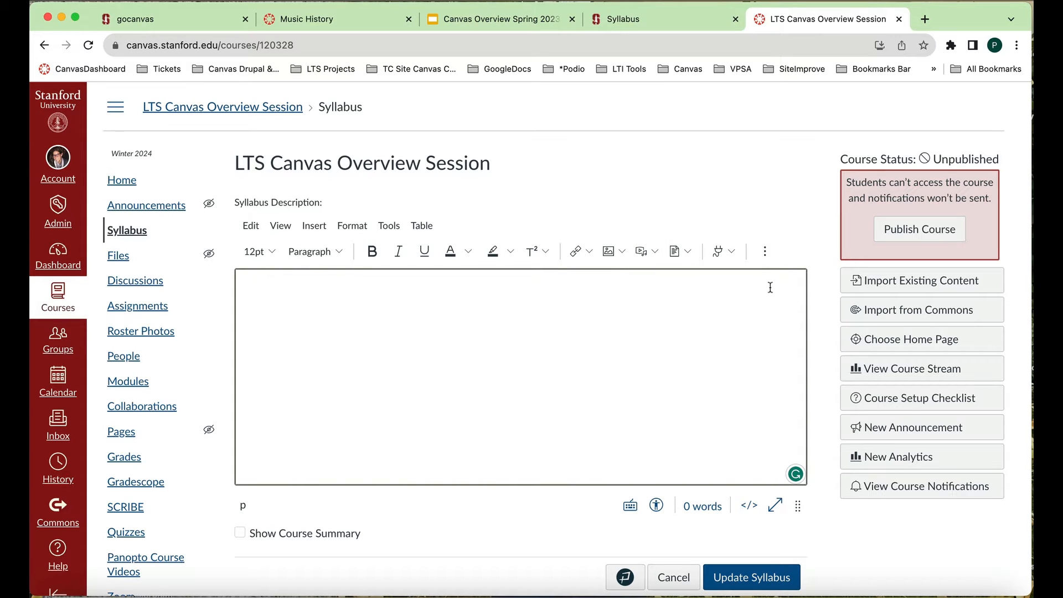
{"action": "left_click", "coordinate": [765, 252]}
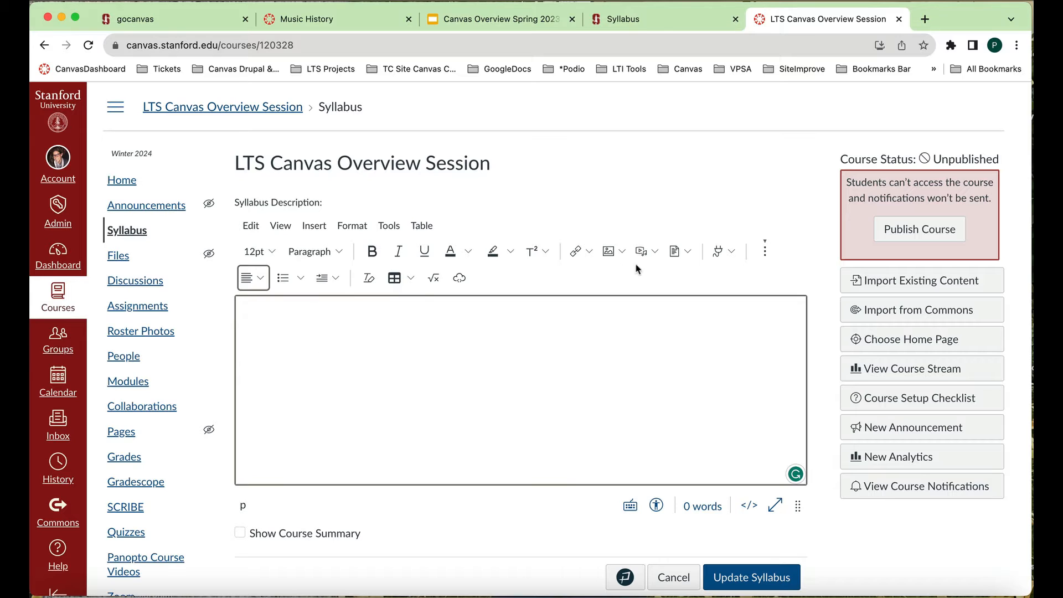
- Choose ASyllabusWinter24.docx from the CanvasCourseFiles folder as a document upload for the syllabus description
{"action": "left_click", "coordinate": [687, 254]}
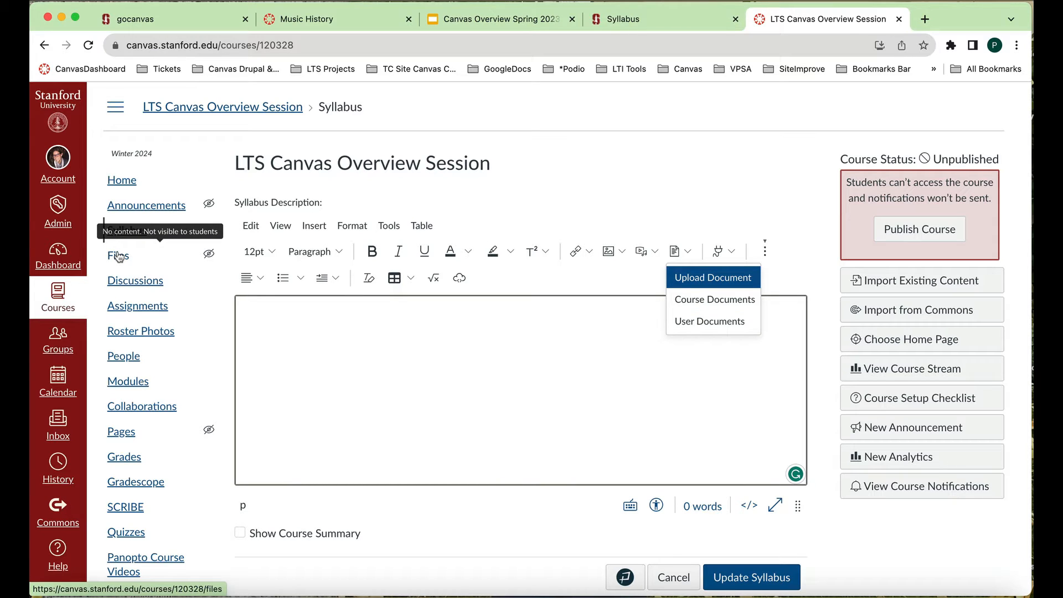
{"action": "left_click", "coordinate": [709, 279]}
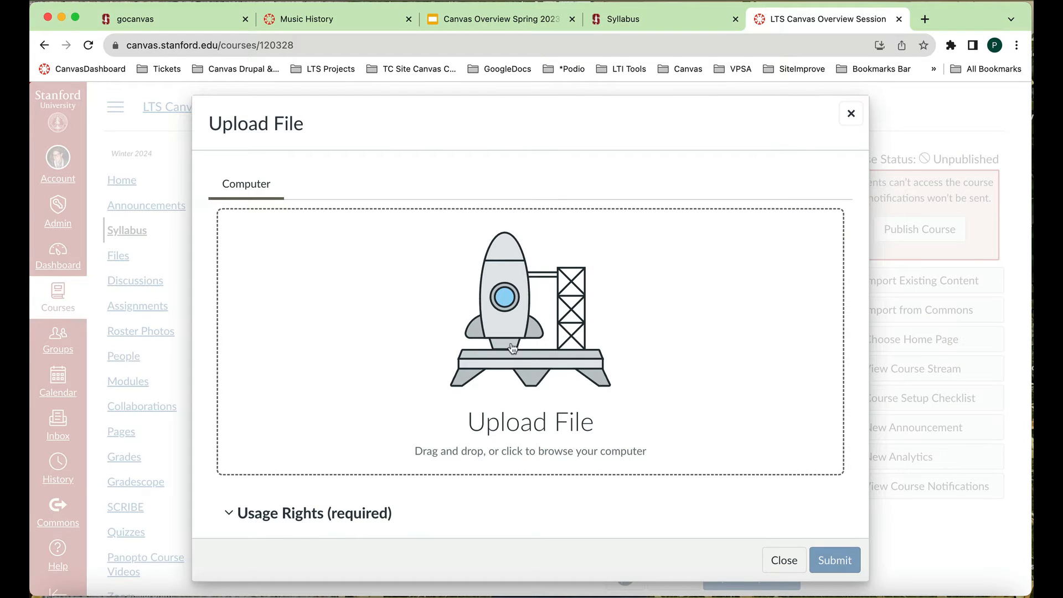
{"action": "left_click", "coordinate": [529, 342]}
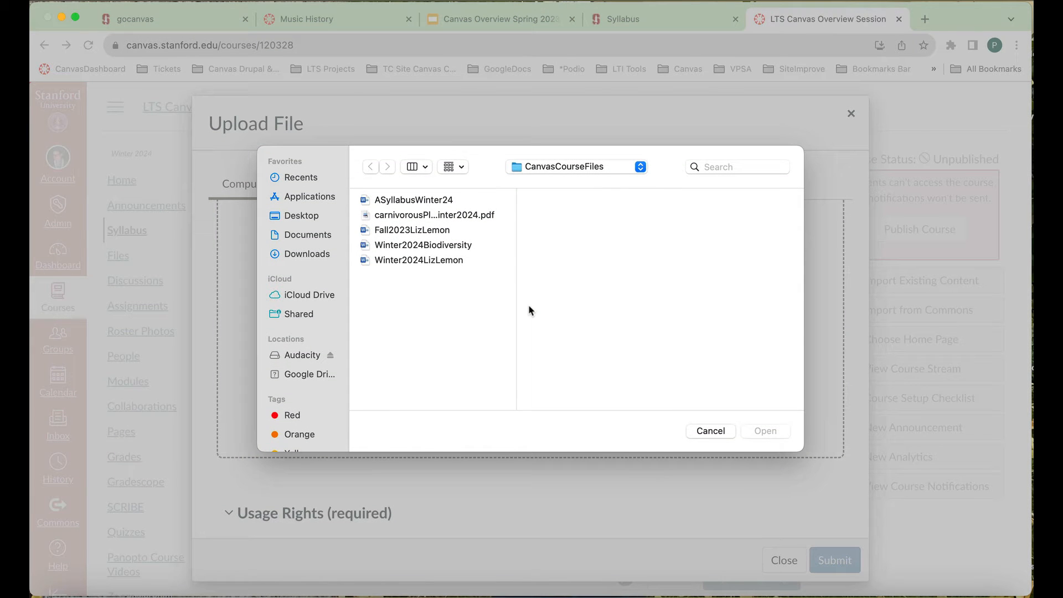
{"action": "left_click", "coordinate": [446, 201]}
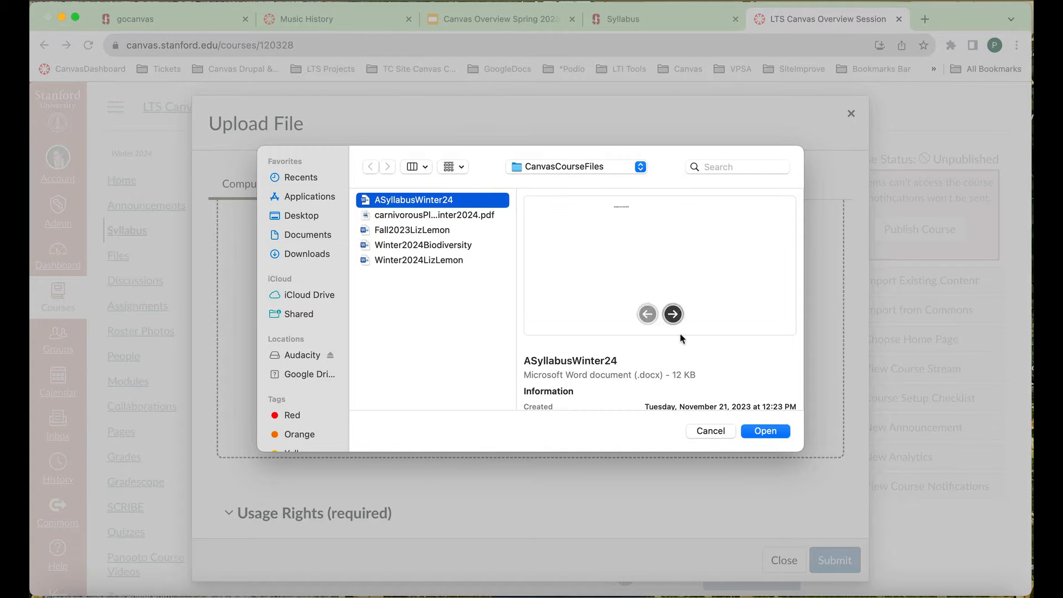
{"action": "left_click", "coordinate": [765, 431]}
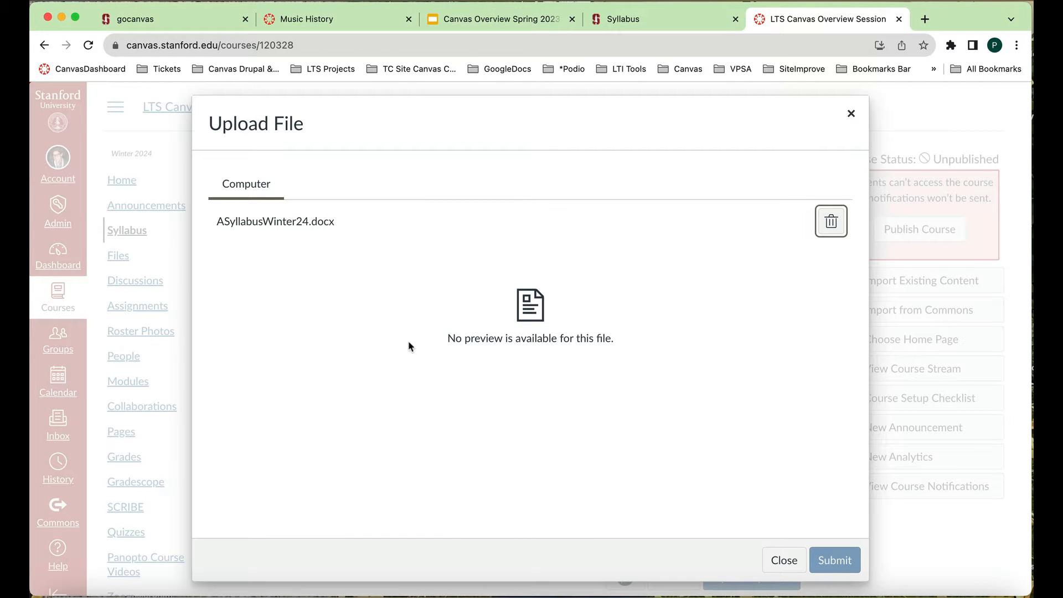
- Set the file's usage right to "I hold the copyright" and submit the upload into the syllabus description
{"action": "scroll", "coordinate": [409, 347], "scroll_direction": "down", "scroll_amount": 5}
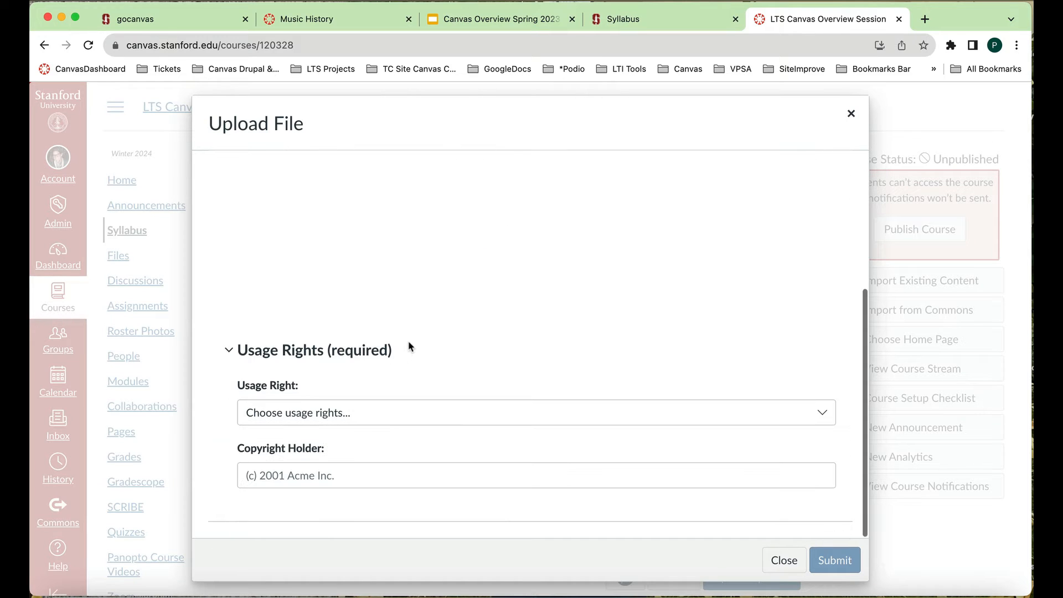
{"action": "left_click", "coordinate": [828, 413]}
{"action": "left_click", "coordinate": [691, 459]}
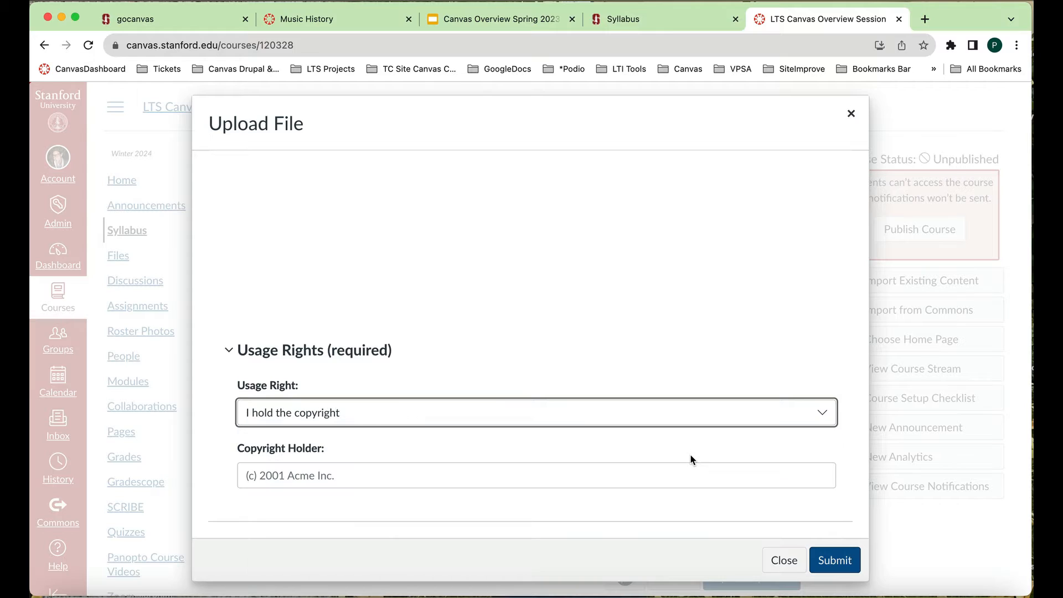
{"action": "left_click", "coordinate": [840, 562]}
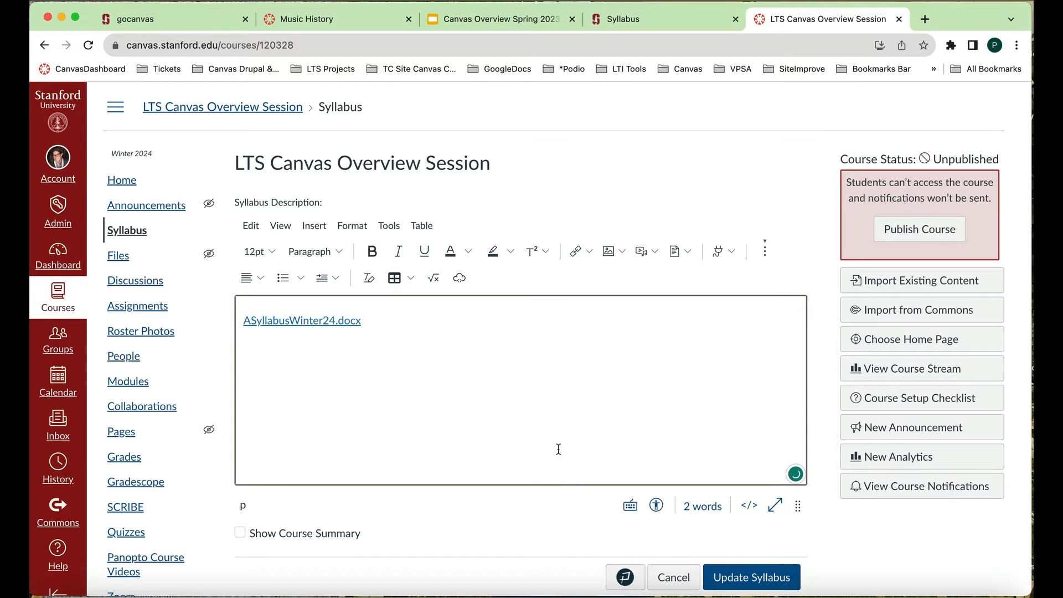
- Save the updated syllabus with the inserted document link
{"action": "scroll", "coordinate": [505, 429], "scroll_direction": "down", "scroll_amount": 1}
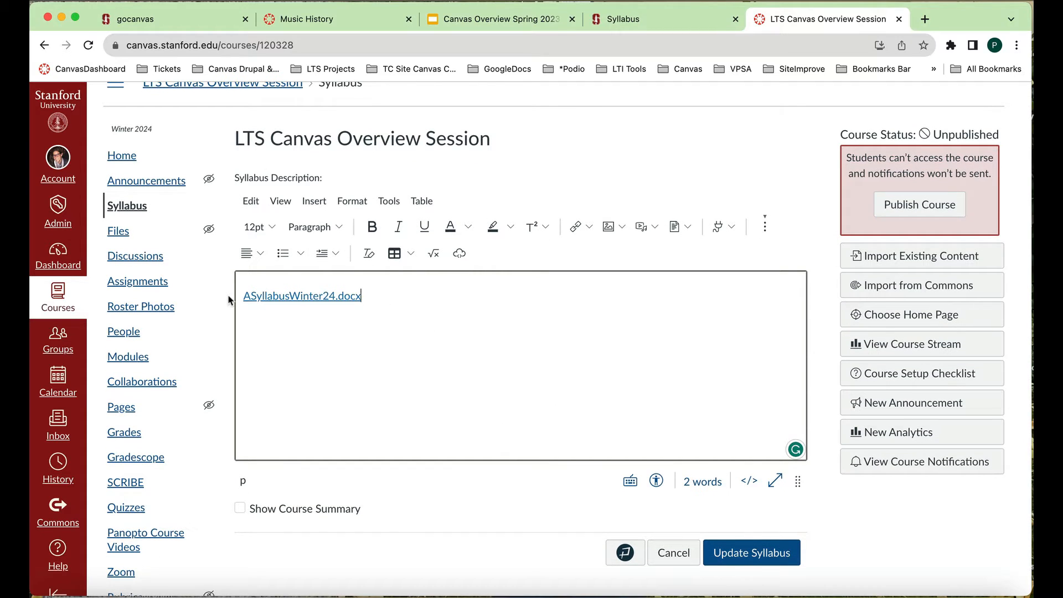
{"action": "scroll", "coordinate": [510, 429], "scroll_direction": "down", "scroll_amount": 1}
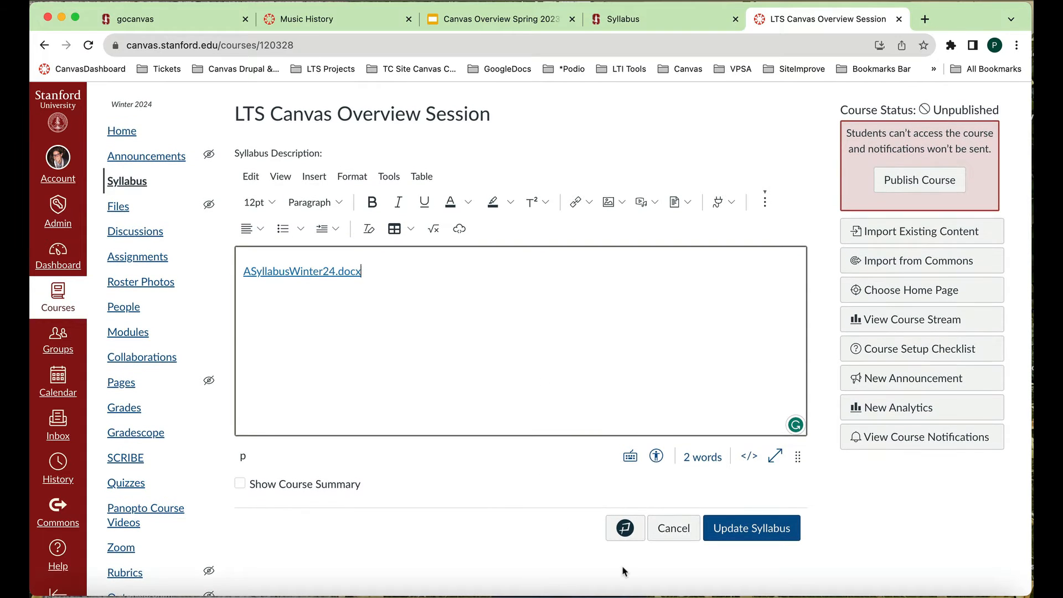
{"action": "left_click", "coordinate": [760, 530]}
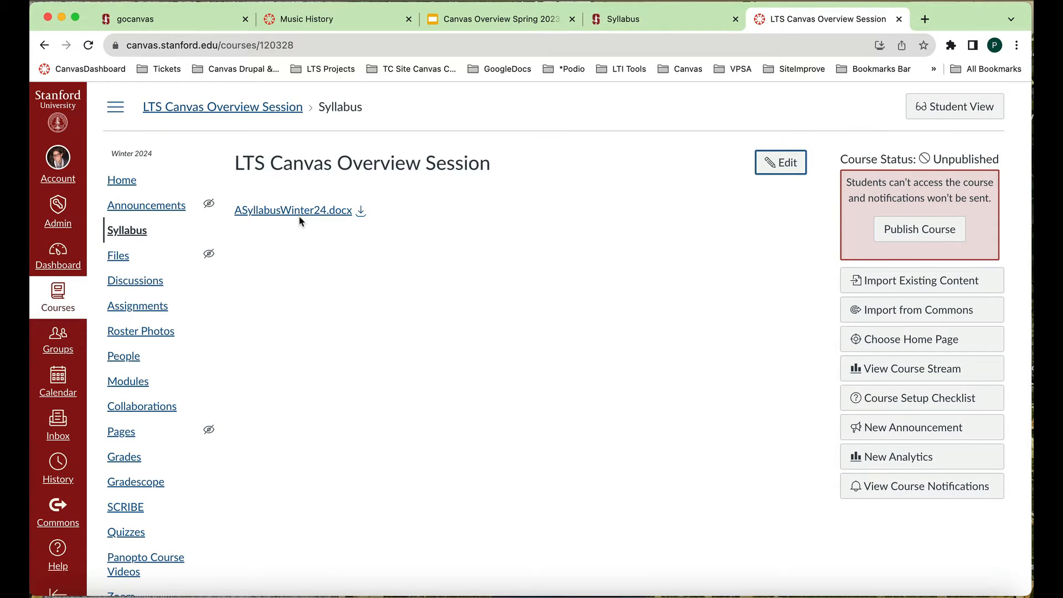
- Revisit the public Stanford Syllabus site, and return to the Canvas course to open its Roster Photos page
{"action": "left_click", "coordinate": [651, 22]}
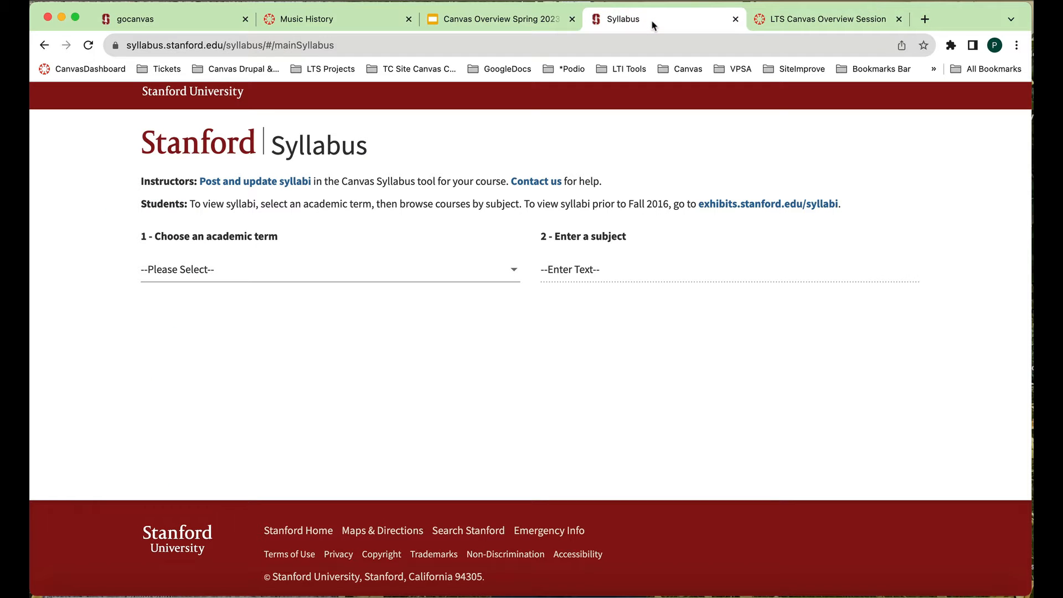
{"action": "left_click", "coordinate": [834, 24]}
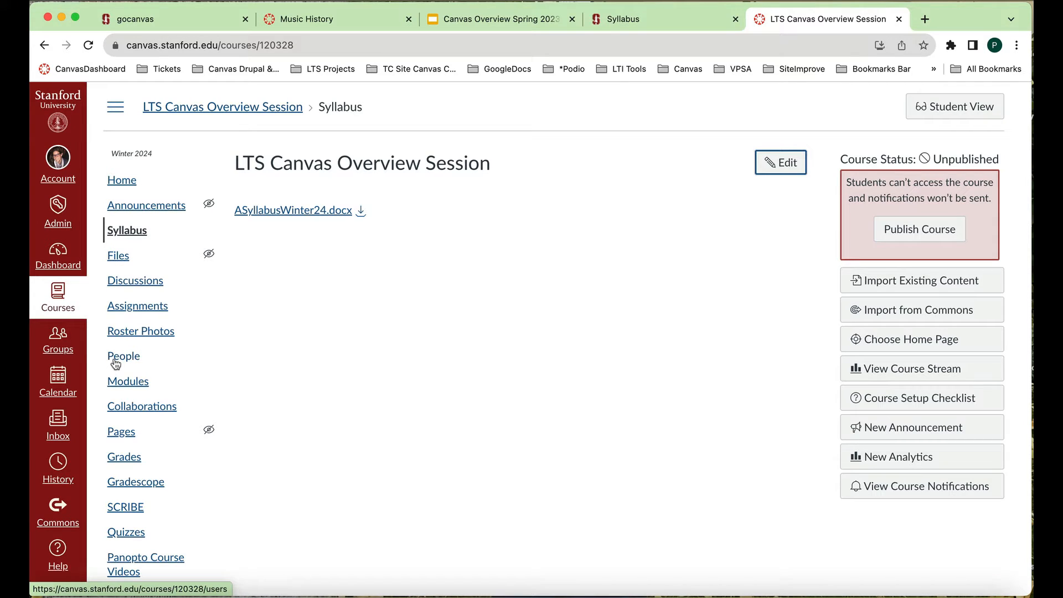
{"action": "left_click", "coordinate": [154, 335]}
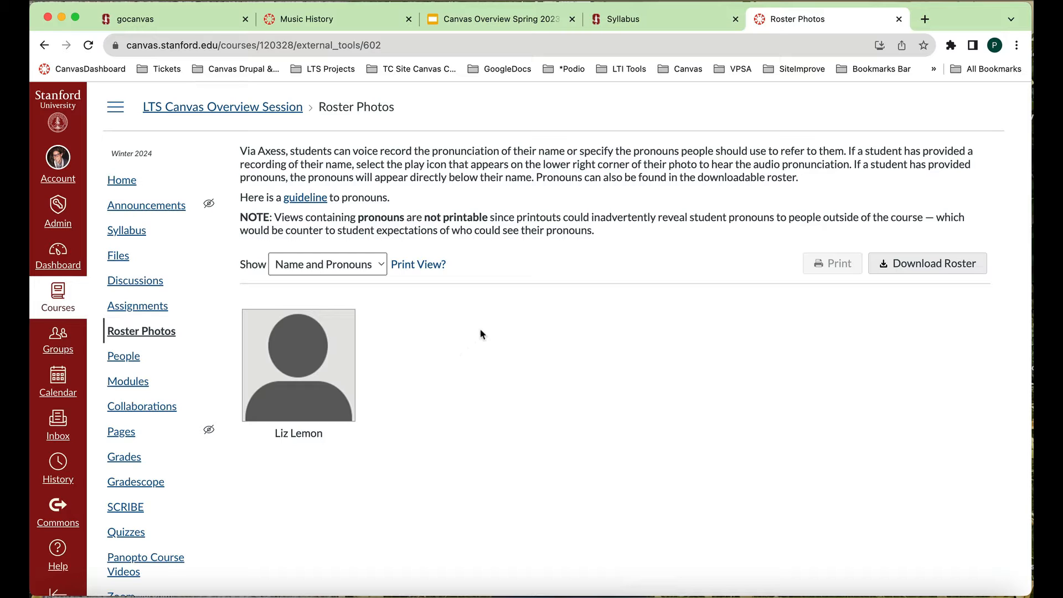
- Present the two Roster Photos slides of the Canvas Overview Spring 2023 Google Slides deck, and return to the Canvas Roster Photos page
{"action": "left_click", "coordinate": [496, 21]}
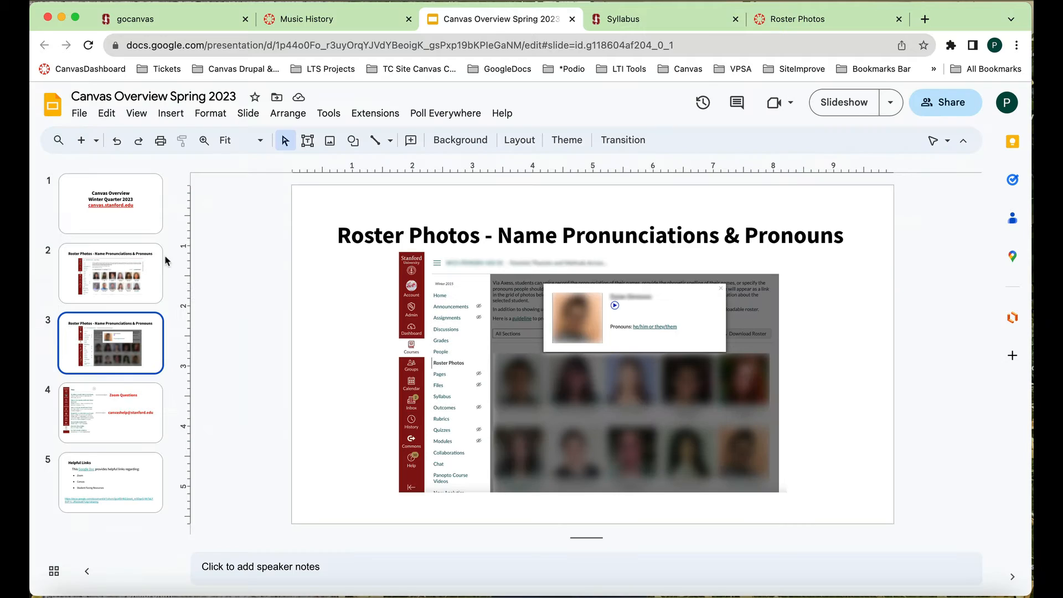
{"action": "left_click", "coordinate": [130, 277]}
{"action": "left_click", "coordinate": [840, 103]}
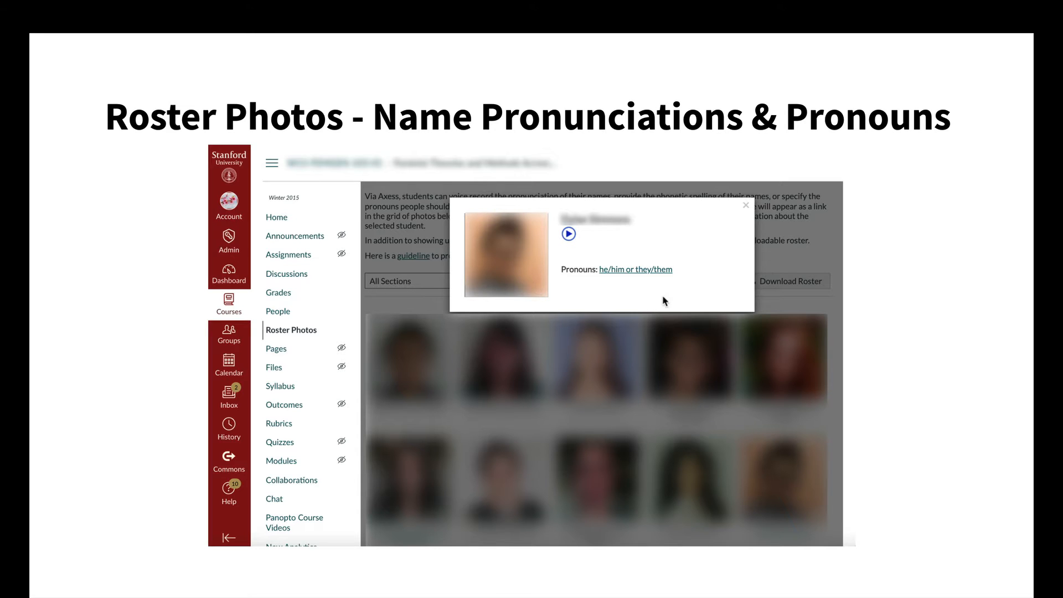
{"action": "key", "text": "Escape"}
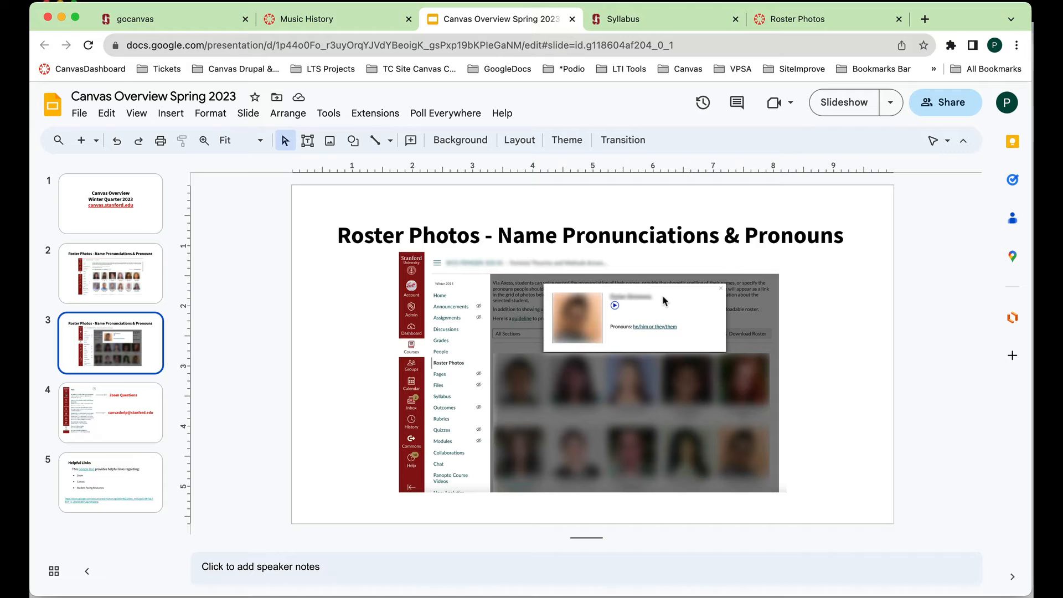
{"action": "left_click", "coordinate": [852, 22]}
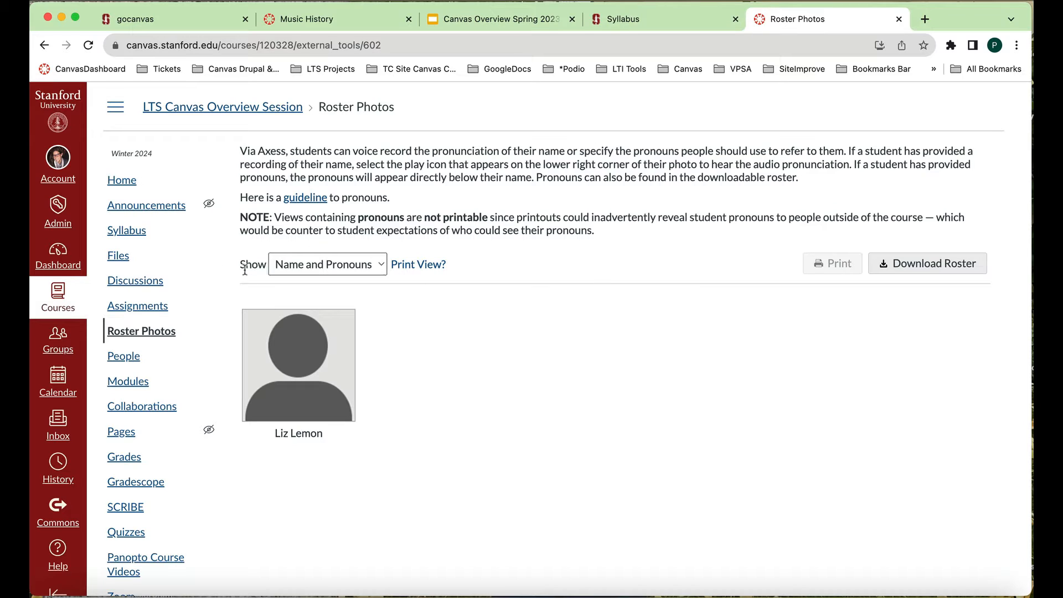
- Look through the Roster Photos display options, keeping Name and Pronouns, and view the course's People page
{"action": "mouse_move", "coordinate": [410, 268]}
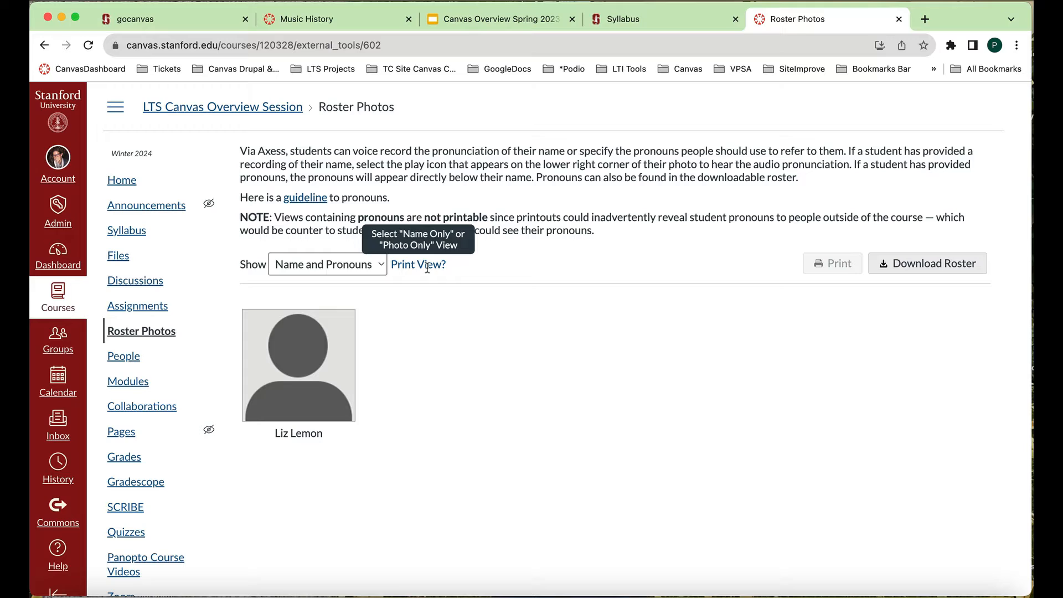
{"action": "left_click", "coordinate": [381, 266]}
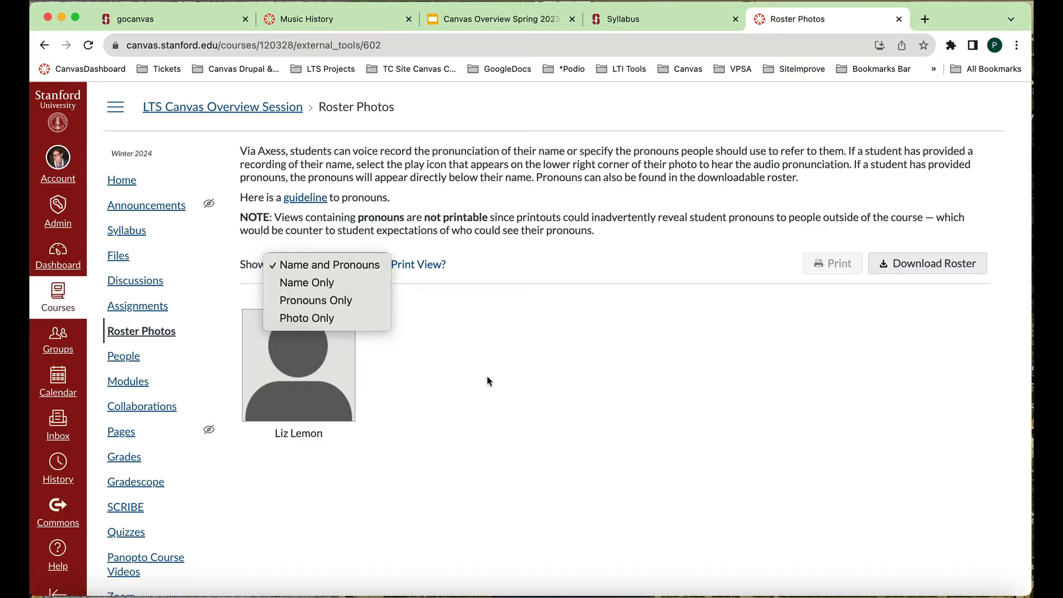
{"action": "left_click", "coordinate": [487, 376]}
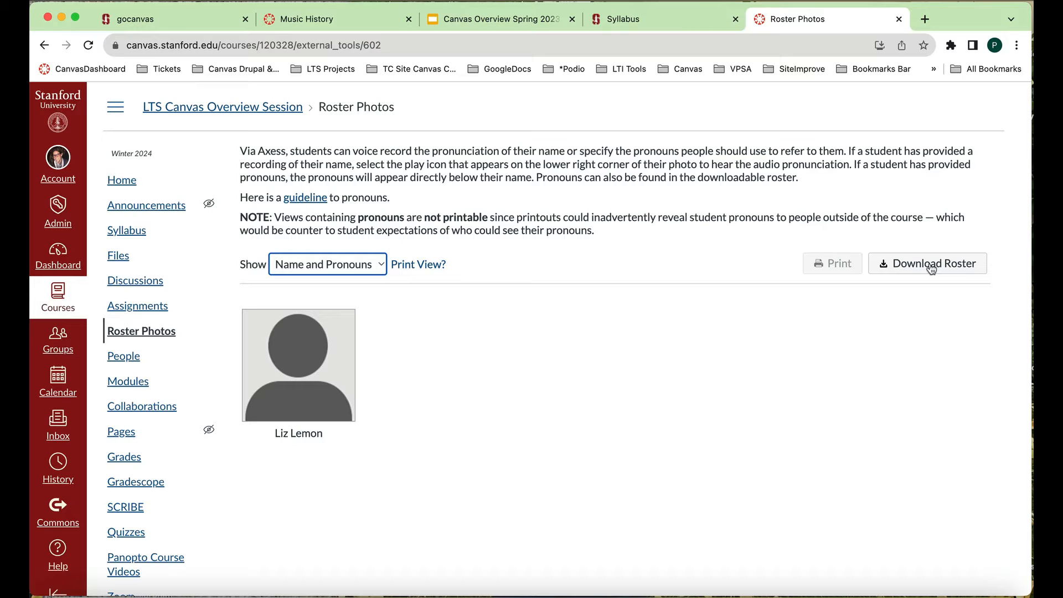
{"action": "left_click", "coordinate": [930, 269]}
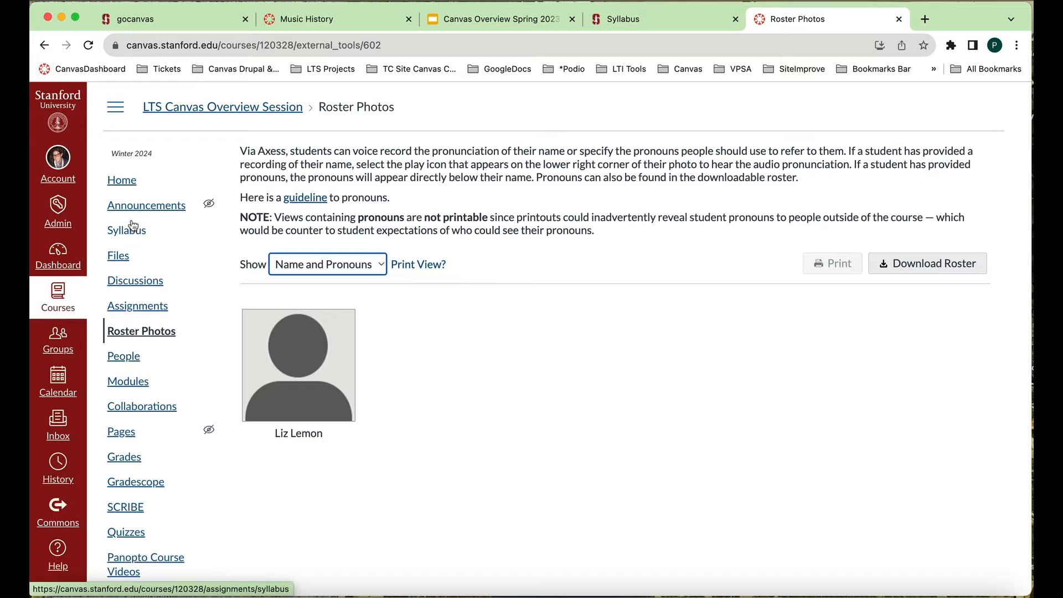
{"action": "left_click", "coordinate": [123, 360]}
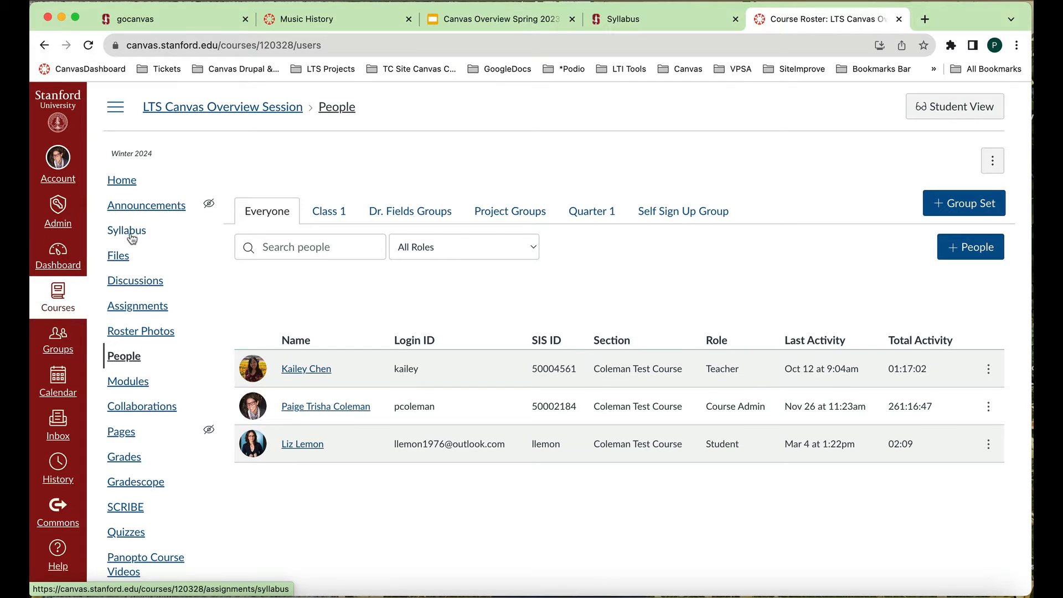
- Upload the Winter 2024 Word document named after the student from the CanvasCourseFiles folder to the course's Files
{"action": "left_click", "coordinate": [122, 258]}
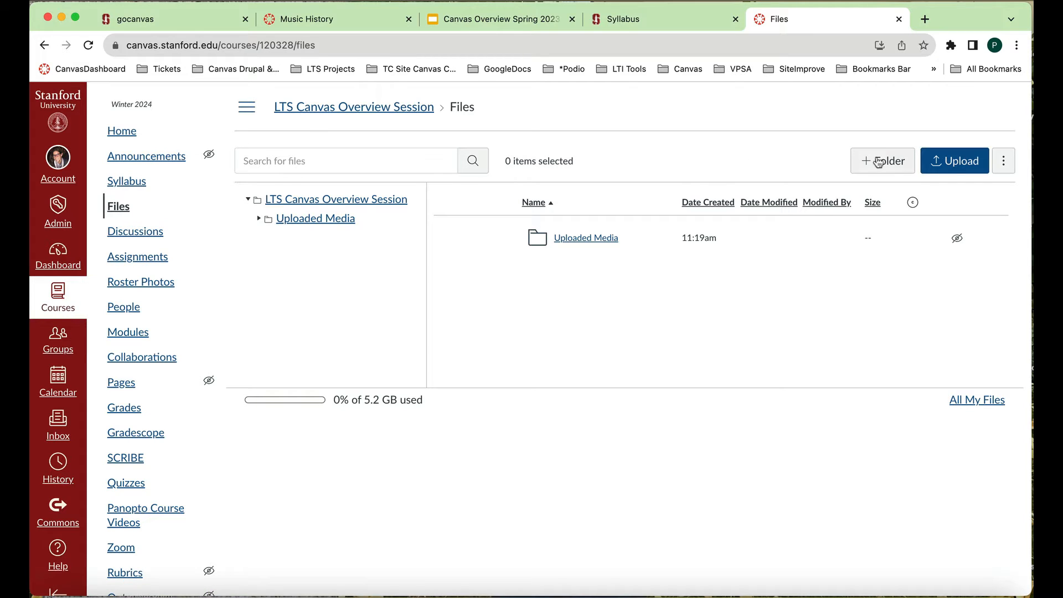
{"action": "left_click", "coordinate": [960, 171]}
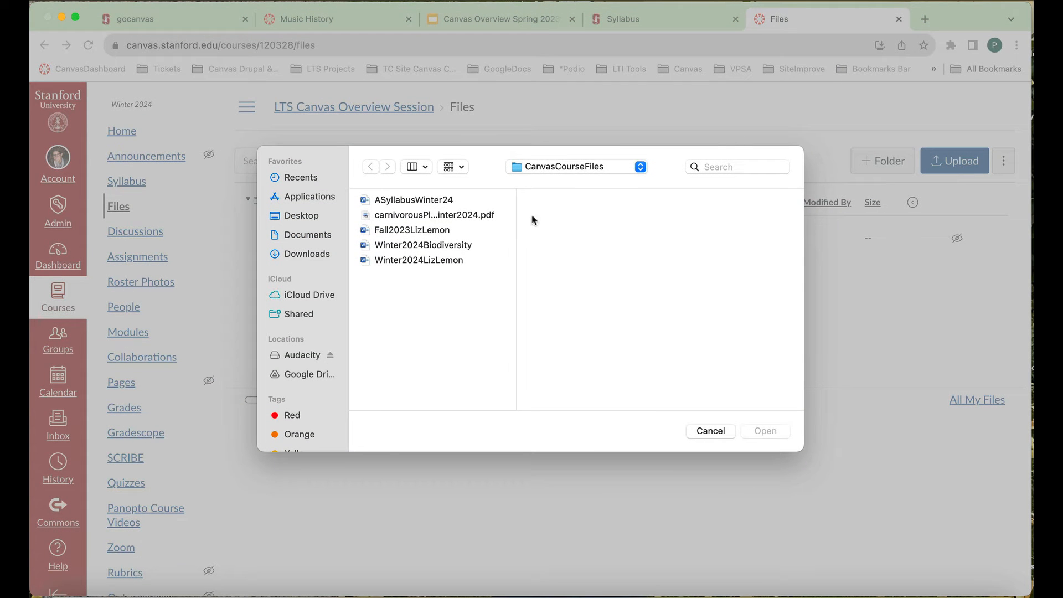
{"action": "left_click", "coordinate": [437, 261]}
{"action": "left_click", "coordinate": [766, 432]}
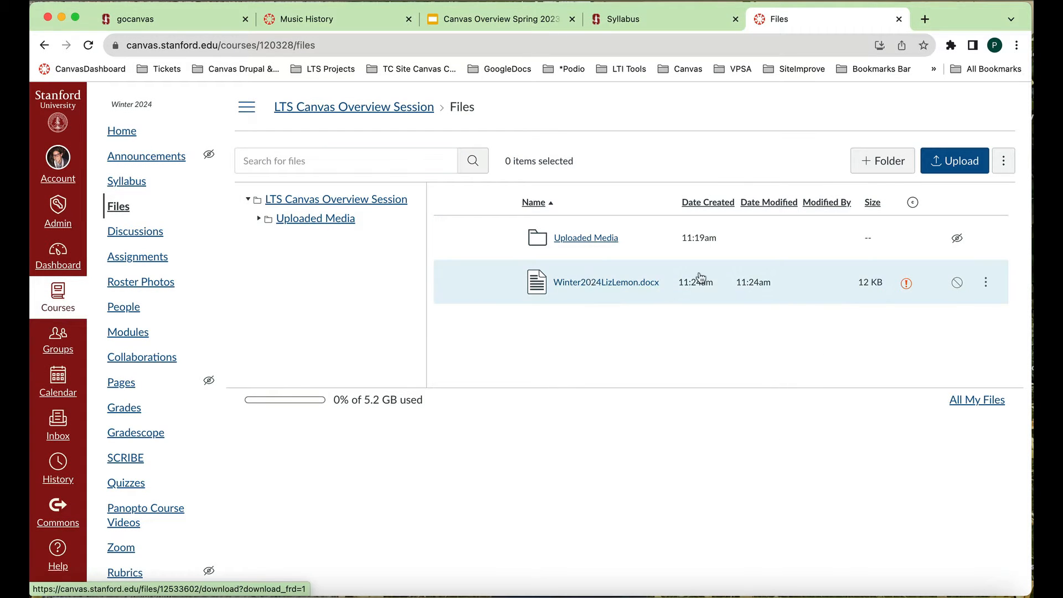
- Set the uploaded Word document's usage right to "I hold the copyright" and its availability to Publish
{"action": "mouse_move", "coordinate": [909, 289]}
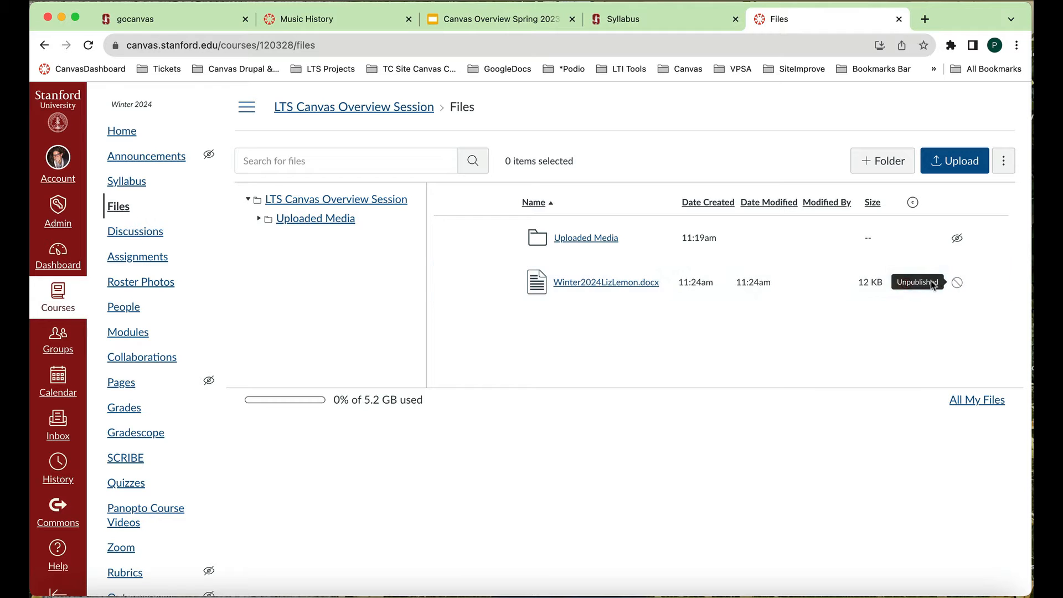
{"action": "left_click", "coordinate": [906, 283]}
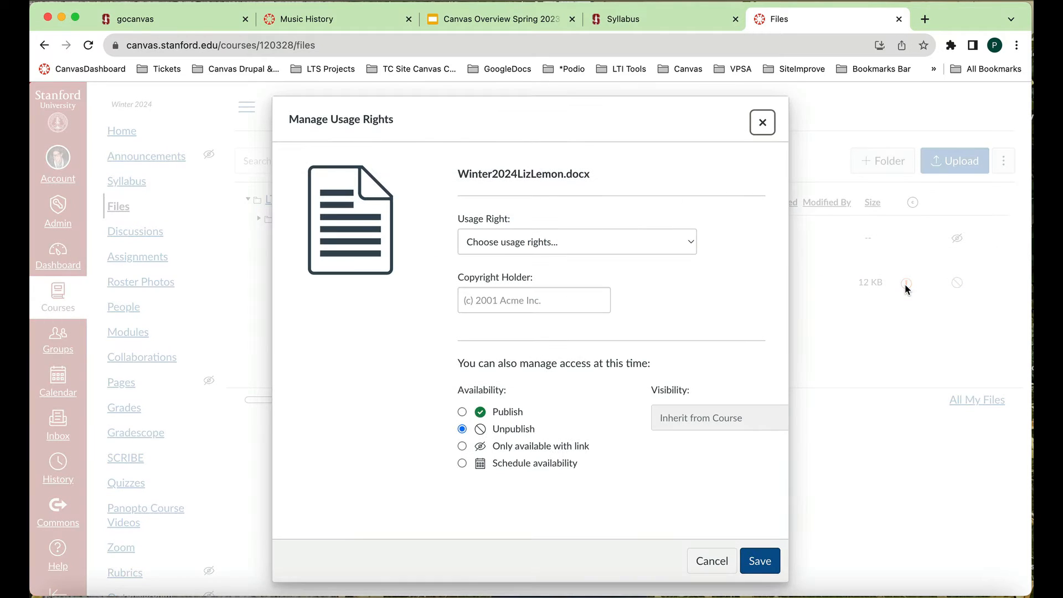
{"action": "scroll", "coordinate": [667, 326], "scroll_direction": "down", "scroll_amount": 1}
{"action": "left_click", "coordinate": [690, 233]}
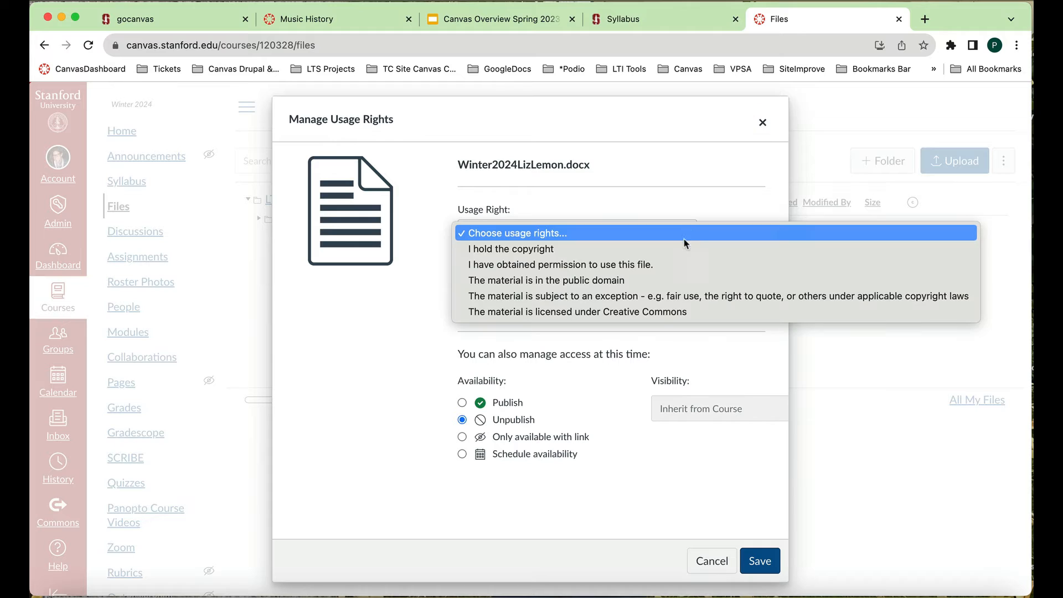
{"action": "left_click", "coordinate": [679, 254]}
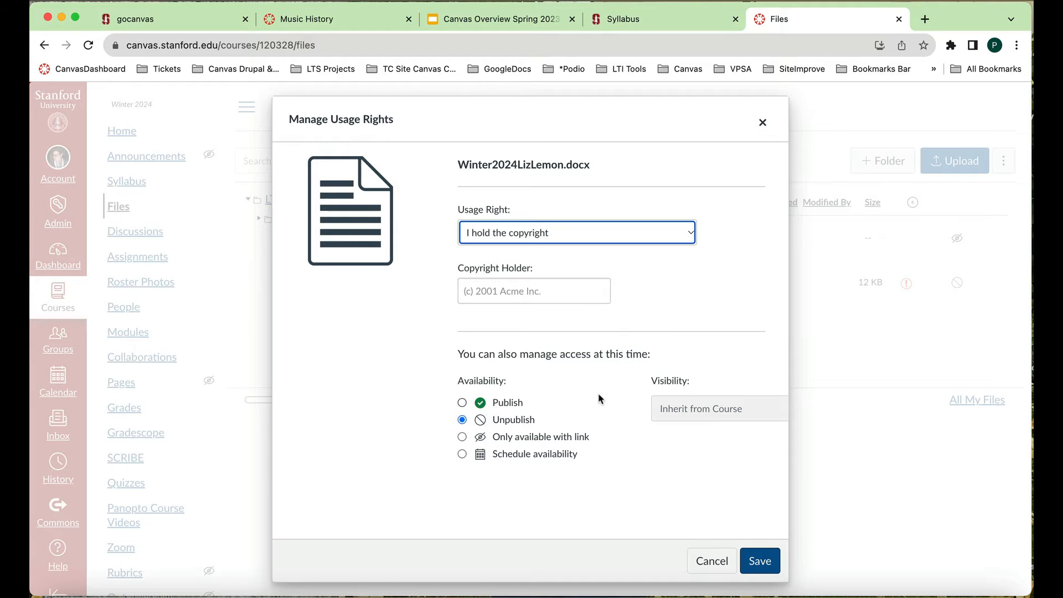
{"action": "left_click", "coordinate": [461, 402]}
{"action": "left_click", "coordinate": [760, 560]}
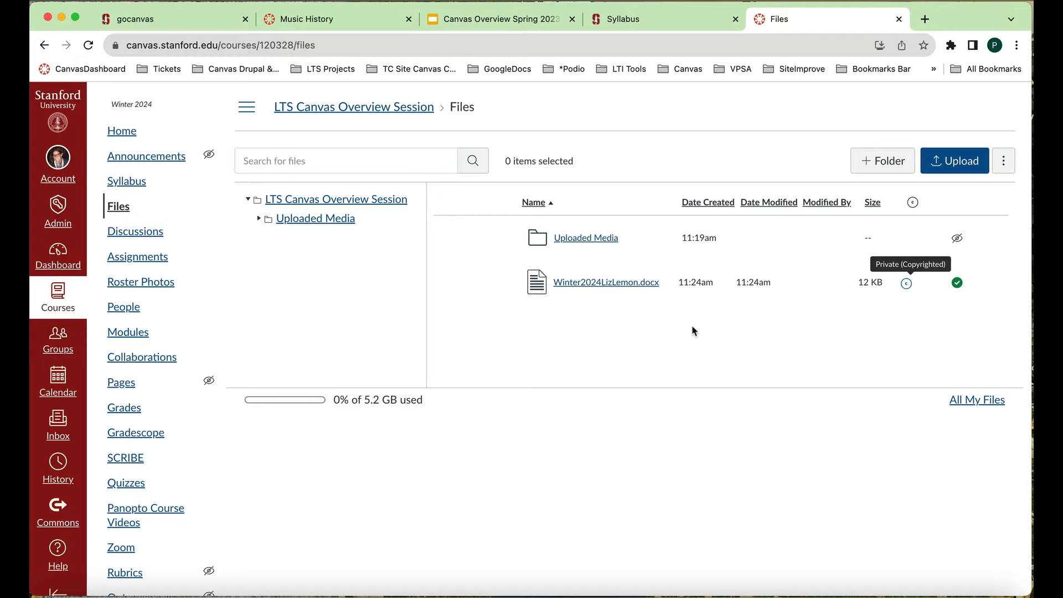
- Create two folders in the course Files named "Week 1: Unit1" and "Week 2: Unit 2"
{"action": "left_click", "coordinate": [884, 165]}
{"action": "type", "text": "Wee"}
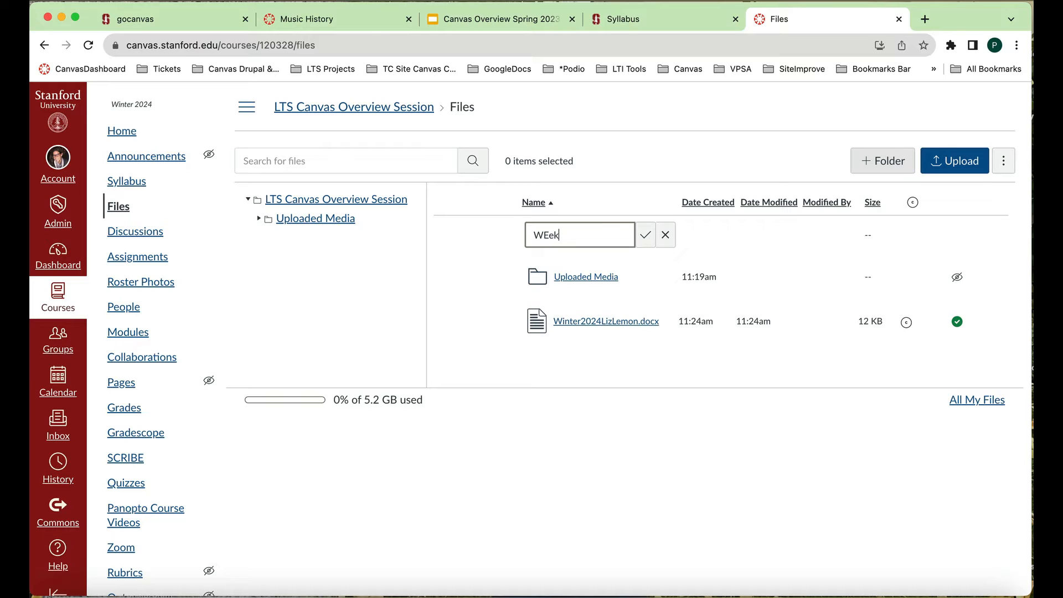
{"action": "type", "text": "k 1: Unit1"}
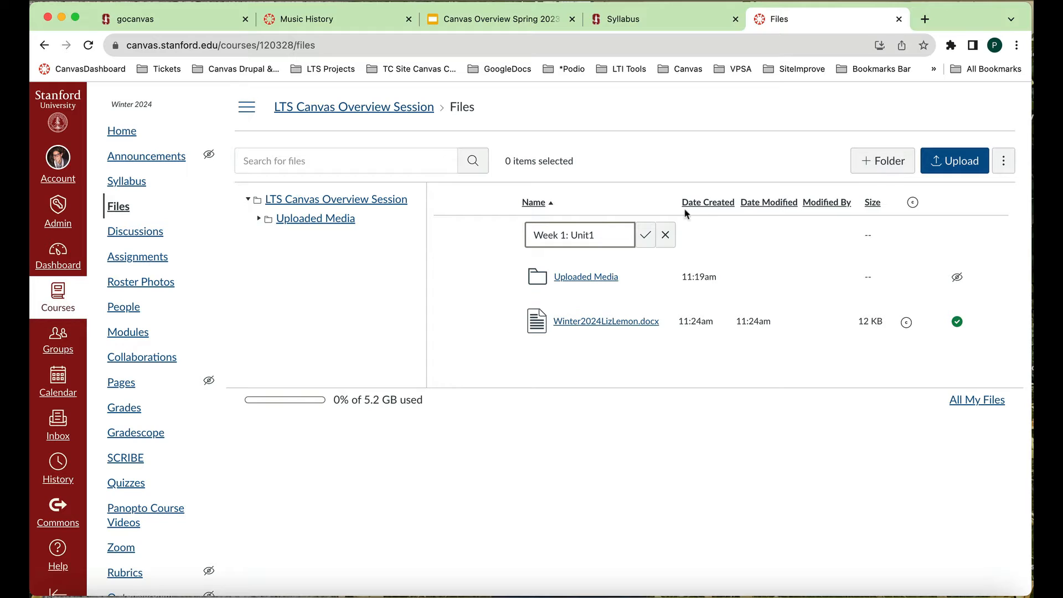
{"action": "left_click", "coordinate": [644, 234]}
{"action": "left_click", "coordinate": [868, 174]}
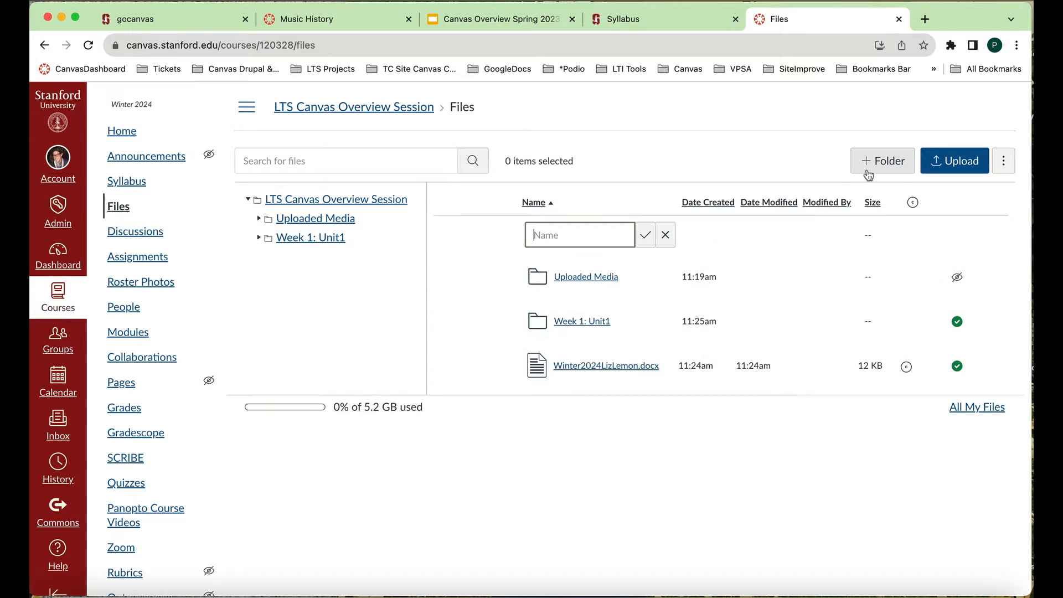
{"action": "type", "text": "Week 2: Unit 2"}
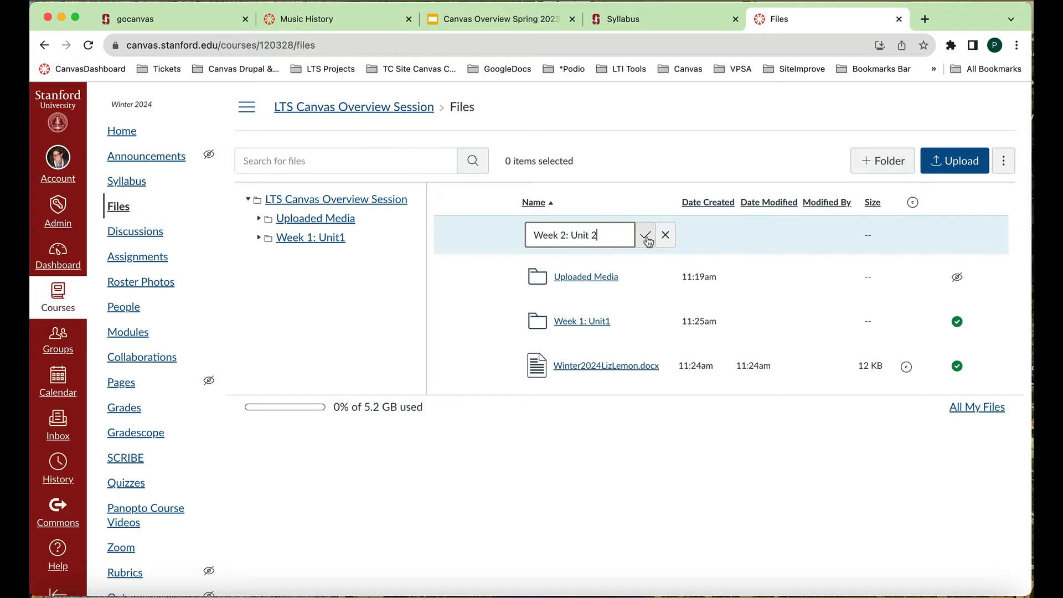
{"action": "left_click", "coordinate": [646, 237]}
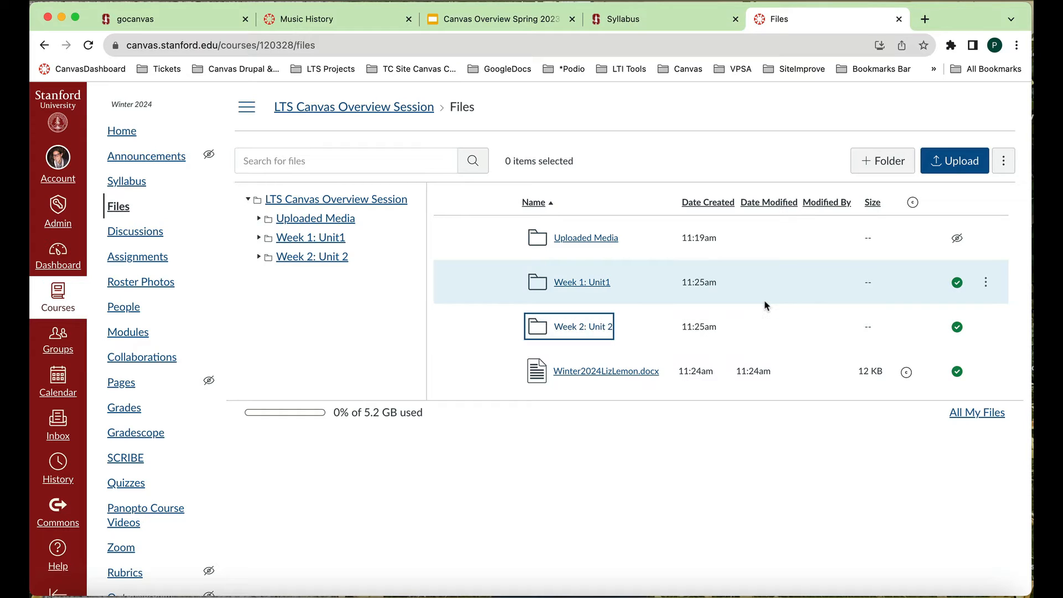
- Change the availability of the "Week 1: Unit1" folder to Unpublish
{"action": "left_click", "coordinate": [957, 283]}
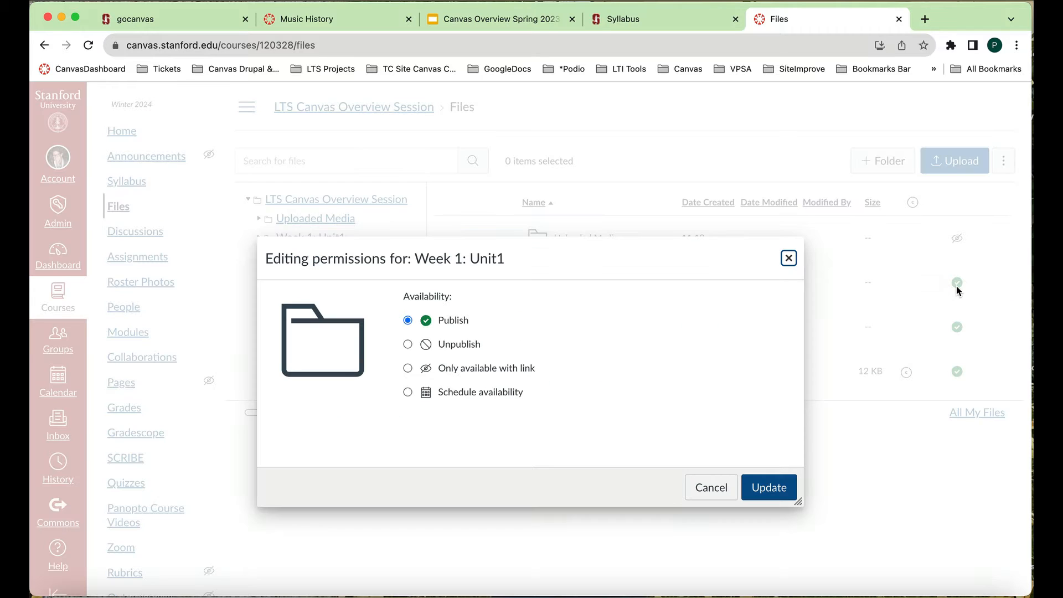
{"action": "left_click", "coordinate": [408, 344]}
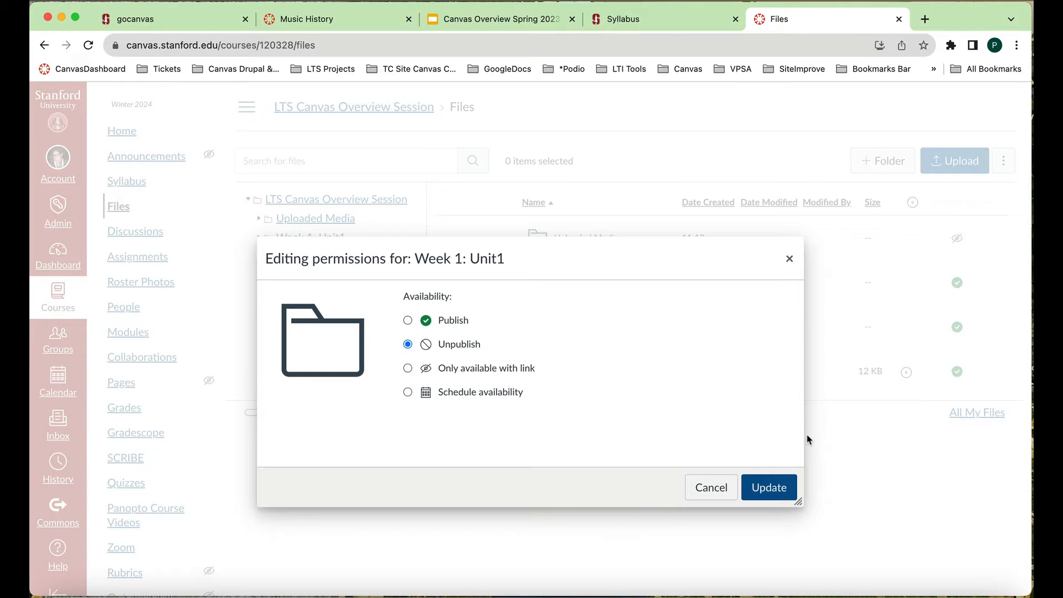
{"action": "left_click", "coordinate": [769, 487]}
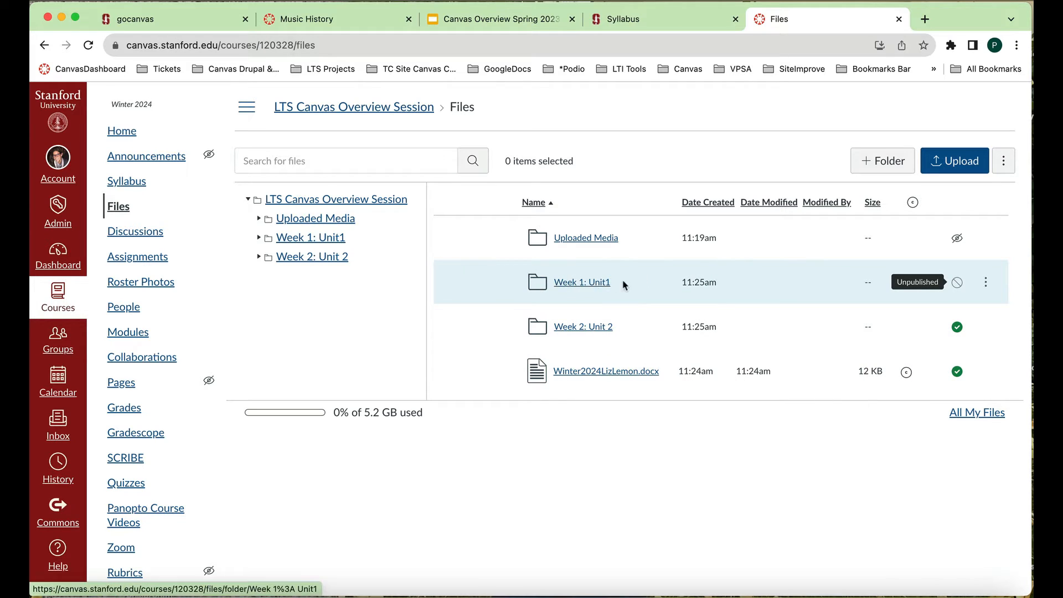
- Review the actions offered for the "Week 1: Unit1" folder and for all items selected together, then clear the selection
{"action": "left_click", "coordinate": [986, 284]}
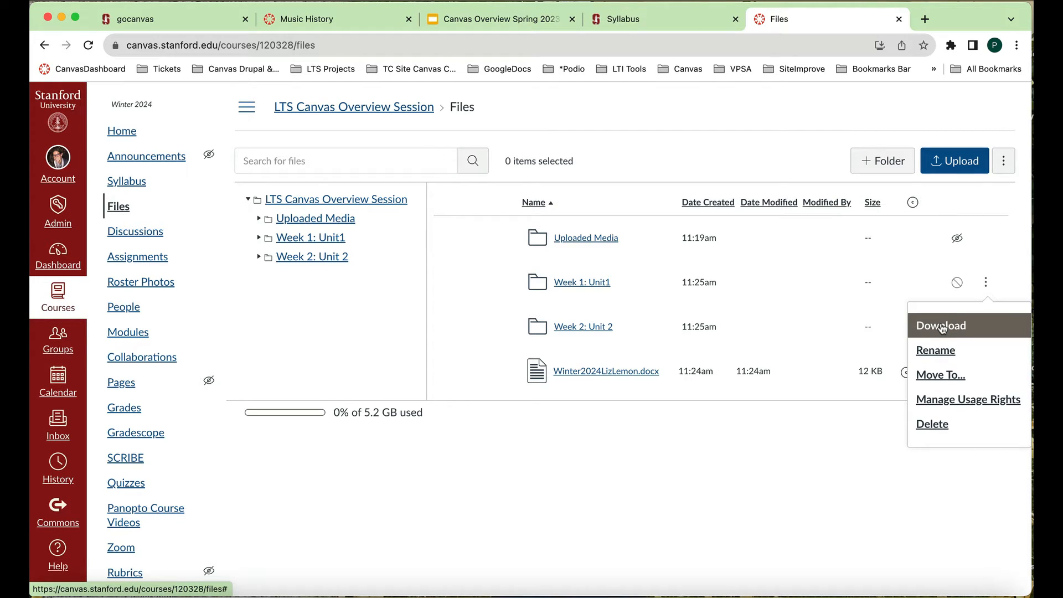
{"action": "left_click", "coordinate": [606, 198]}
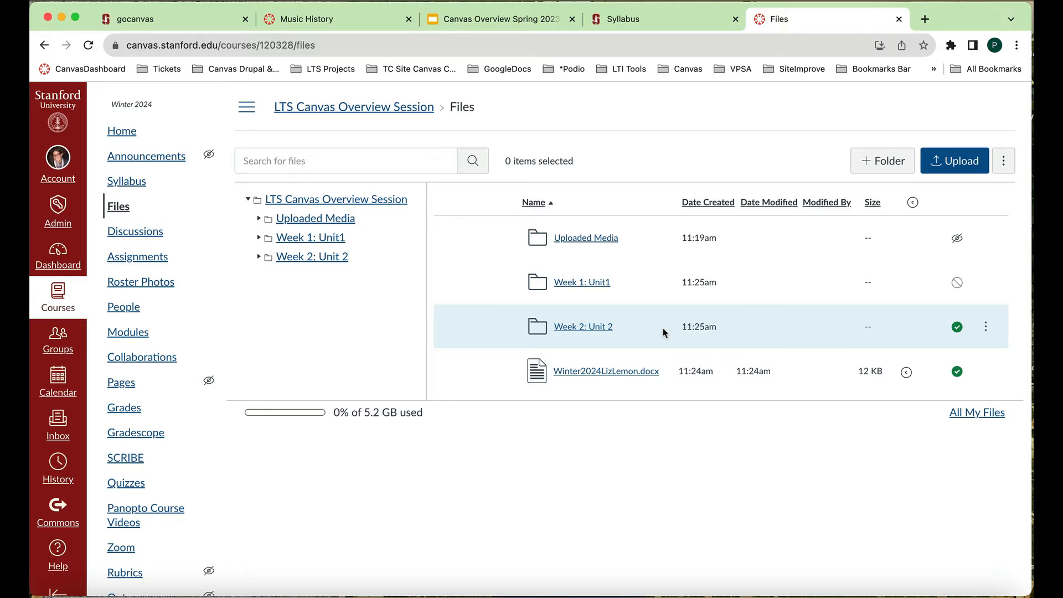
{"action": "key", "text": "super+a"}
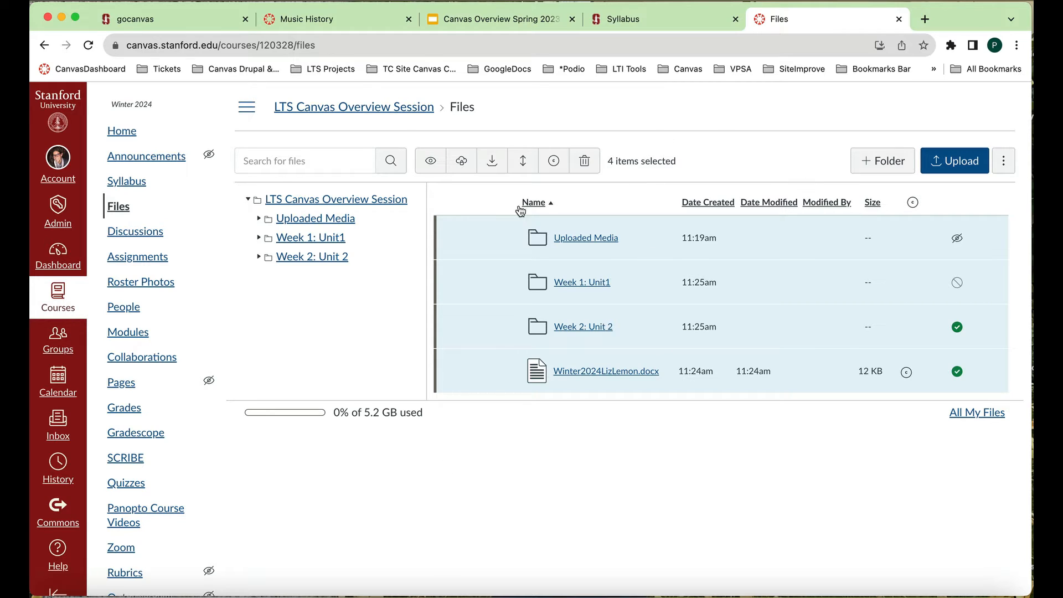
{"action": "left_click", "coordinate": [122, 207]}
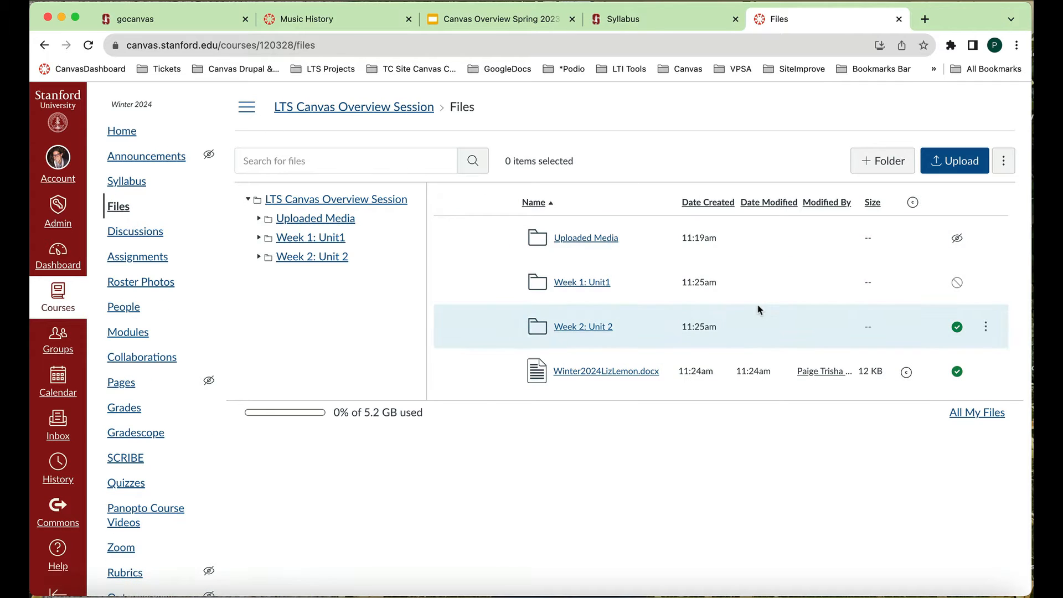
- Upload carnivorousPlantsWinter2024.pdf from the CanvasCourseFiles folder to the course Files
{"action": "left_click", "coordinate": [962, 162]}
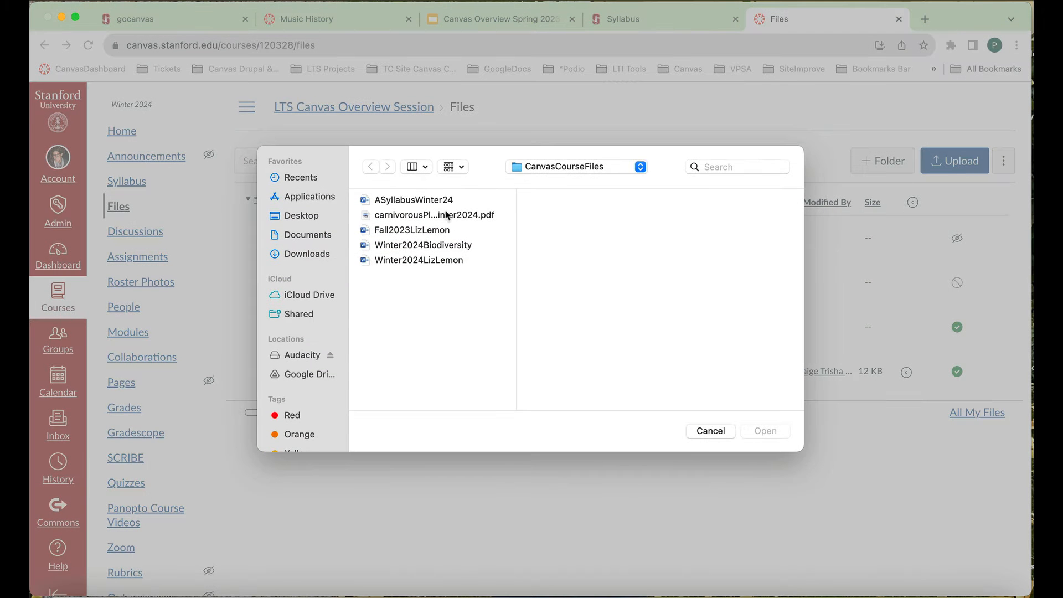
{"action": "left_click", "coordinate": [449, 216]}
{"action": "left_click", "coordinate": [779, 430]}
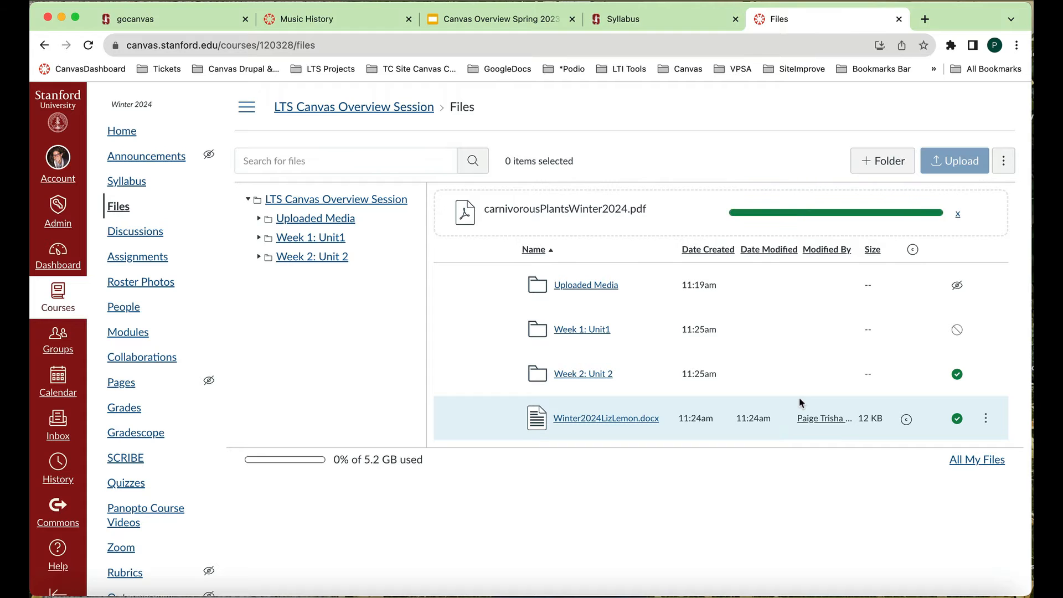
- Change the availability of the Winter 2024 Word document to Unpublish
{"action": "left_click", "coordinate": [956, 416]}
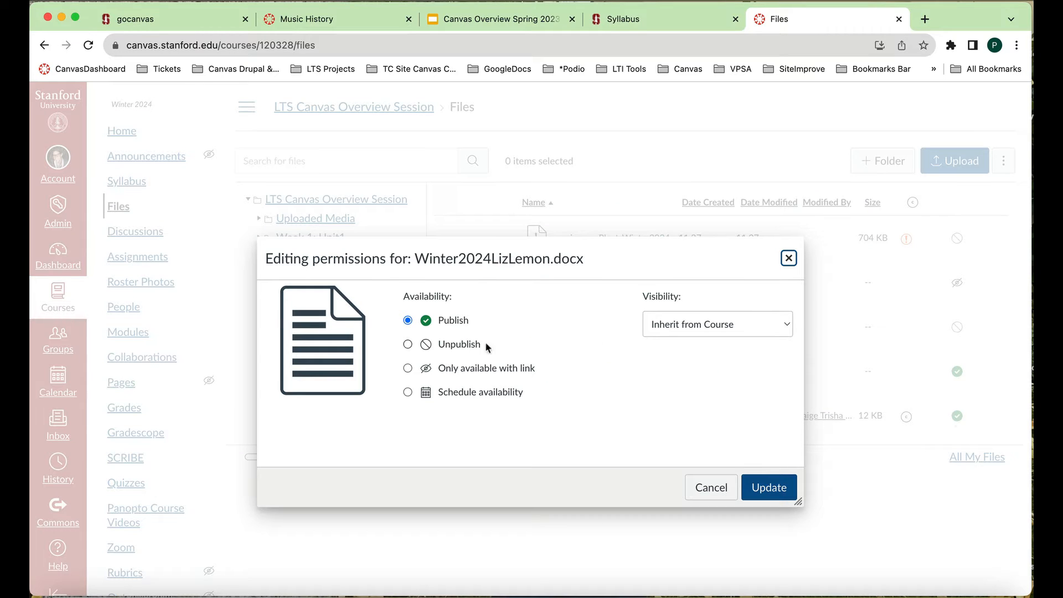
{"action": "left_click", "coordinate": [407, 344]}
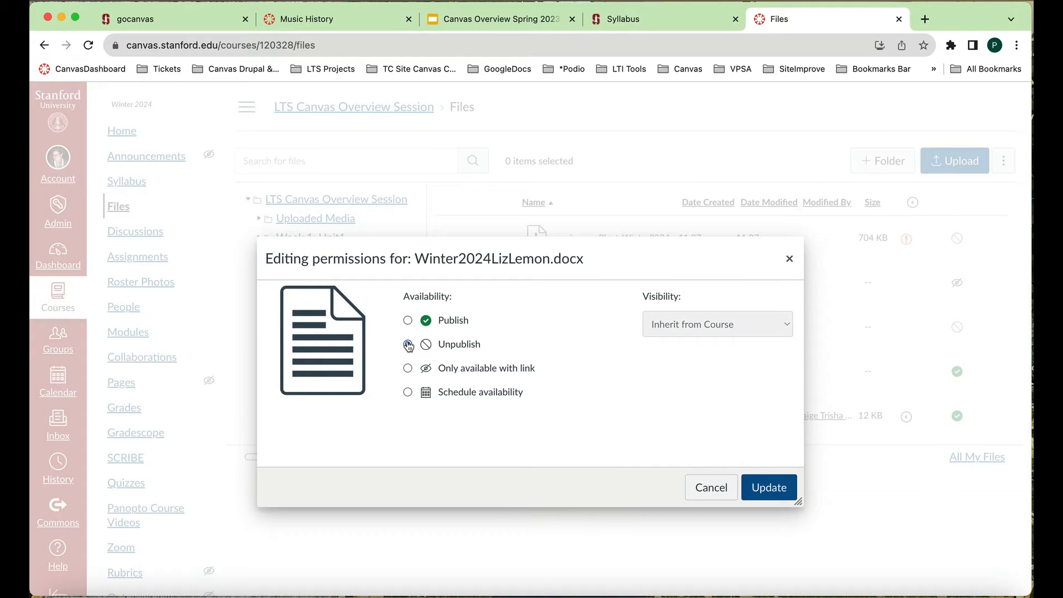
{"action": "left_click", "coordinate": [760, 490]}
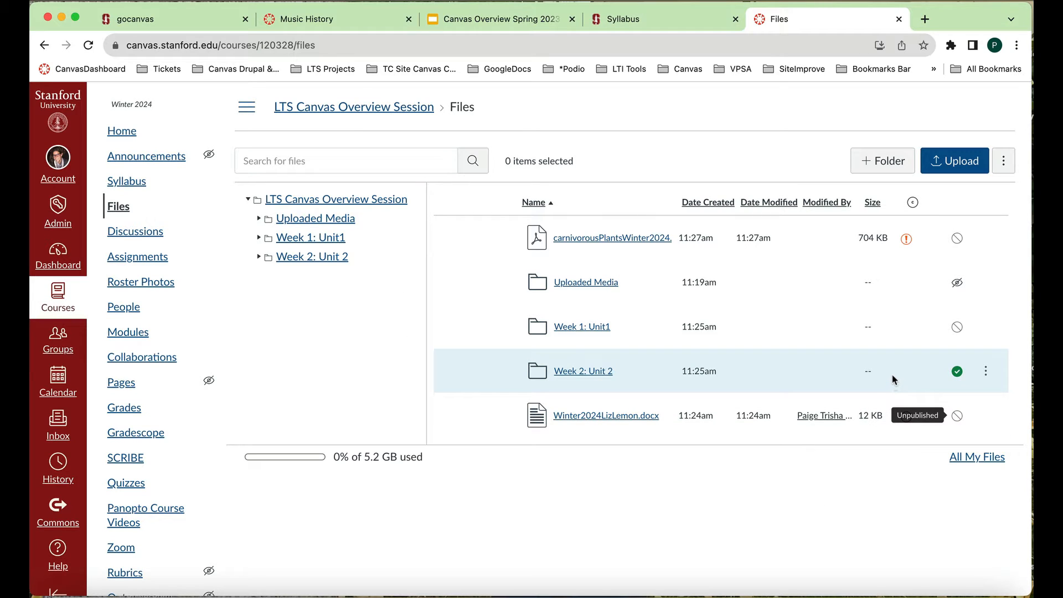
- Set the usage right of all files and folders together to "I hold the copyright" and publish them
{"action": "key", "text": "super+a"}
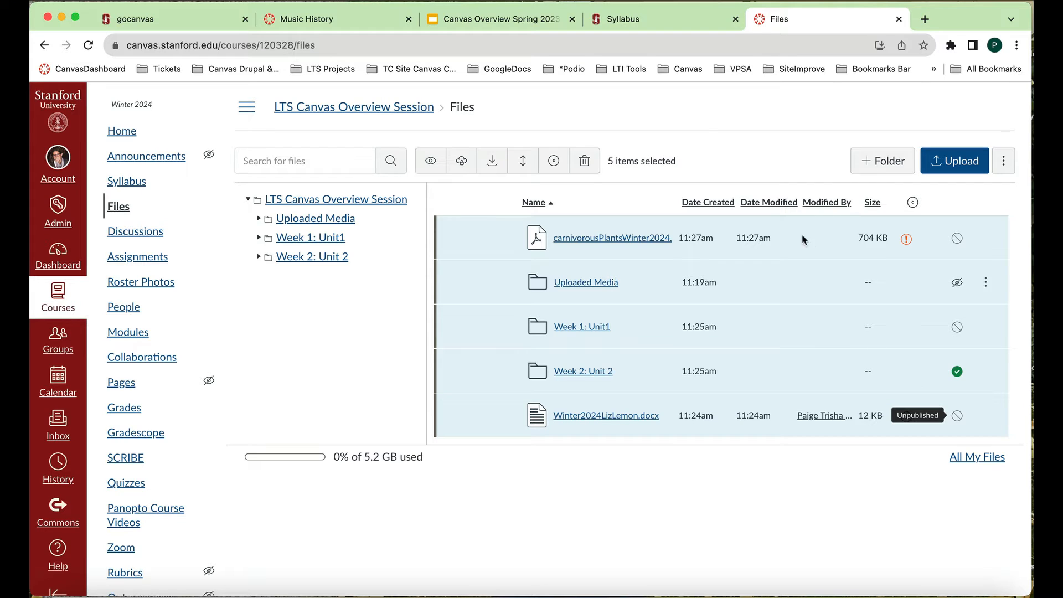
{"action": "left_click", "coordinate": [553, 162]}
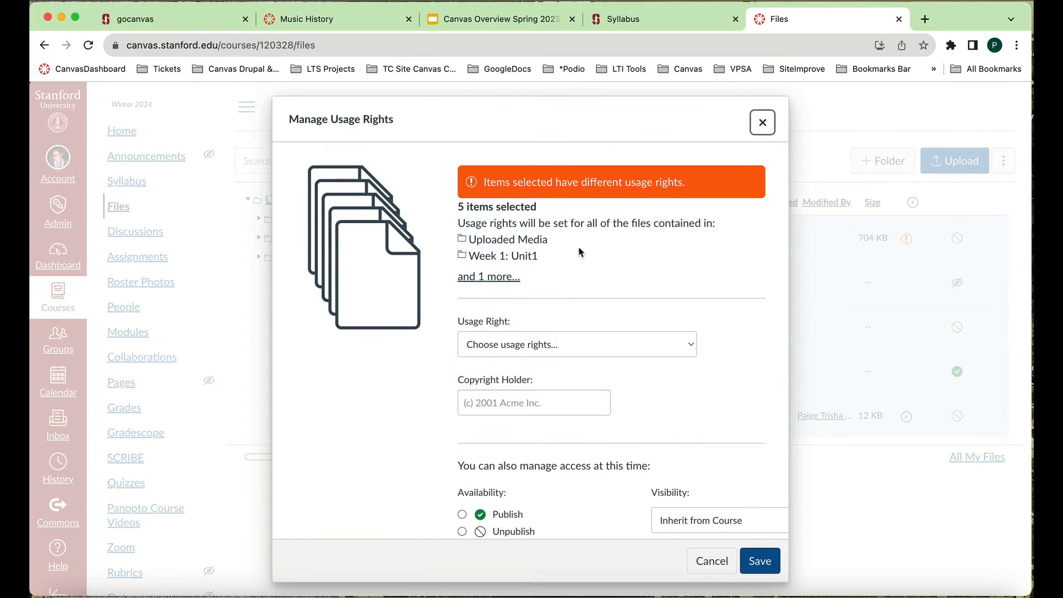
{"action": "scroll", "coordinate": [582, 253], "scroll_direction": "down", "scroll_amount": 2}
{"action": "left_click", "coordinate": [693, 274]}
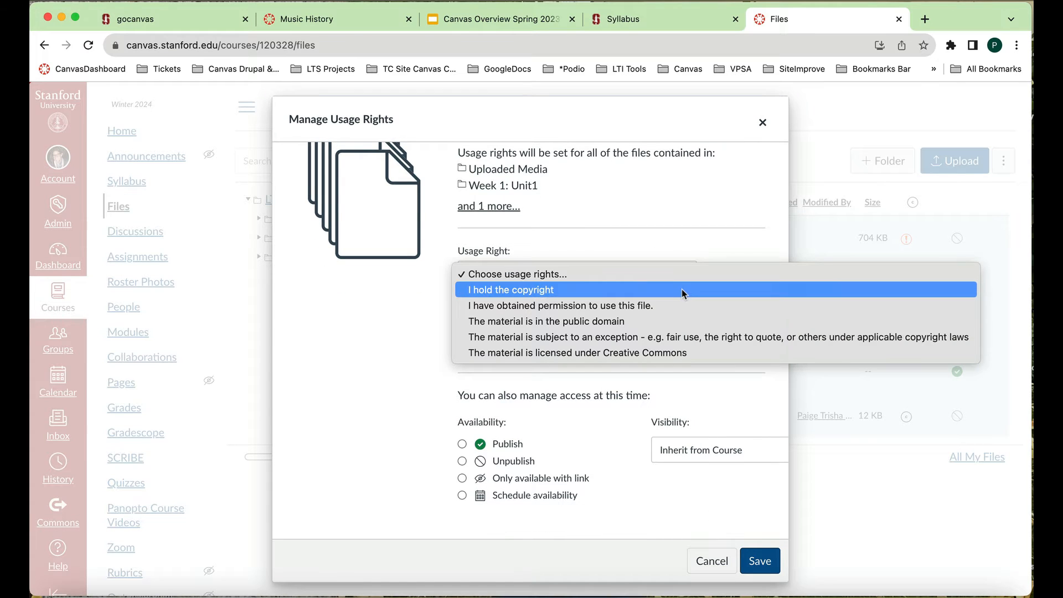
{"action": "left_click", "coordinate": [682, 291]}
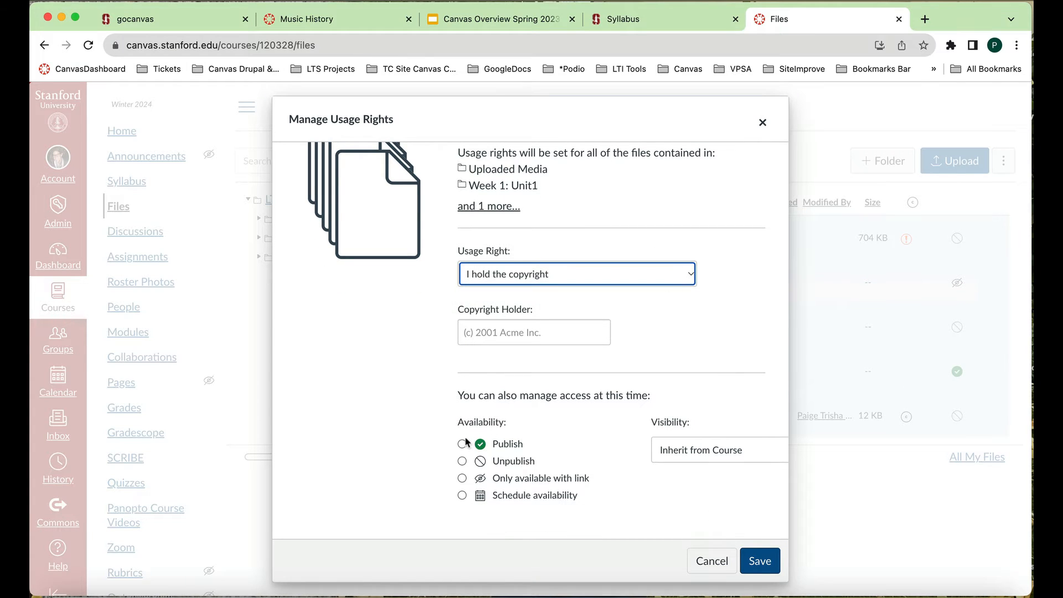
{"action": "left_click", "coordinate": [462, 443]}
{"action": "left_click", "coordinate": [759, 561]}
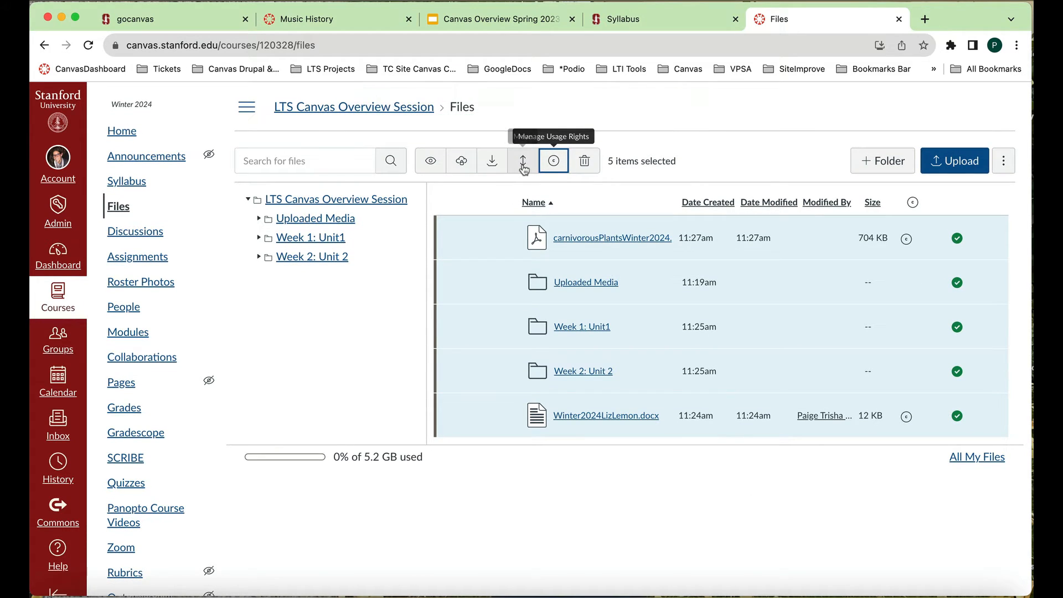
{"action": "left_click", "coordinate": [493, 162]}
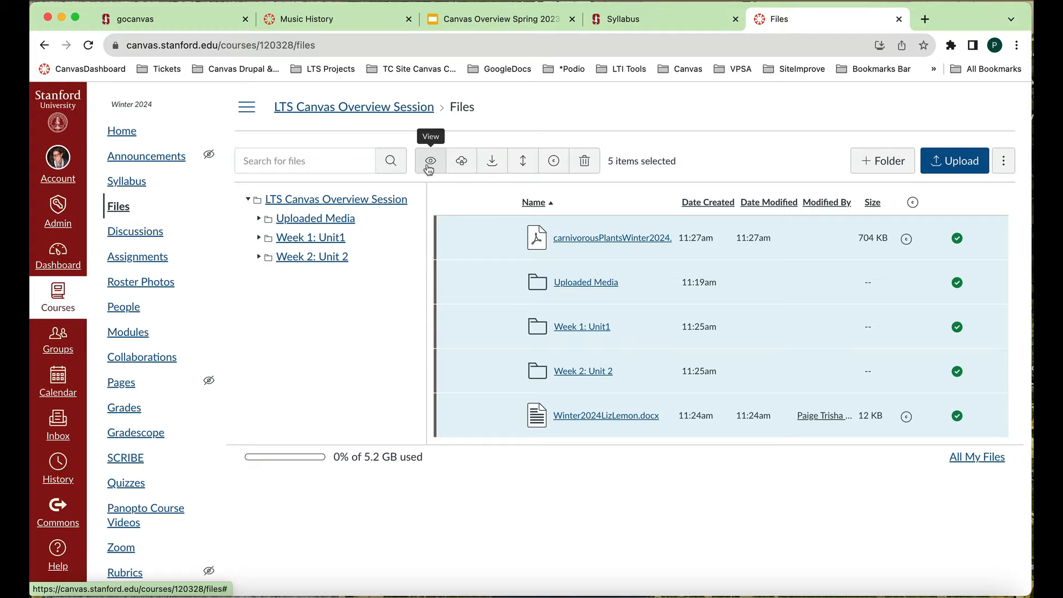
{"action": "scroll", "coordinate": [605, 357], "scroll_direction": "down", "scroll_amount": 1}
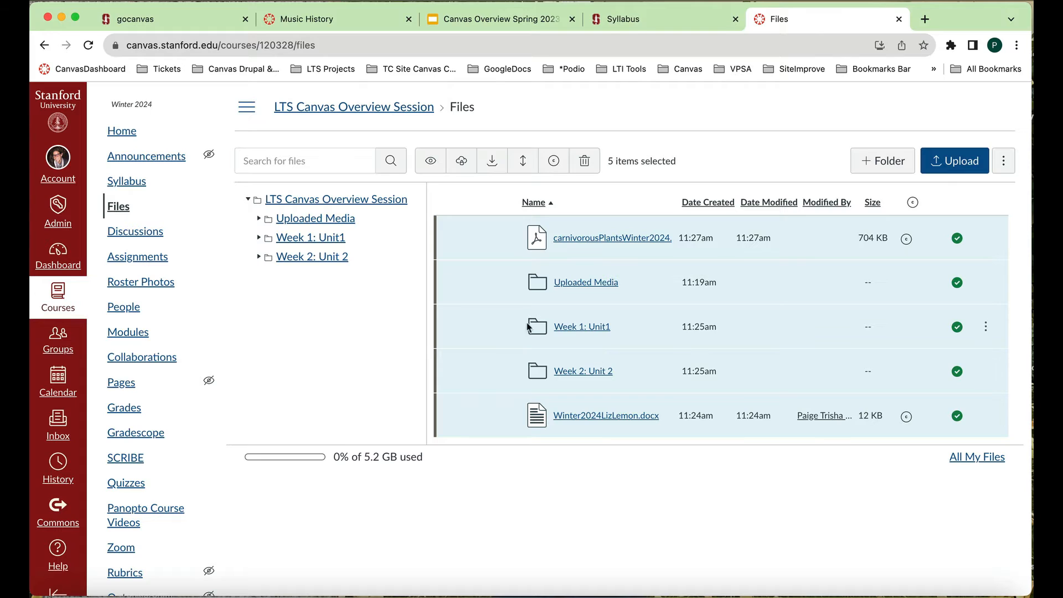
- Start a new course announcement and look through its title, content editor, Post to, attachment and posting options
{"action": "left_click", "coordinate": [139, 161]}
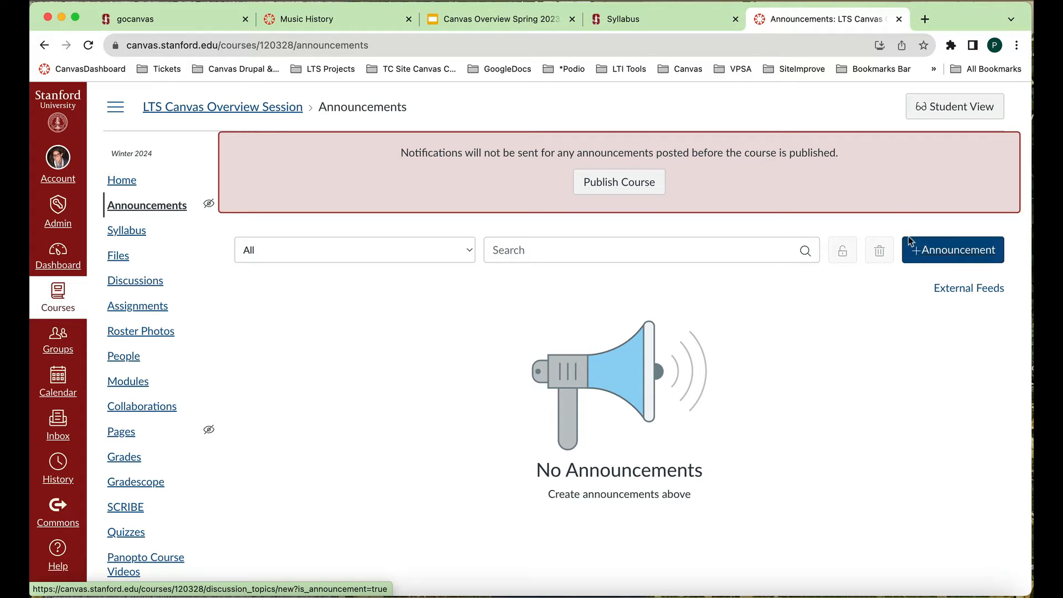
{"action": "left_click", "coordinate": [933, 260]}
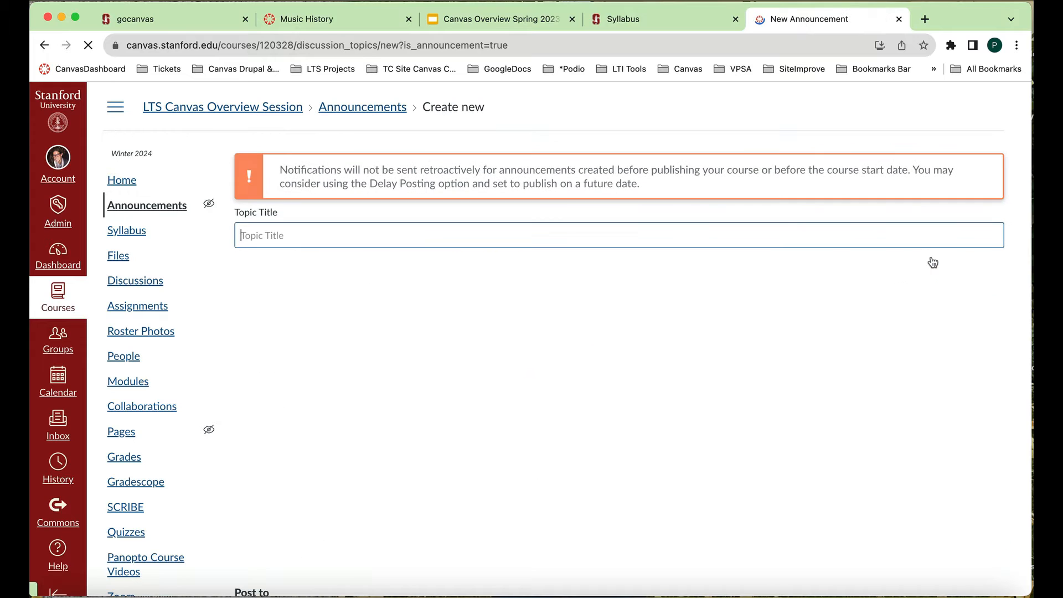
{"action": "scroll", "coordinate": [807, 326], "scroll_direction": "down", "scroll_amount": 3}
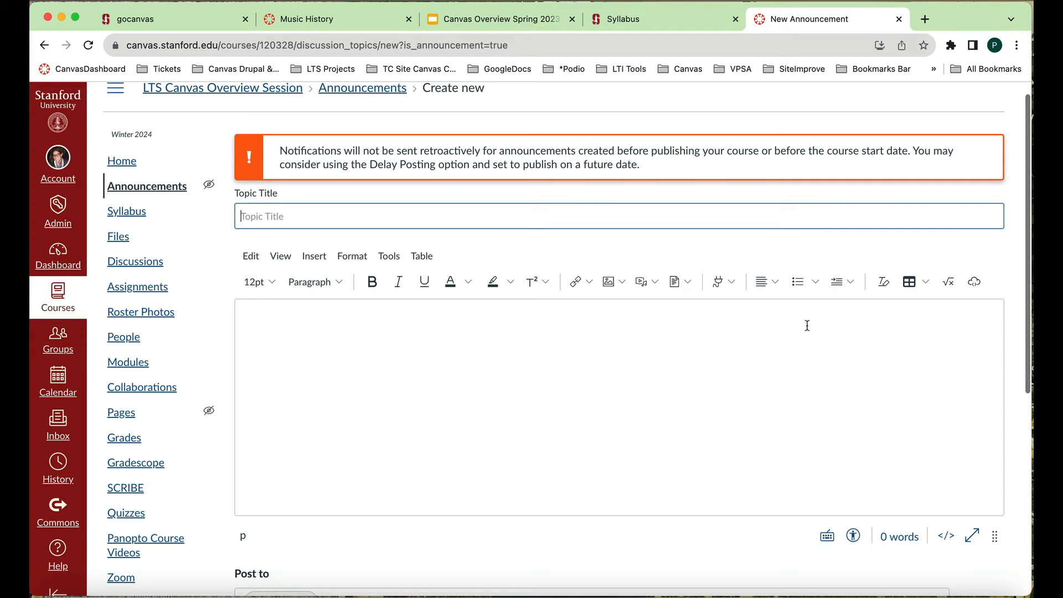
{"action": "scroll", "coordinate": [808, 326], "scroll_direction": "down", "scroll_amount": 10}
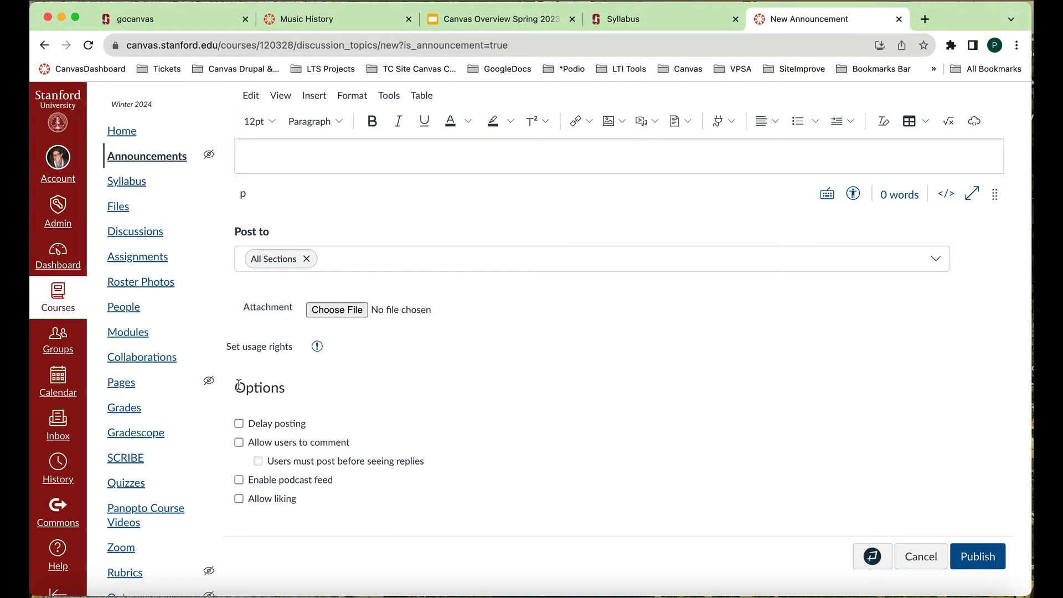
{"action": "scroll", "coordinate": [268, 410], "scroll_direction": "up", "scroll_amount": 13}
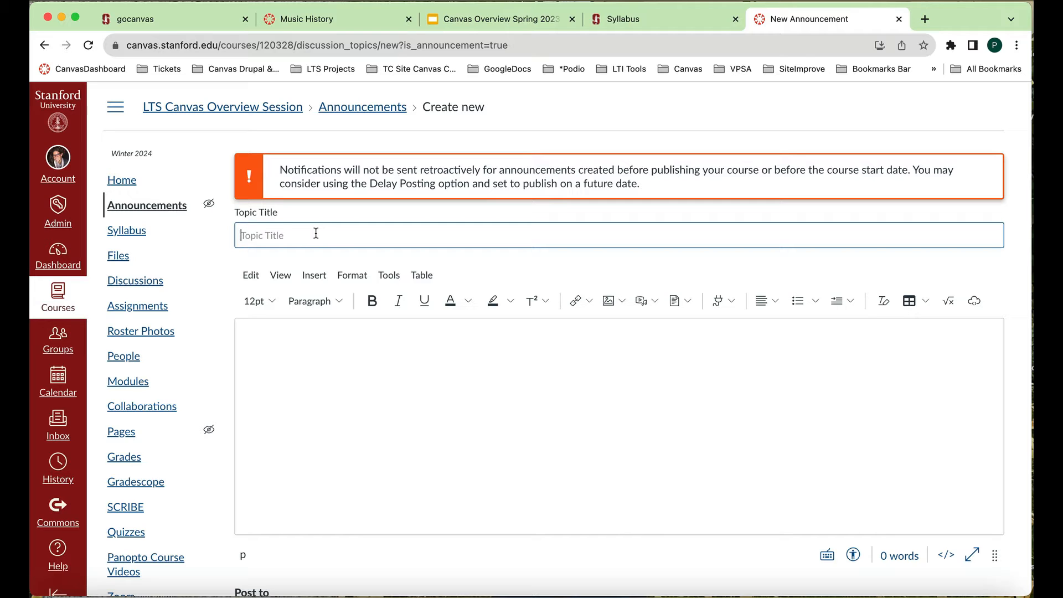
{"action": "scroll", "coordinate": [344, 345], "scroll_direction": "down", "scroll_amount": 5}
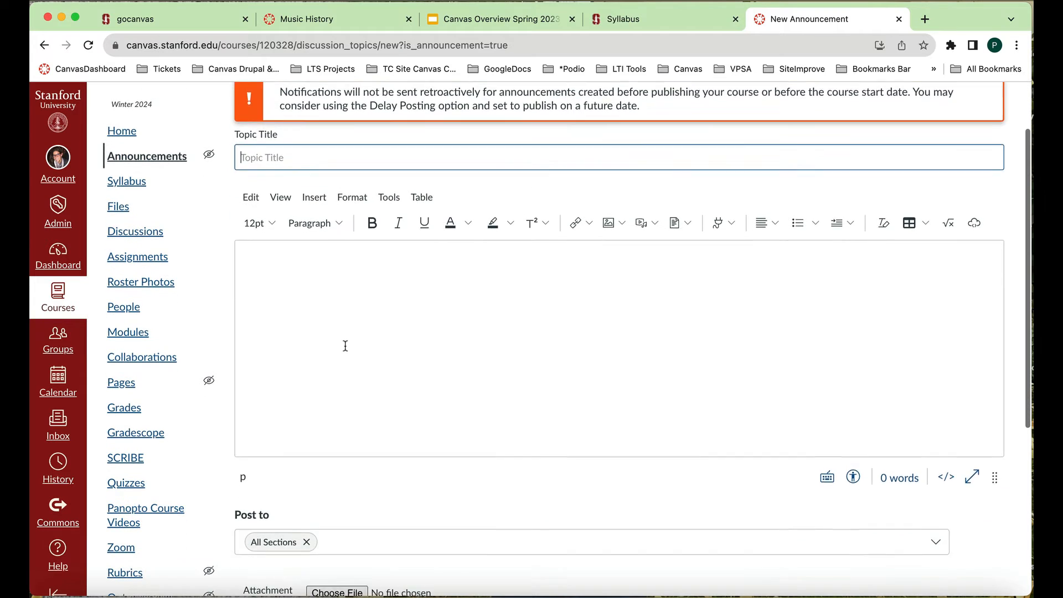
{"action": "scroll", "coordinate": [345, 345], "scroll_direction": "up", "scroll_amount": 5}
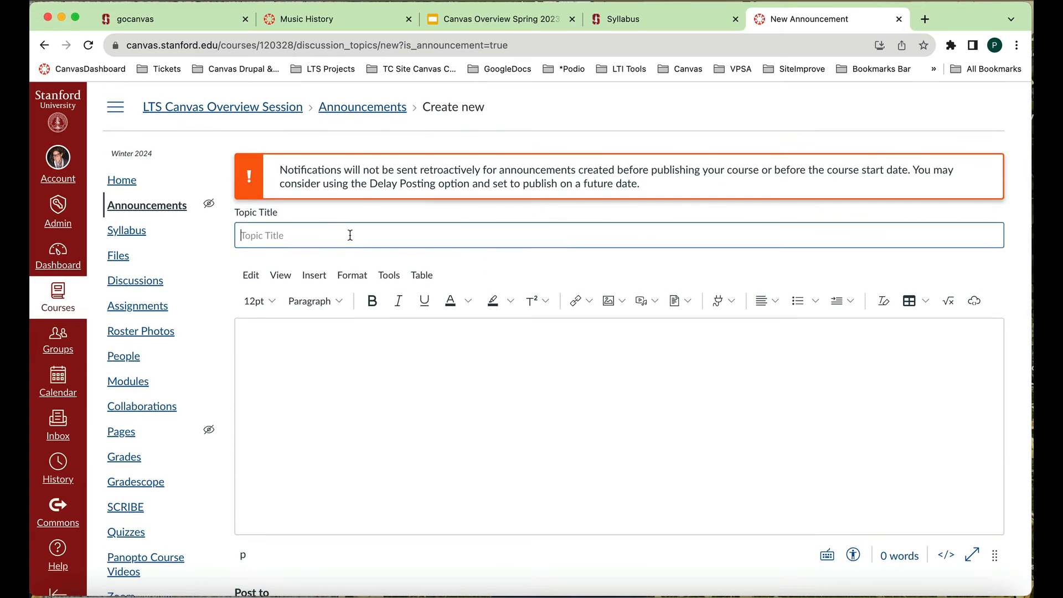
- Enter "Welcome to Winter 2024" as both the title and the body text of the announcement
{"action": "type", "text": "Welcome to Winter 2024"}
{"action": "left_click", "coordinate": [360, 354]}
{"action": "scroll", "coordinate": [360, 354], "scroll_direction": "down", "scroll_amount": 1}
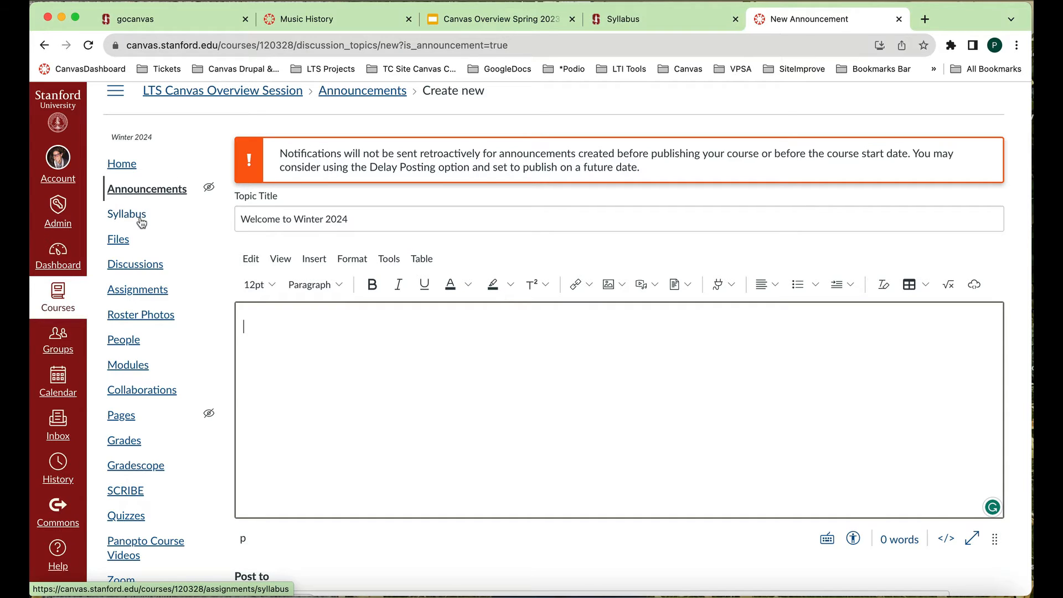
{"action": "type", "text": "Welc"}
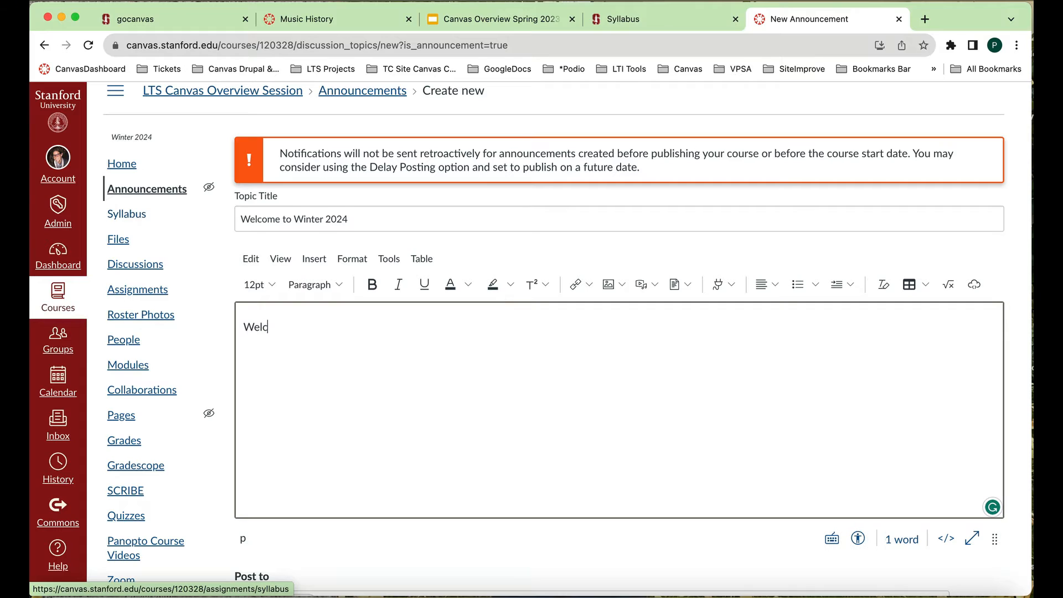
{"action": "type", "text": "ome to Winter"}
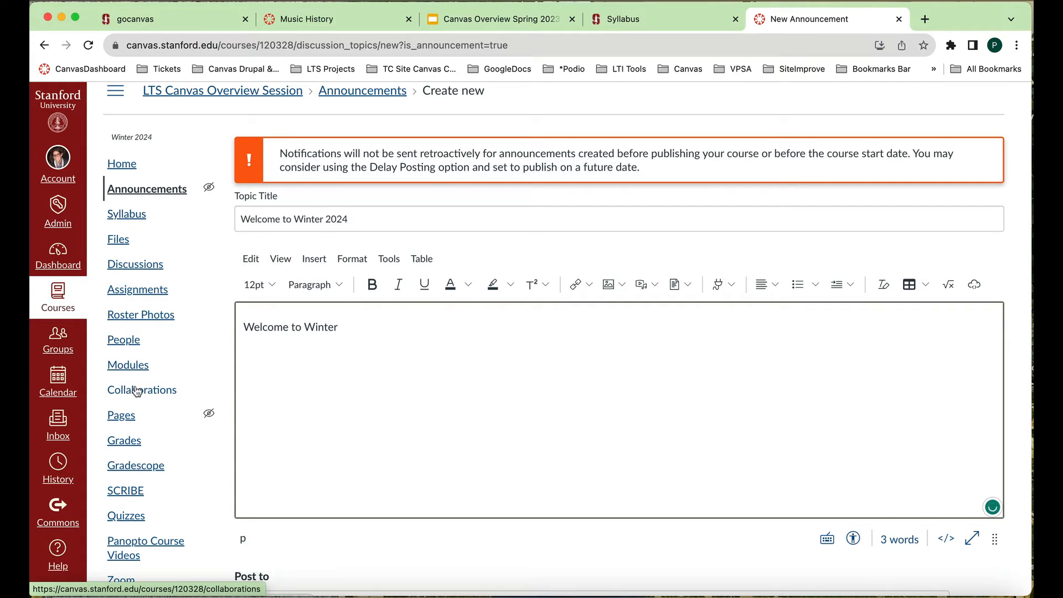
{"action": "type", "text": " 2024"}
{"action": "scroll", "coordinate": [437, 380], "scroll_direction": "down", "scroll_amount": 2}
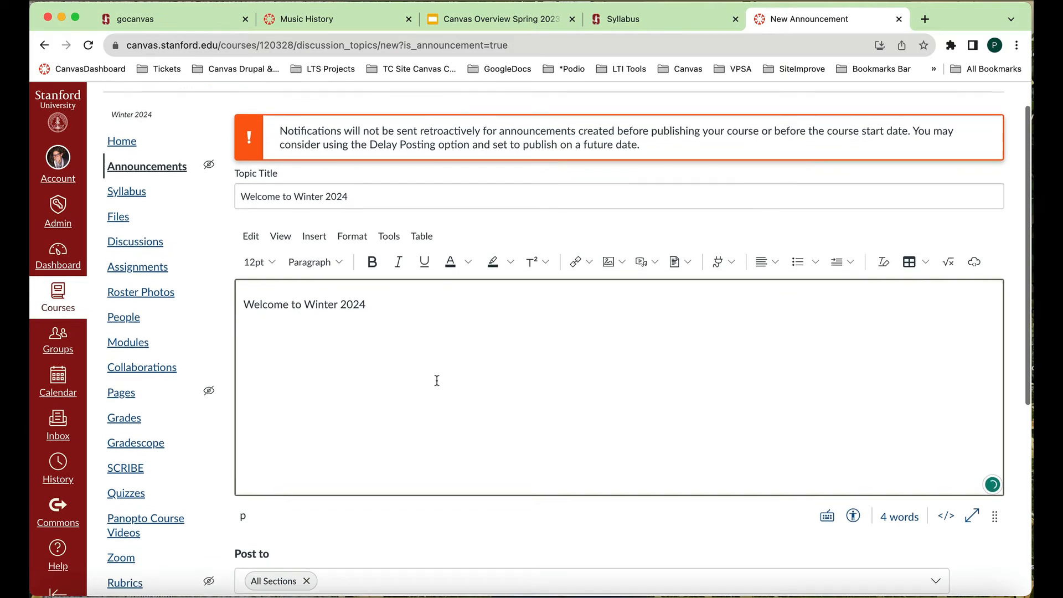
- Look through the announcement editor's options for inserting links, images, media and documents
{"action": "scroll", "coordinate": [437, 380], "scroll_direction": "down", "scroll_amount": 2}
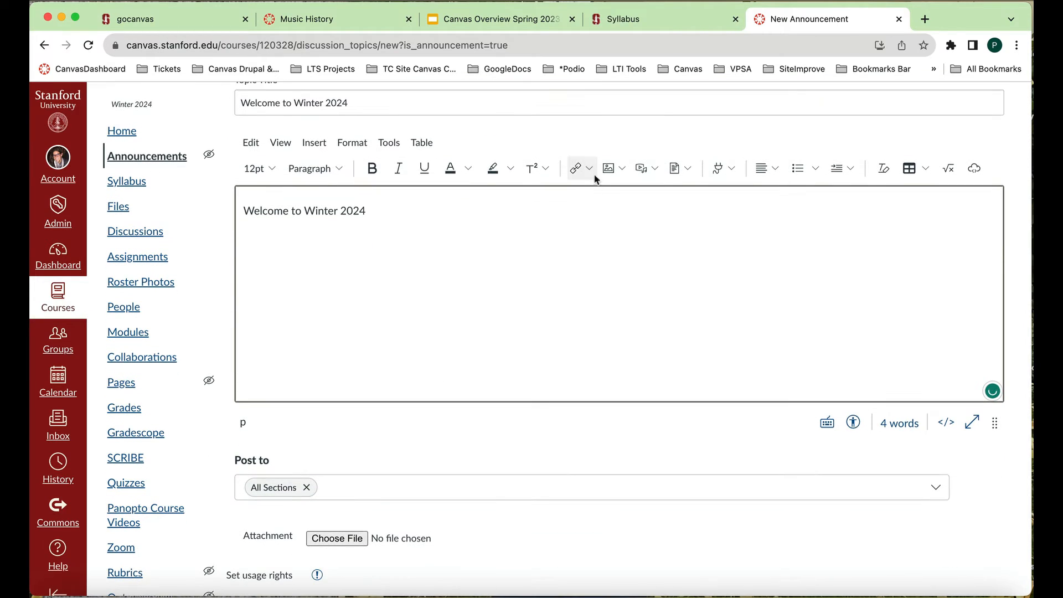
{"action": "left_click", "coordinate": [590, 169]}
{"action": "left_click", "coordinate": [623, 169]}
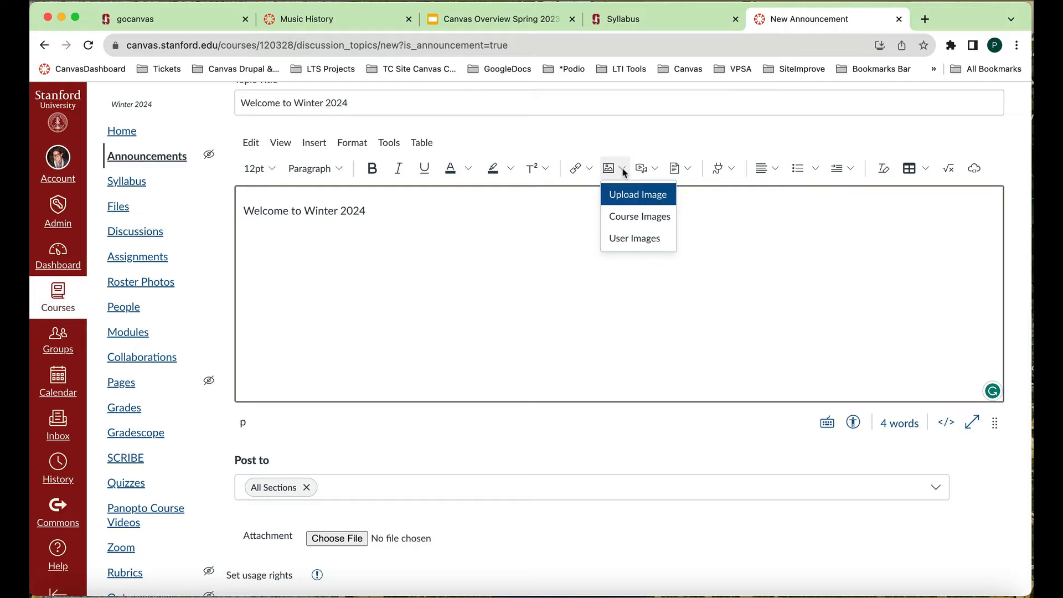
{"action": "left_click", "coordinate": [656, 170]}
{"action": "left_click", "coordinate": [687, 169]}
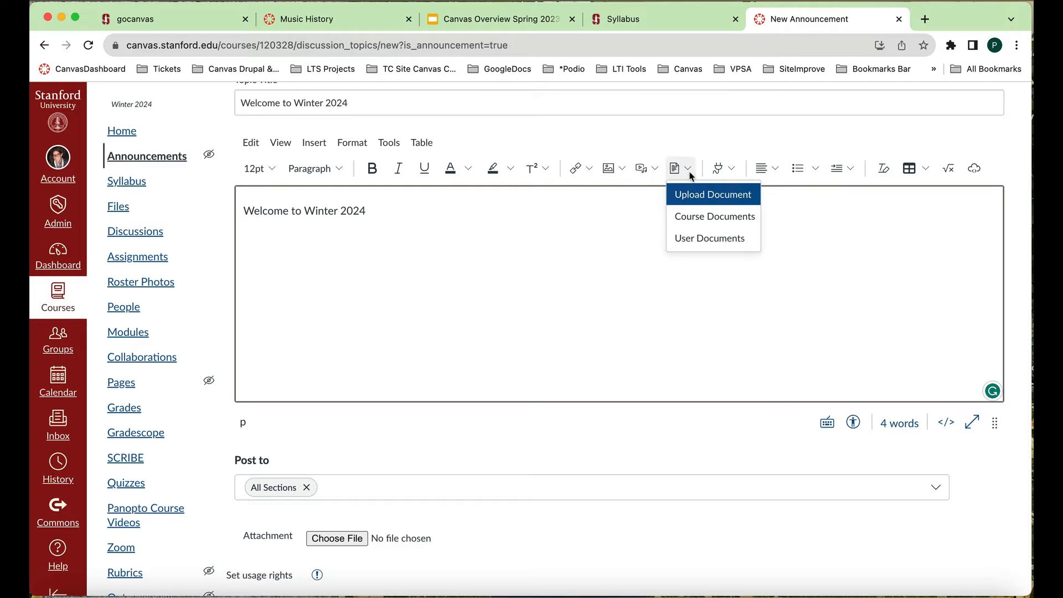
{"action": "left_click", "coordinate": [565, 346]}
{"action": "scroll", "coordinate": [565, 349], "scroll_direction": "down", "scroll_amount": 4}
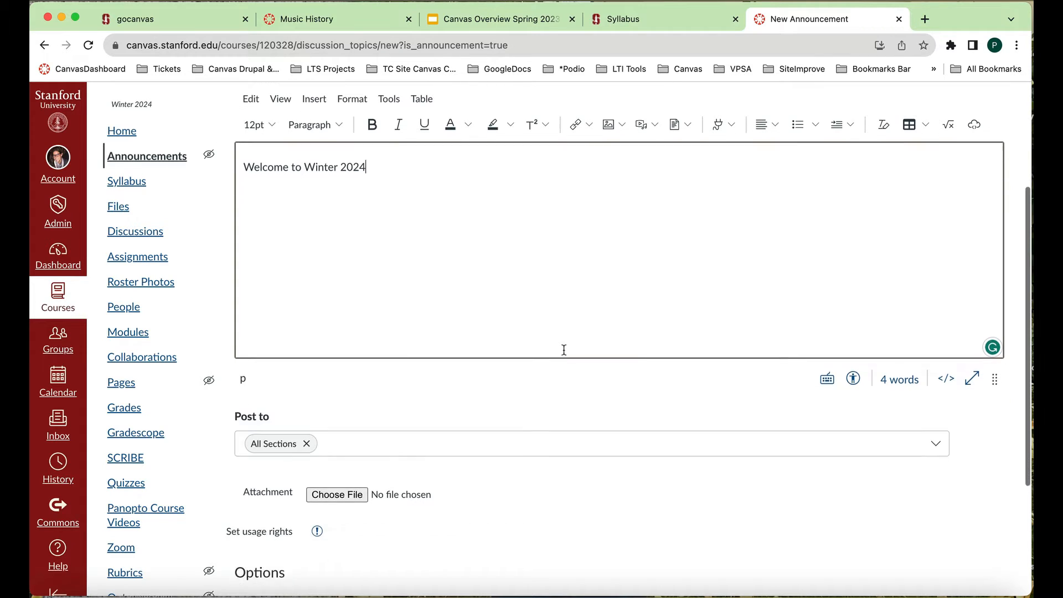
- Enable delayed posting for the announcement and choose Nov 30, 2023 as the posting date
{"action": "scroll", "coordinate": [565, 354], "scroll_direction": "down", "scroll_amount": 4}
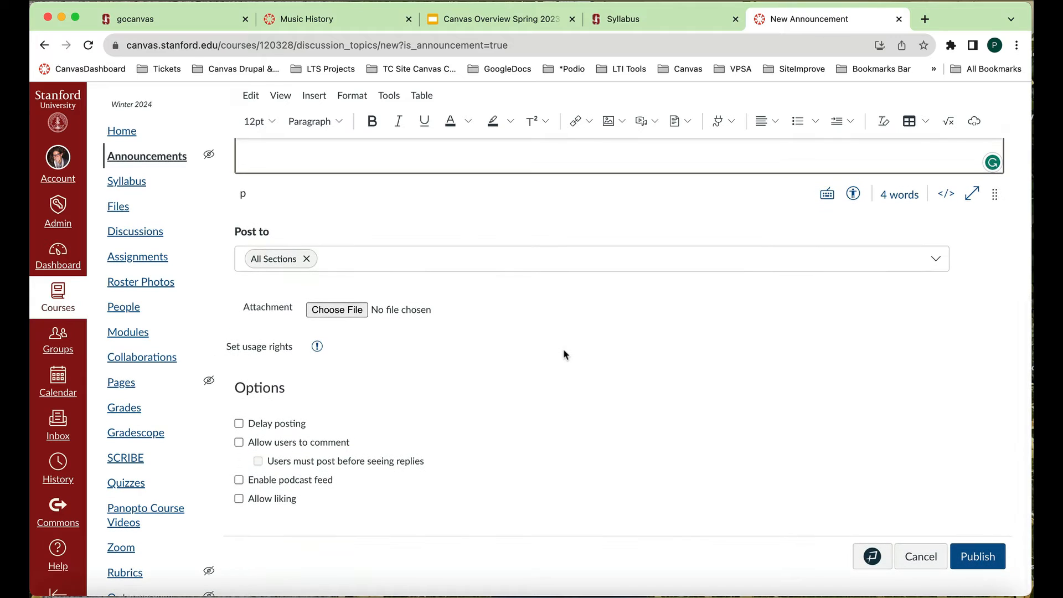
{"action": "left_click", "coordinate": [239, 424]}
{"action": "scroll", "coordinate": [380, 369], "scroll_direction": "down", "scroll_amount": 1}
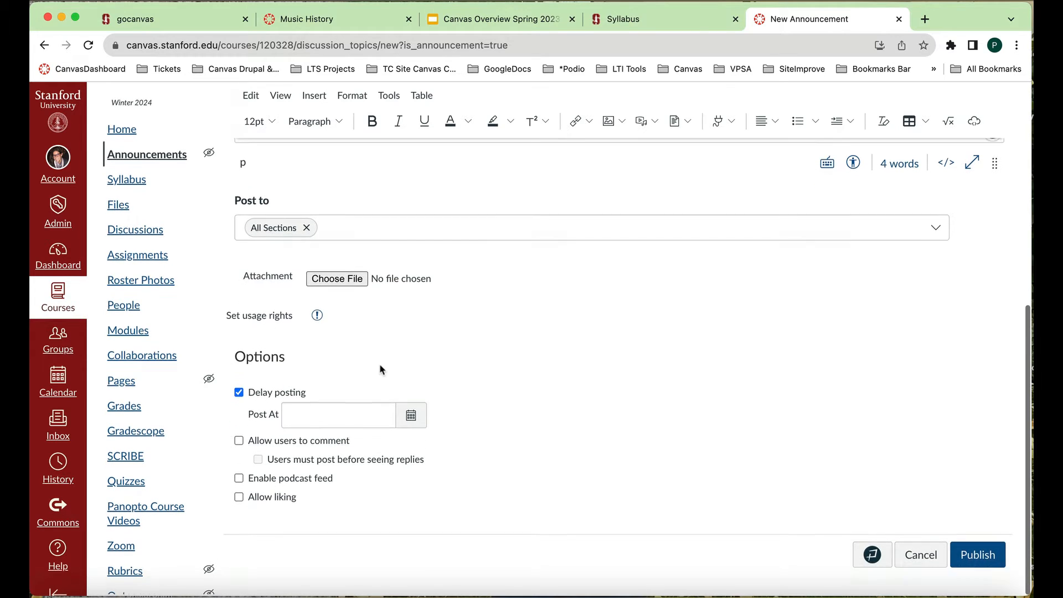
{"action": "left_click", "coordinate": [380, 416]}
{"action": "left_click", "coordinate": [412, 424]}
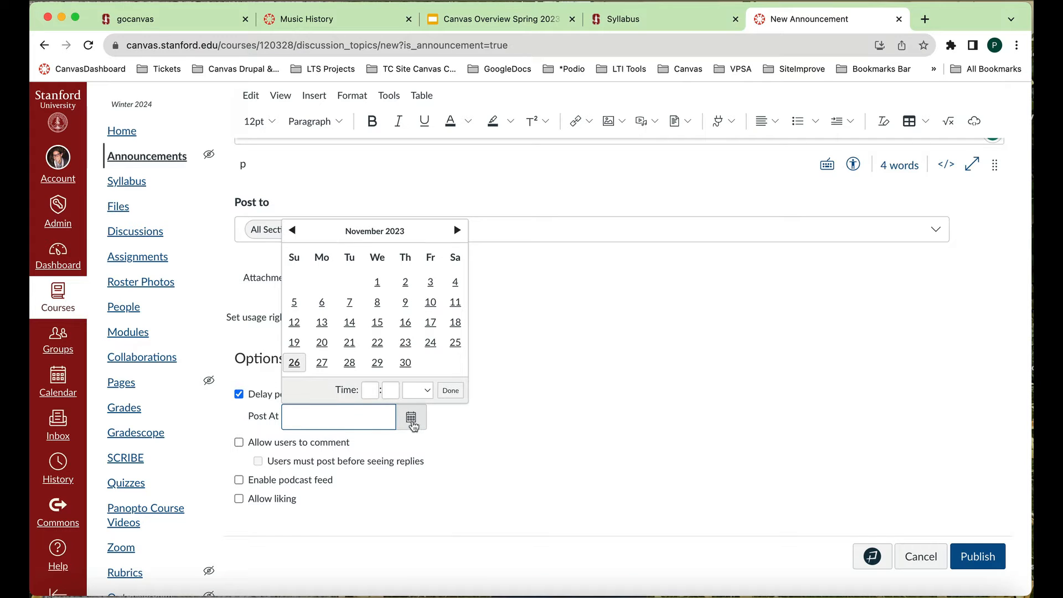
{"action": "left_click", "coordinate": [407, 363]}
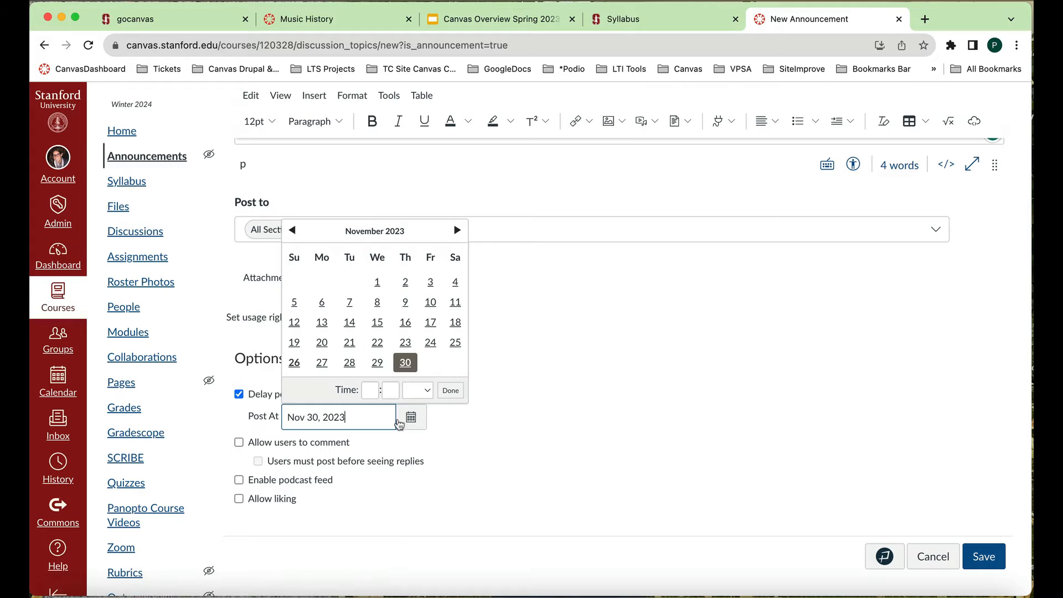
- Set the announcement's posting time to 9:00 AM and save the announcement
{"action": "left_click", "coordinate": [370, 391]}
{"action": "type", "text": "9"}
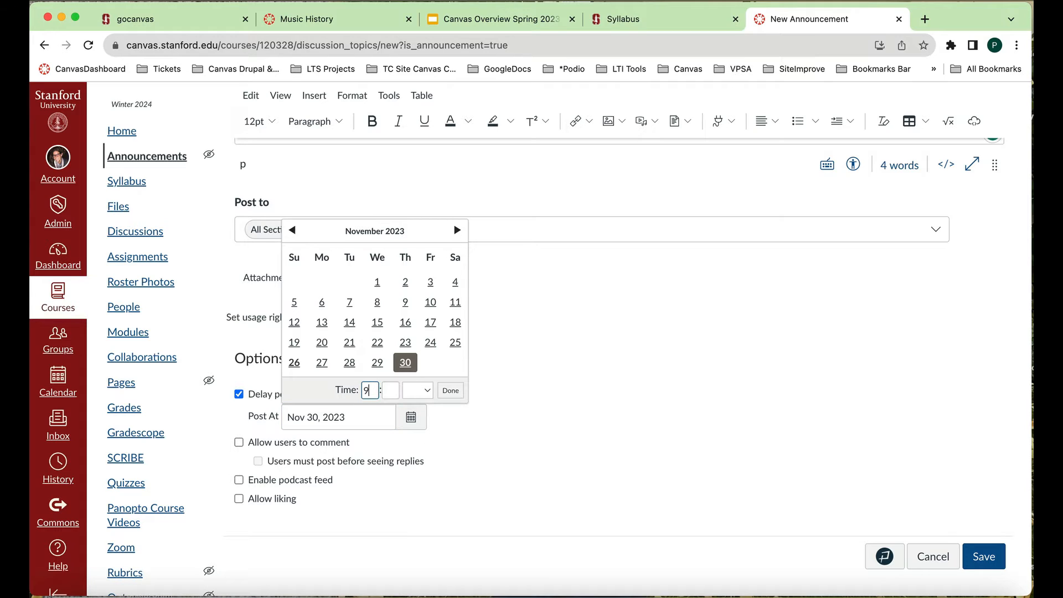
{"action": "left_click", "coordinate": [391, 390]}
{"action": "type", "text": "00"}
{"action": "left_click", "coordinate": [417, 390]}
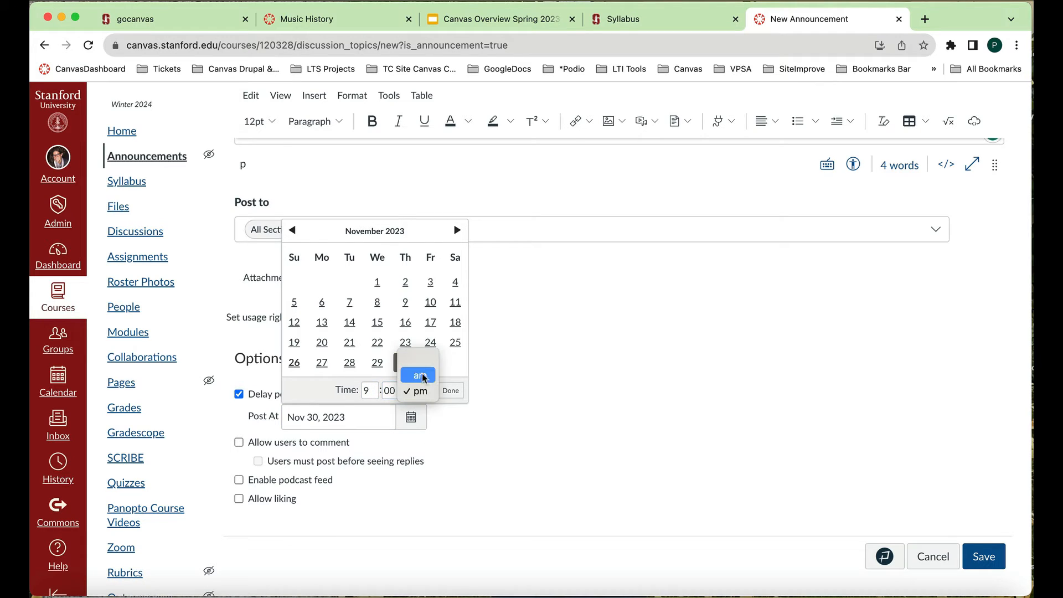
{"action": "left_click", "coordinate": [421, 376]}
{"action": "left_click", "coordinate": [450, 390]}
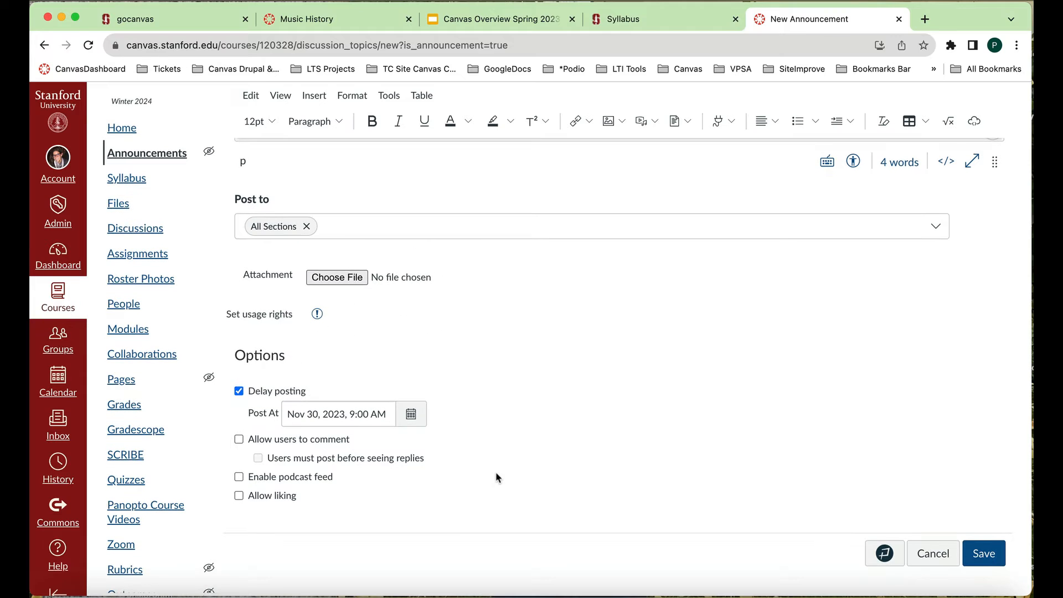
{"action": "scroll", "coordinate": [498, 477], "scroll_direction": "up", "scroll_amount": 1}
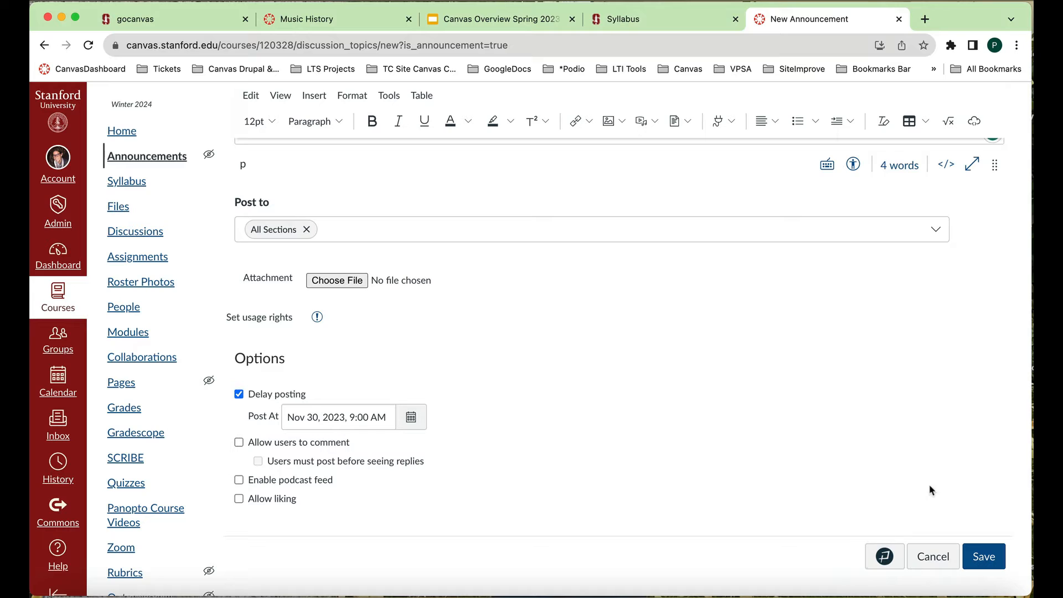
{"action": "left_click", "coordinate": [984, 556]}
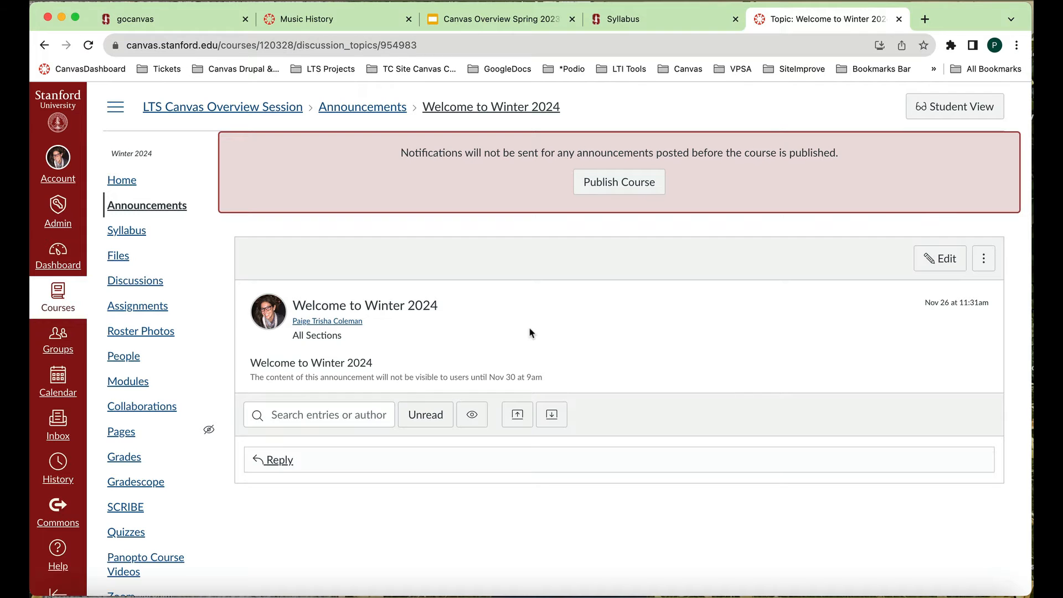
- Create a new topic in the course Discussions with the title "How was Winter break?"
{"action": "scroll", "coordinate": [530, 333], "scroll_direction": "down", "scroll_amount": 1}
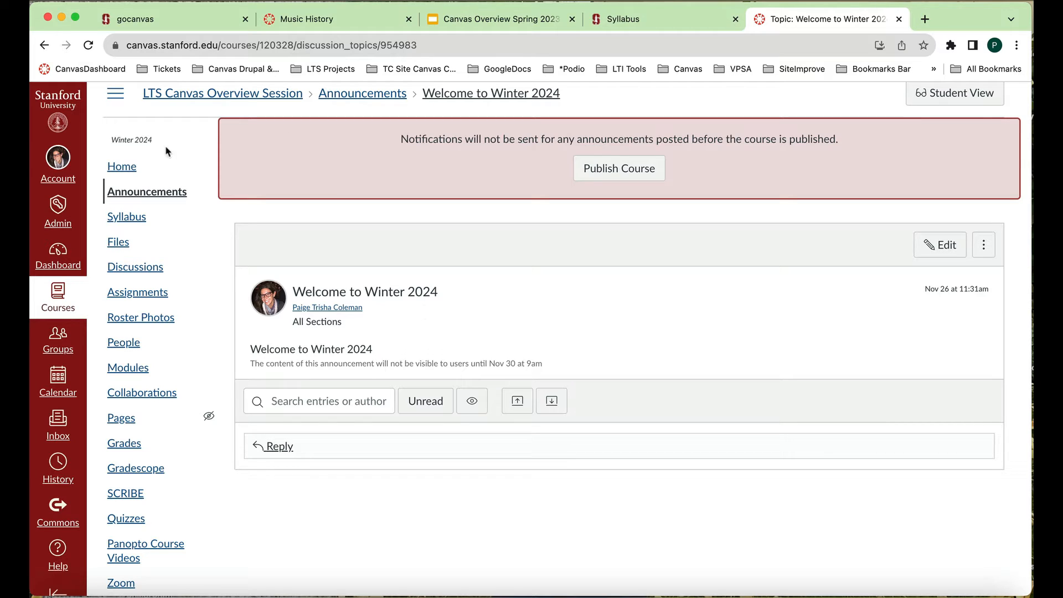
{"action": "left_click", "coordinate": [145, 270]}
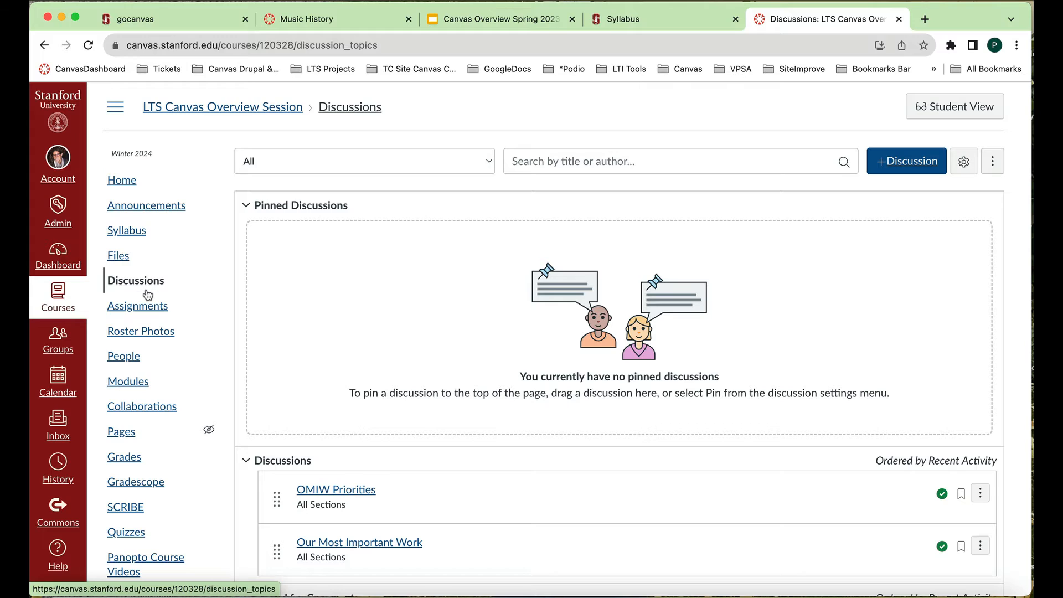
{"action": "scroll", "coordinate": [148, 290], "scroll_direction": "down", "scroll_amount": 1}
{"action": "scroll", "coordinate": [148, 290], "scroll_direction": "up", "scroll_amount": 1}
{"action": "left_click", "coordinate": [907, 170]}
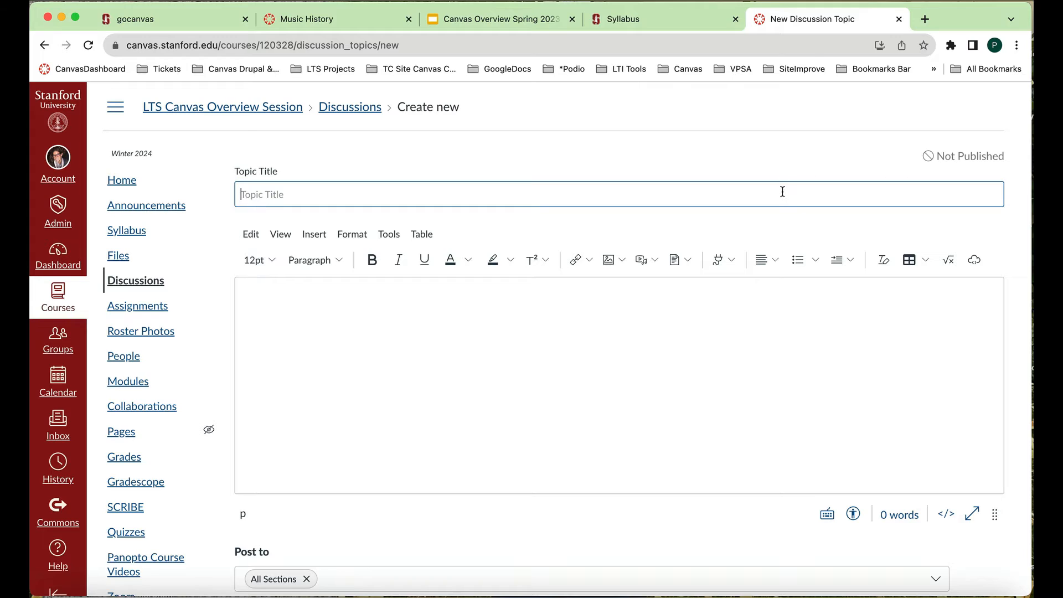
{"action": "type", "text": "How was Winter break?"}
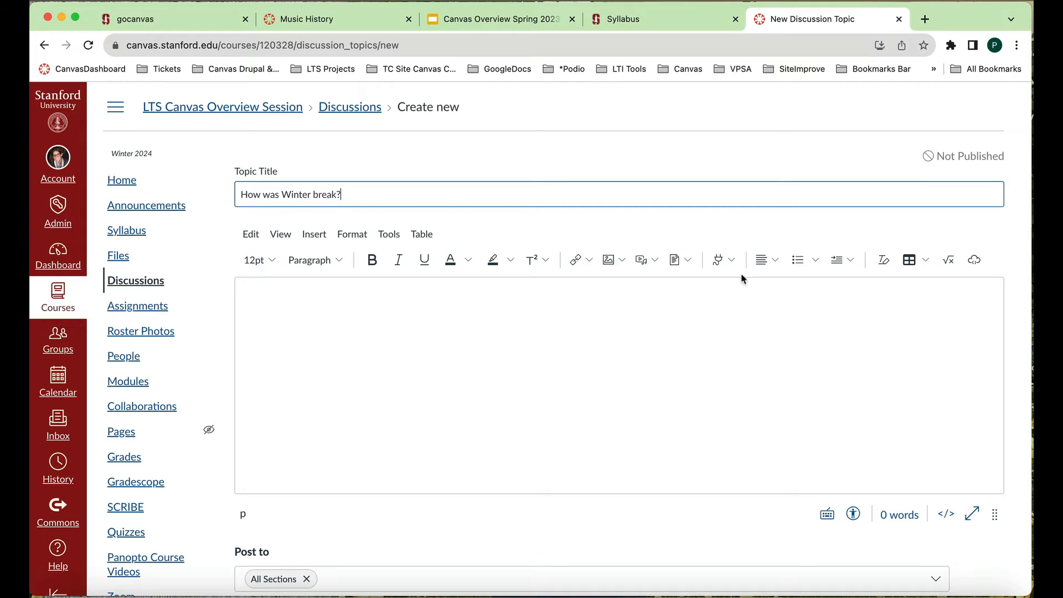
- Write "Please share some activities from Winter break." as the discussion's body text
{"action": "left_click", "coordinate": [739, 342]}
{"action": "type", "text": "Pleae"}
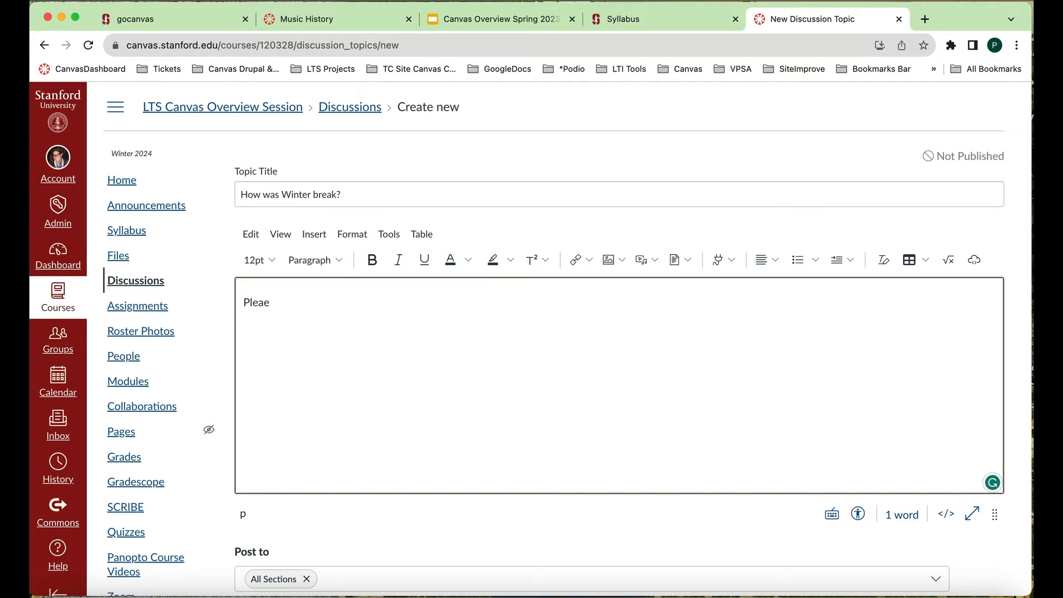
{"action": "key", "text": "BackSpace"}
{"action": "type", "text": "se share some activities"}
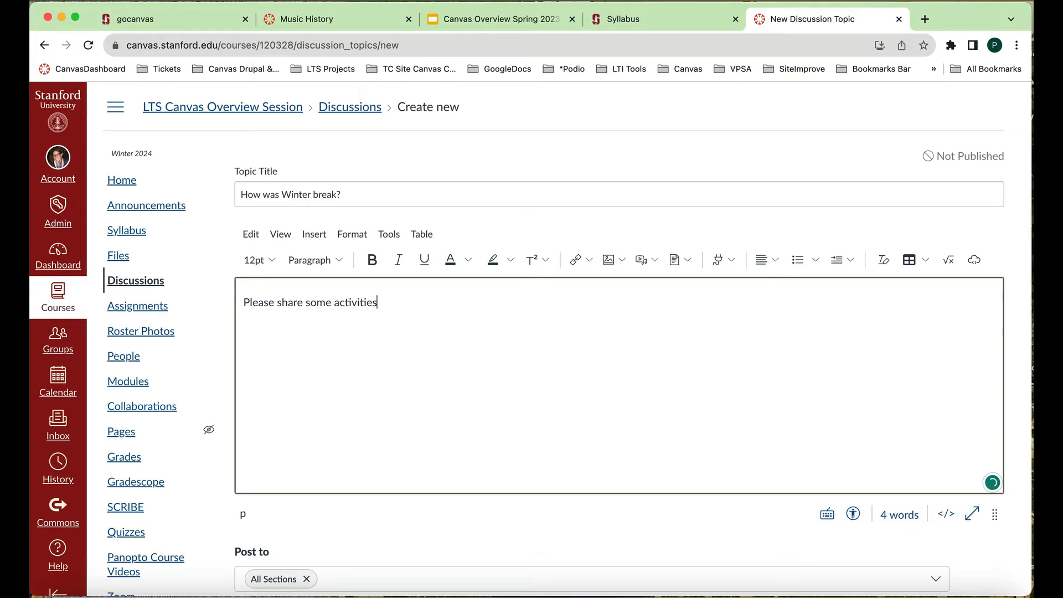
{"action": "type", "text": " from Winter break?"}
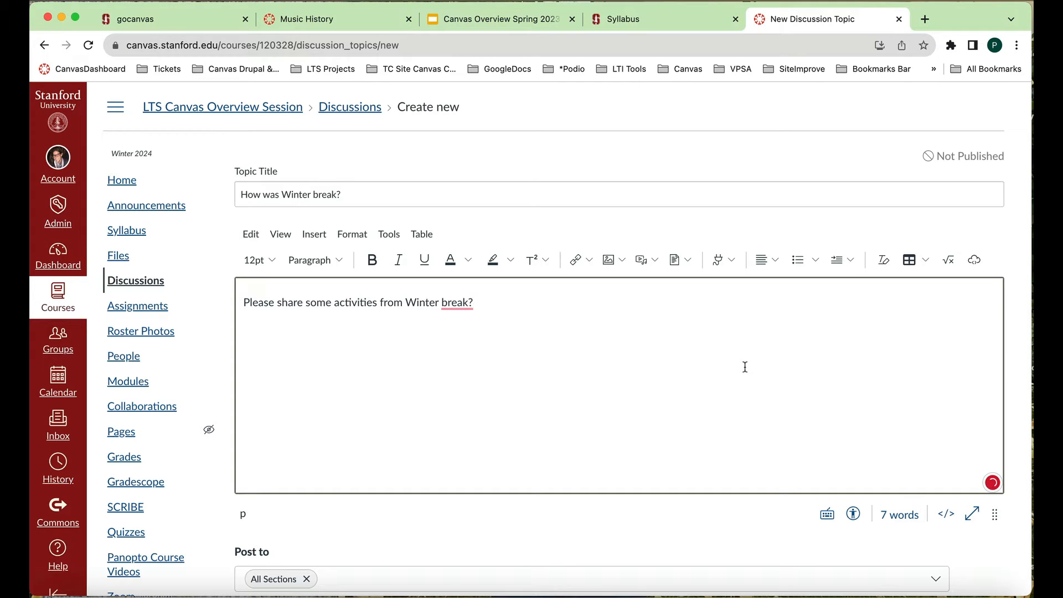
{"action": "scroll", "coordinate": [745, 367], "scroll_direction": "down", "scroll_amount": 5}
{"action": "scroll", "coordinate": [746, 369], "scroll_direction": "up", "scroll_amount": 2}
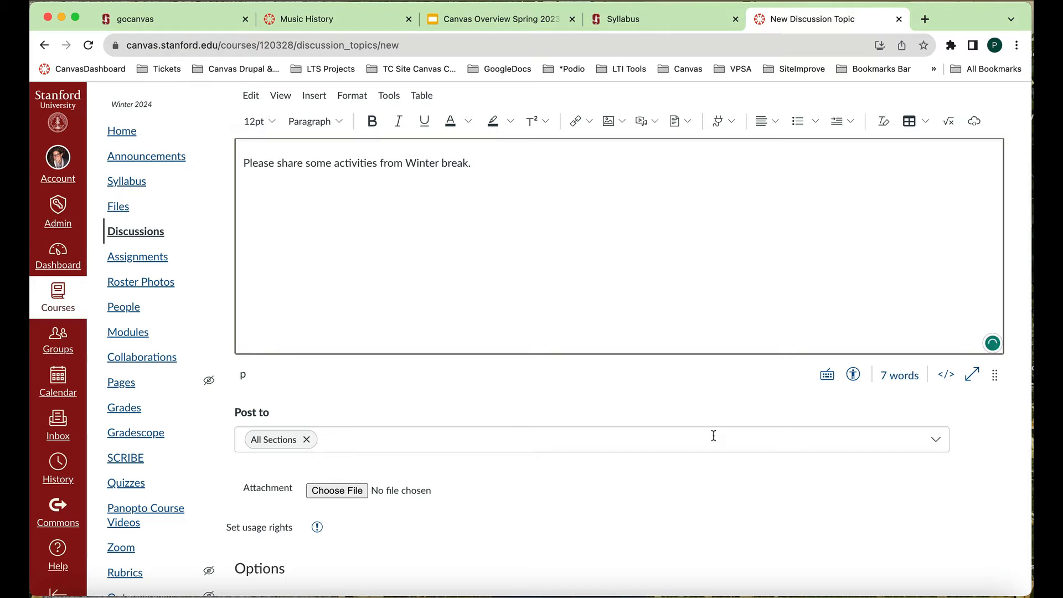
- Review the discussion's posting, attachment and reply options and make the discussion Graded
{"action": "scroll", "coordinate": [713, 437], "scroll_direction": "down", "scroll_amount": 3}
{"action": "scroll", "coordinate": [713, 440], "scroll_direction": "down", "scroll_amount": 2}
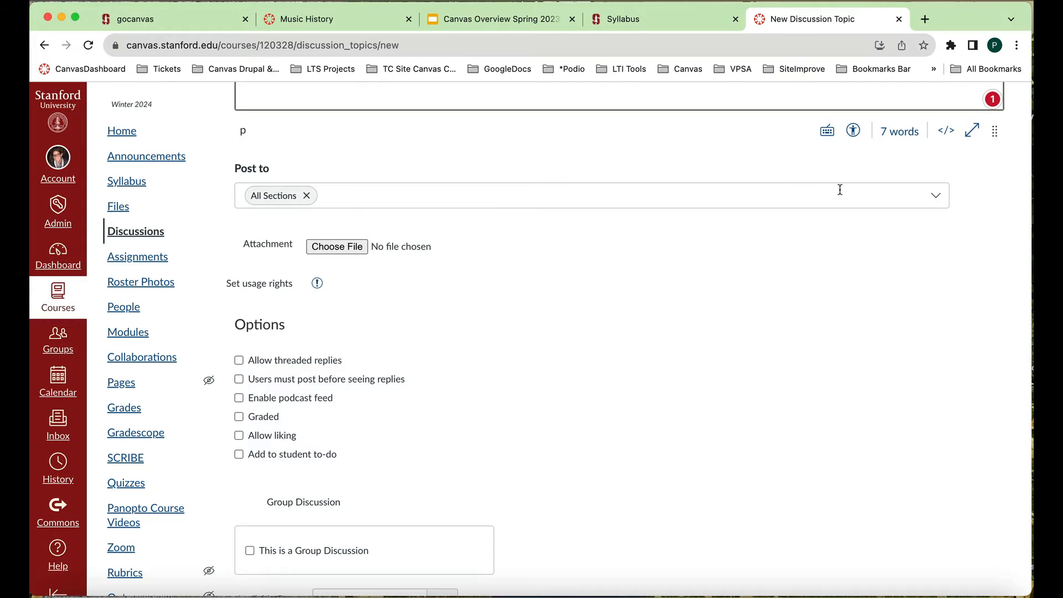
{"action": "scroll", "coordinate": [637, 306], "scroll_direction": "down", "scroll_amount": 2}
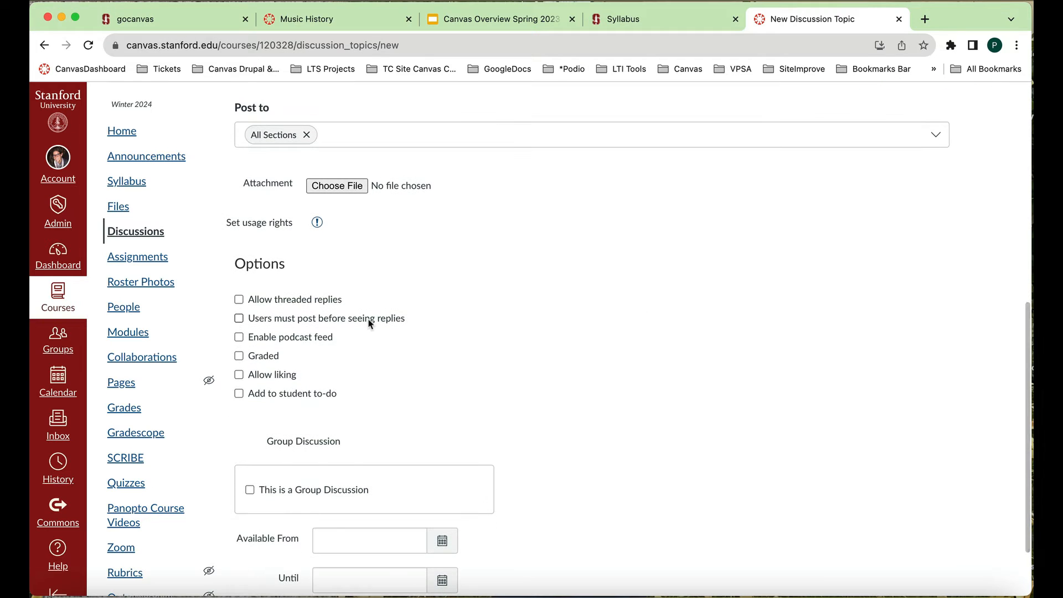
{"action": "scroll", "coordinate": [252, 299], "scroll_direction": "down", "scroll_amount": 1}
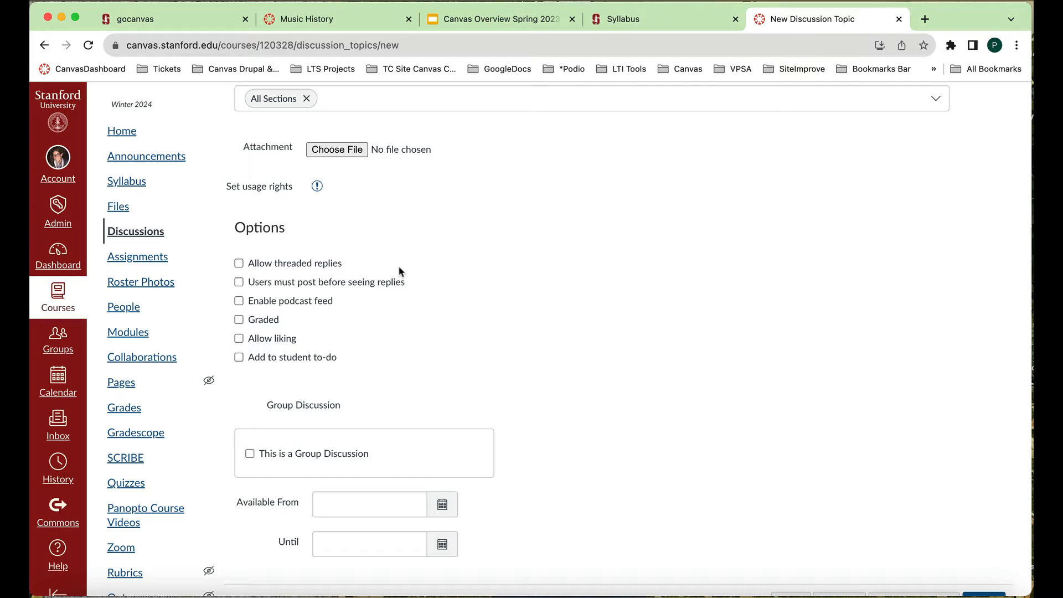
{"action": "left_click", "coordinate": [239, 320]}
{"action": "scroll", "coordinate": [241, 318], "scroll_direction": "down", "scroll_amount": 2}
{"action": "scroll", "coordinate": [545, 298], "scroll_direction": "up", "scroll_amount": 1}
{"action": "scroll", "coordinate": [545, 298], "scroll_direction": "up", "scroll_amount": 1}
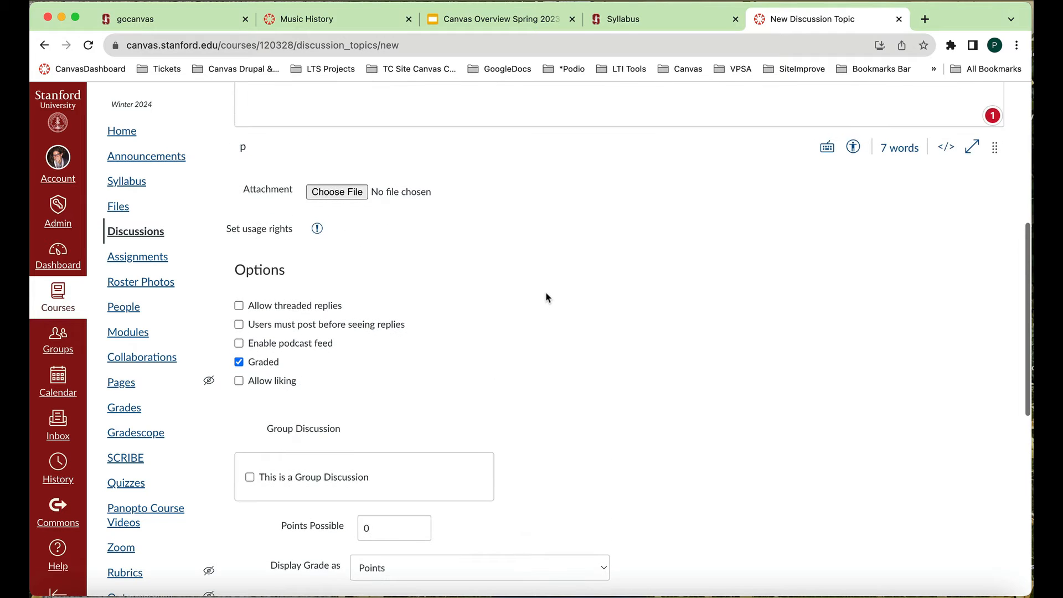
- Set the discussion's points possible to 5, check the grade display choices and keep Points
{"action": "scroll", "coordinate": [545, 298], "scroll_direction": "down", "scroll_amount": 2}
{"action": "scroll", "coordinate": [545, 297], "scroll_direction": "down", "scroll_amount": 3}
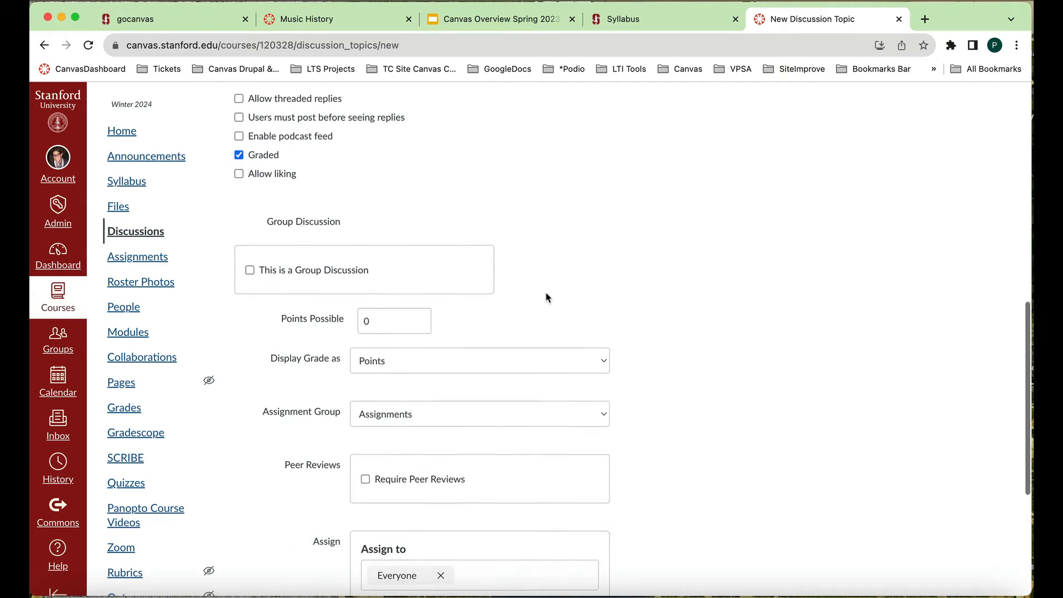
{"action": "left_click", "coordinate": [378, 287]}
{"action": "key", "text": "BackSpace"}
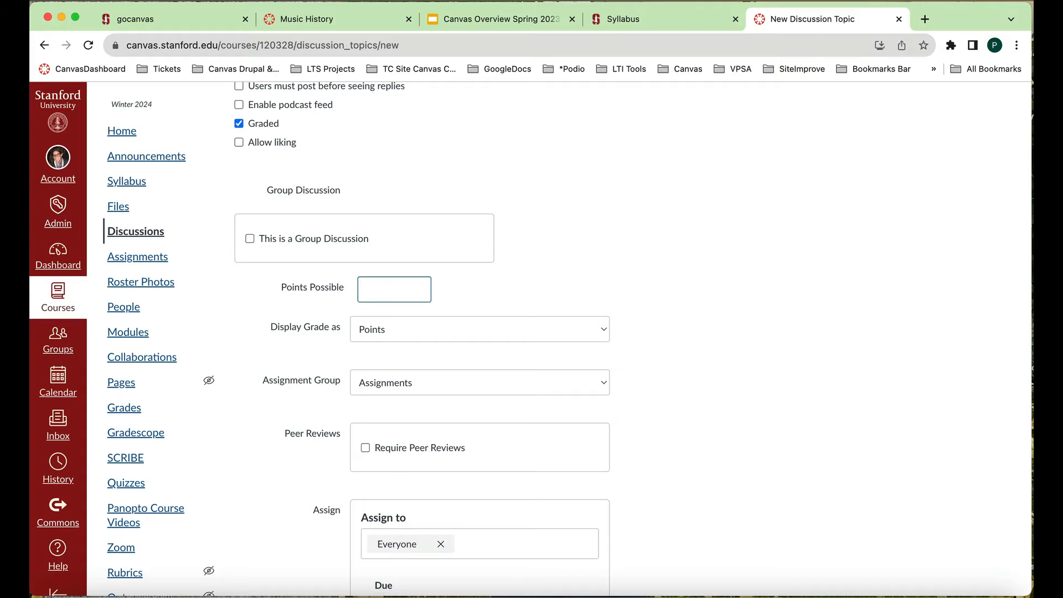
{"action": "type", "text": "5"}
{"action": "left_click", "coordinate": [570, 307]}
{"action": "left_click", "coordinate": [605, 332]}
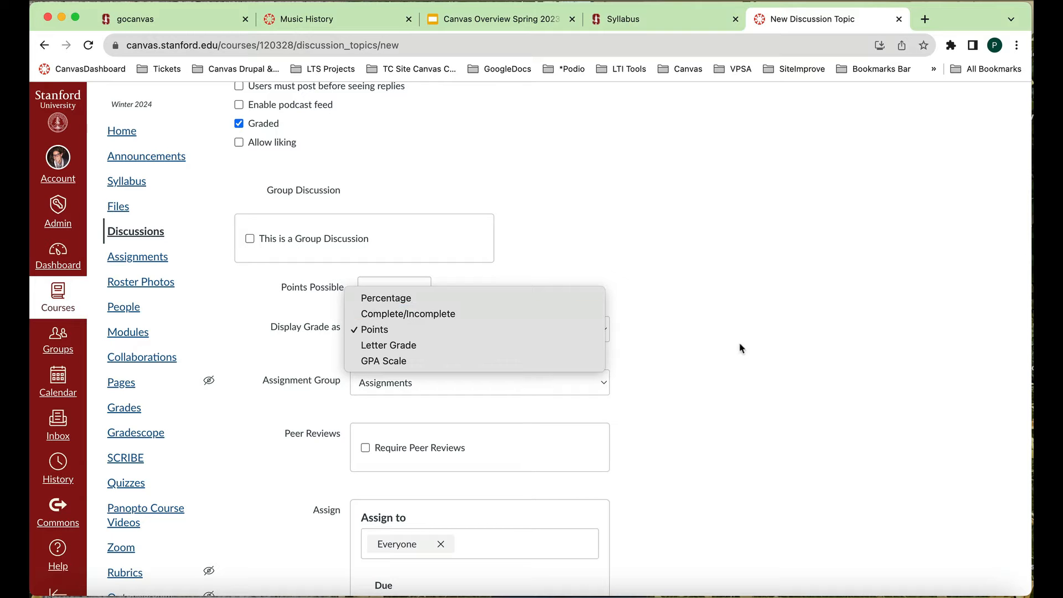
{"action": "left_click", "coordinate": [745, 376]}
- Review the peer review, assignment and due date settings, then save and publish the discussion
{"action": "scroll", "coordinate": [747, 379], "scroll_direction": "down", "scroll_amount": 2}
{"action": "scroll", "coordinate": [745, 382], "scroll_direction": "down", "scroll_amount": 5}
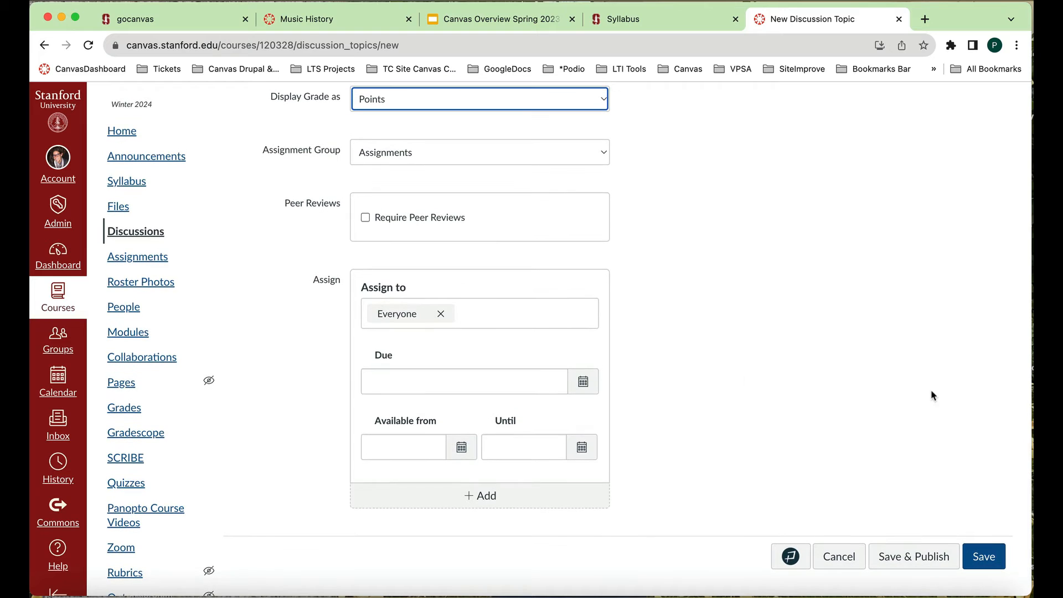
{"action": "left_click", "coordinate": [911, 558]}
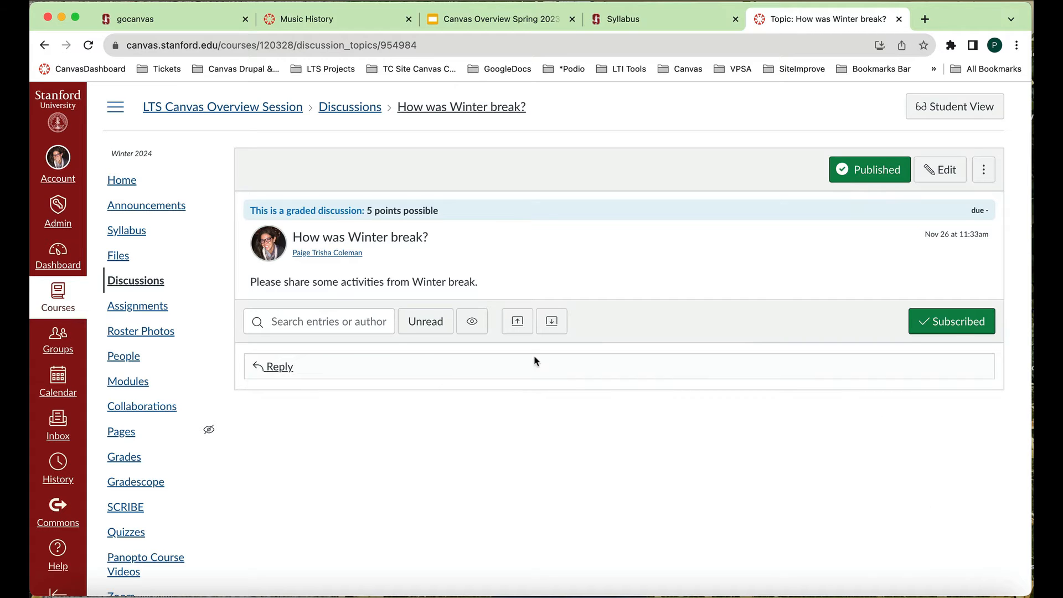
{"action": "scroll", "coordinate": [144, 271], "scroll_direction": "down", "scroll_amount": 1}
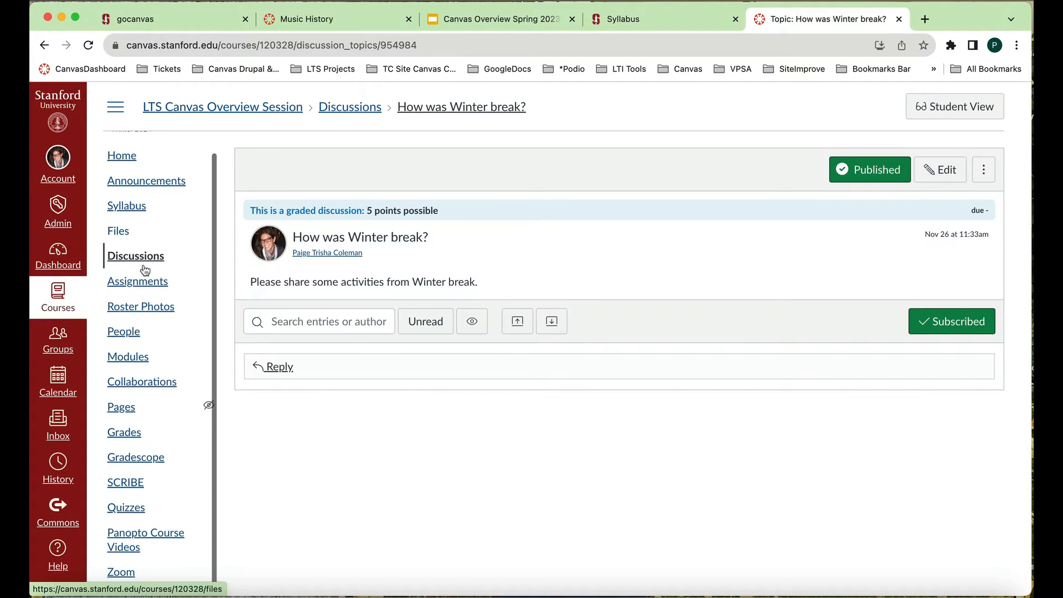
- Open the course settings and show the list for reordering the course navigation
{"action": "scroll", "coordinate": [139, 377], "scroll_direction": "down", "scroll_amount": 3}
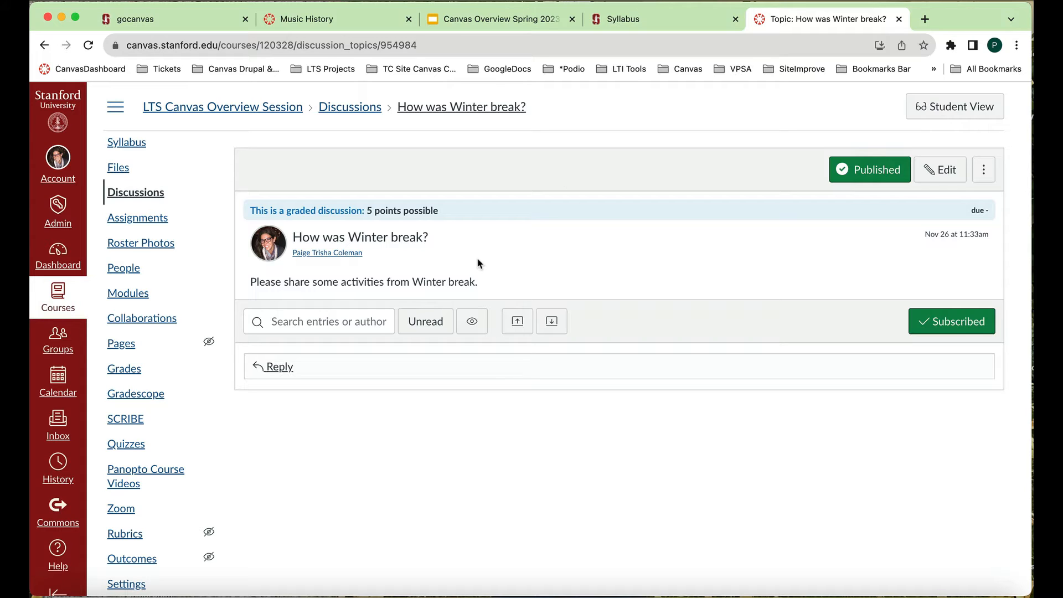
{"action": "scroll", "coordinate": [175, 289], "scroll_direction": "up", "scroll_amount": 4}
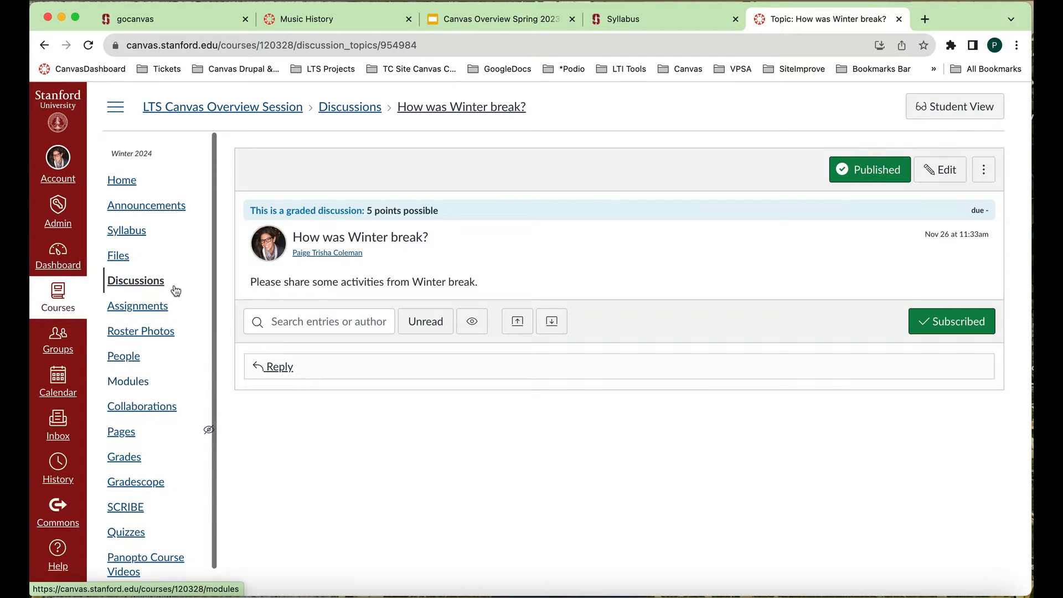
{"action": "scroll", "coordinate": [175, 289], "scroll_direction": "down", "scroll_amount": 3}
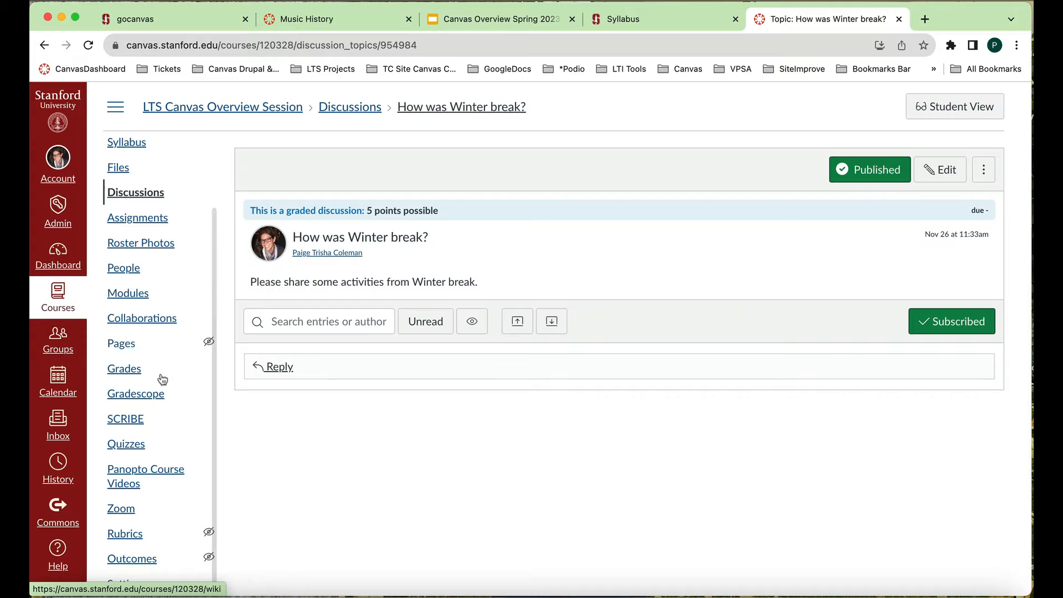
{"action": "left_click", "coordinate": [122, 584]}
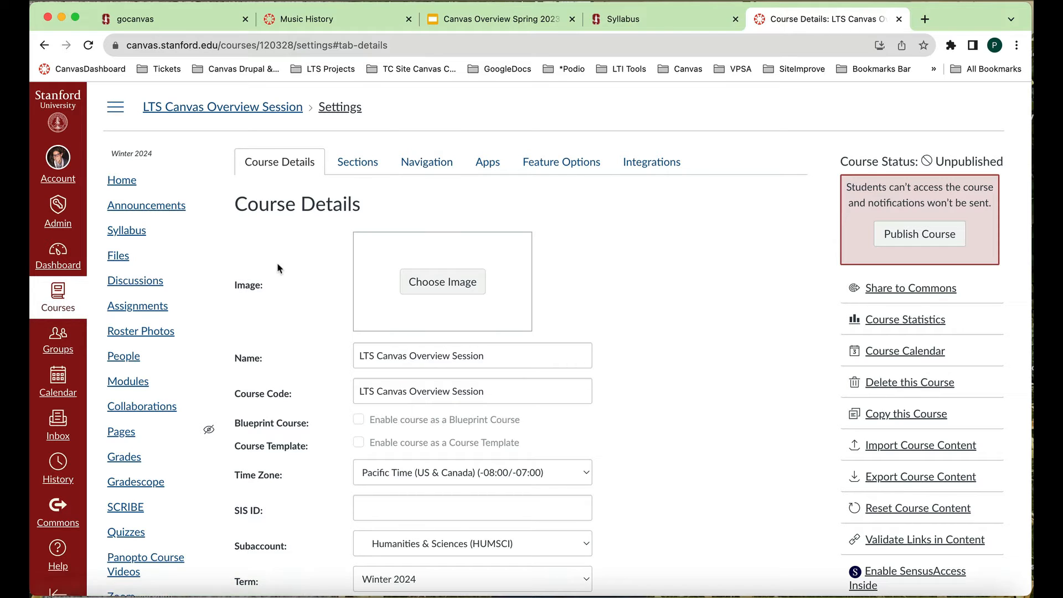
{"action": "scroll", "coordinate": [188, 395], "scroll_direction": "down", "scroll_amount": 3}
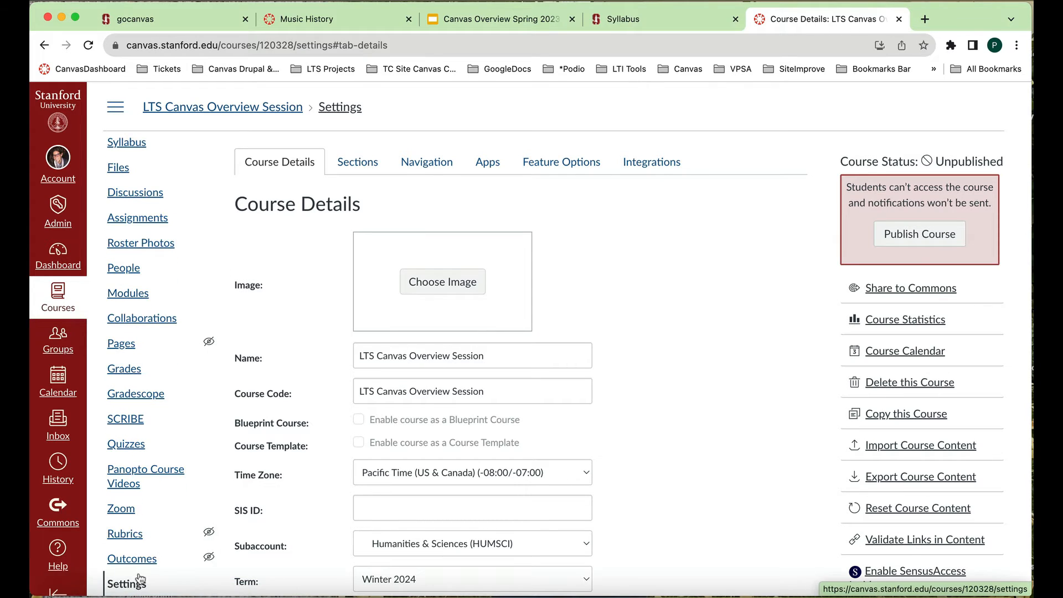
{"action": "scroll", "coordinate": [140, 576], "scroll_direction": "up", "scroll_amount": 3}
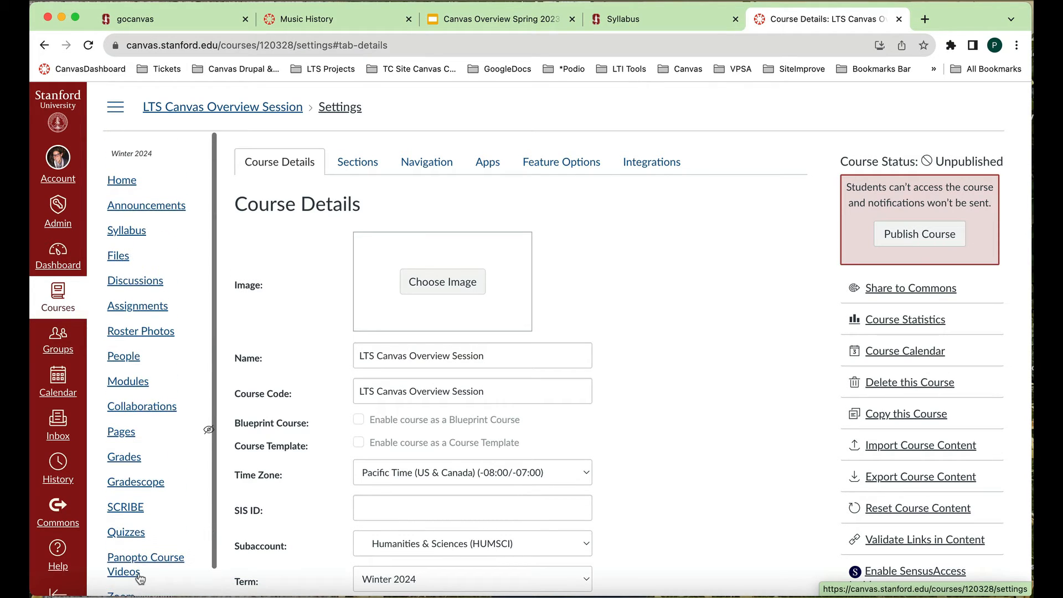
{"action": "left_click", "coordinate": [438, 165]}
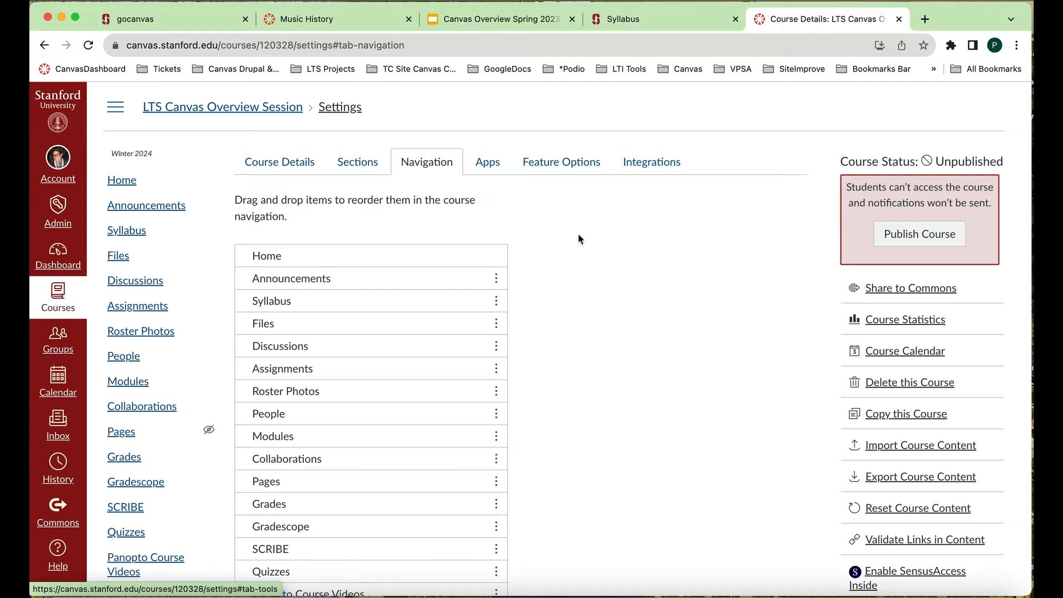
- Examine which course navigation items are available to students and which tools are hidden
{"action": "scroll", "coordinate": [595, 303], "scroll_direction": "down", "scroll_amount": 2}
{"action": "scroll", "coordinate": [596, 304], "scroll_direction": "down", "scroll_amount": 2}
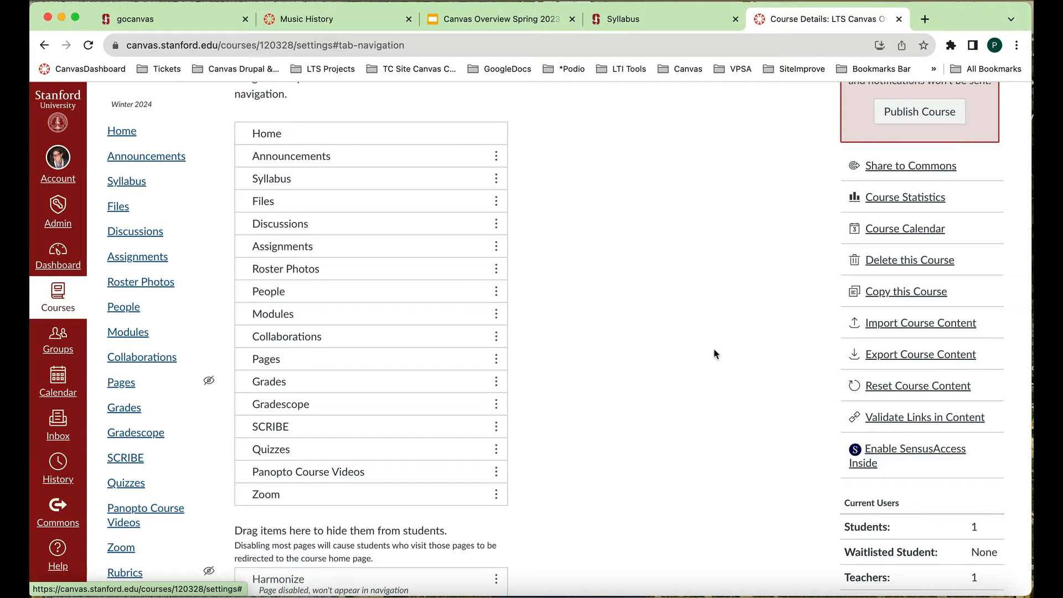
{"action": "scroll", "coordinate": [714, 354], "scroll_direction": "up", "scroll_amount": 4}
{"action": "scroll", "coordinate": [714, 354], "scroll_direction": "down", "scroll_amount": 5}
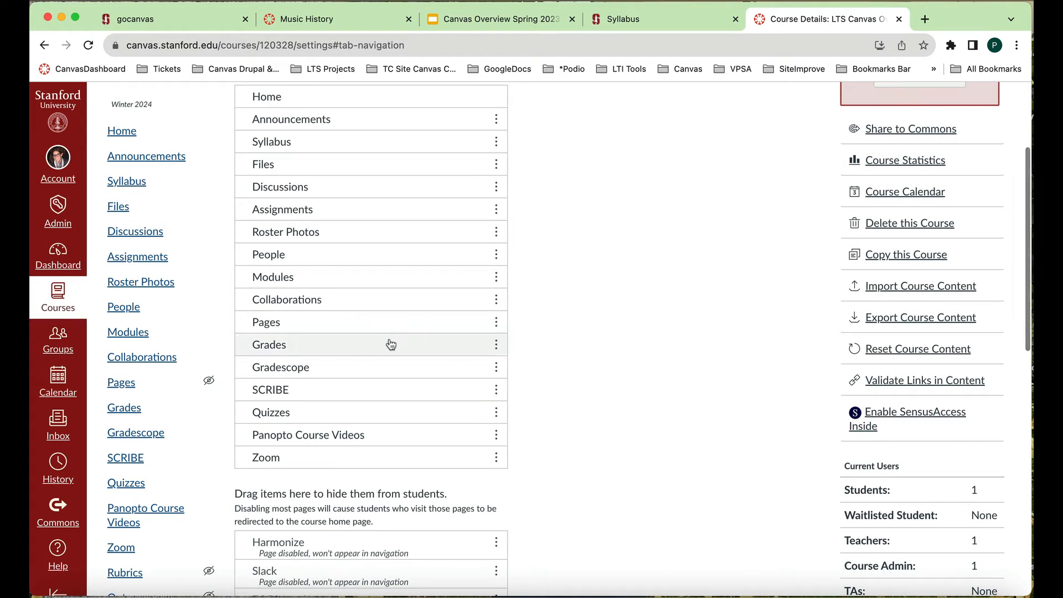
{"action": "scroll", "coordinate": [637, 285], "scroll_direction": "up", "scroll_amount": 2}
{"action": "scroll", "coordinate": [637, 285], "scroll_direction": "up", "scroll_amount": 3}
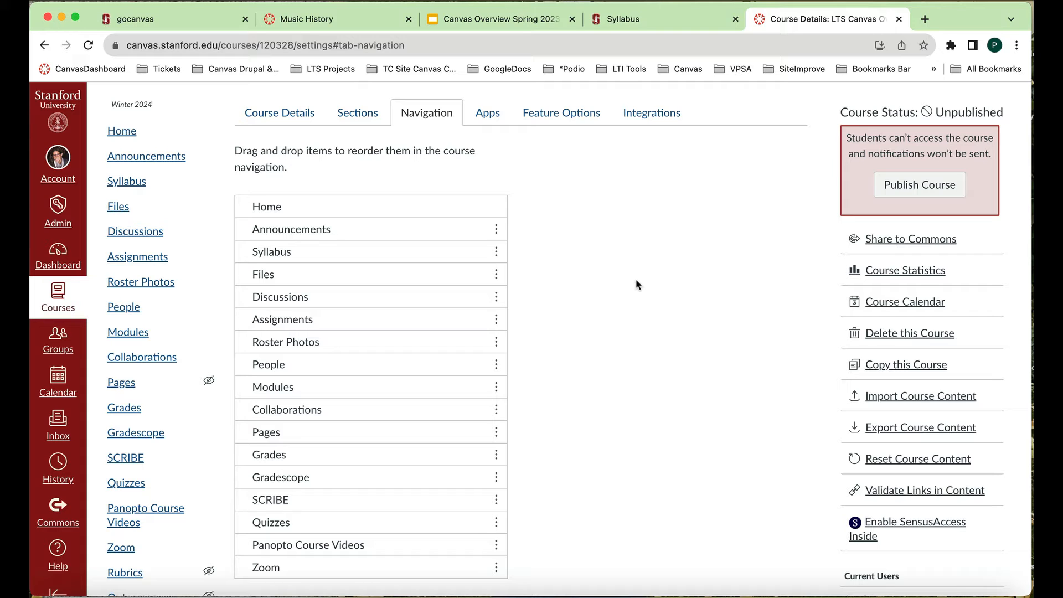
{"action": "scroll", "coordinate": [636, 285], "scroll_direction": "down", "scroll_amount": 10}
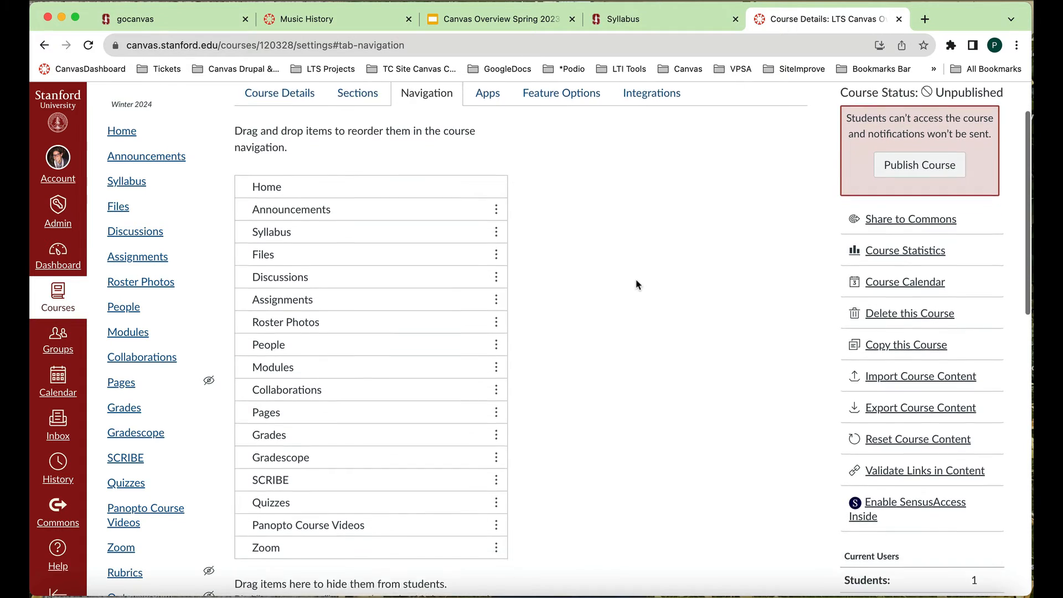
{"action": "scroll", "coordinate": [637, 285], "scroll_direction": "down", "scroll_amount": 3}
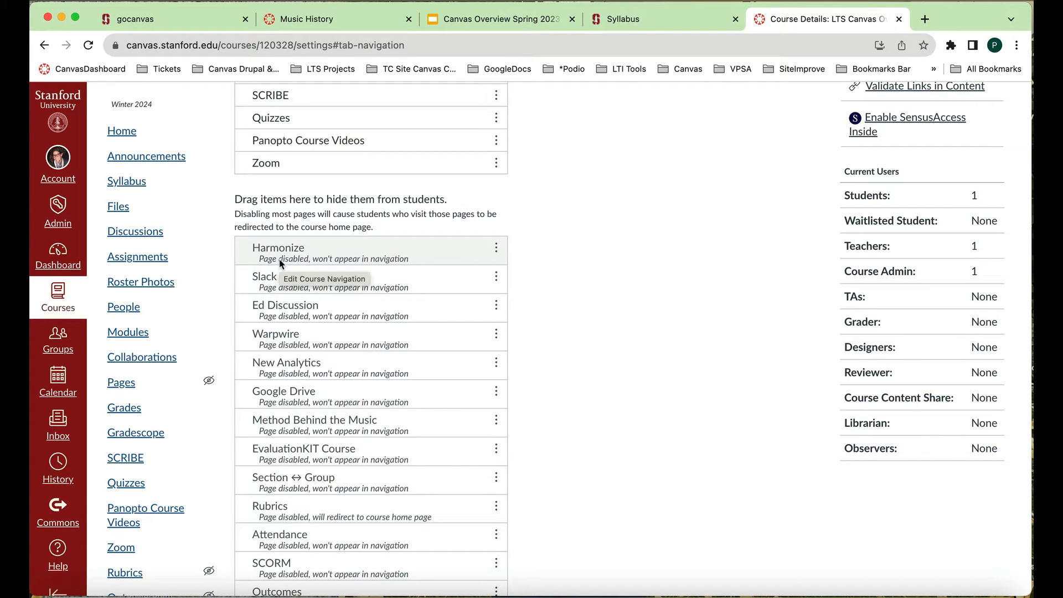
- Add the hidden Harmonize tool to the visible course navigation and place it directly below Discussions
{"action": "scroll", "coordinate": [281, 263], "scroll_direction": "up", "scroll_amount": 1}
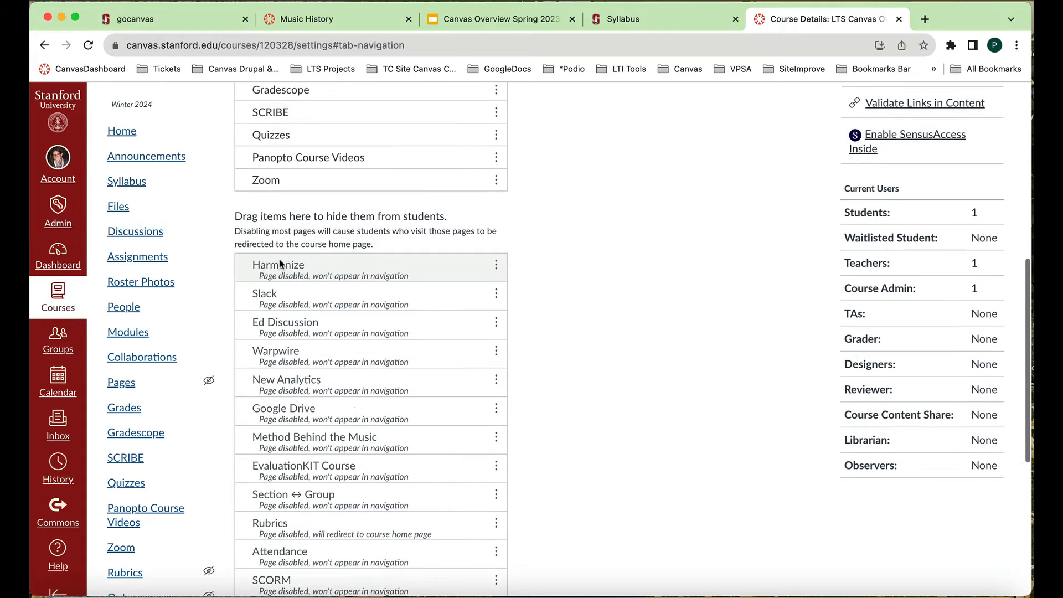
{"action": "left_click_drag", "start_coordinate": [283, 277], "coordinate": [288, 143]}
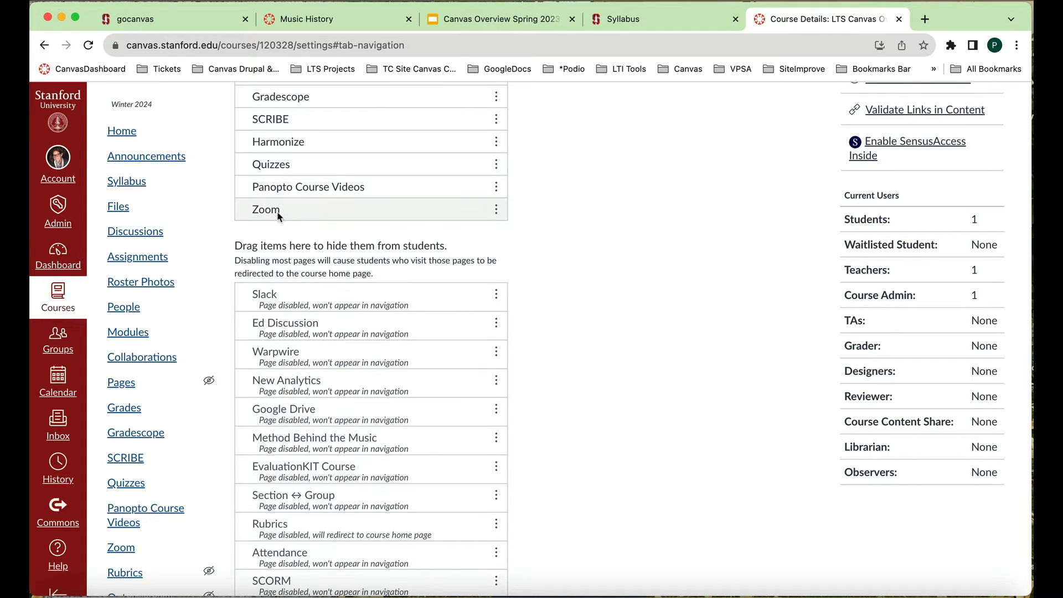
{"action": "scroll", "coordinate": [279, 216], "scroll_direction": "up", "scroll_amount": 8}
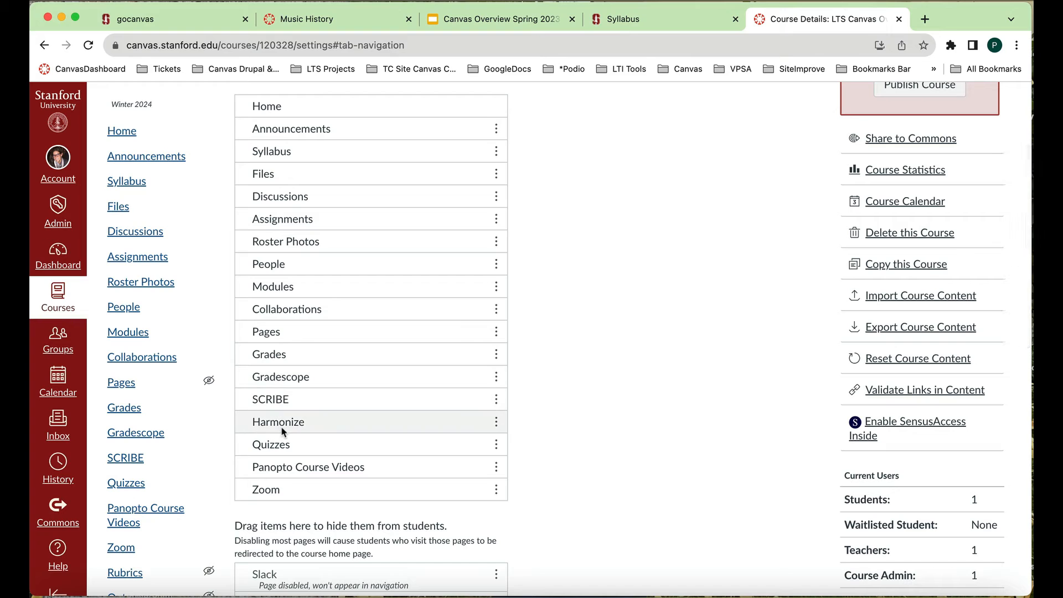
{"action": "left_click_drag", "start_coordinate": [282, 424], "coordinate": [304, 223]}
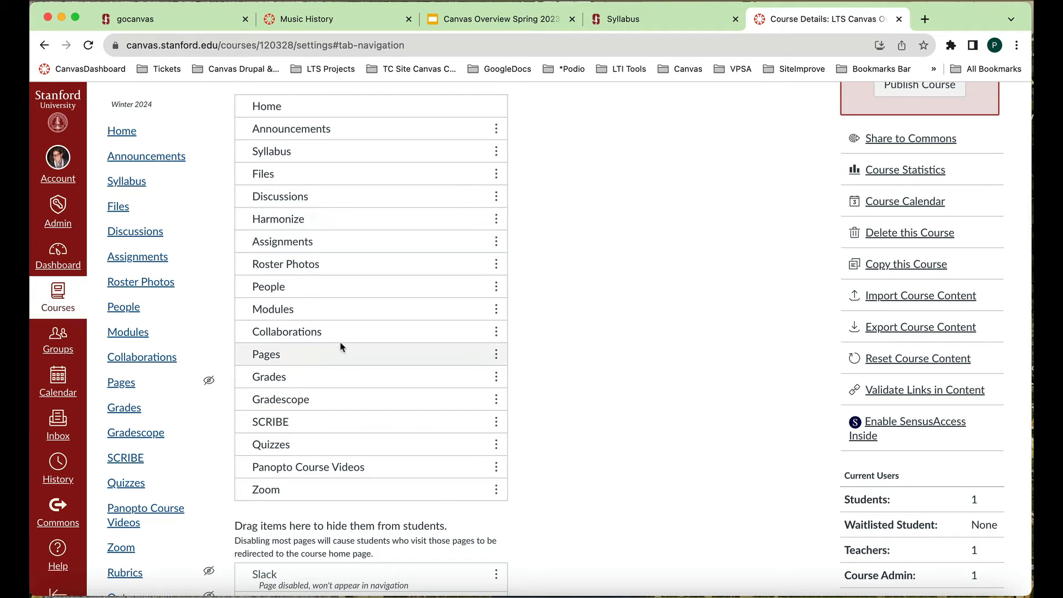
- Move Ed Discussion from the hidden tools into the visible course navigation, directly below Harmonize
{"action": "scroll", "coordinate": [341, 347], "scroll_direction": "down", "scroll_amount": 5}
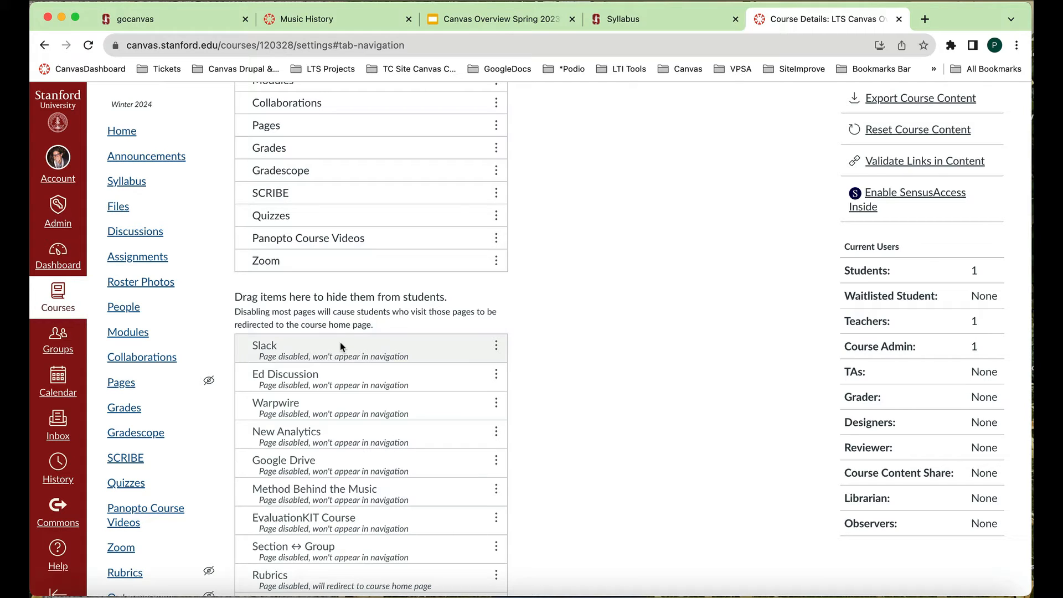
{"action": "scroll", "coordinate": [343, 386], "scroll_direction": "down", "scroll_amount": 1}
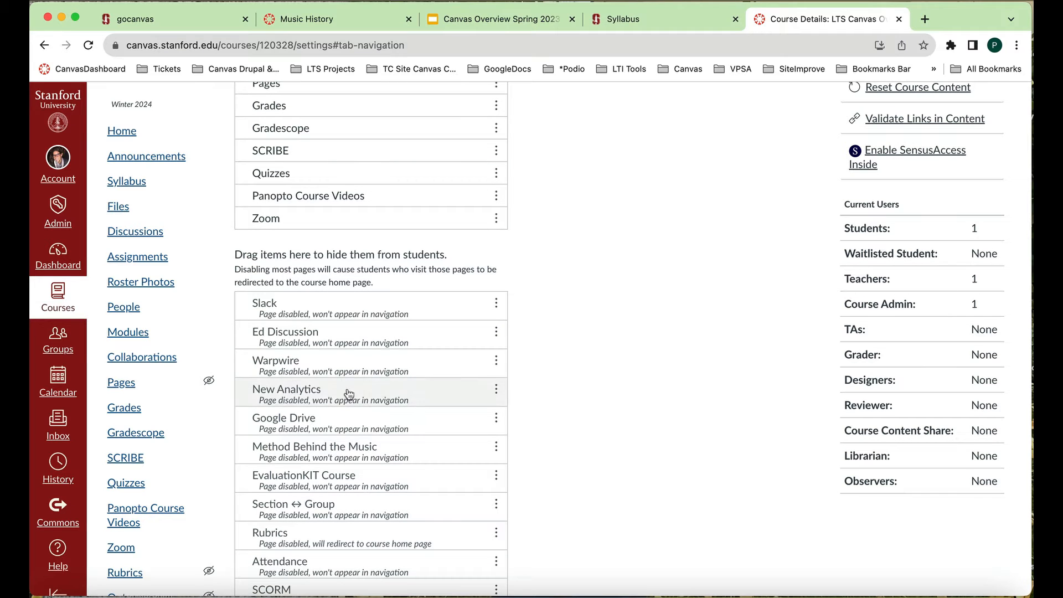
{"action": "scroll", "coordinate": [393, 188], "scroll_direction": "down", "scroll_amount": 1}
{"action": "scroll", "coordinate": [394, 187], "scroll_direction": "down", "scroll_amount": 2}
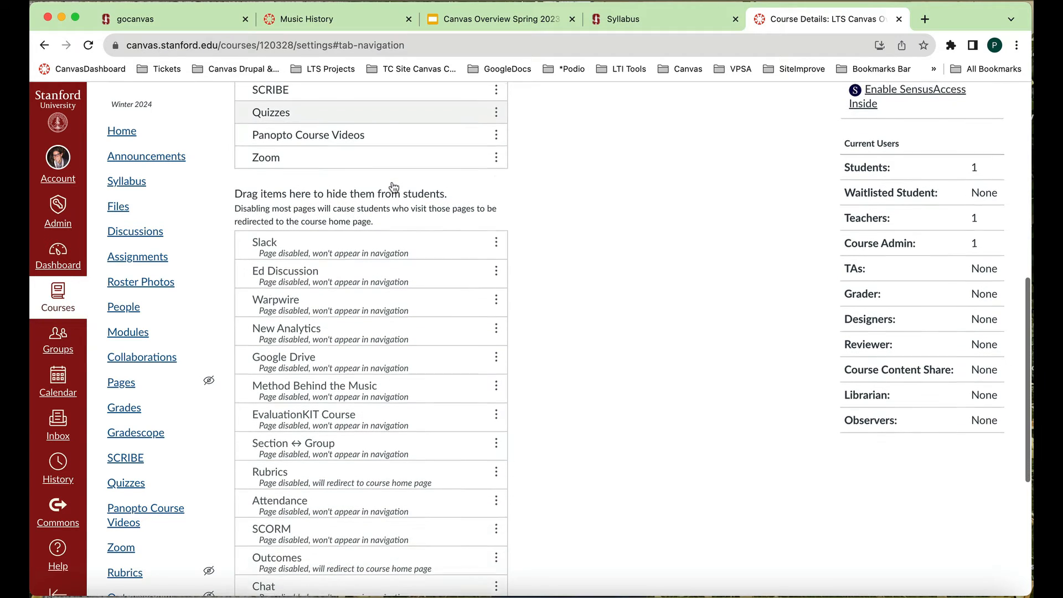
{"action": "scroll", "coordinate": [393, 183], "scroll_direction": "up", "scroll_amount": 6}
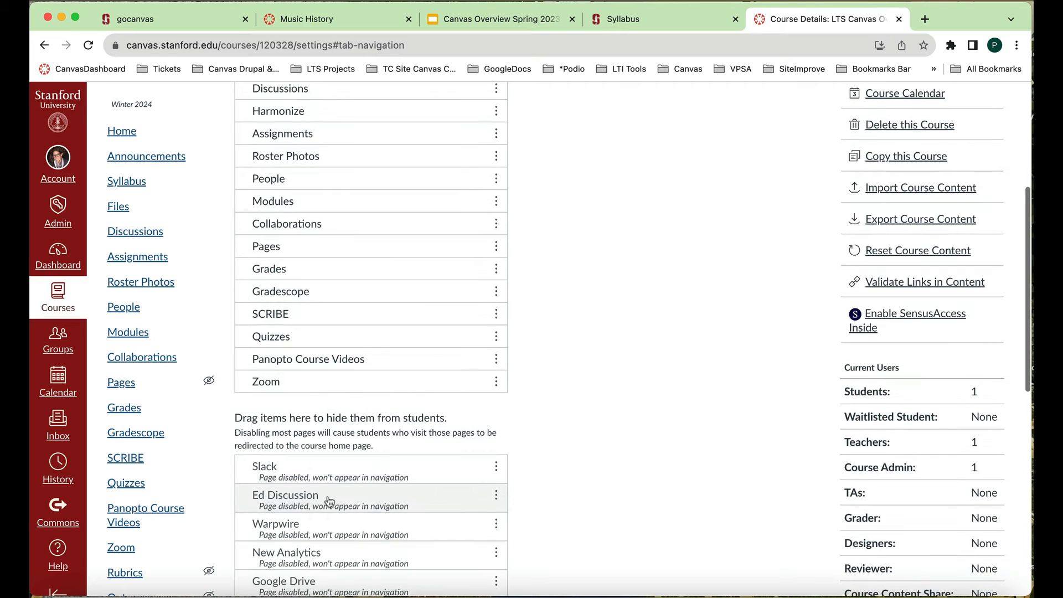
{"action": "left_click_drag", "start_coordinate": [328, 498], "coordinate": [330, 114]}
- Save the course navigation changes and open the Harmonize tool in the course
{"action": "scroll", "coordinate": [374, 305], "scroll_direction": "down", "scroll_amount": 9}
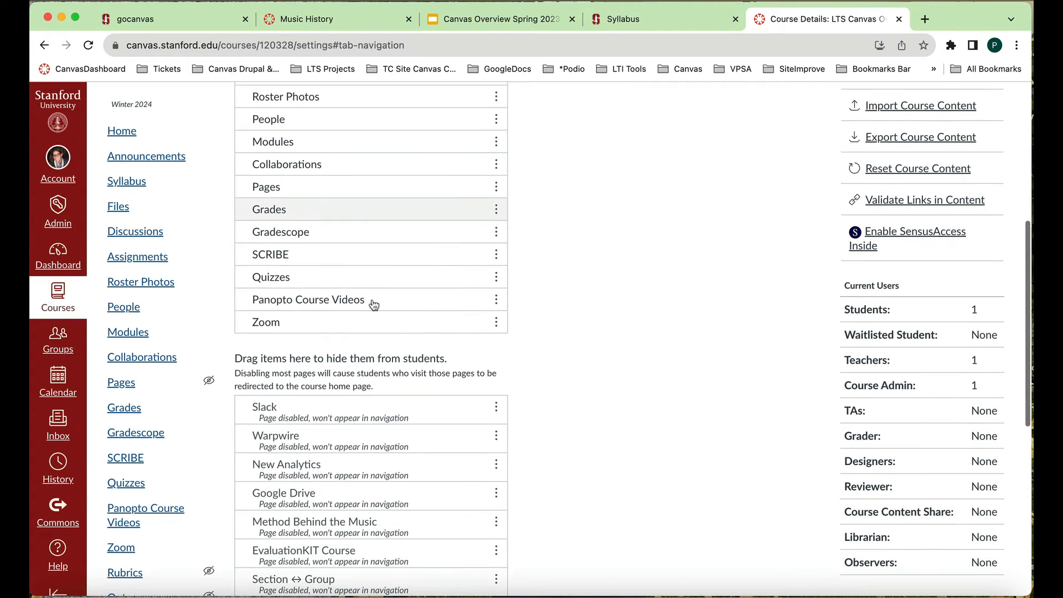
{"action": "scroll", "coordinate": [373, 304], "scroll_direction": "down", "scroll_amount": 1}
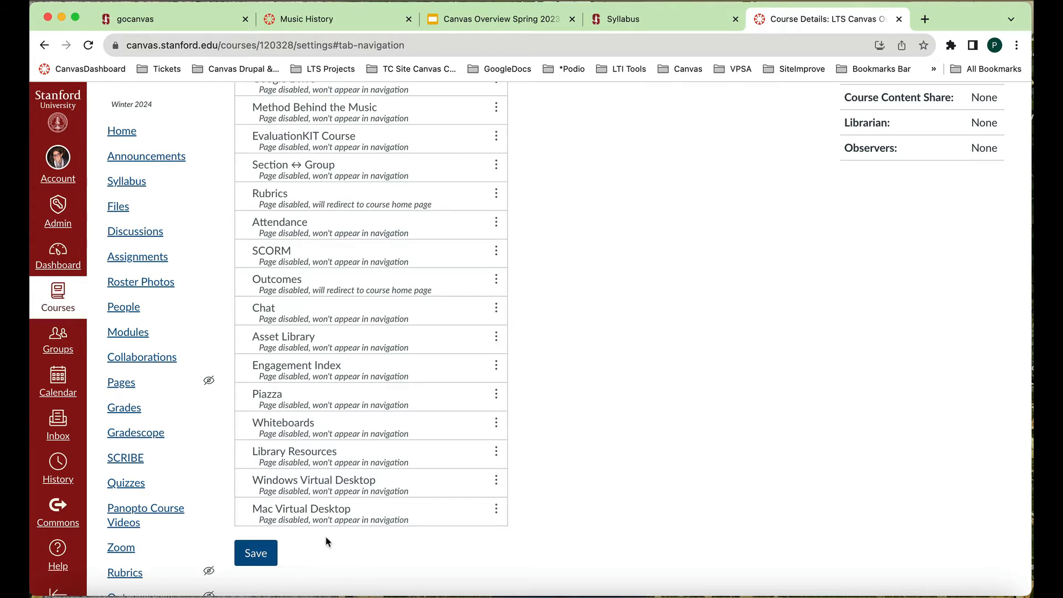
{"action": "left_click", "coordinate": [241, 556]}
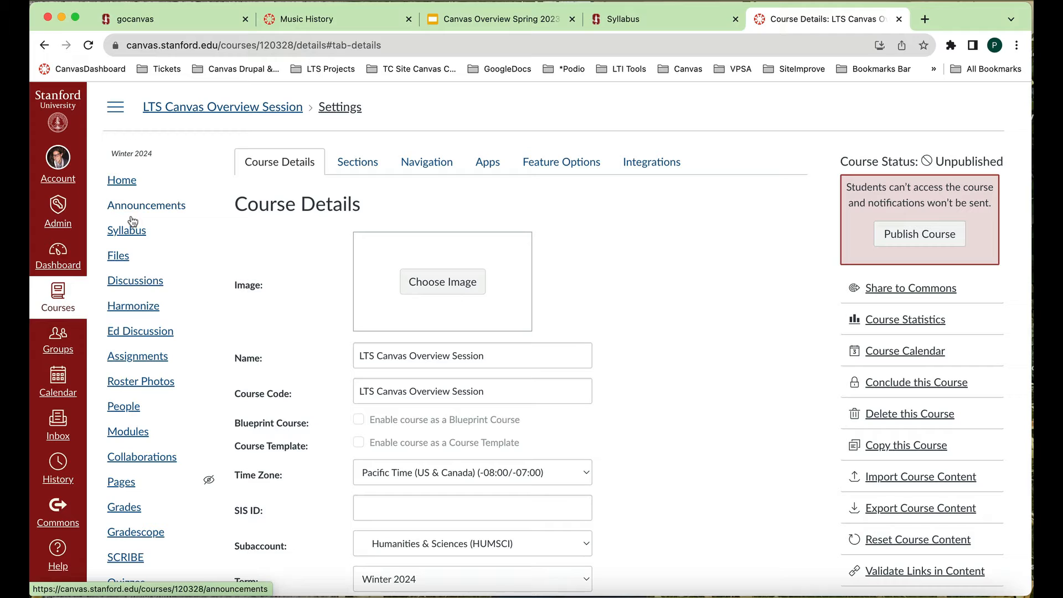
{"action": "left_click", "coordinate": [137, 311]}
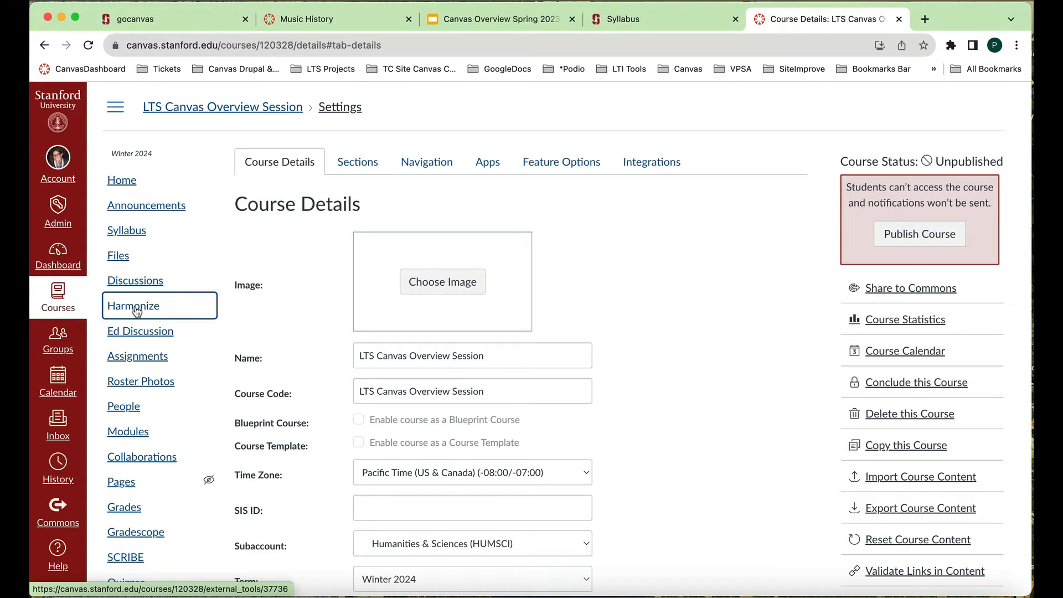
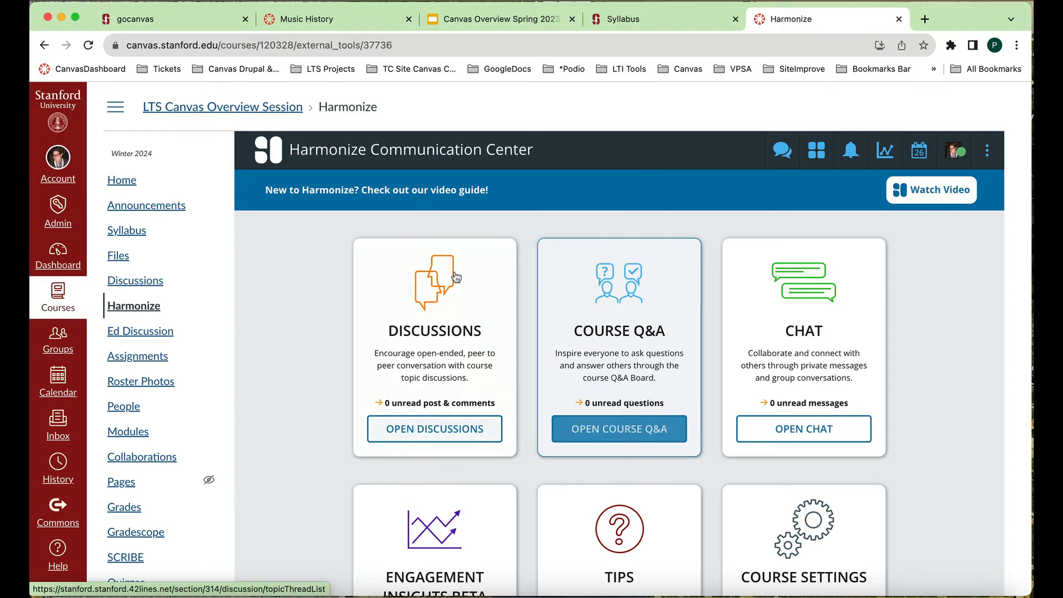
- Look through the features offered in the Harmonize Communication Center and open its discussions
{"action": "scroll", "coordinate": [676, 450], "scroll_direction": "down", "scroll_amount": 2}
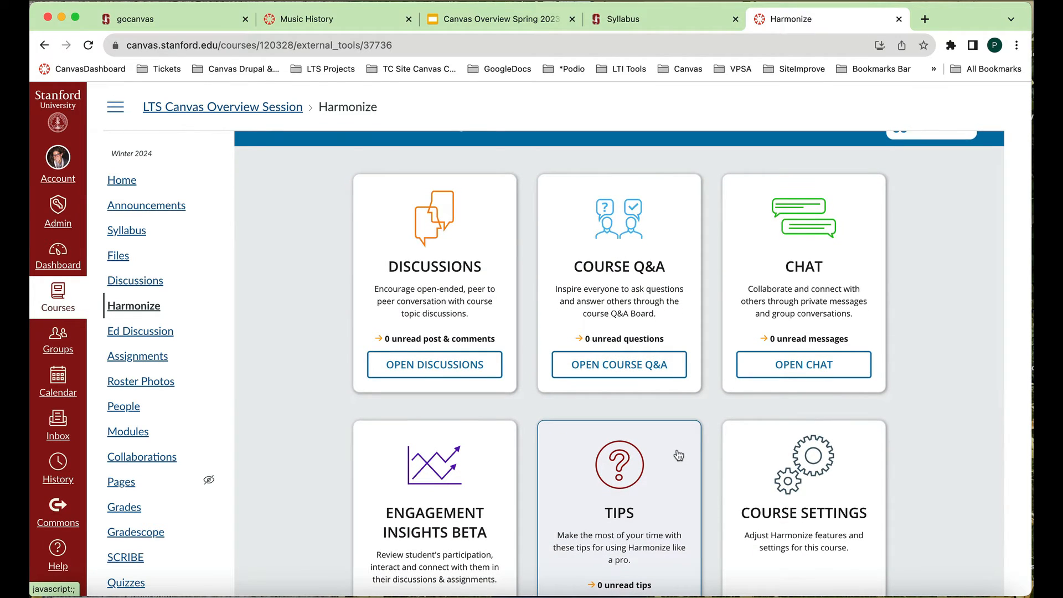
{"action": "scroll", "coordinate": [678, 455], "scroll_direction": "down", "scroll_amount": 5}
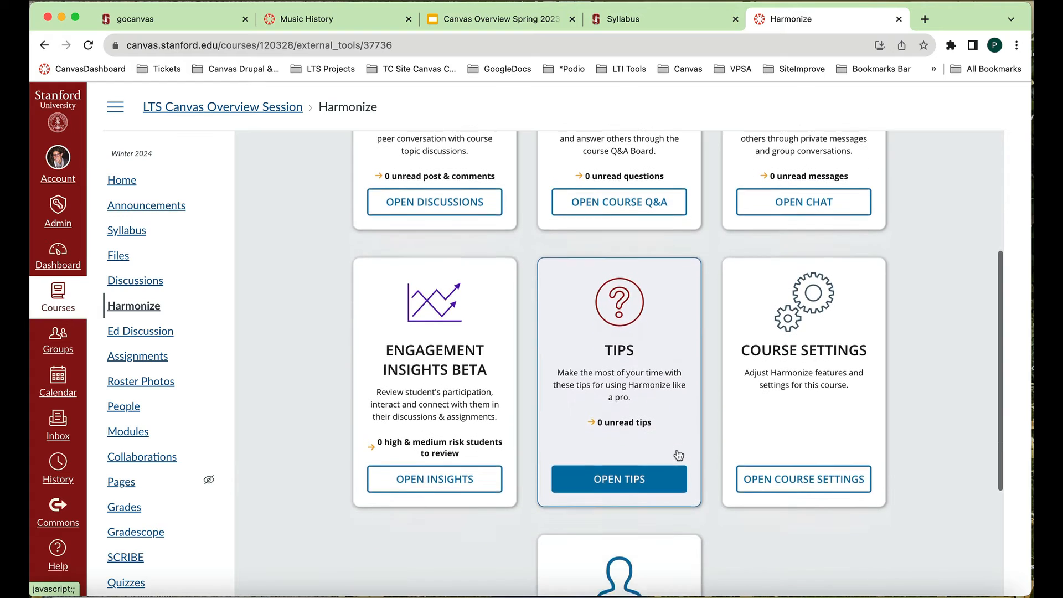
{"action": "scroll", "coordinate": [679, 455], "scroll_direction": "up", "scroll_amount": 5}
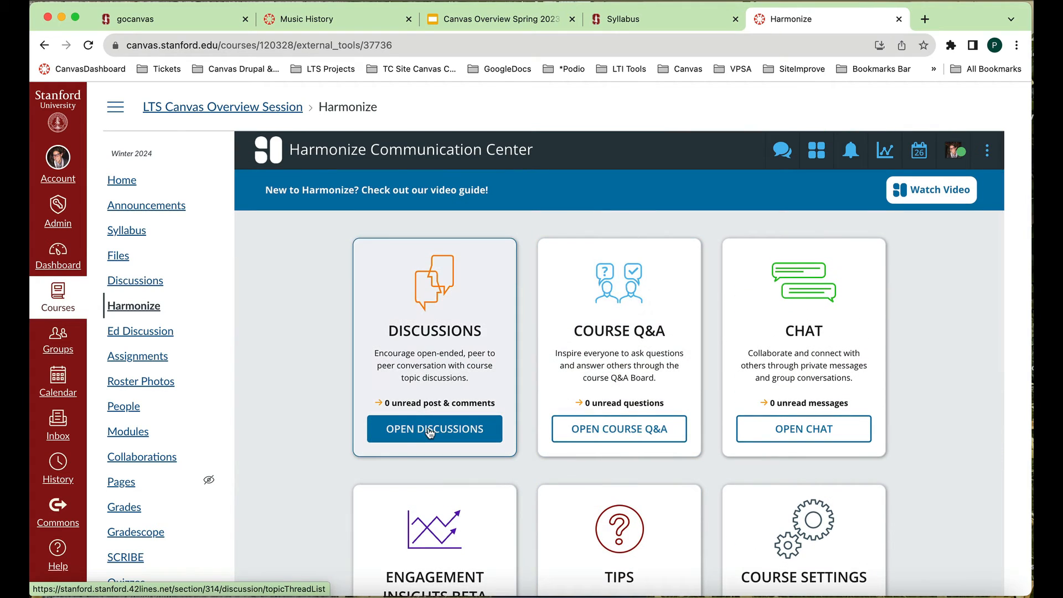
{"action": "left_click", "coordinate": [431, 432]}
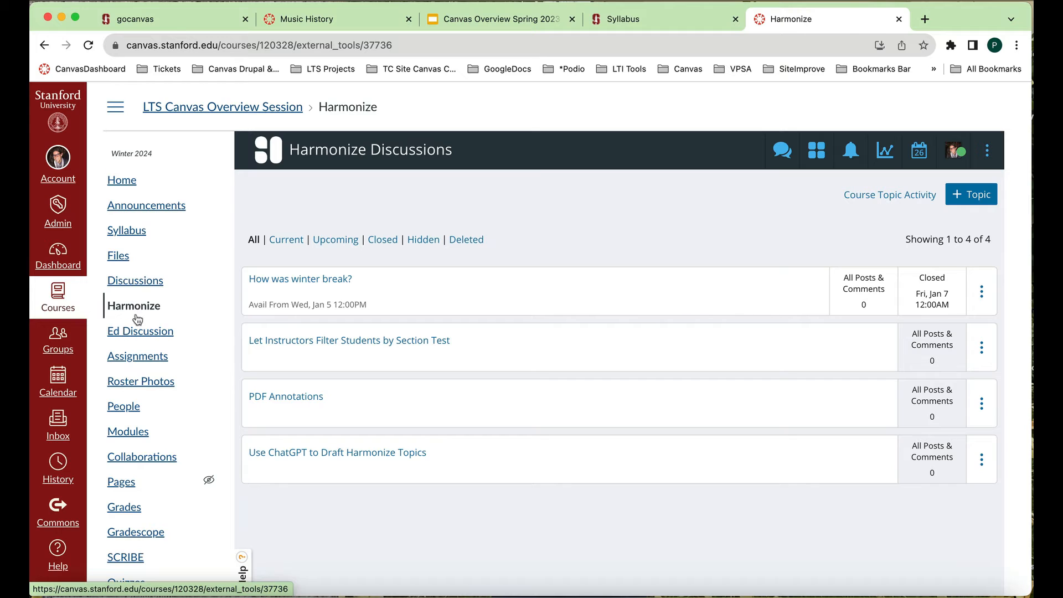
- View the course's Ed Discussion site and close it to return to the Canvas course
{"action": "left_click", "coordinate": [139, 333]}
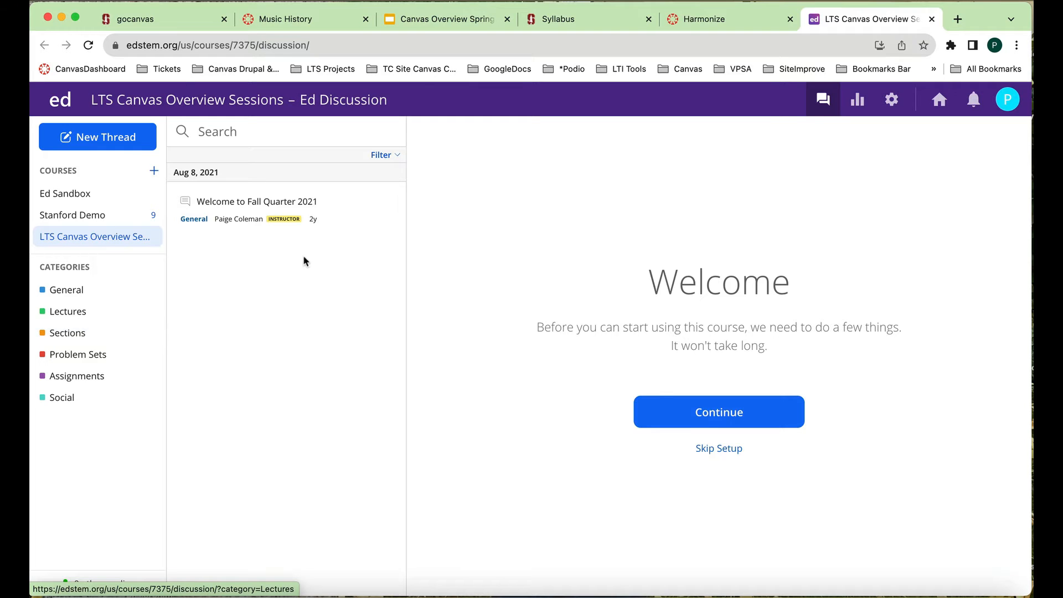
{"action": "left_click", "coordinate": [932, 19]}
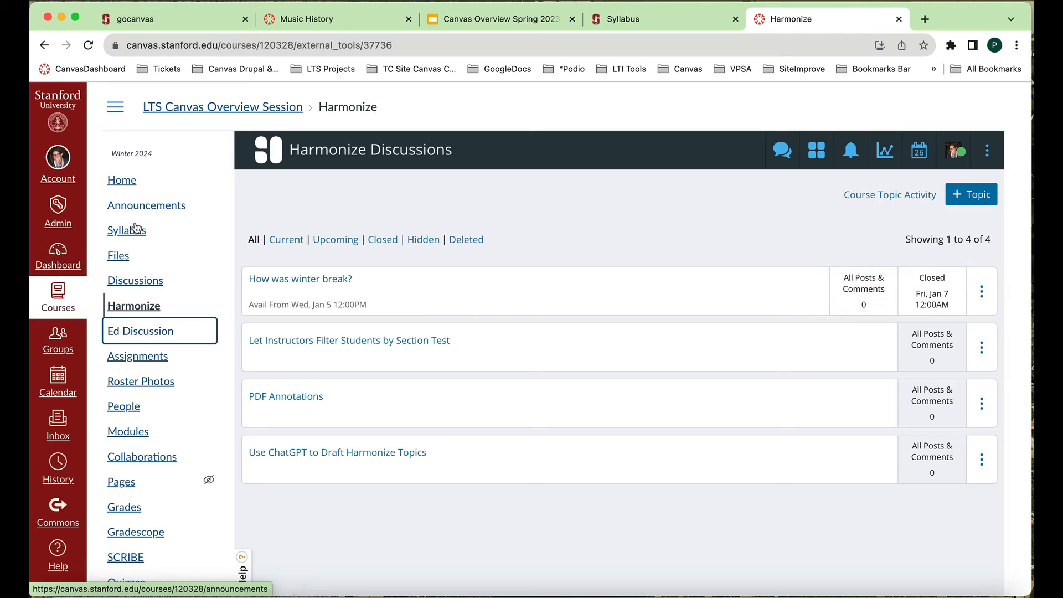
- Start a new assignment in the course and name it Midterm Paper
{"action": "scroll", "coordinate": [135, 268], "scroll_direction": "down", "scroll_amount": 3}
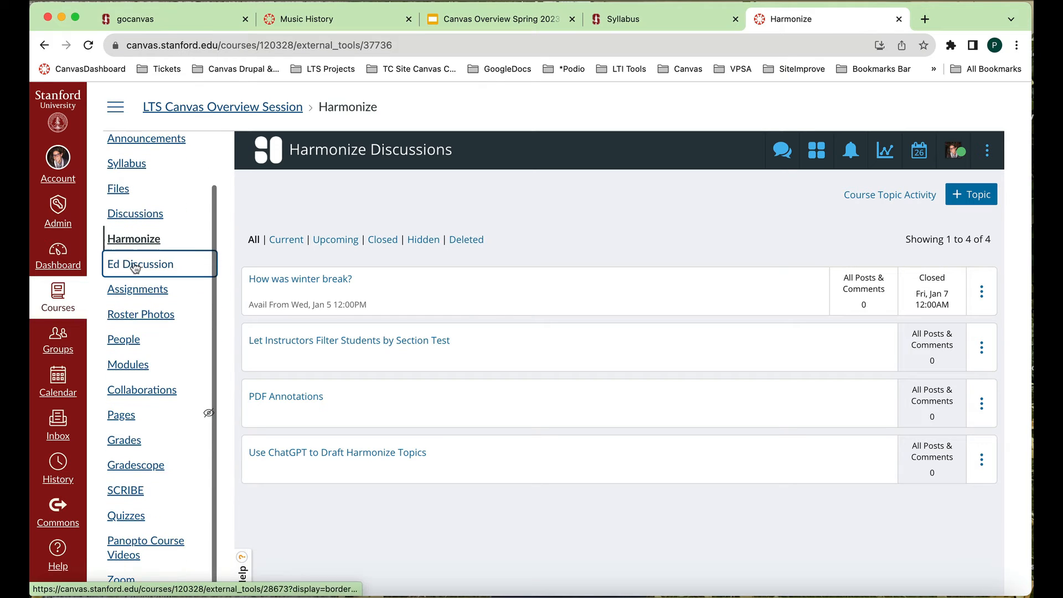
{"action": "left_click", "coordinate": [133, 294]}
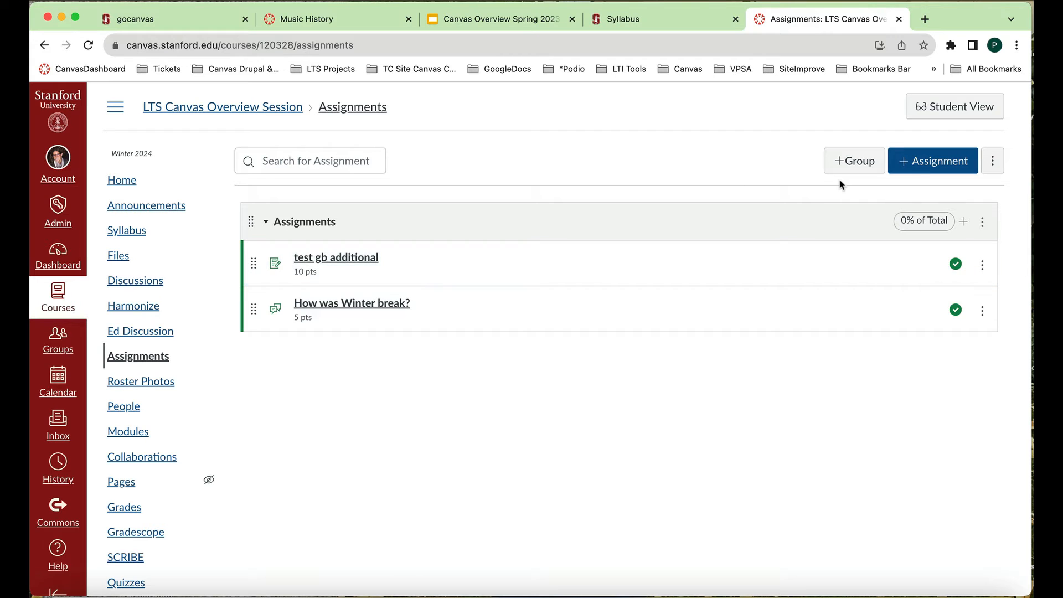
{"action": "left_click", "coordinate": [924, 165]}
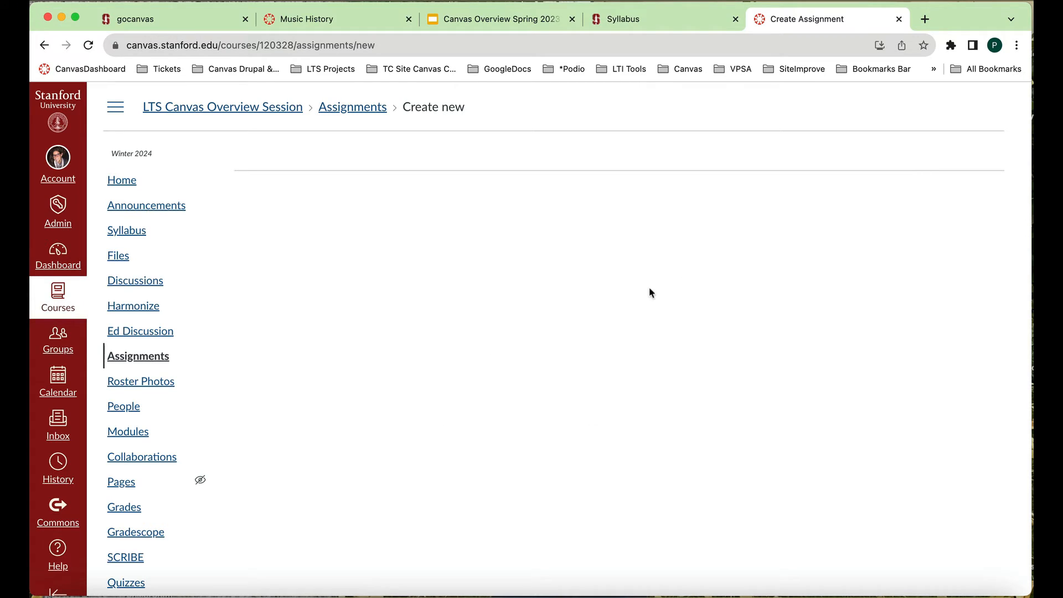
{"action": "left_click", "coordinate": [151, 362]}
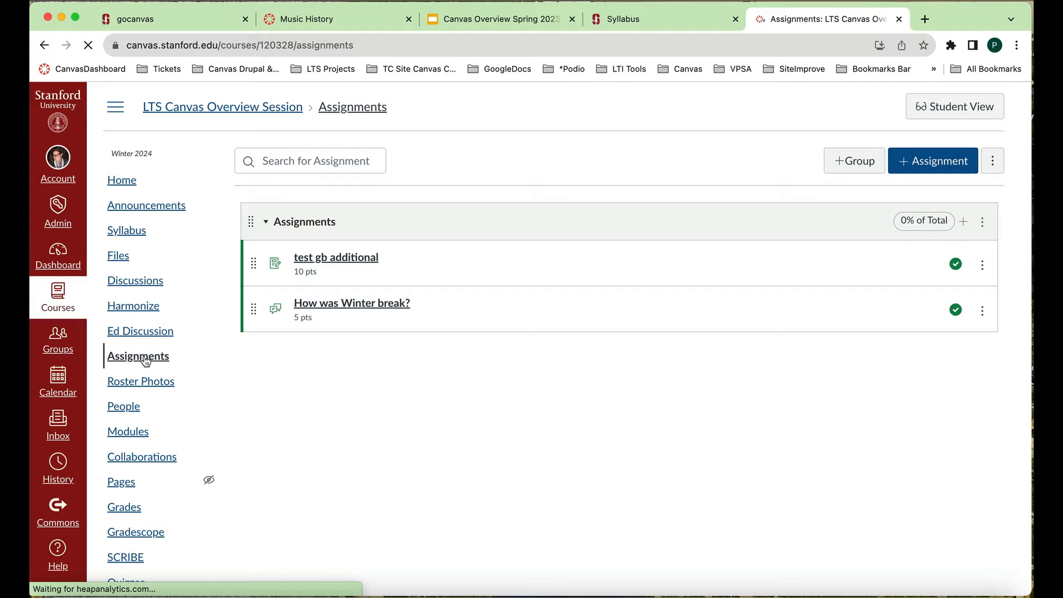
{"action": "left_click", "coordinate": [920, 168]}
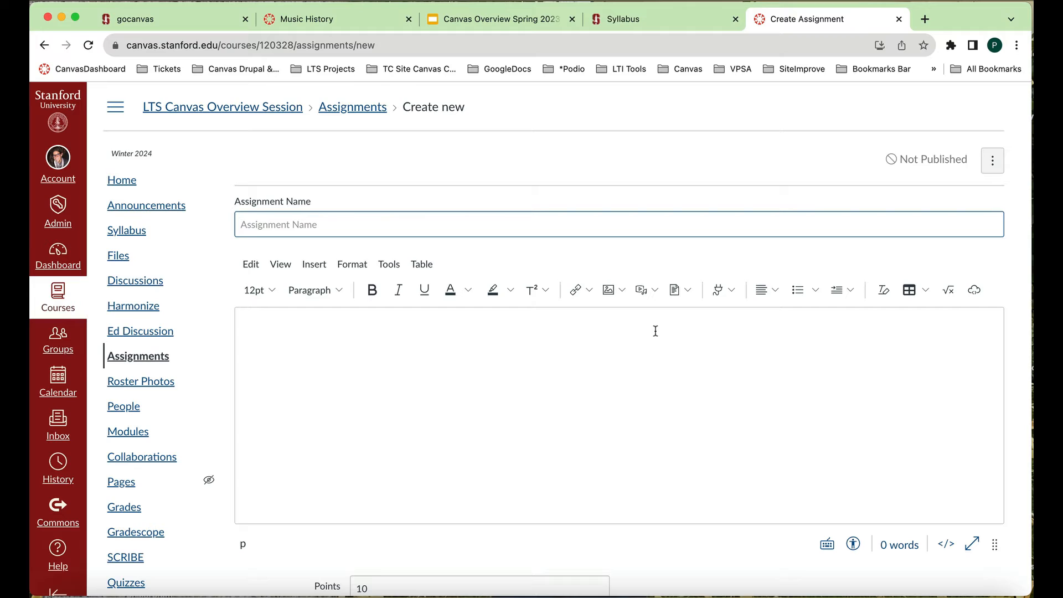
{"action": "type", "text": "Midt"}
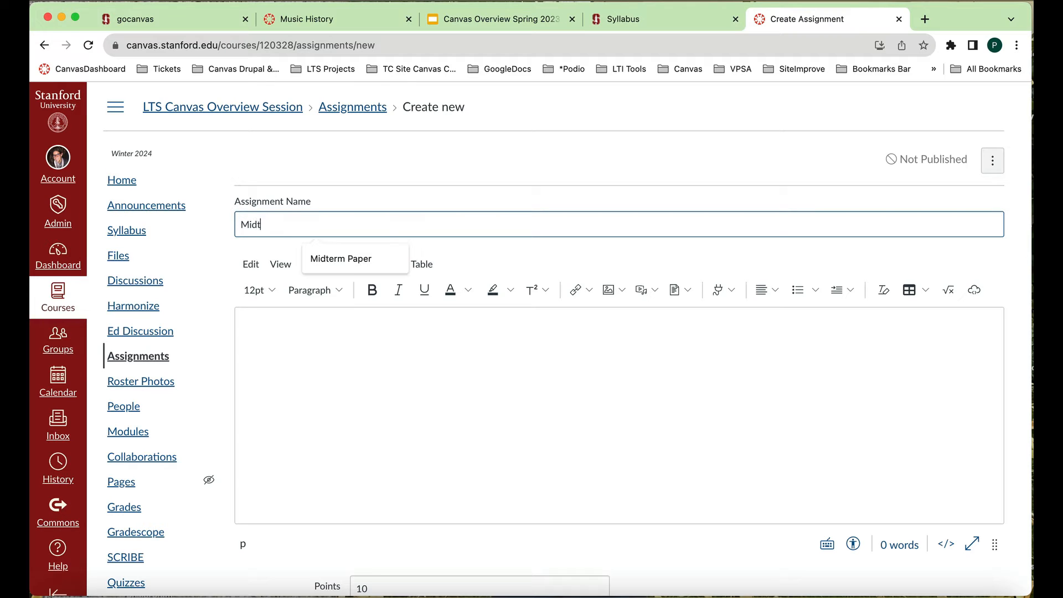
{"action": "type", "text": "erm Paper"}
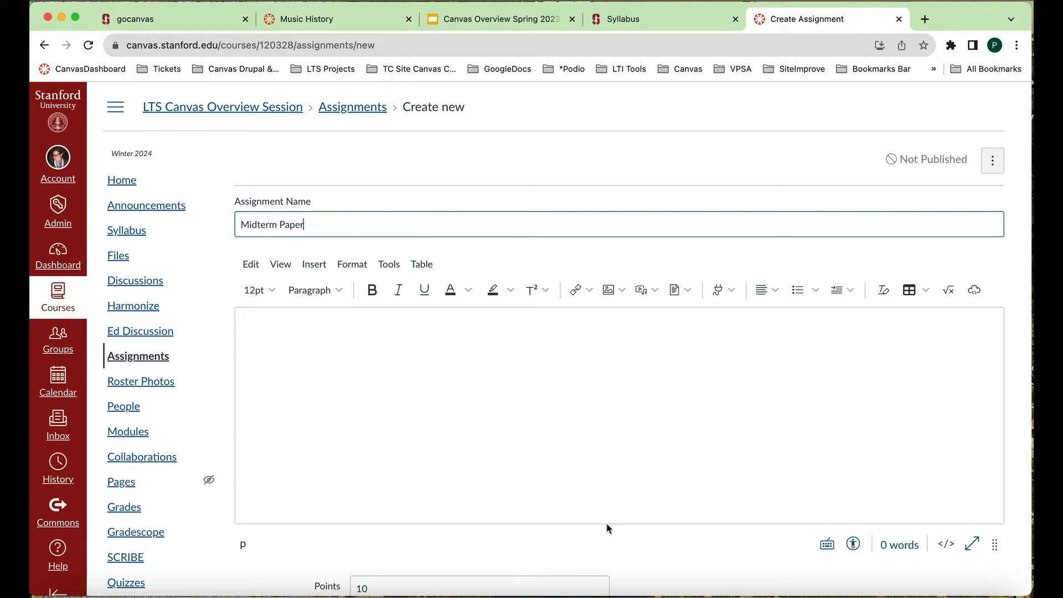
- Write the assignment description "Please upload midterm paper here." and accept the suggested correction to "the midterm"
{"action": "left_click", "coordinate": [603, 419]}
{"action": "type", "text": "Please upload "}
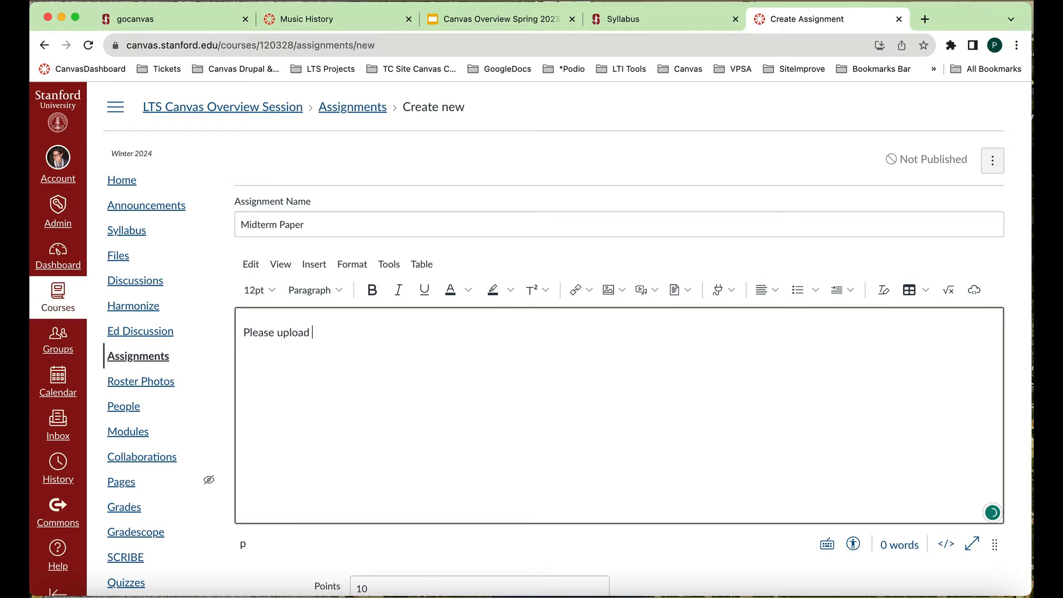
{"action": "type", "text": "midterm paper here."}
{"action": "scroll", "coordinate": [612, 475], "scroll_direction": "down", "scroll_amount": 1}
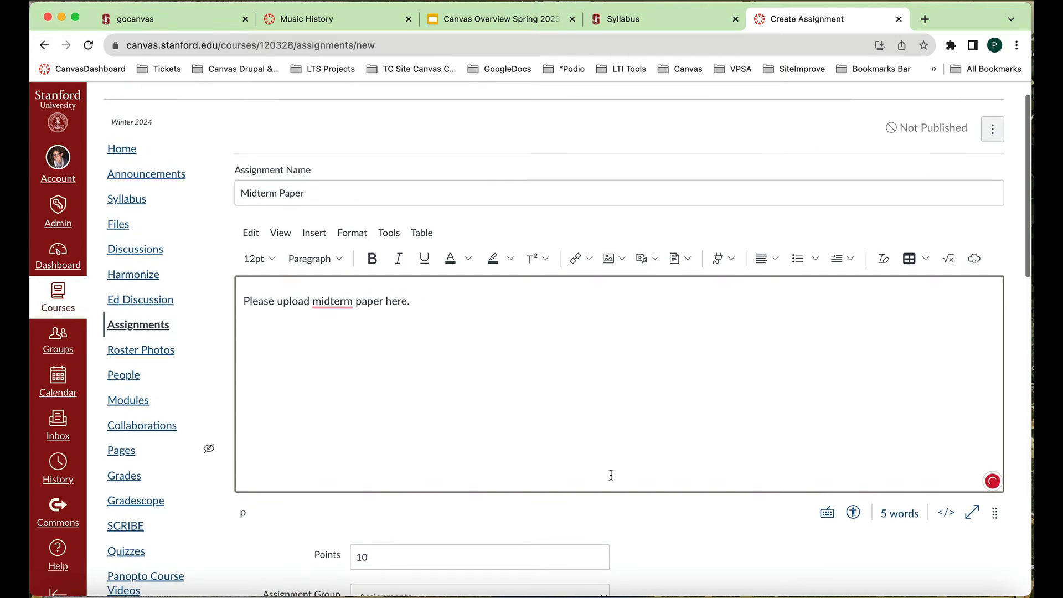
{"action": "mouse_move", "coordinate": [327, 302]}
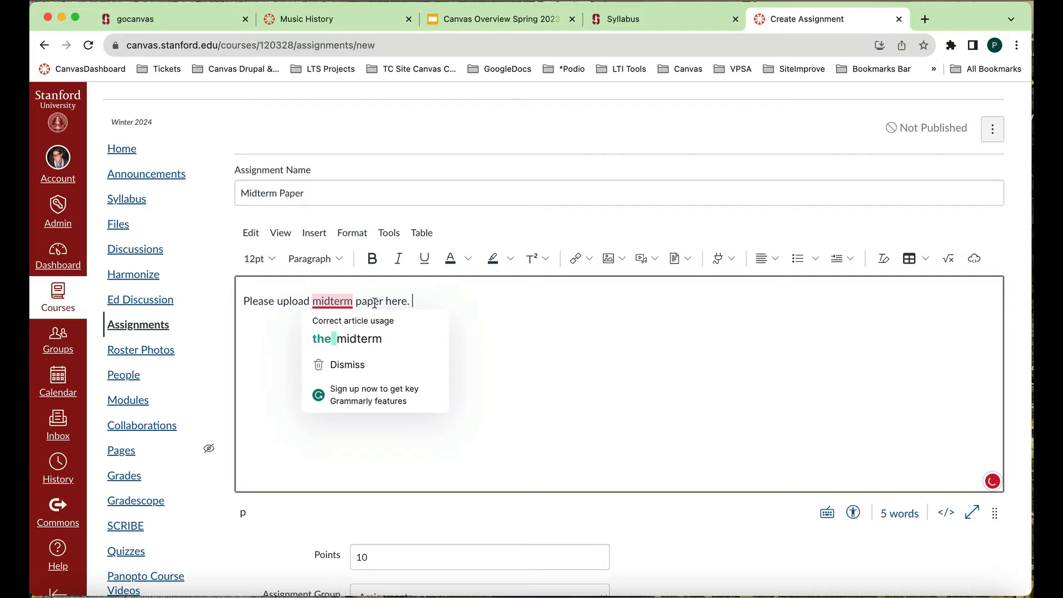
{"action": "left_click", "coordinate": [380, 334]}
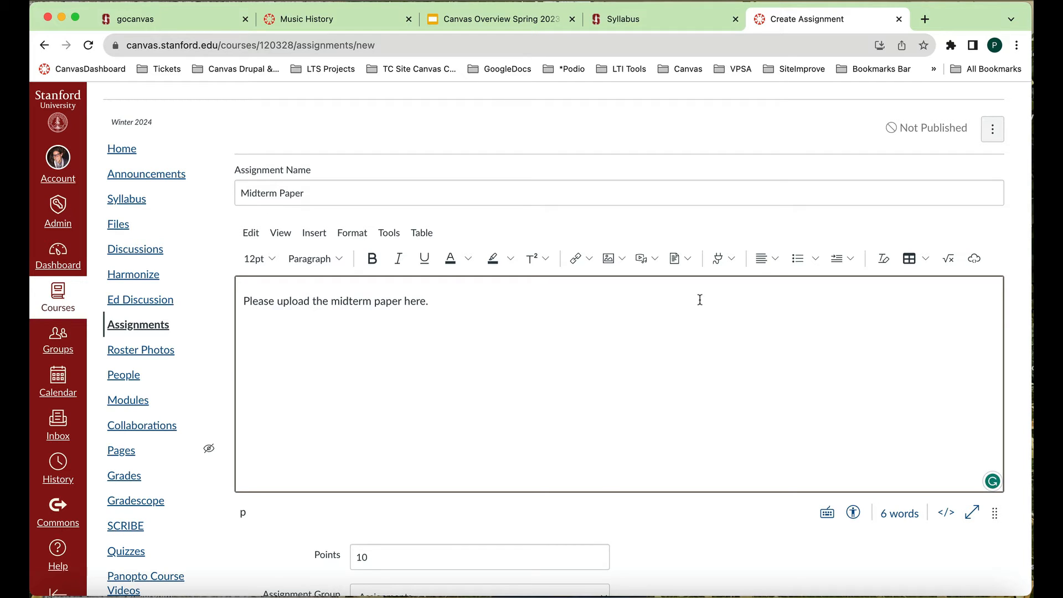
- Check the assignment's grade display options and set its points to 50
{"action": "scroll", "coordinate": [686, 313], "scroll_direction": "down", "scroll_amount": 1}
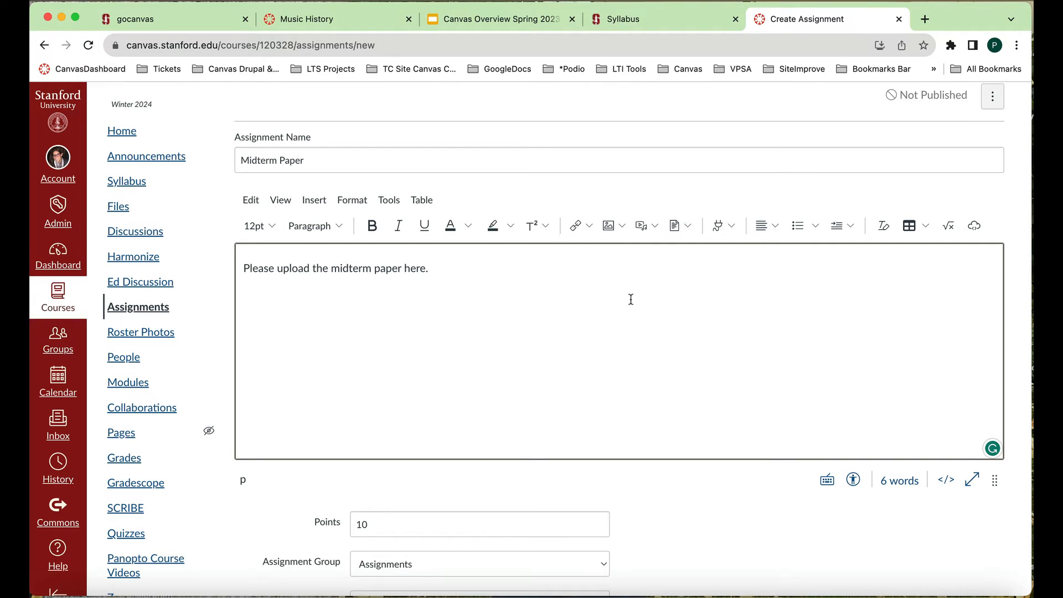
{"action": "scroll", "coordinate": [600, 352], "scroll_direction": "down", "scroll_amount": 1}
{"action": "scroll", "coordinate": [600, 352], "scroll_direction": "down", "scroll_amount": 5}
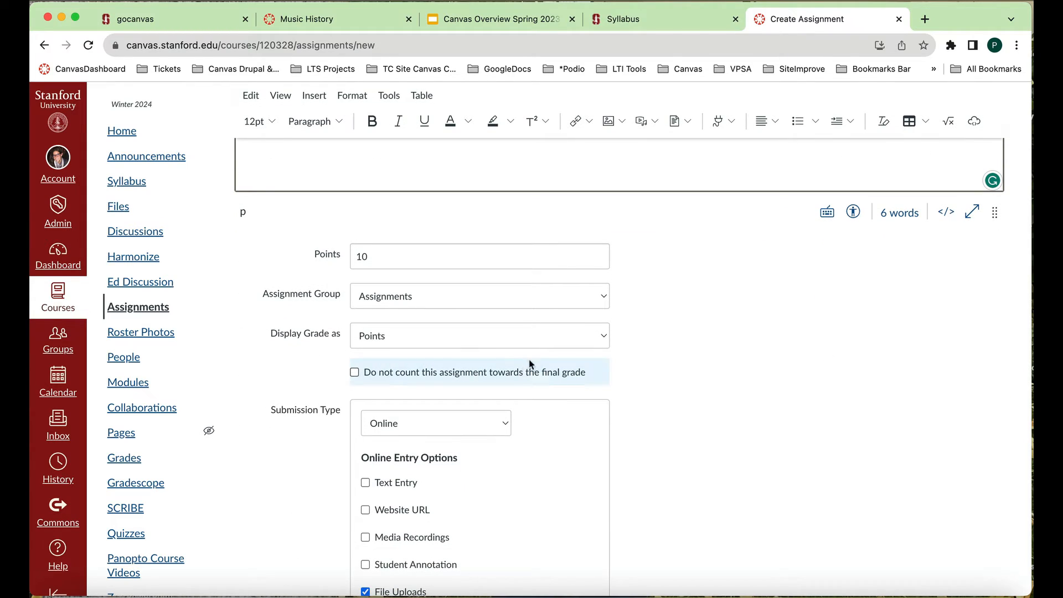
{"action": "left_click", "coordinate": [605, 336]}
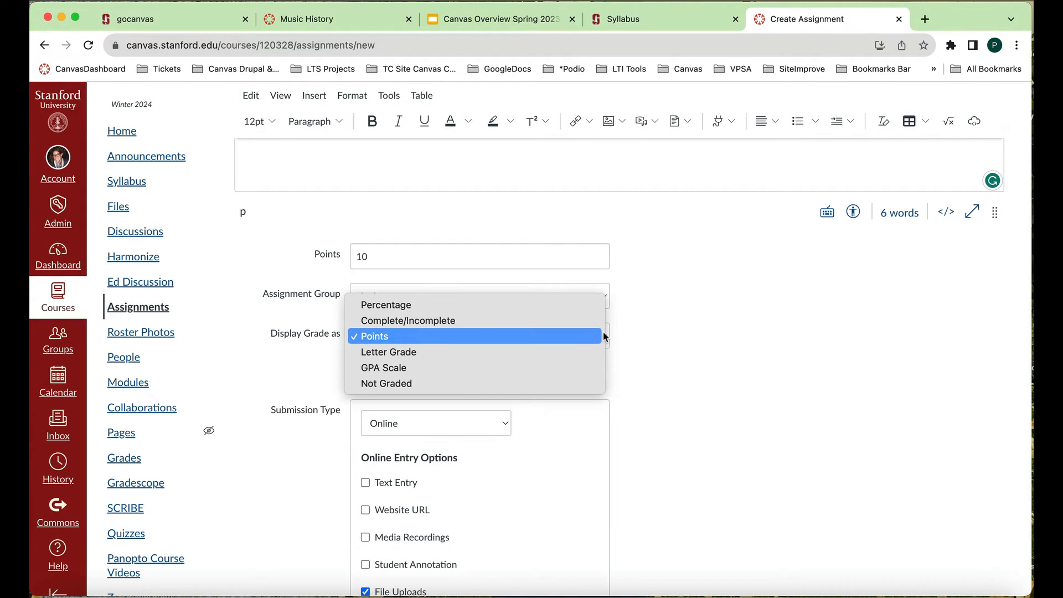
{"action": "left_click", "coordinate": [526, 257]}
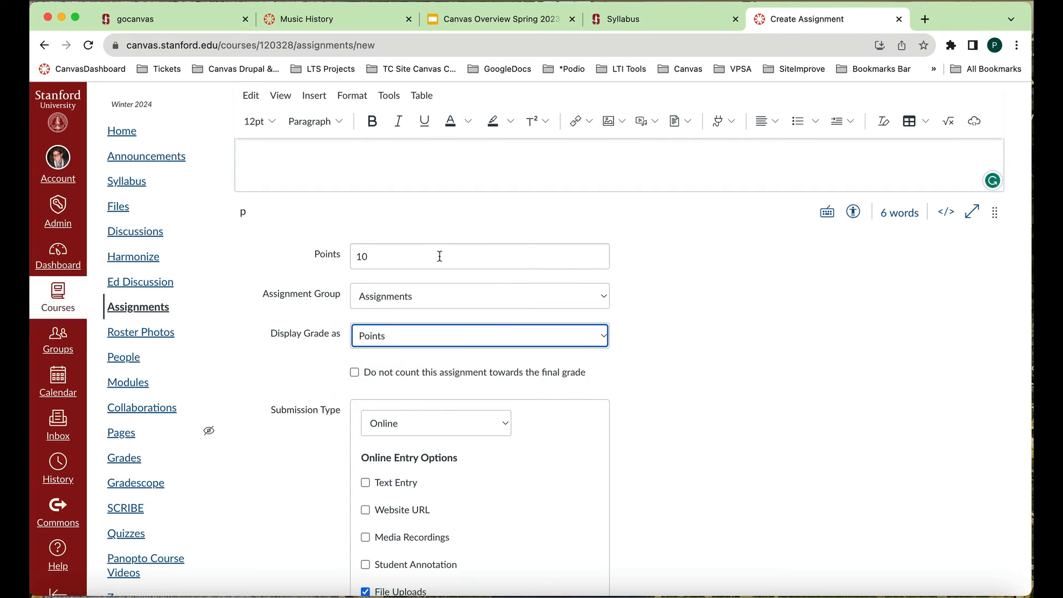
{"action": "left_click", "coordinate": [333, 255]}
{"action": "type", "text": "50"}
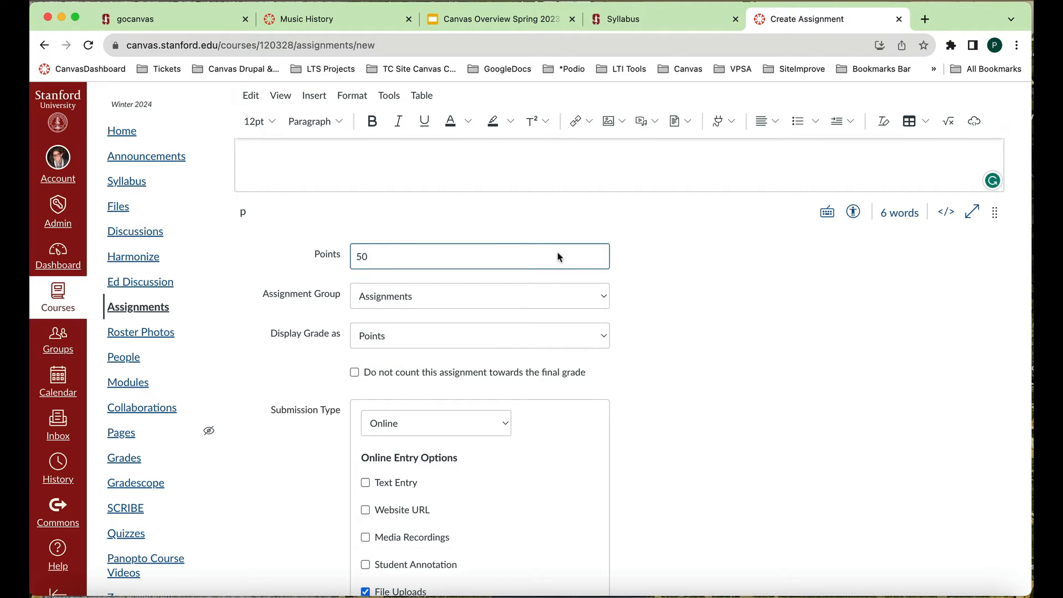
{"action": "left_click", "coordinate": [780, 355]}
- Try No Submission as the assignment's submission type and switch it back to Online
{"action": "scroll", "coordinate": [779, 355], "scroll_direction": "down", "scroll_amount": 3}
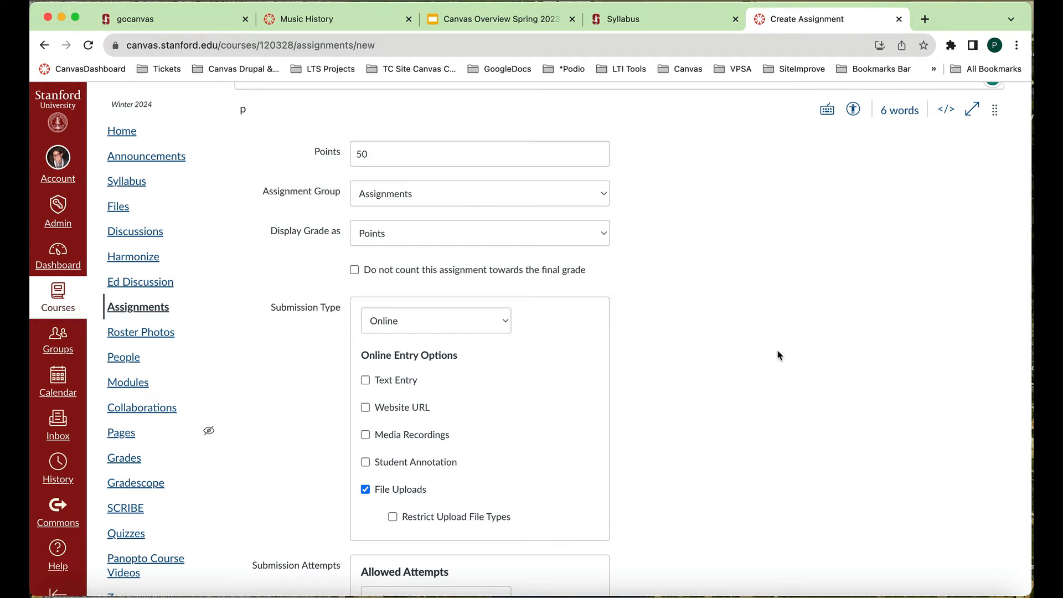
{"action": "left_click", "coordinate": [504, 320]}
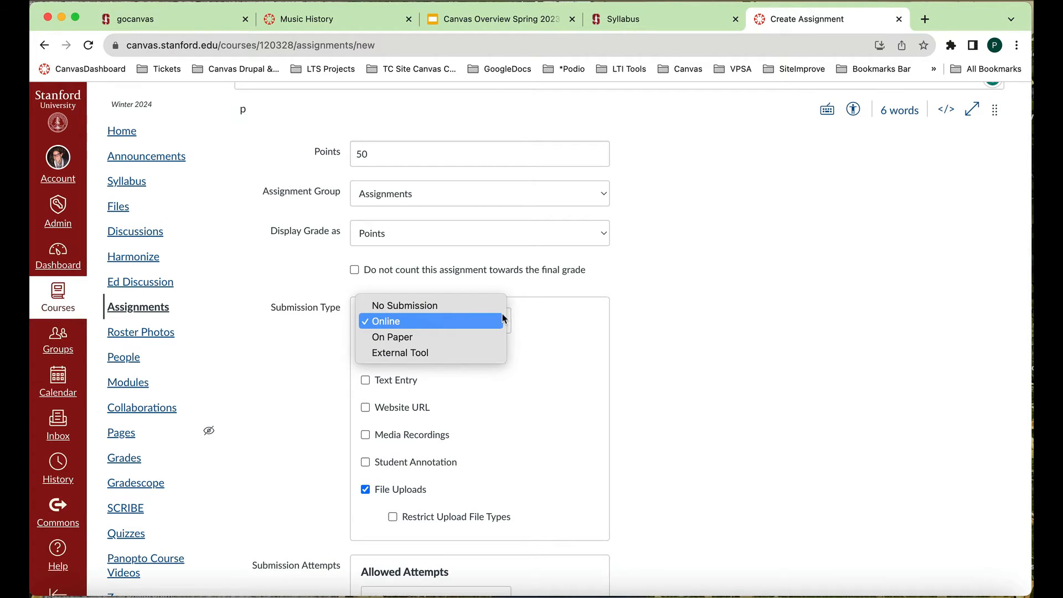
{"action": "left_click", "coordinate": [404, 305]}
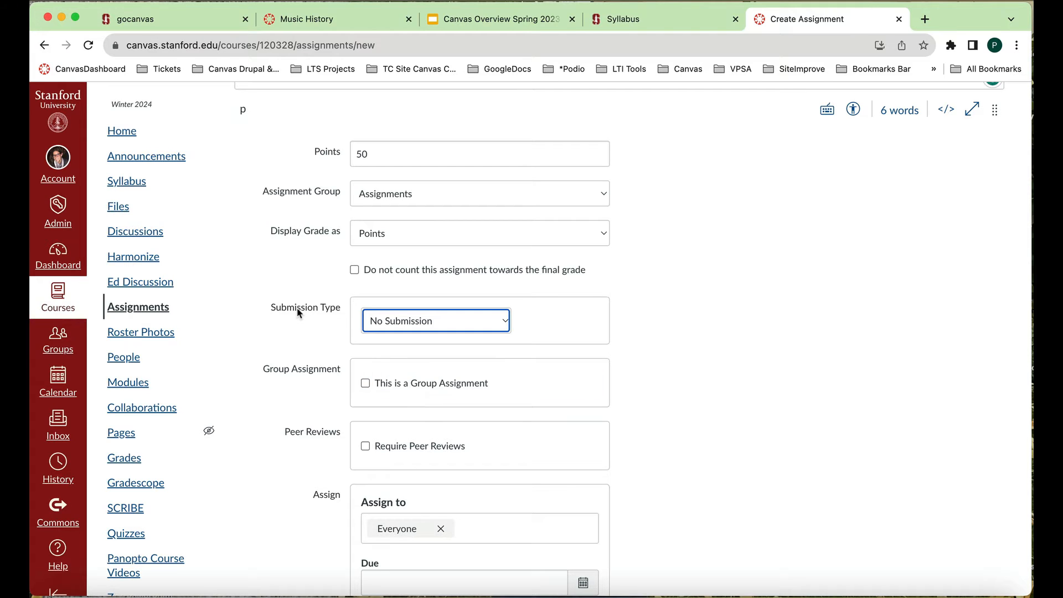
{"action": "left_click", "coordinate": [506, 322]}
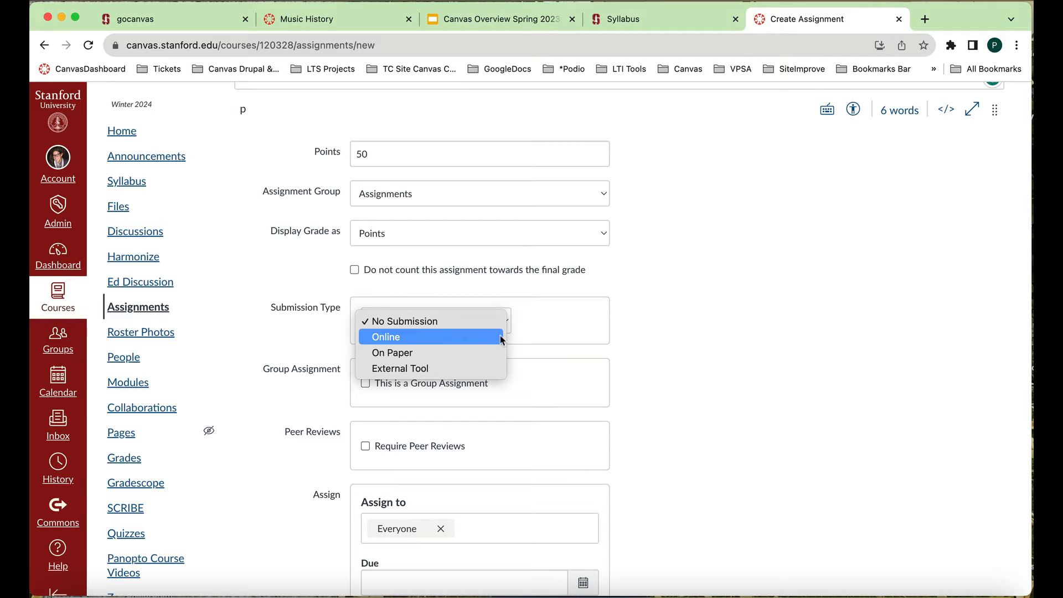
{"action": "left_click", "coordinate": [501, 338]}
- Review the online entry, group, peer review and assign settings, and change the allowed submission attempts to Limited
{"action": "scroll", "coordinate": [750, 390], "scroll_direction": "down", "scroll_amount": 3}
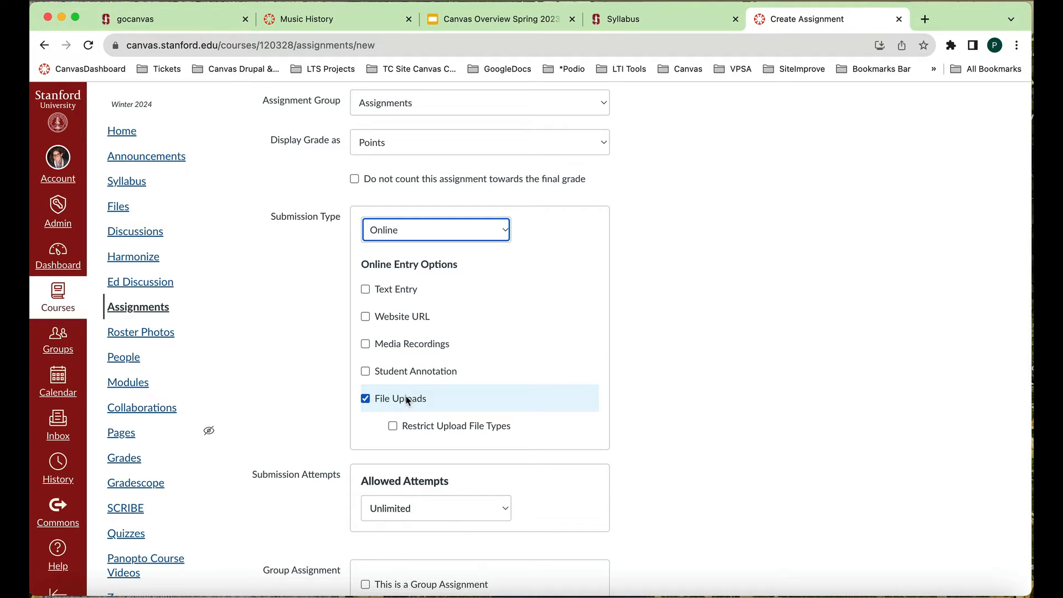
{"action": "scroll", "coordinate": [406, 398], "scroll_direction": "down", "scroll_amount": 6}
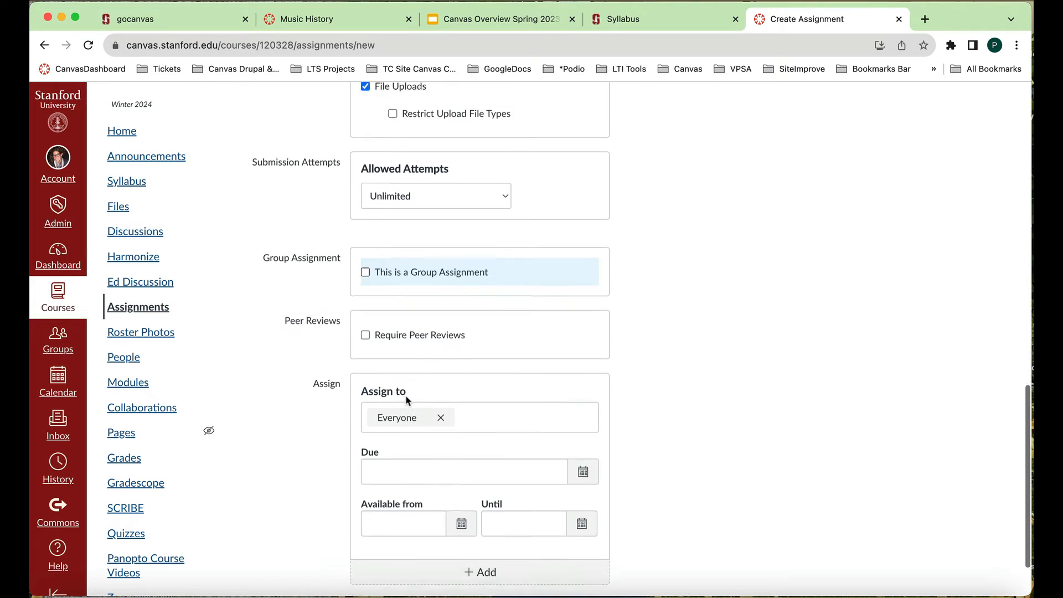
{"action": "scroll", "coordinate": [407, 398], "scroll_direction": "down", "scroll_amount": 2}
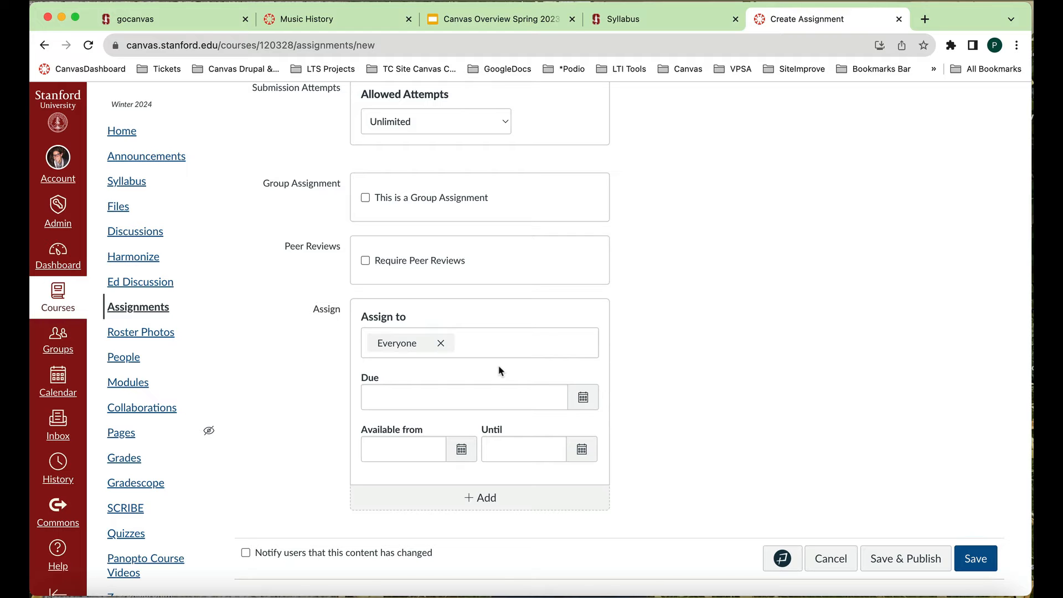
{"action": "scroll", "coordinate": [602, 400], "scroll_direction": "up", "scroll_amount": 1}
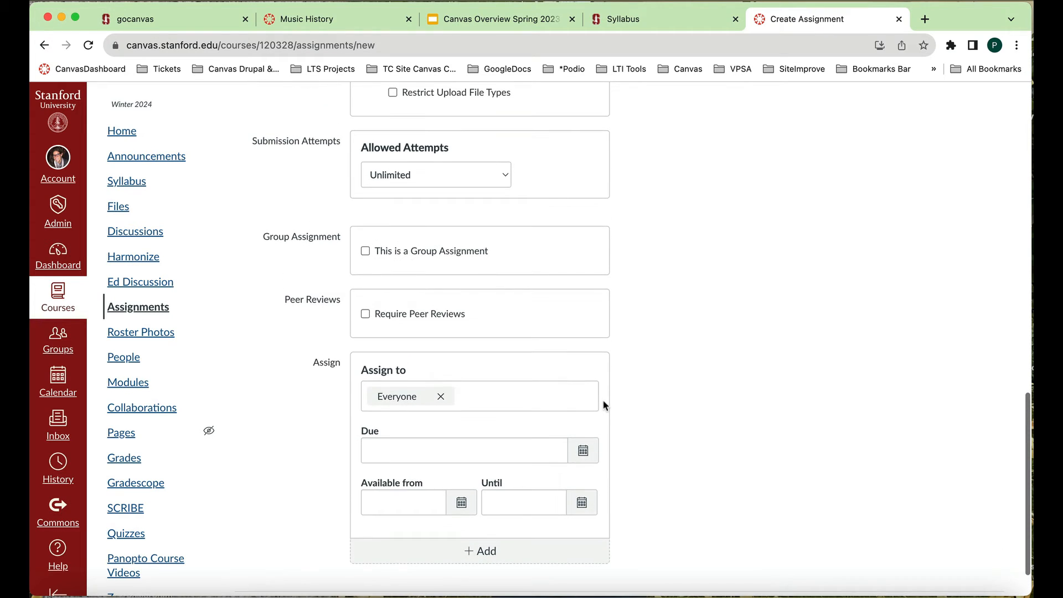
{"action": "scroll", "coordinate": [602, 399], "scroll_direction": "down", "scroll_amount": 2}
{"action": "scroll", "coordinate": [602, 399], "scroll_direction": "up", "scroll_amount": 2}
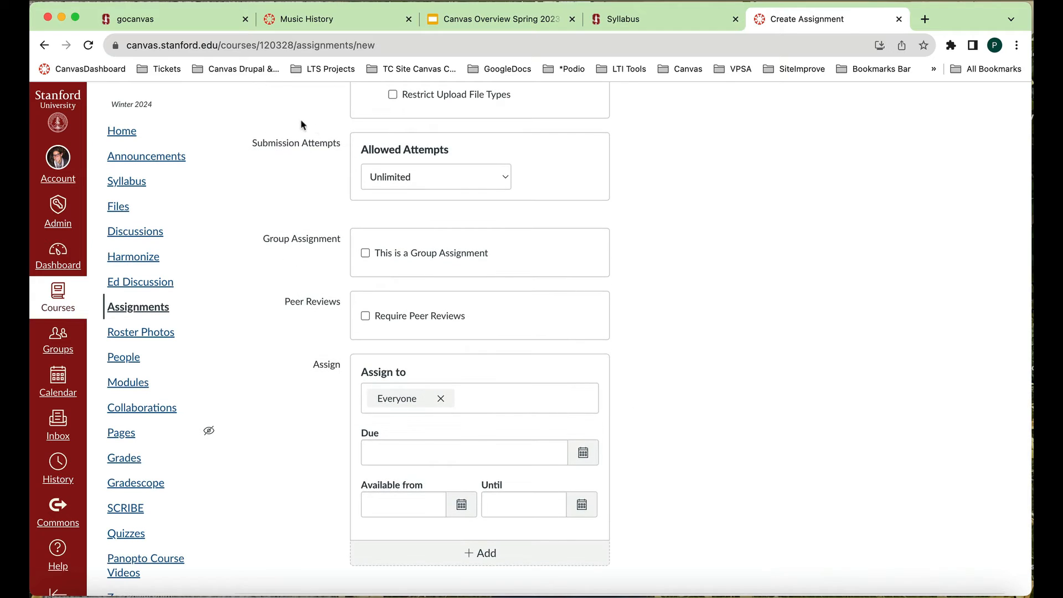
{"action": "left_click", "coordinate": [507, 181]}
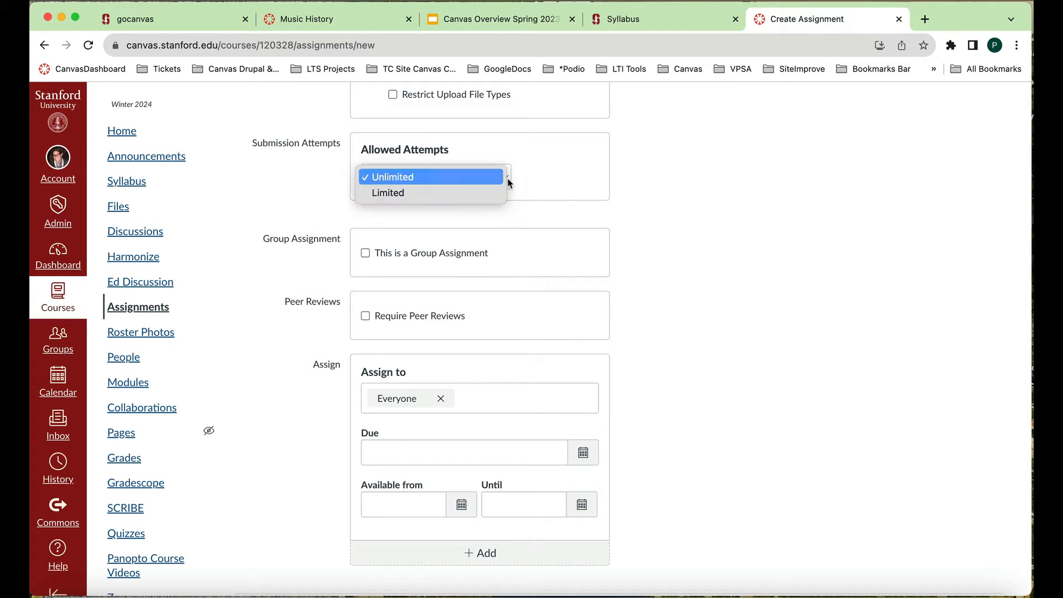
{"action": "left_click", "coordinate": [496, 192]}
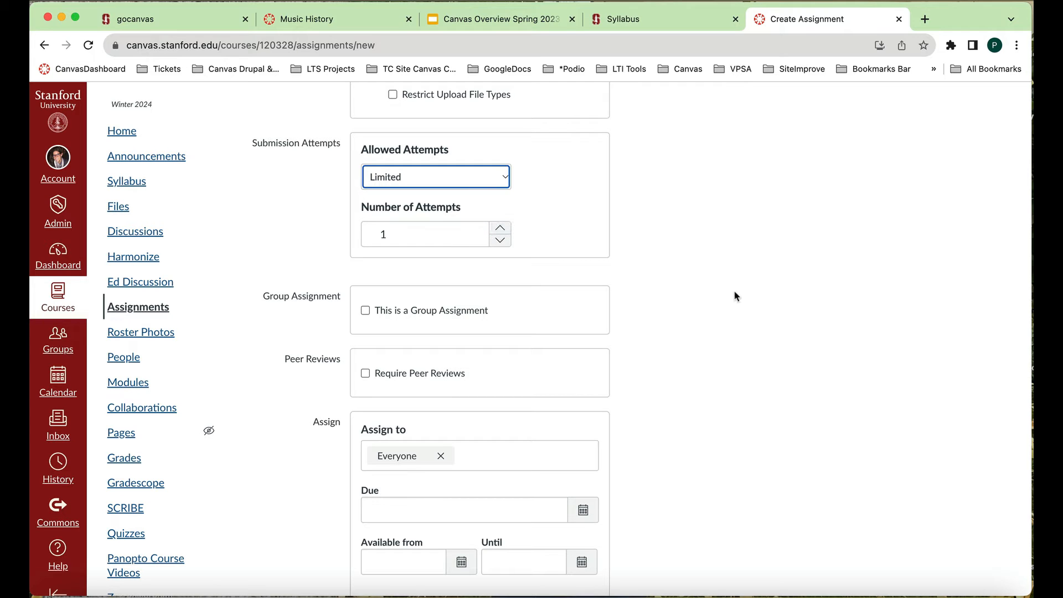
- Set the assignment's due date to Nov 30, 2023, 9:00 PM for everyone
{"action": "scroll", "coordinate": [737, 296], "scroll_direction": "down", "scroll_amount": 2}
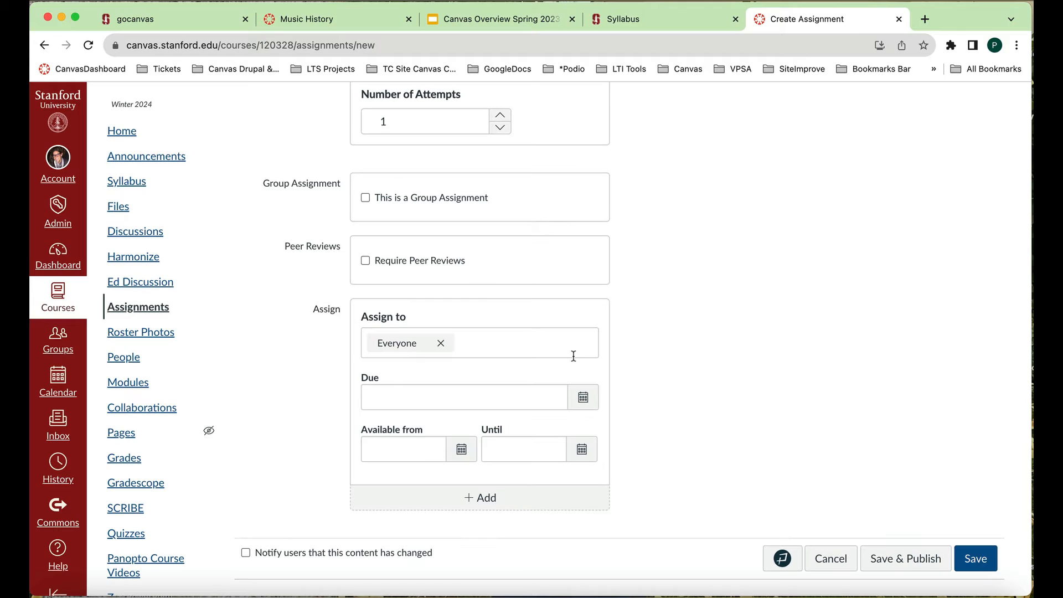
{"action": "left_click", "coordinate": [584, 398]}
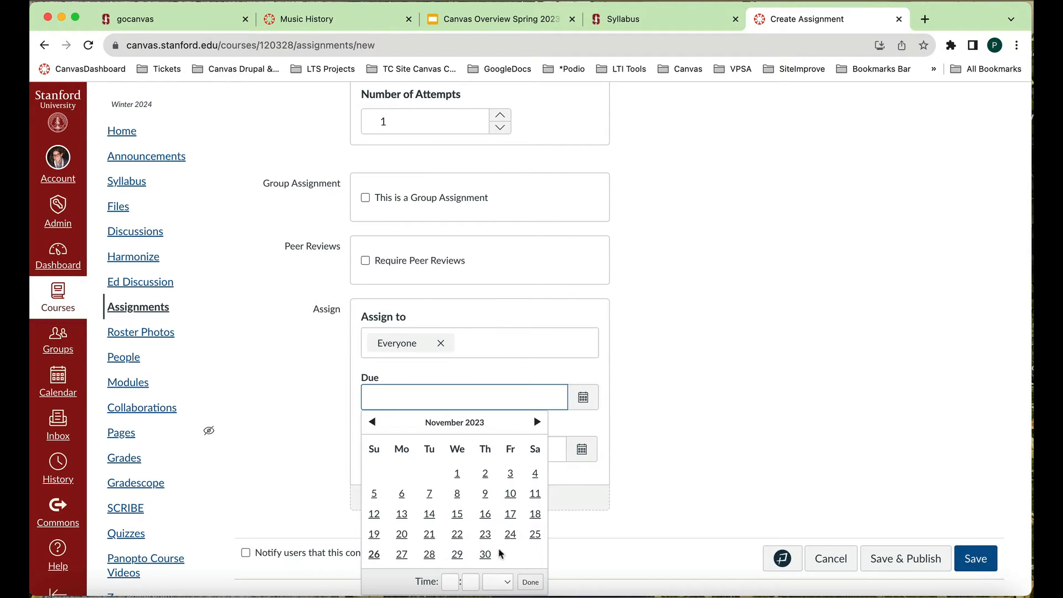
{"action": "left_click", "coordinate": [485, 554]}
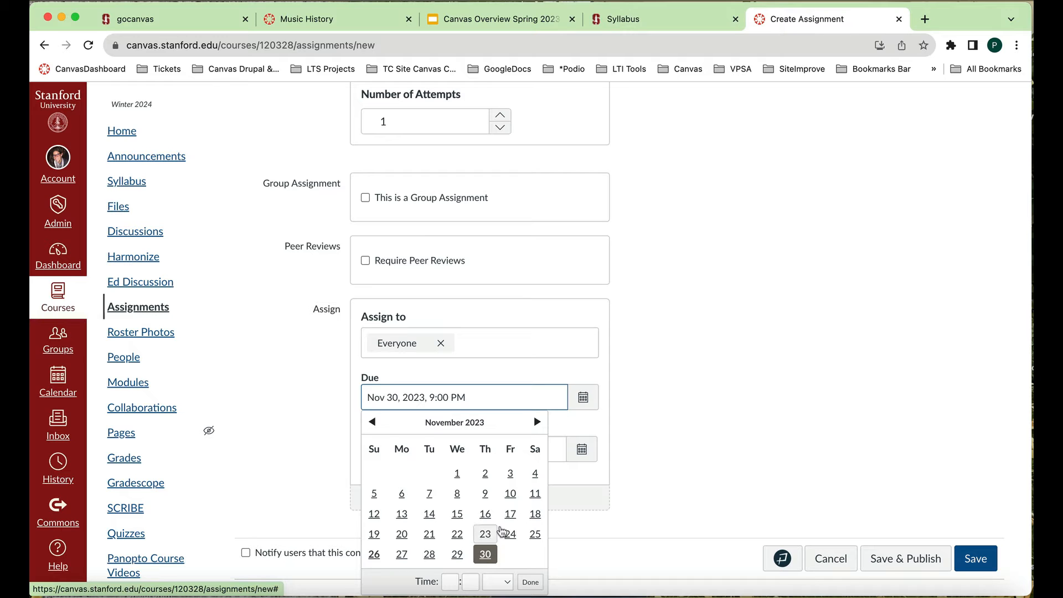
{"action": "left_click", "coordinate": [710, 415]}
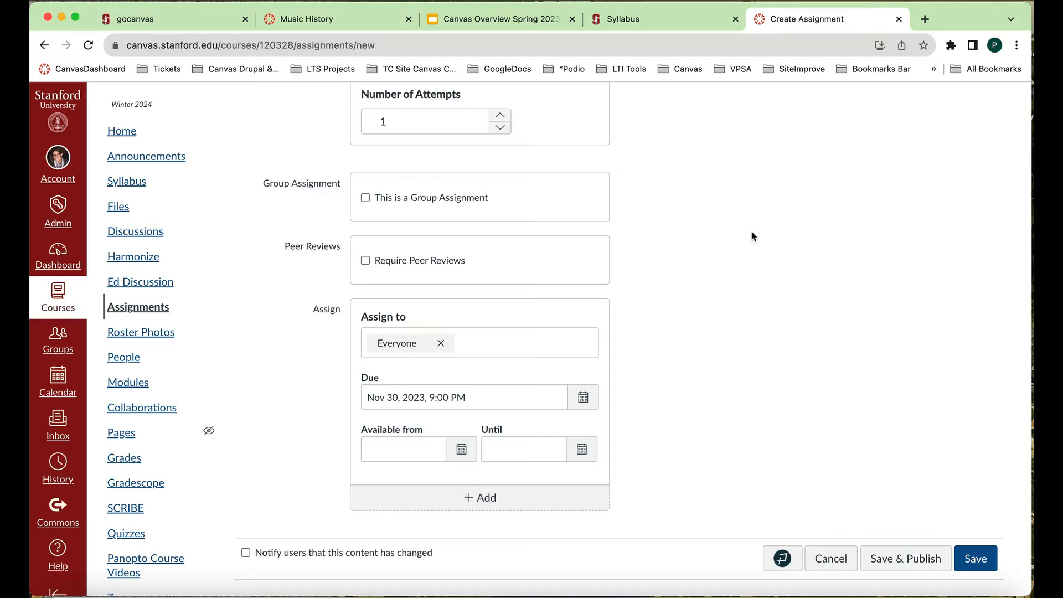
- Make the assignment available from Nov 26, 2023, at 9:00 am
{"action": "left_click", "coordinate": [458, 450]}
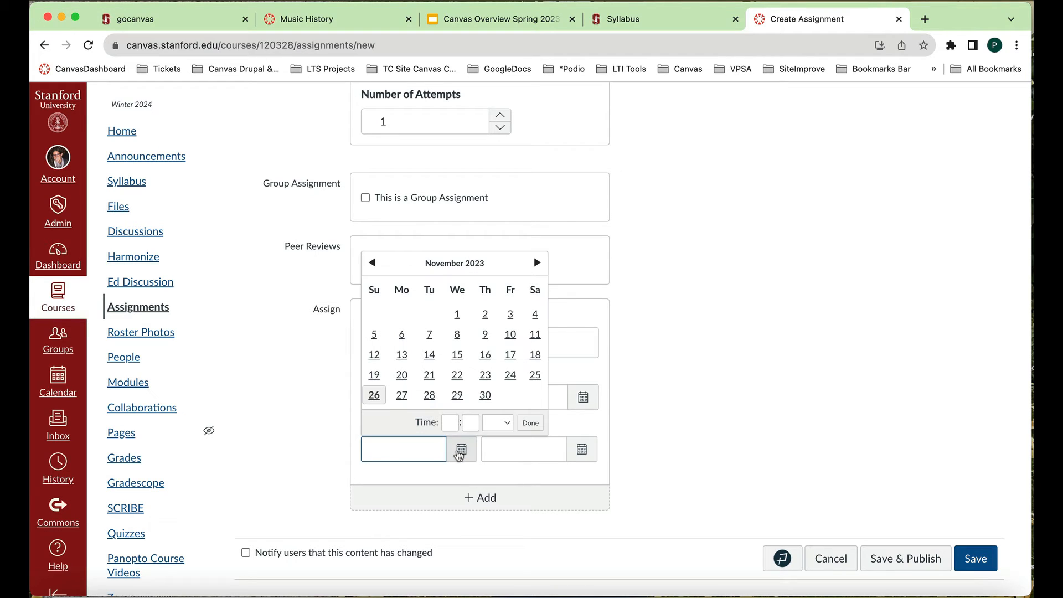
{"action": "left_click", "coordinate": [373, 395]}
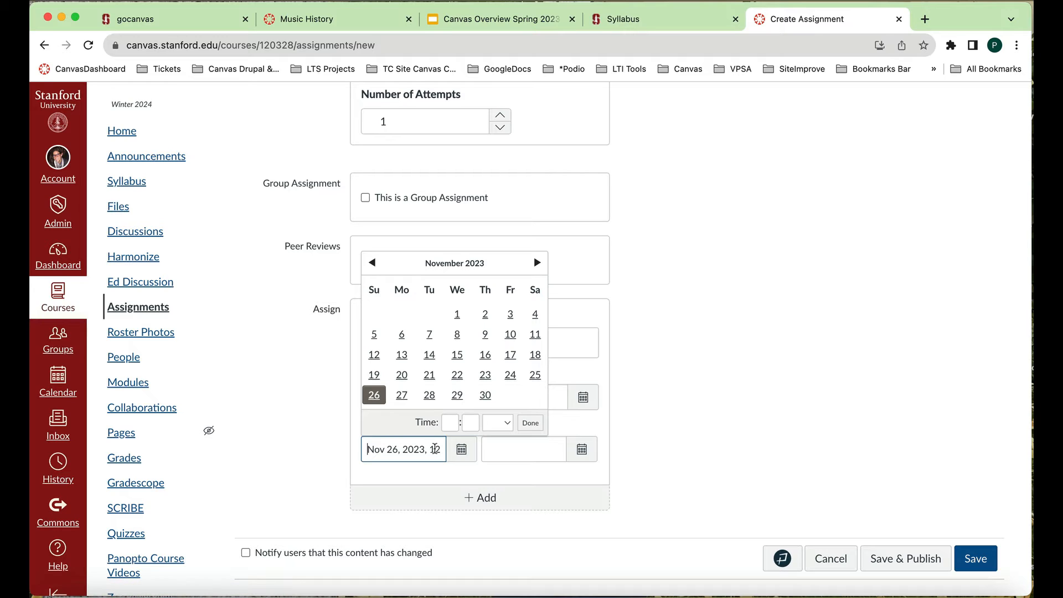
{"action": "left_click", "coordinate": [448, 423]}
{"action": "left_click", "coordinate": [470, 426]}
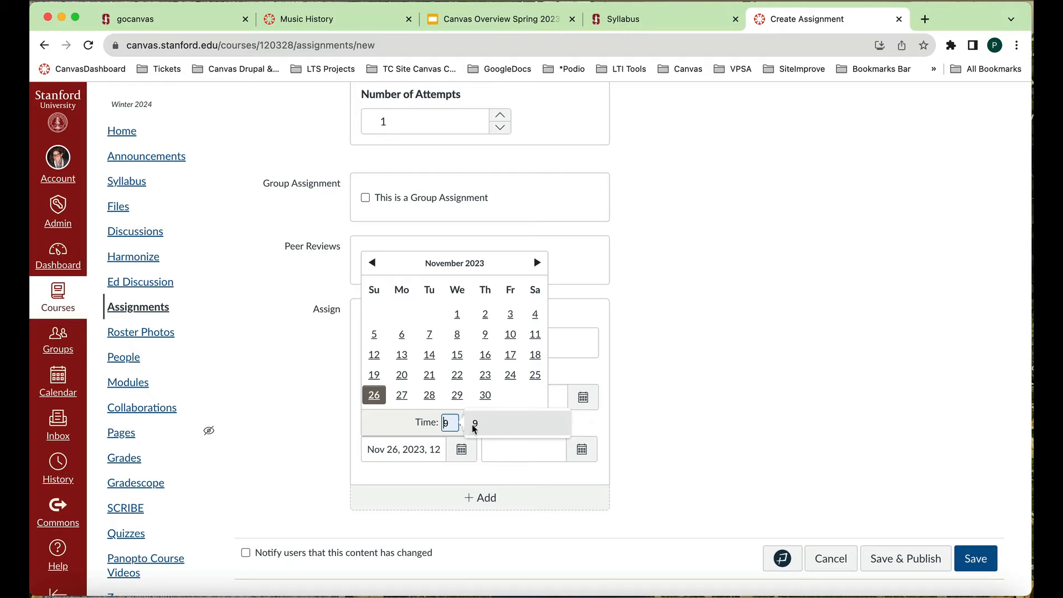
{"action": "left_click", "coordinate": [476, 421]}
{"action": "type", "text": "00"}
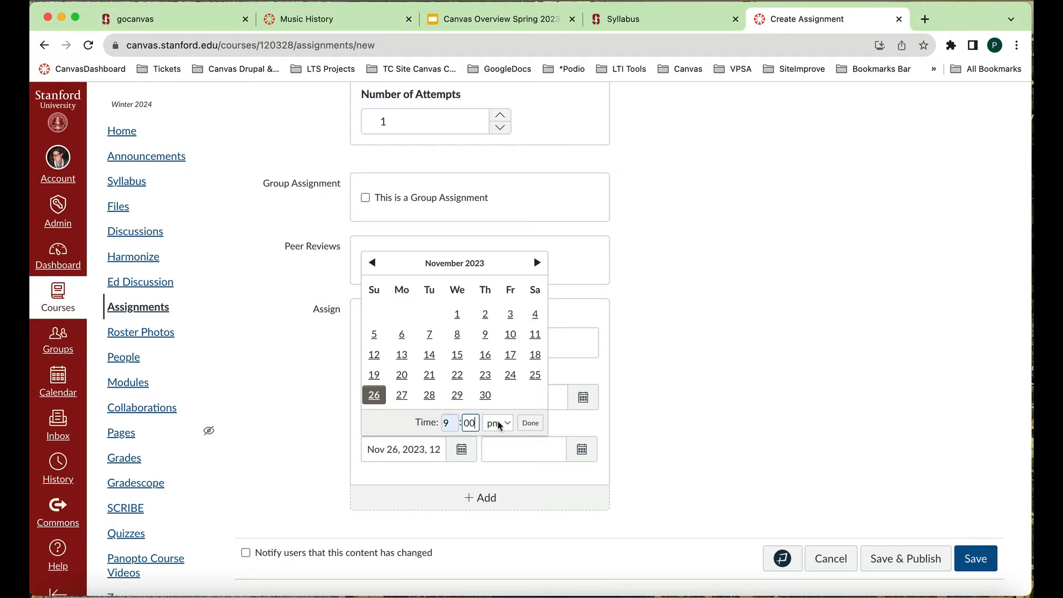
{"action": "left_click", "coordinate": [497, 423]}
{"action": "left_click", "coordinate": [500, 409]}
{"action": "left_click", "coordinate": [529, 423]}
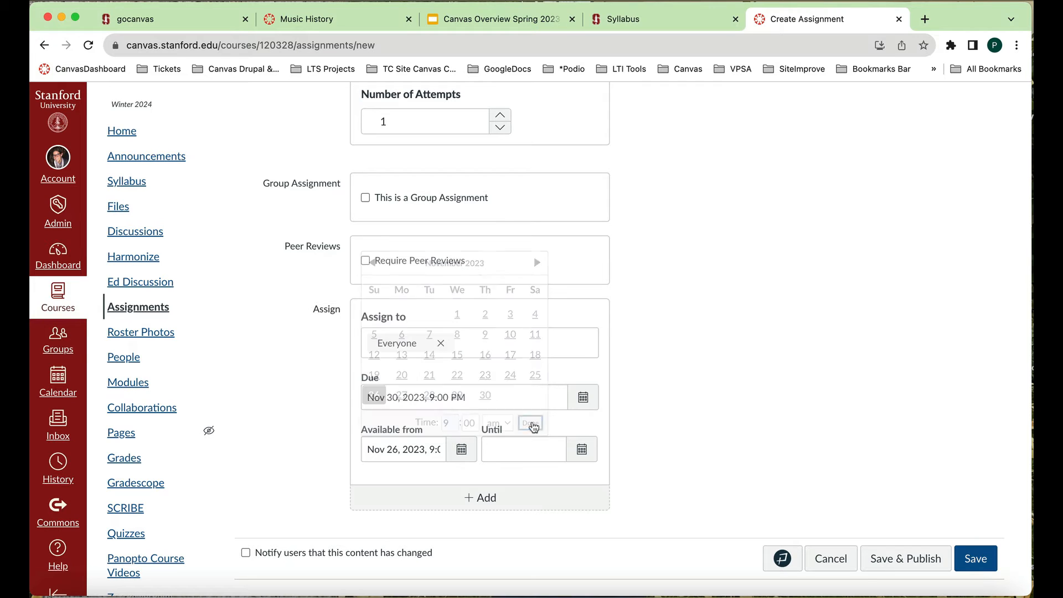
- Set the assignment's Until date to Nov 30, 2023, at 9:00 pm, and save and publish the assignment
{"action": "left_click", "coordinate": [583, 450]}
{"action": "left_click", "coordinate": [606, 395]}
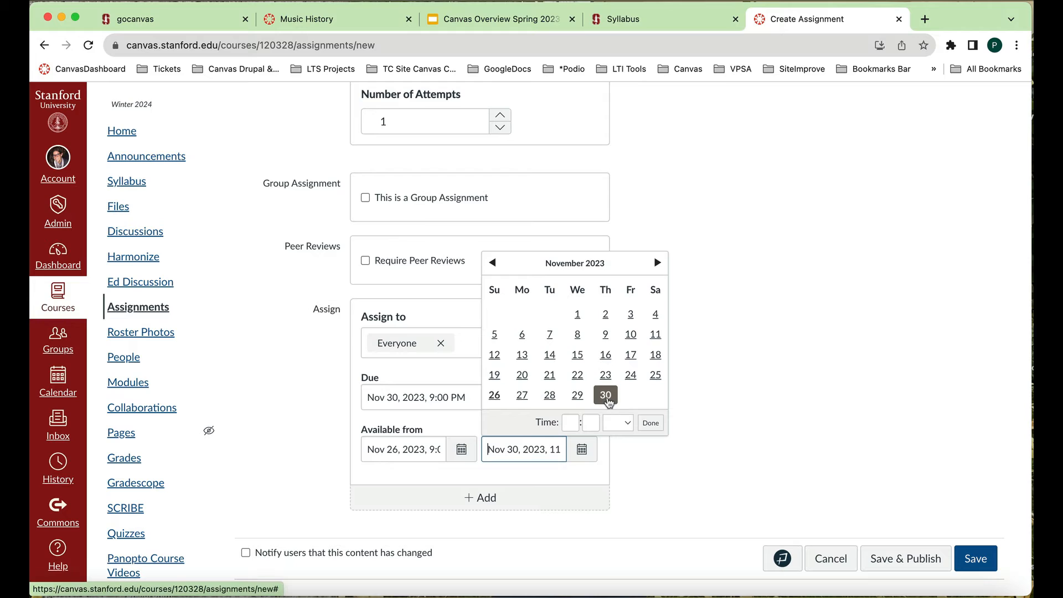
{"action": "left_click", "coordinate": [571, 423]}
{"action": "type", "text": "9"}
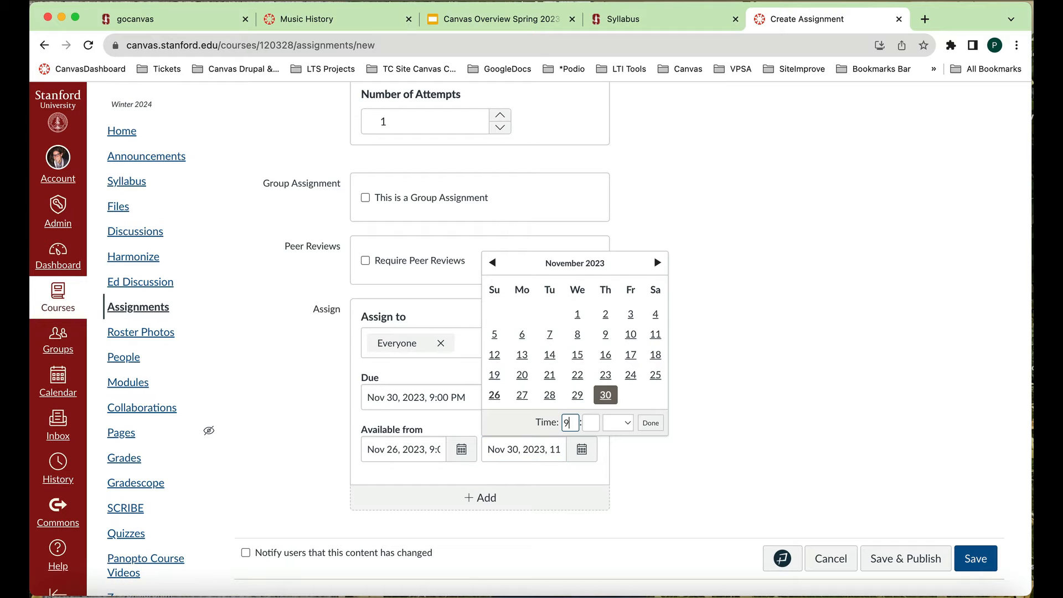
{"action": "left_click", "coordinate": [589, 423]}
{"action": "type", "text": "00"}
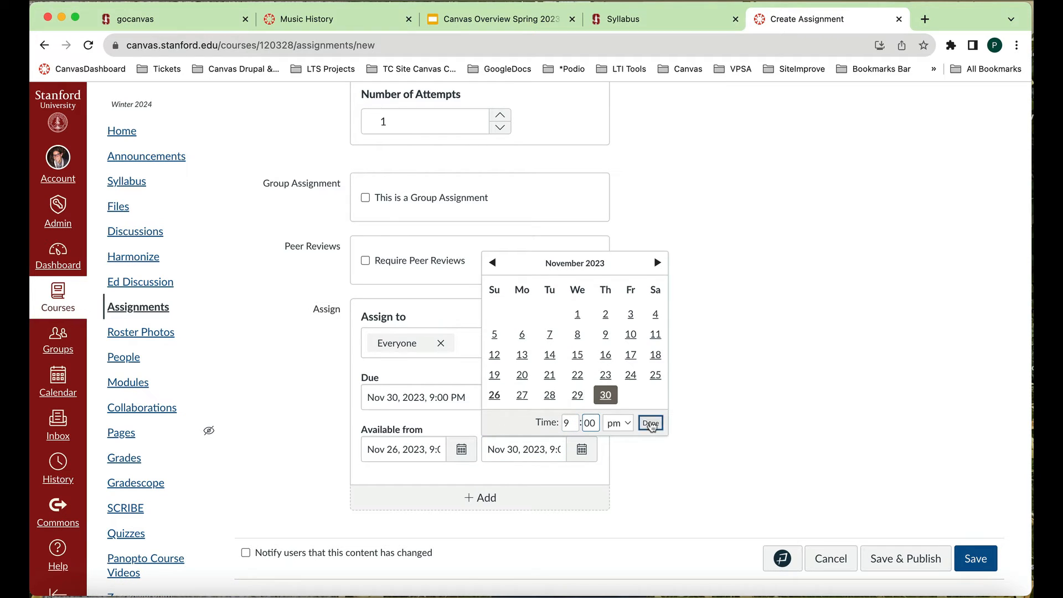
{"action": "left_click", "coordinate": [650, 423]}
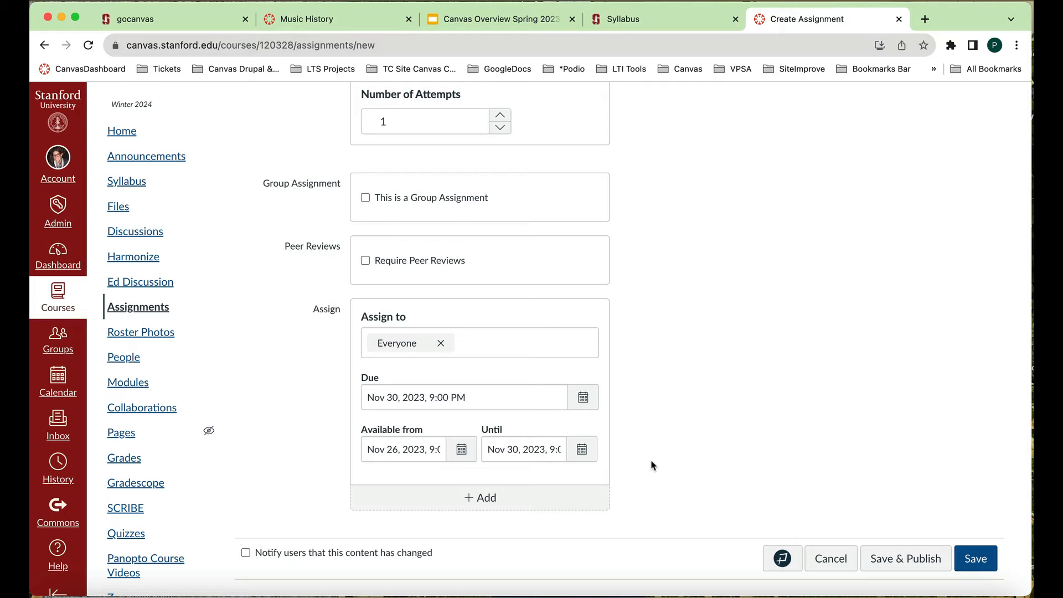
{"action": "left_click", "coordinate": [898, 559]}
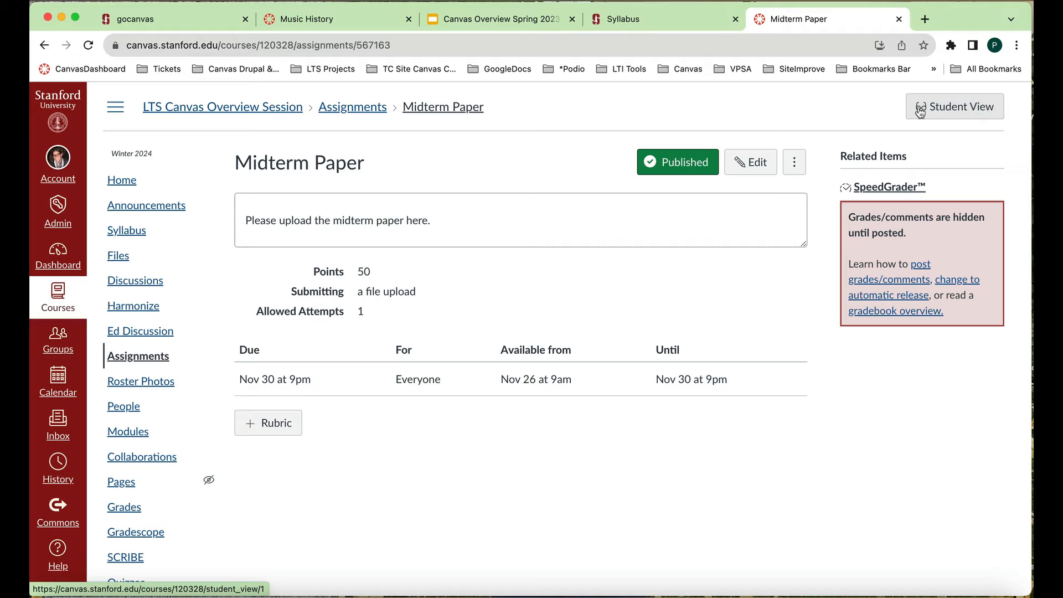
- Start the Midterm Paper assignment in Student View and choose the file Winter2024Biodiversity for upload
{"action": "left_click", "coordinate": [950, 113]}
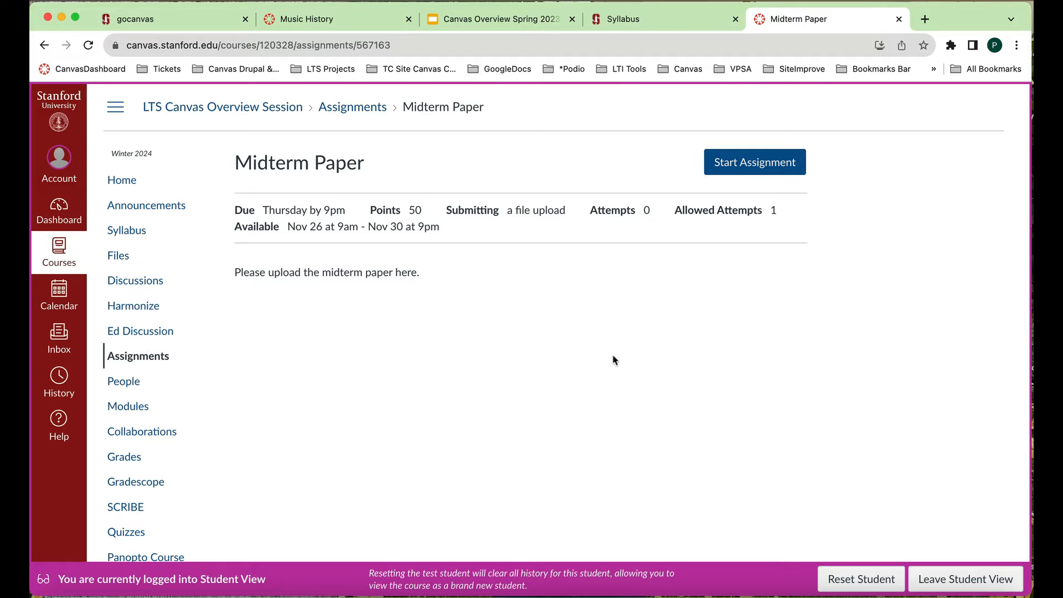
{"action": "left_click", "coordinate": [770, 167]}
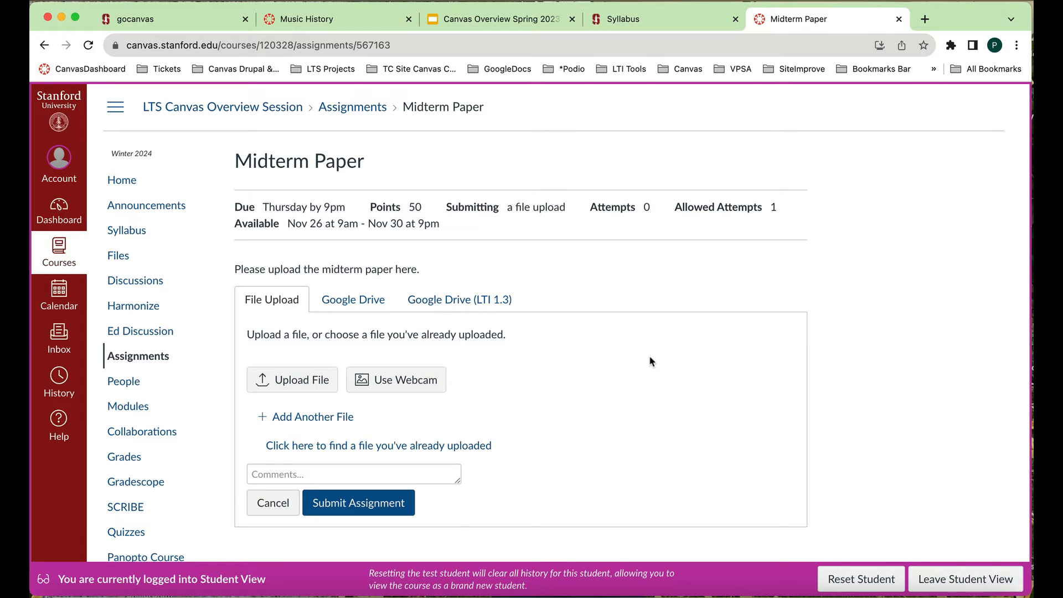
{"action": "left_click", "coordinate": [281, 383]}
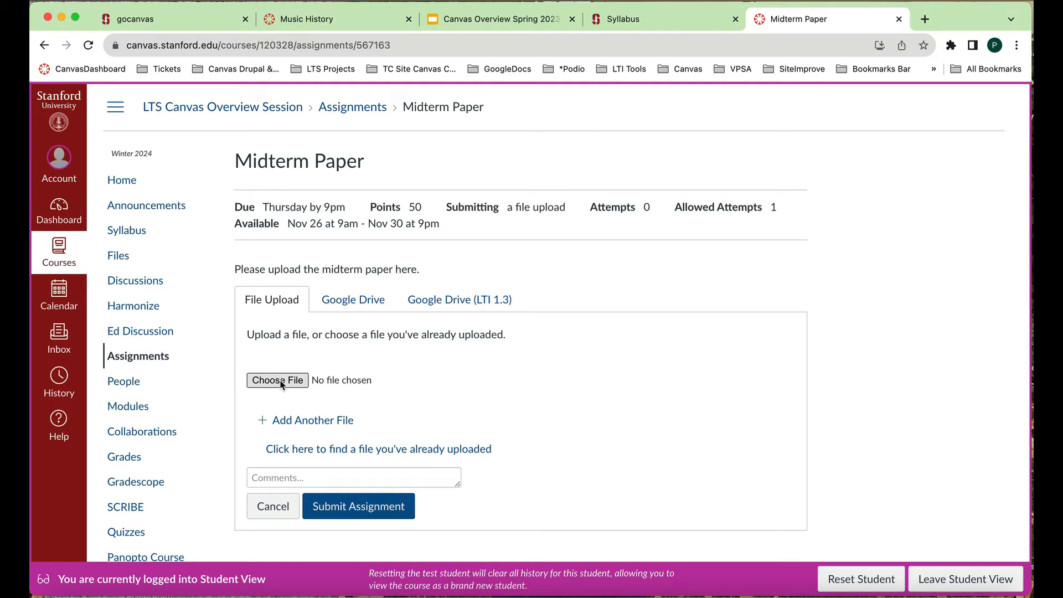
{"action": "left_click", "coordinate": [281, 382]}
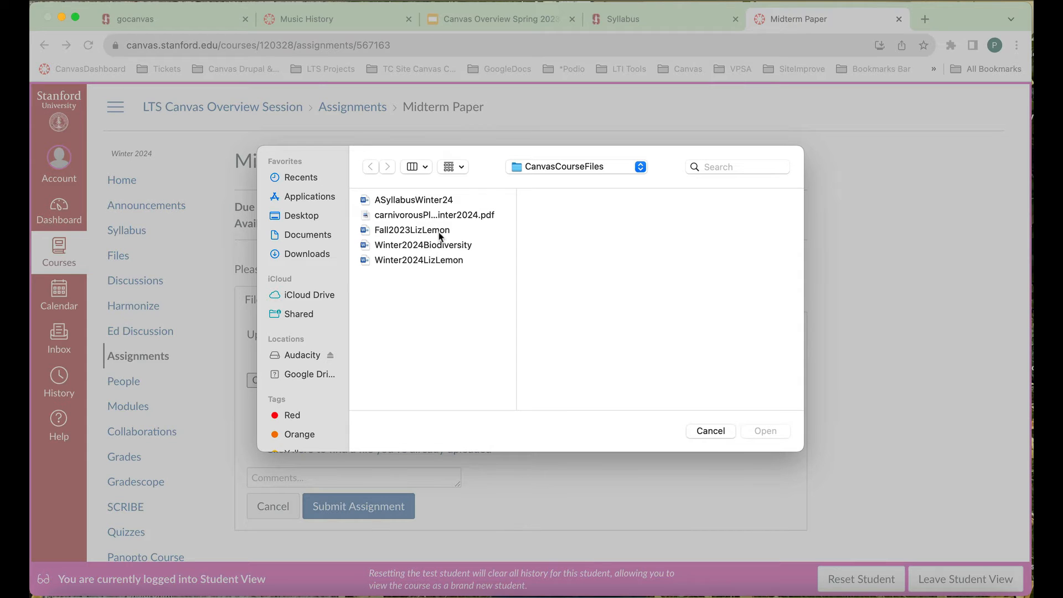
{"action": "left_click", "coordinate": [441, 248]}
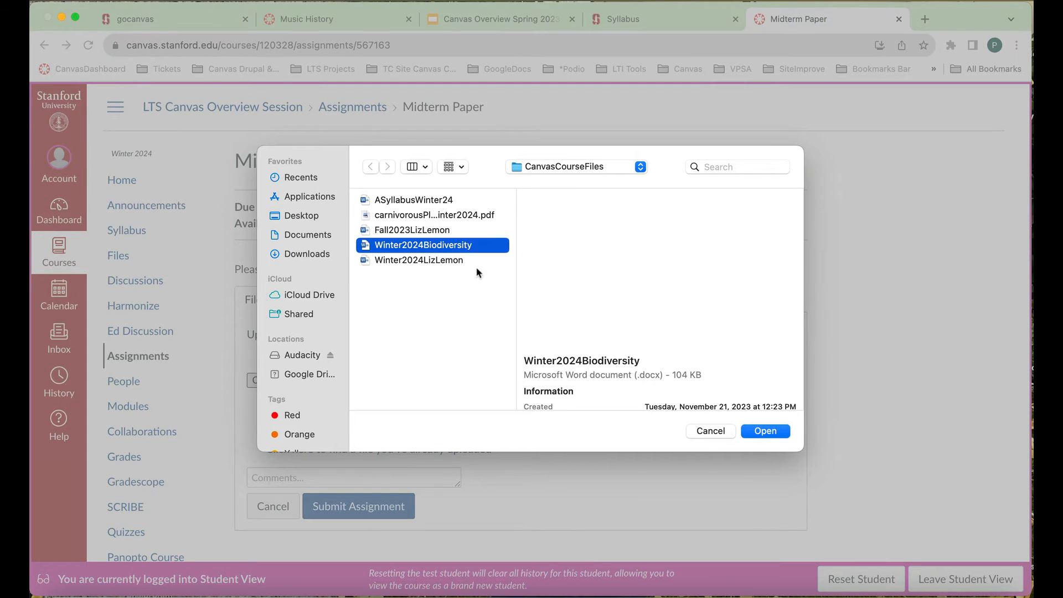
{"action": "left_click", "coordinate": [782, 433]}
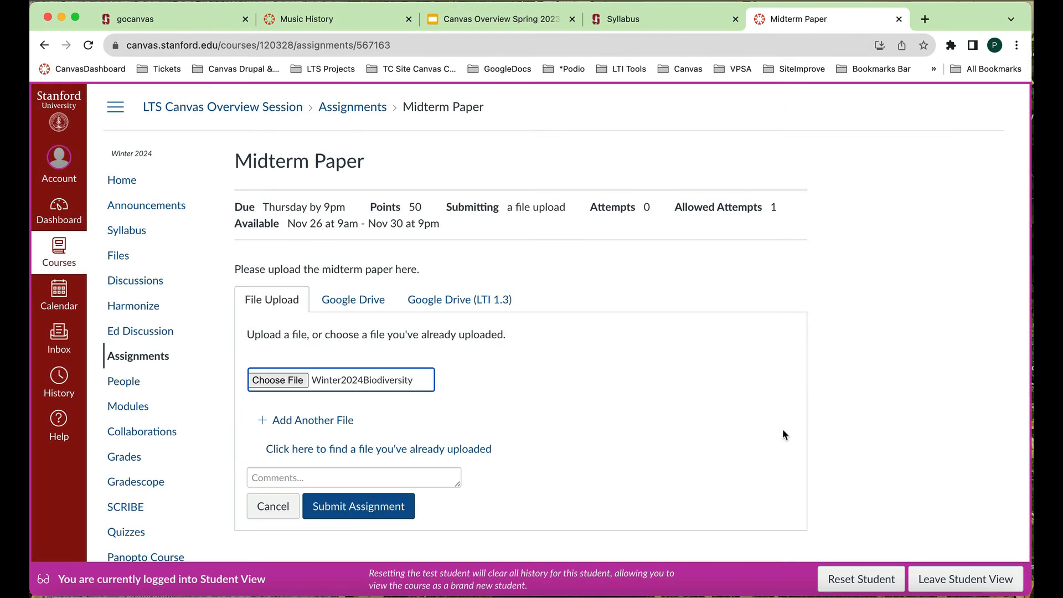
- Add a submission comment with the submitter's last name followed by "Midterm", and submit the assignment
{"action": "left_click", "coordinate": [437, 471]}
{"action": "type", "text": "Cole"}
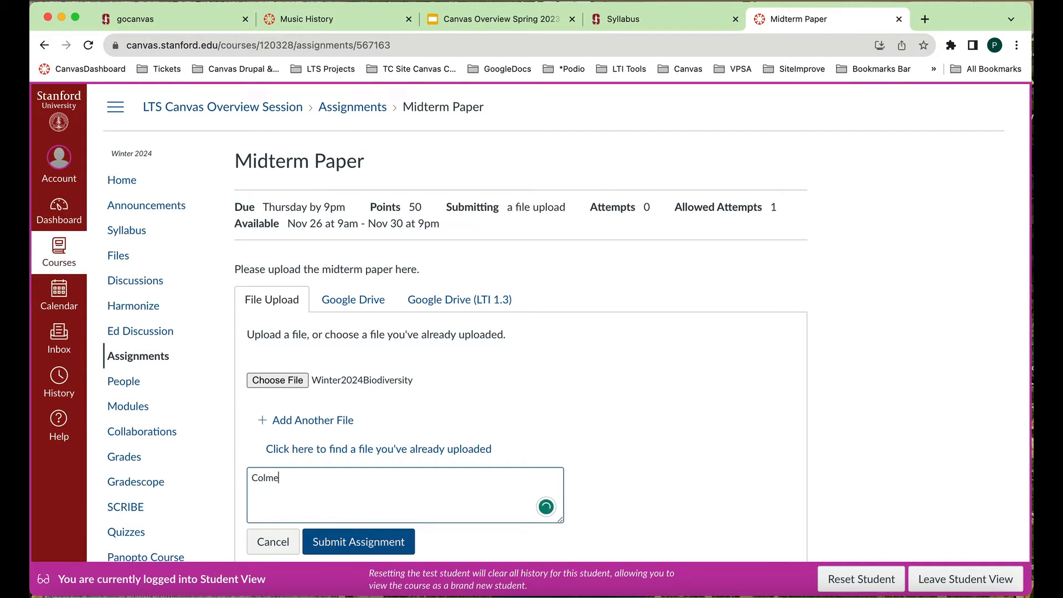
{"action": "type", "text": "man. Midterm"}
{"action": "left_click", "coordinate": [380, 542]}
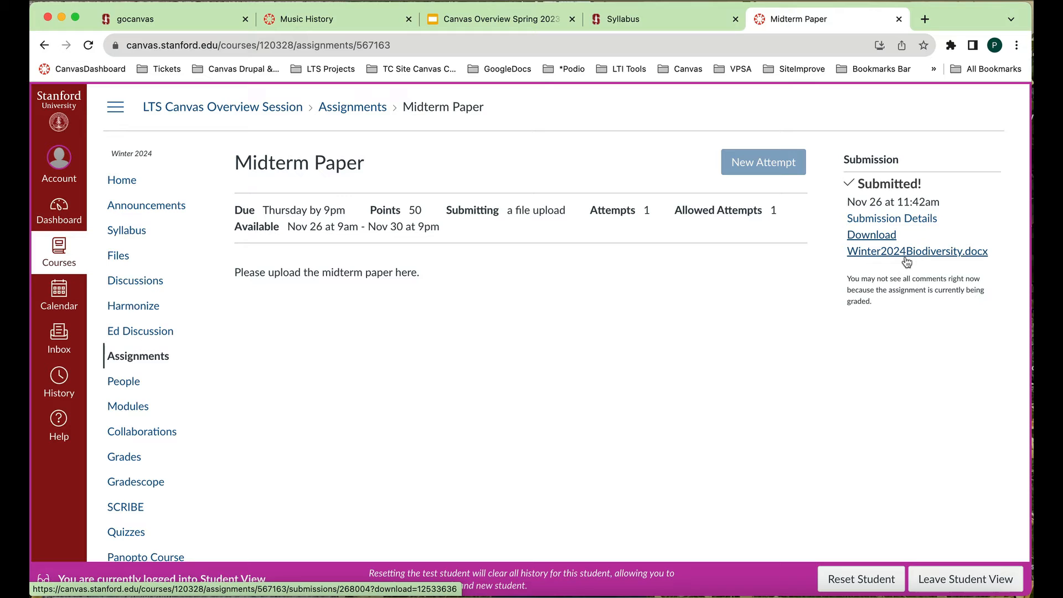
- Leave Student View, open the Midterm Paper submissions in SpeedGrader and dismiss the data loss warning
{"action": "left_click", "coordinate": [953, 579]}
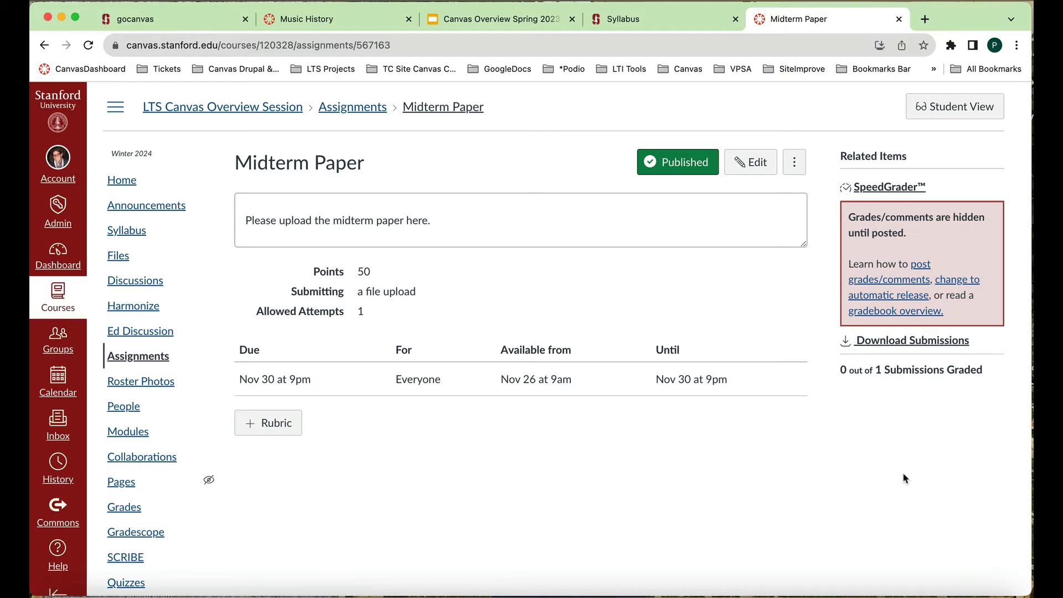
{"action": "left_click", "coordinate": [884, 188]}
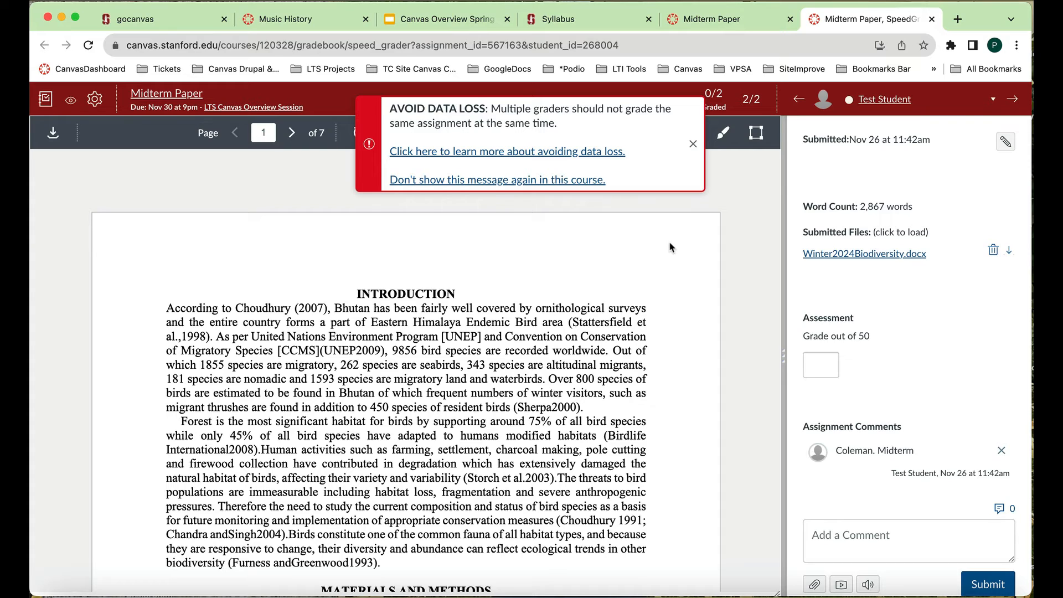
{"action": "left_click", "coordinate": [694, 146]}
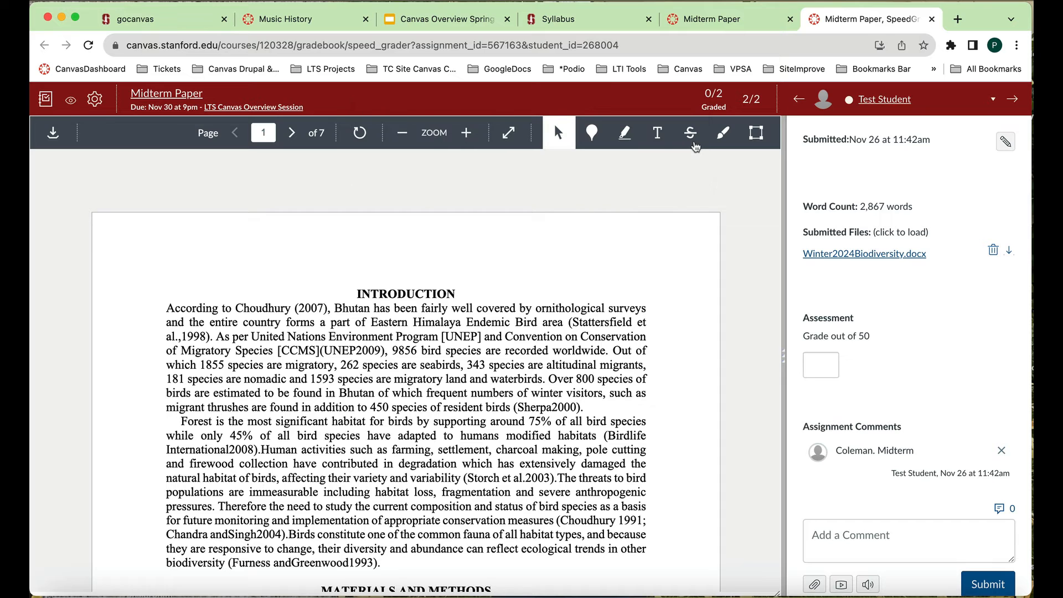
- Place a blue point annotation on "ornithological" in the introduction's first line with the comment "Great Job!"
{"action": "scroll", "coordinate": [625, 350], "scroll_direction": "down", "scroll_amount": 1}
{"action": "scroll", "coordinate": [625, 350], "scroll_direction": "up", "scroll_amount": 1}
{"action": "scroll", "coordinate": [507, 395], "scroll_direction": "down", "scroll_amount": 3}
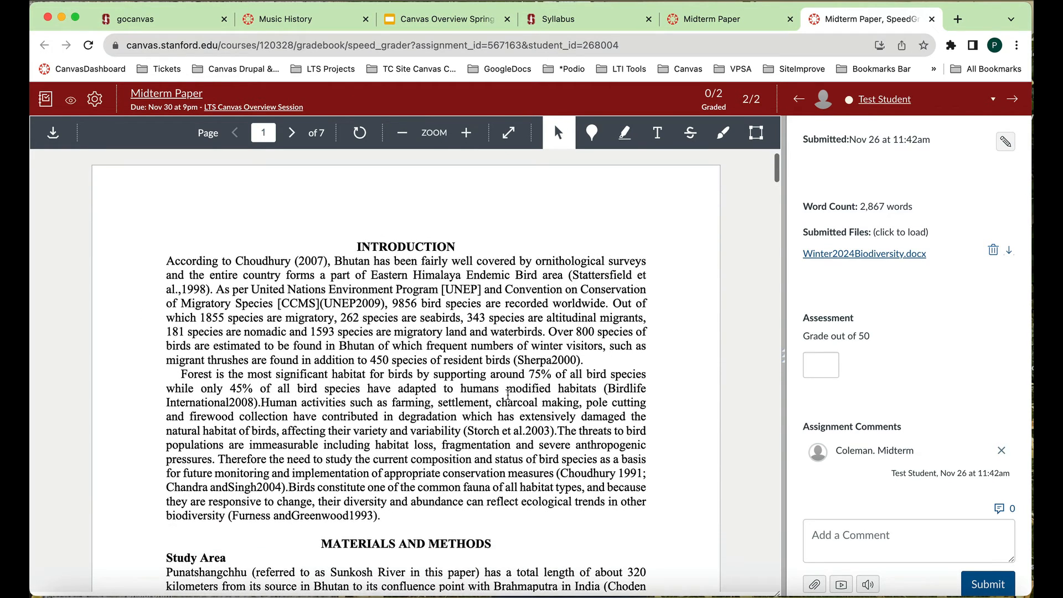
{"action": "left_click", "coordinate": [593, 134]}
{"action": "left_click", "coordinate": [418, 243]}
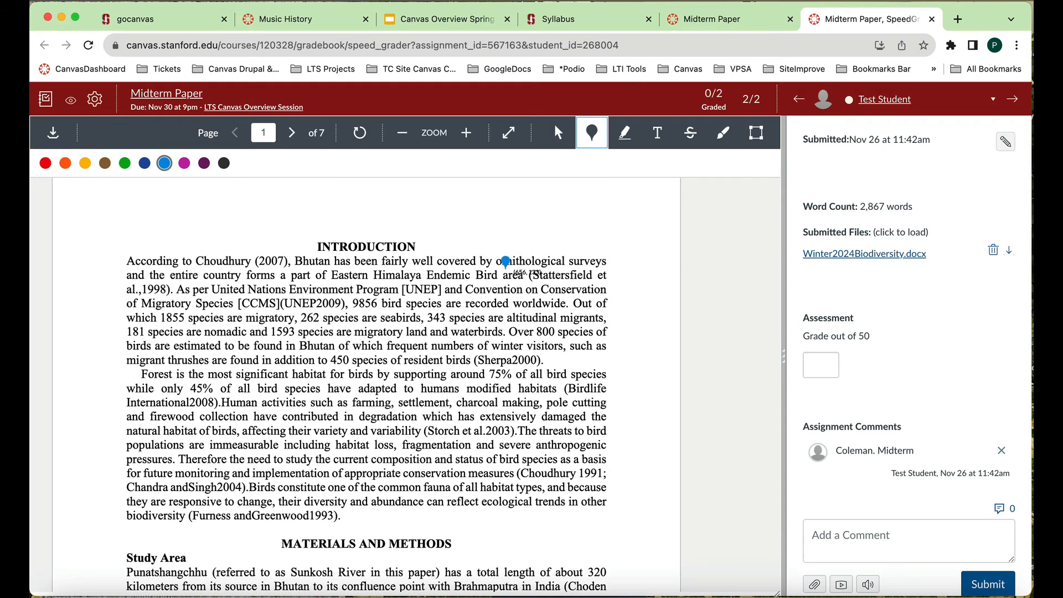
{"action": "type", "text": "Great Job!"}
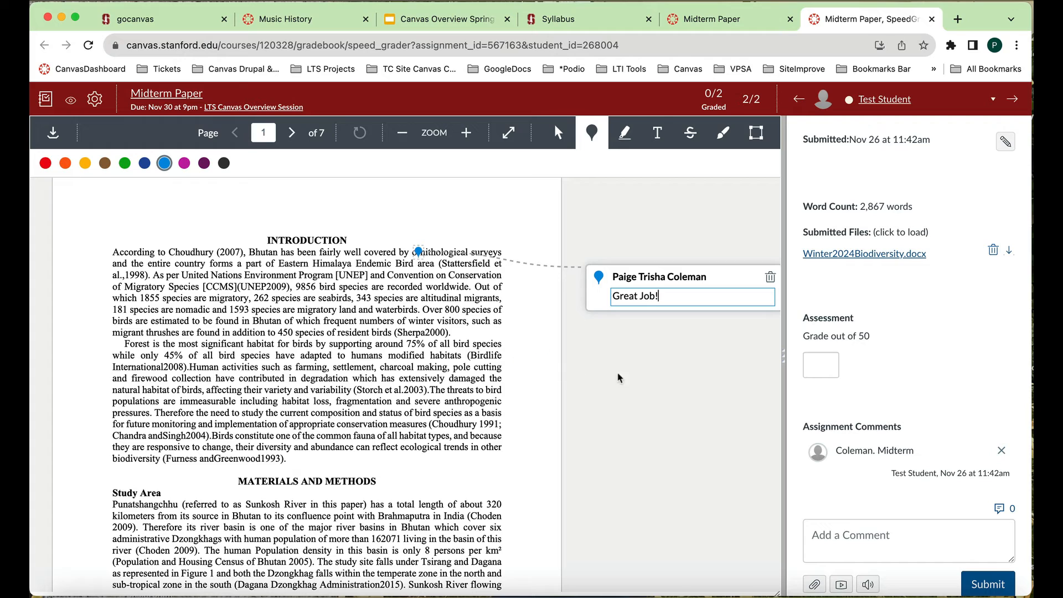
- Highlight in green the text from "species are nomadic" through "Forest is the most significant habitat"
{"action": "left_click", "coordinate": [625, 133]}
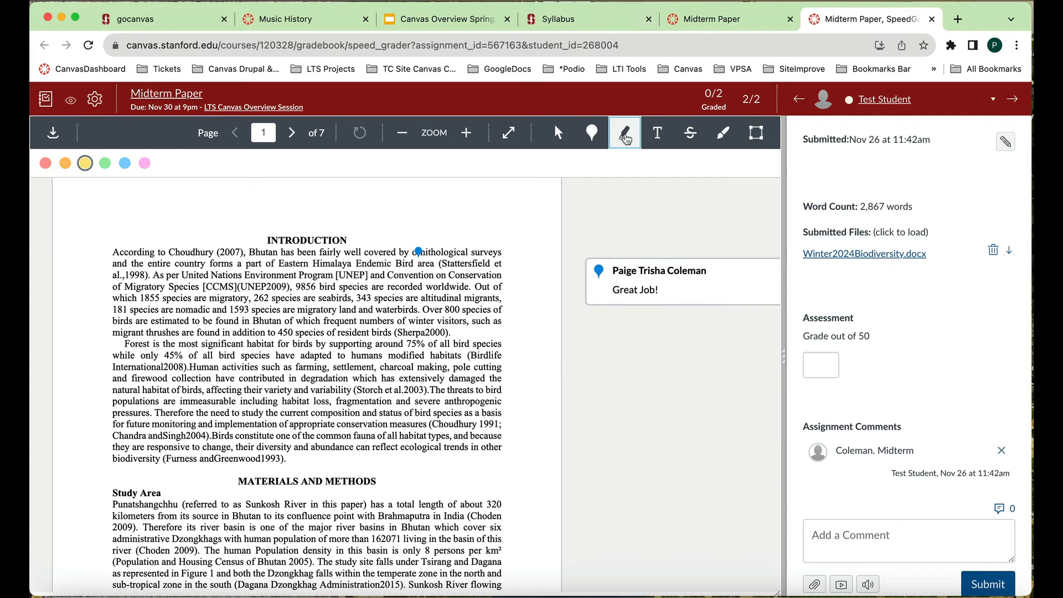
{"action": "left_click", "coordinate": [105, 163]}
{"action": "left_click_drag", "start_coordinate": [120, 309], "coordinate": [275, 344]}
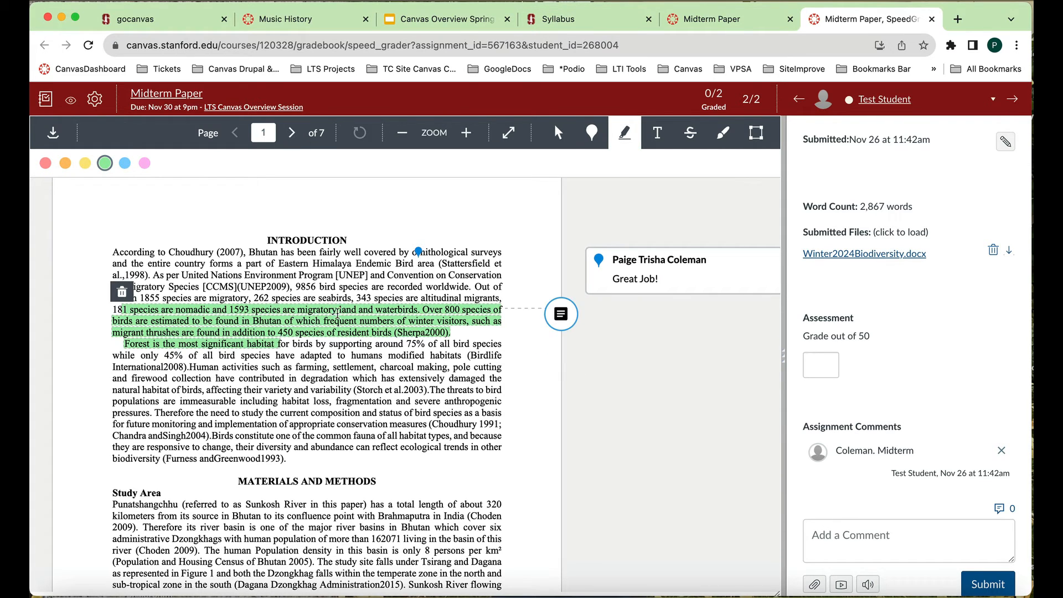
- Strike out in dark purple the text from the end of the introduction's second paragraph into the Study Area section
{"action": "left_click", "coordinate": [690, 133]}
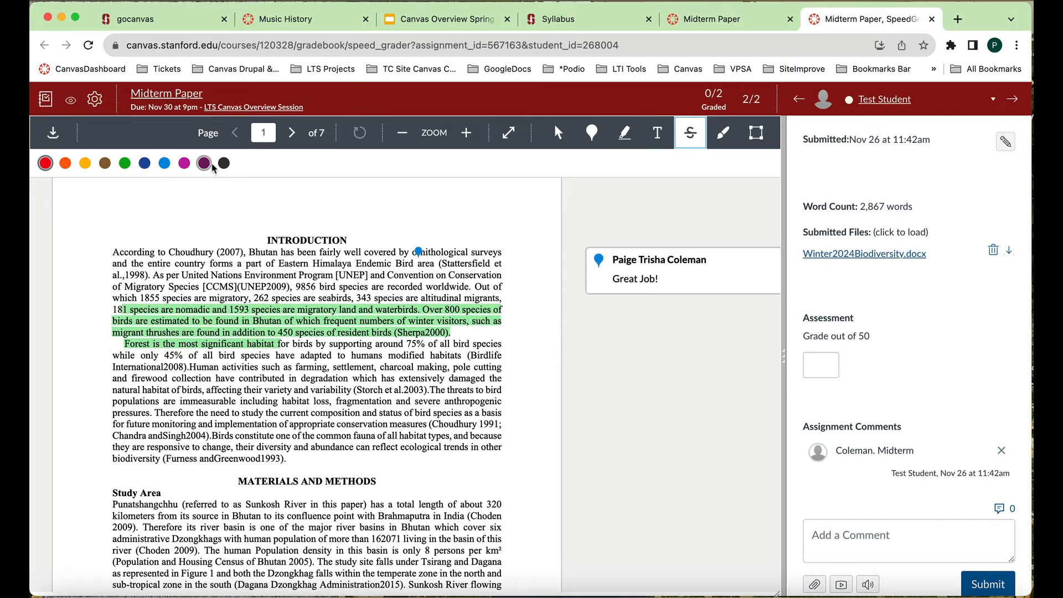
{"action": "mouse_move", "coordinate": [348, 398]}
{"action": "left_mouse_down"}
{"action": "mouse_move", "coordinate": [451, 400]}
{"action": "mouse_move", "coordinate": [496, 412]}
{"action": "mouse_move", "coordinate": [505, 435]}
{"action": "left_mouse_up"}
{"action": "scroll", "coordinate": [505, 434], "scroll_direction": "down", "scroll_amount": 4}
{"action": "scroll", "coordinate": [505, 435], "scroll_direction": "up", "scroll_amount": 5}
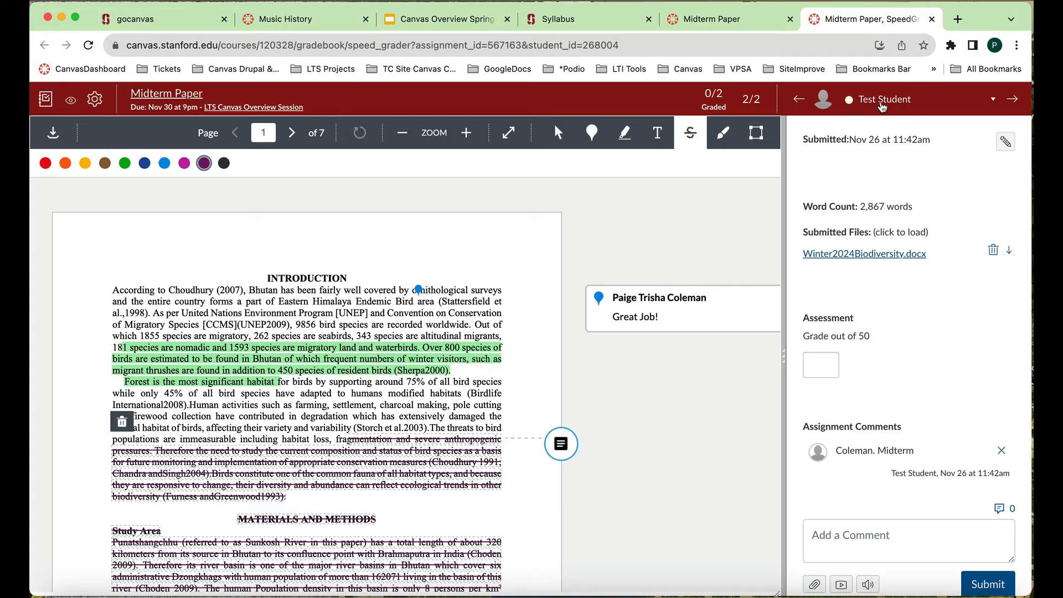
- View the other student's submission page, return to Test Student and review the grade and comment area
{"action": "left_click", "coordinate": [1014, 99]}
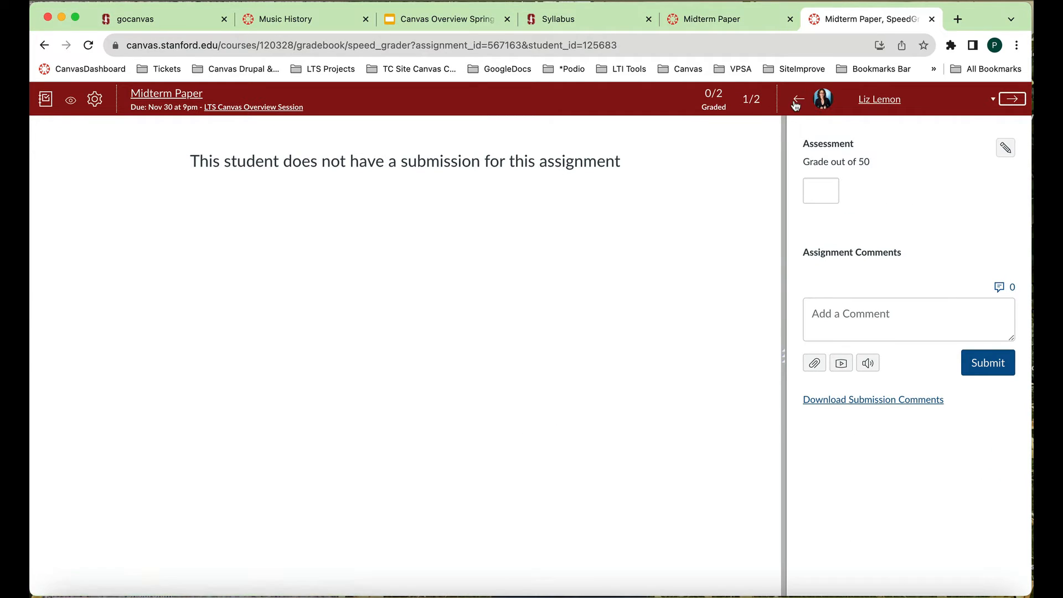
{"action": "left_click", "coordinate": [797, 100]}
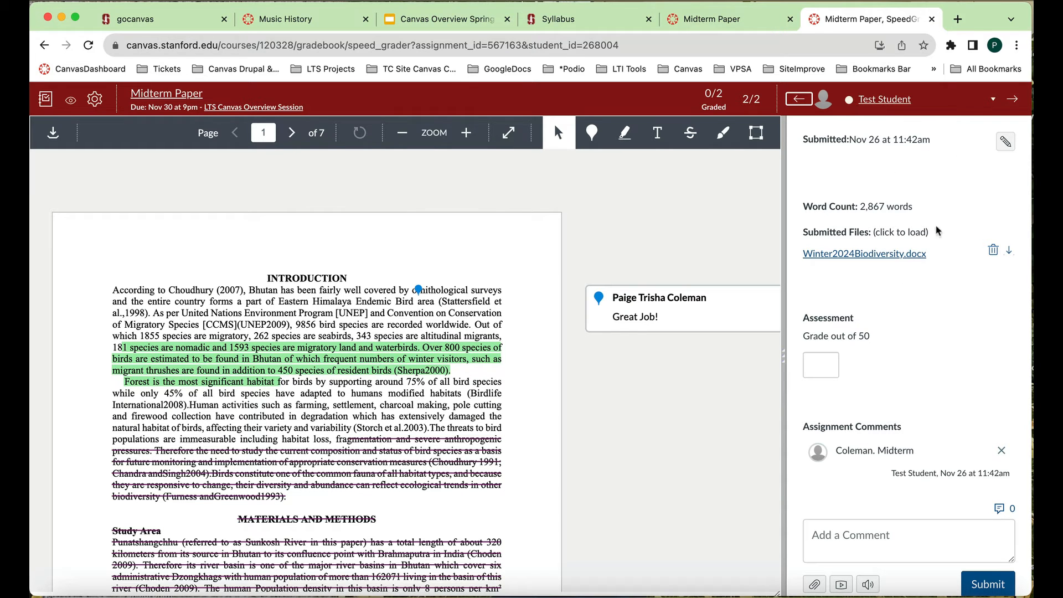
{"action": "scroll", "coordinate": [929, 307], "scroll_direction": "down", "scroll_amount": 3}
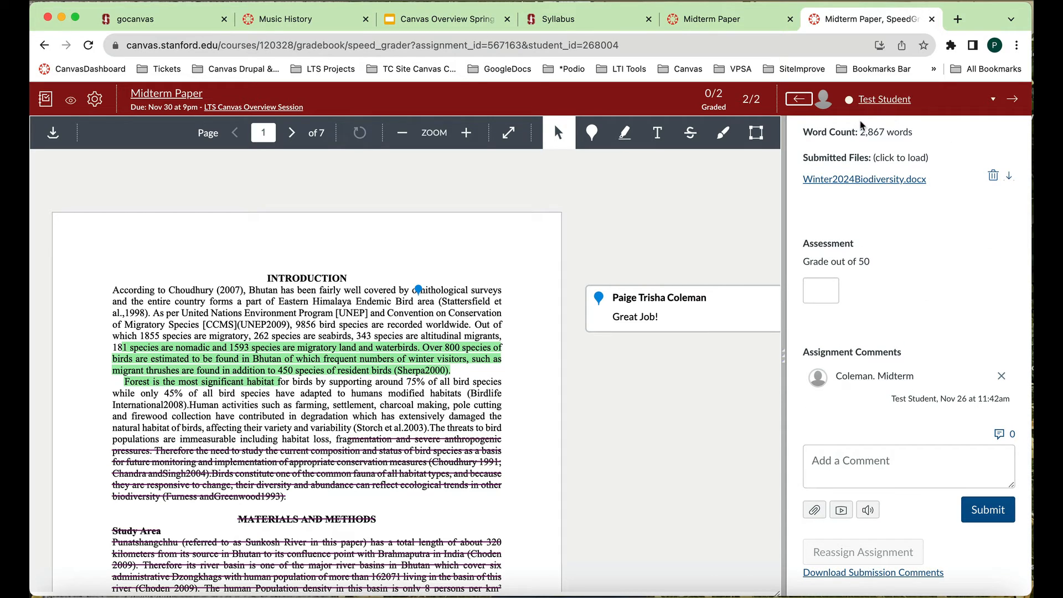
- Add the assignment comment "Great Job!" to Test Student's Midterm Paper submission and submit it
{"action": "scroll", "coordinate": [896, 274], "scroll_direction": "up", "scroll_amount": 2}
{"action": "scroll", "coordinate": [896, 275], "scroll_direction": "up", "scroll_amount": 2}
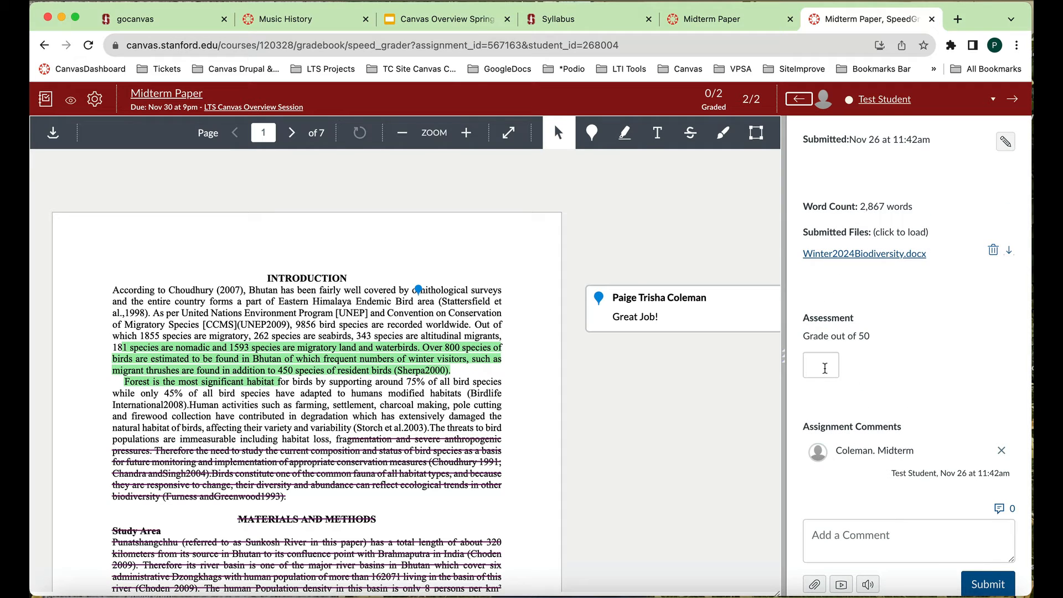
{"action": "scroll", "coordinate": [823, 371], "scroll_direction": "down", "scroll_amount": 2}
{"action": "scroll", "coordinate": [823, 372], "scroll_direction": "down", "scroll_amount": 1}
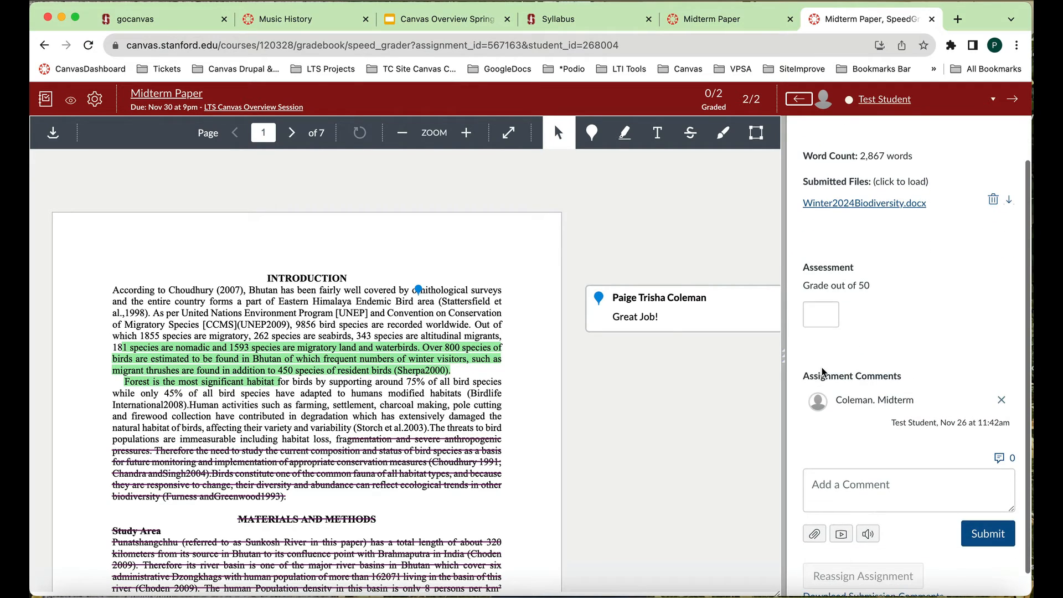
{"action": "left_click", "coordinate": [889, 485]}
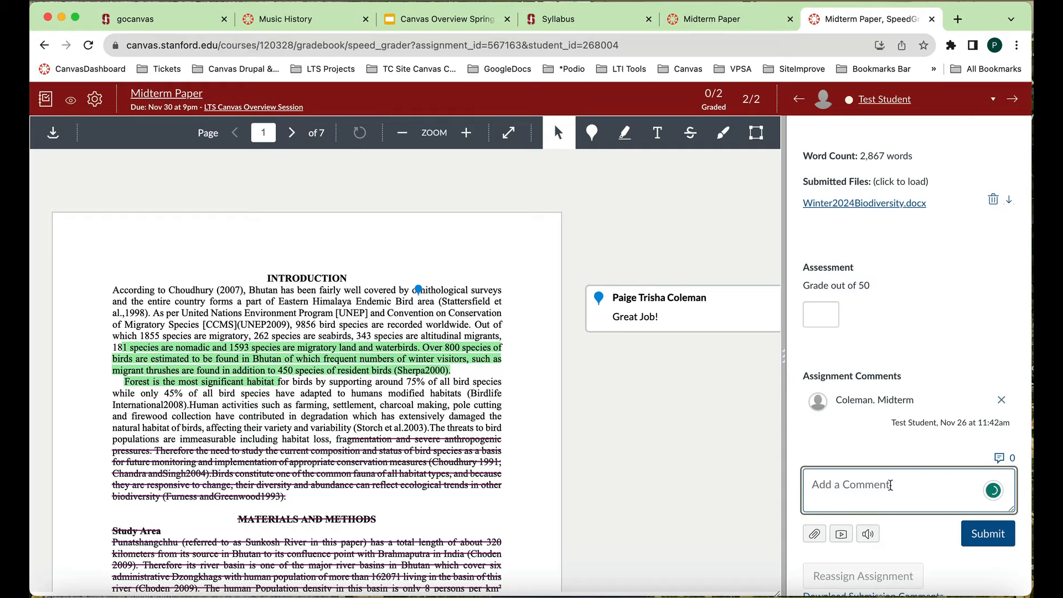
{"action": "type", "text": "Great Job!"}
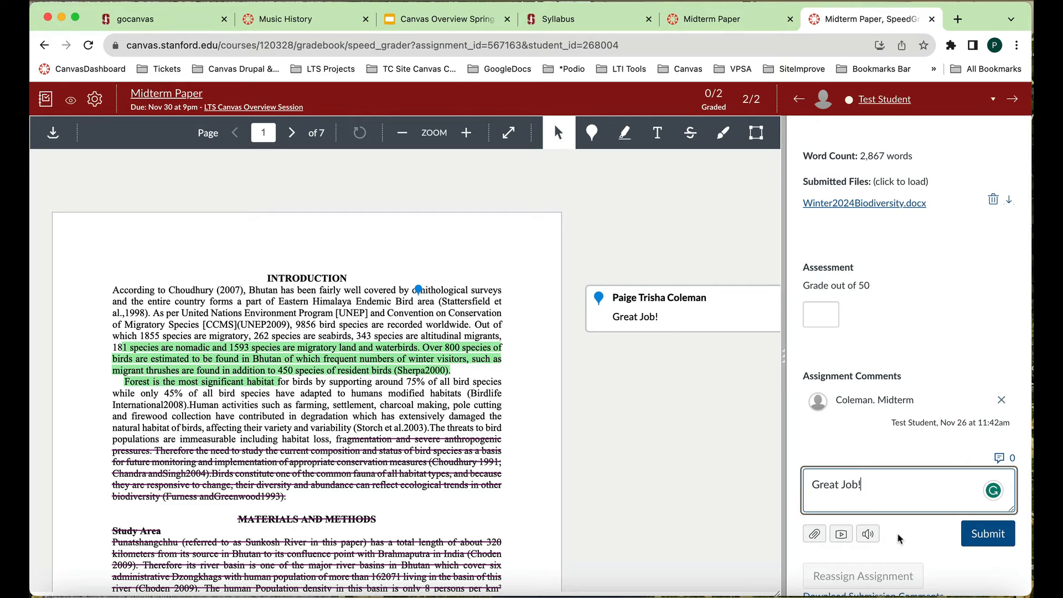
{"action": "scroll", "coordinate": [901, 539], "scroll_direction": "down", "scroll_amount": 1}
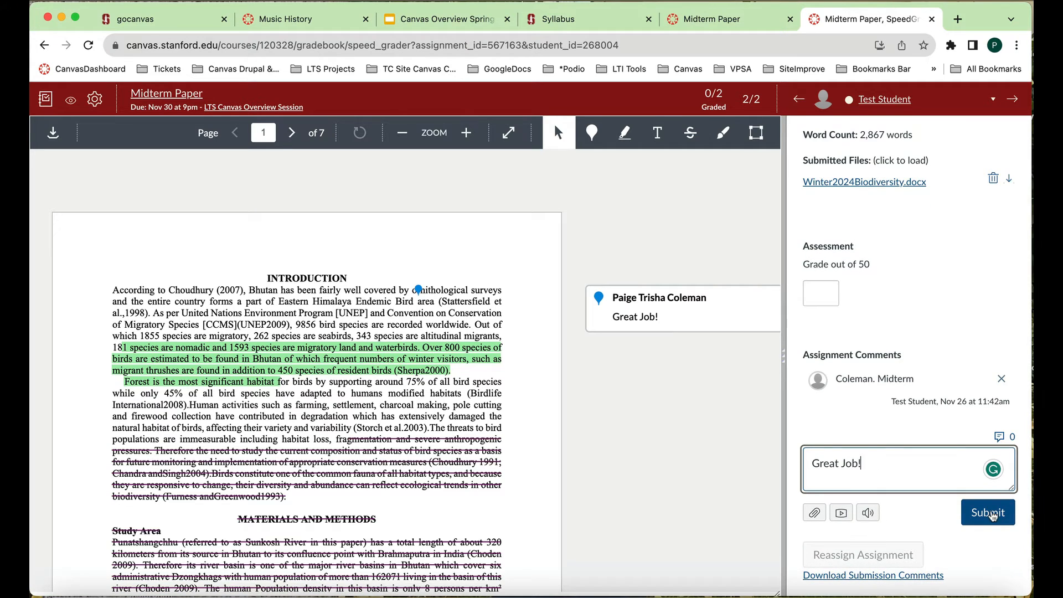
{"action": "left_click", "coordinate": [992, 514]}
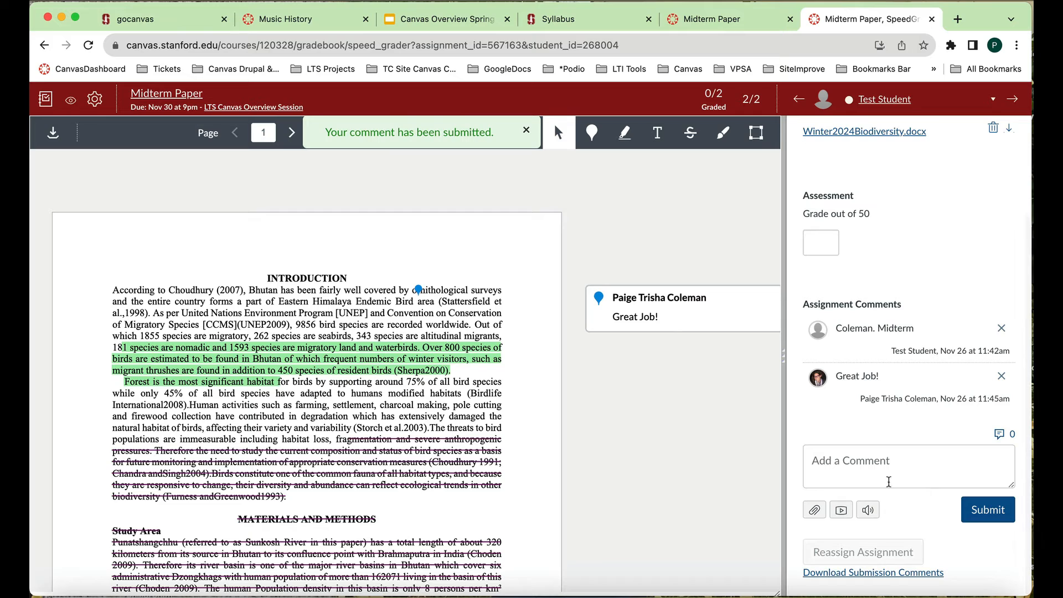
- Grade Test Student's Midterm Paper submission 48 out of 50
{"action": "scroll", "coordinate": [881, 483], "scroll_direction": "up", "scroll_amount": 4}
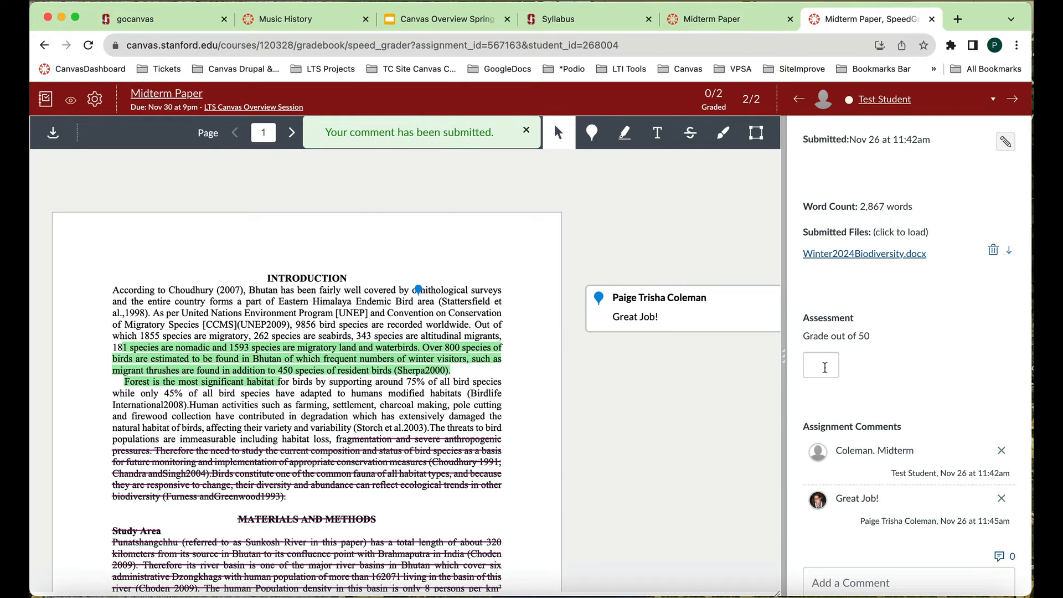
{"action": "left_click", "coordinate": [825, 368]}
{"action": "type", "text": "48"}
{"action": "key", "text": "Return"}
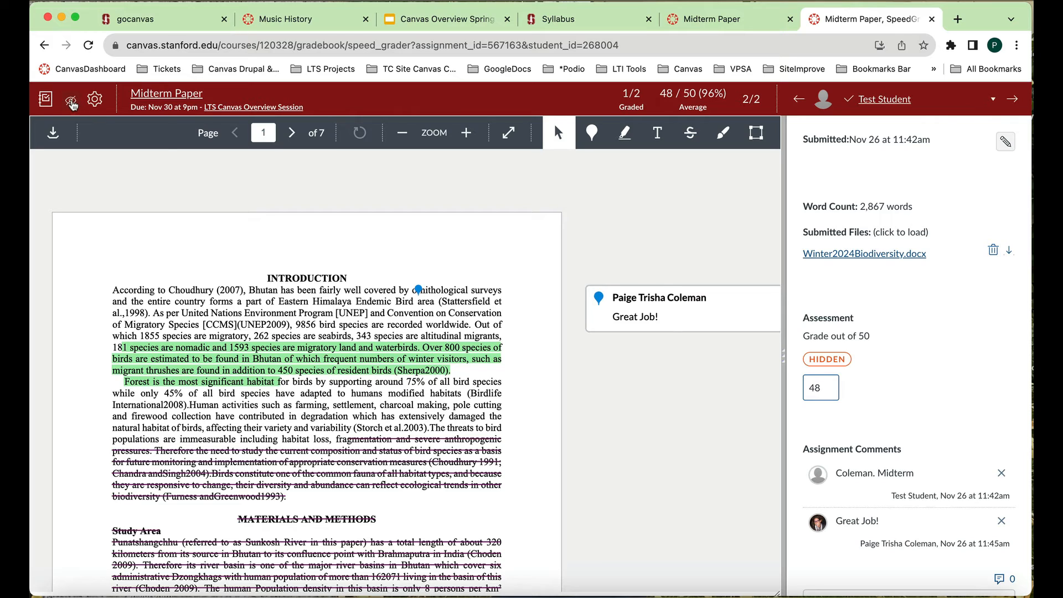
- View the grade posting options in SpeedGrader and open the course's gradebook from the Midterm Paper assignment page
{"action": "left_click", "coordinate": [72, 102]}
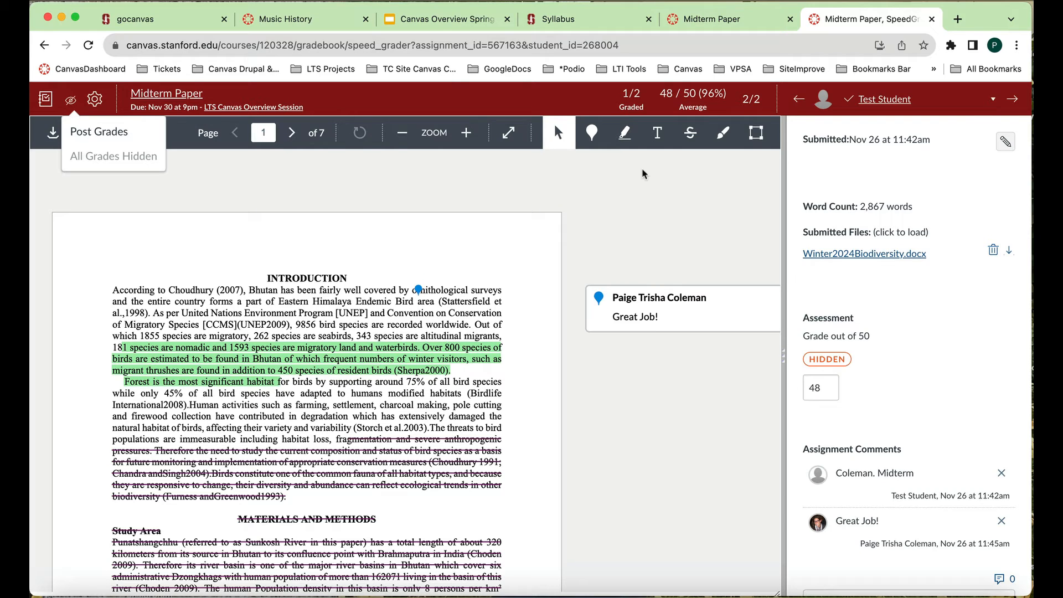
{"action": "left_click", "coordinate": [723, 27]}
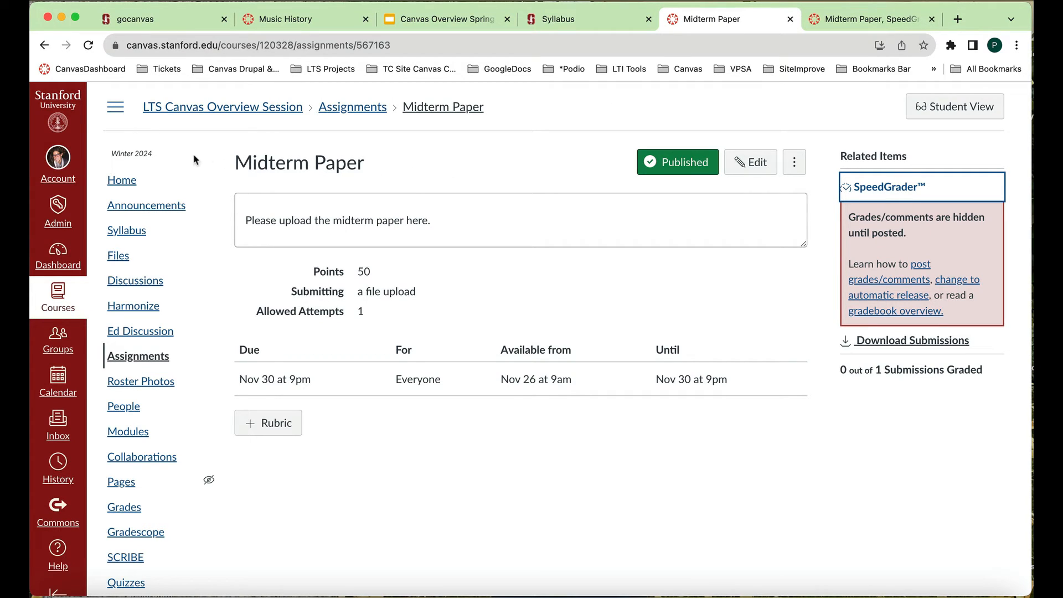
{"action": "scroll", "coordinate": [133, 390], "scroll_direction": "down", "scroll_amount": 2}
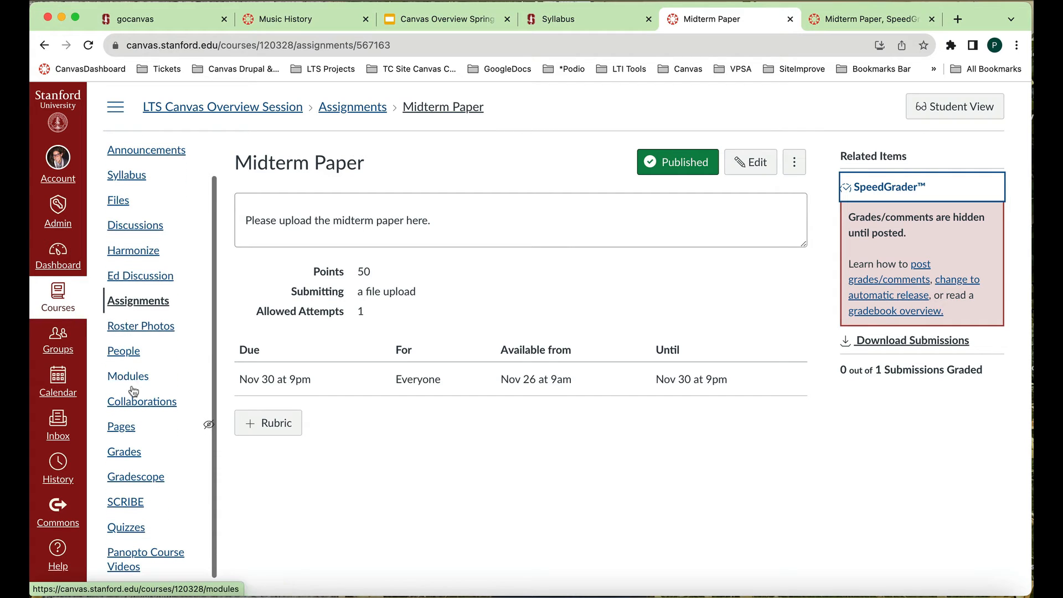
{"action": "left_click", "coordinate": [136, 451]}
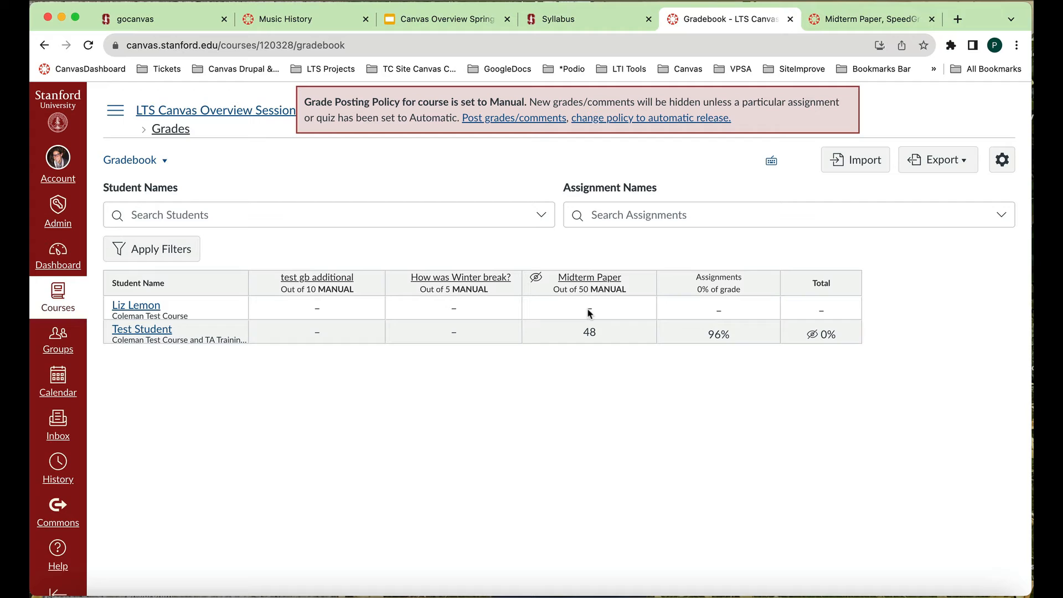
- Post the Midterm Paper grades to everyone from the gradebook
{"action": "left_click", "coordinate": [644, 284]}
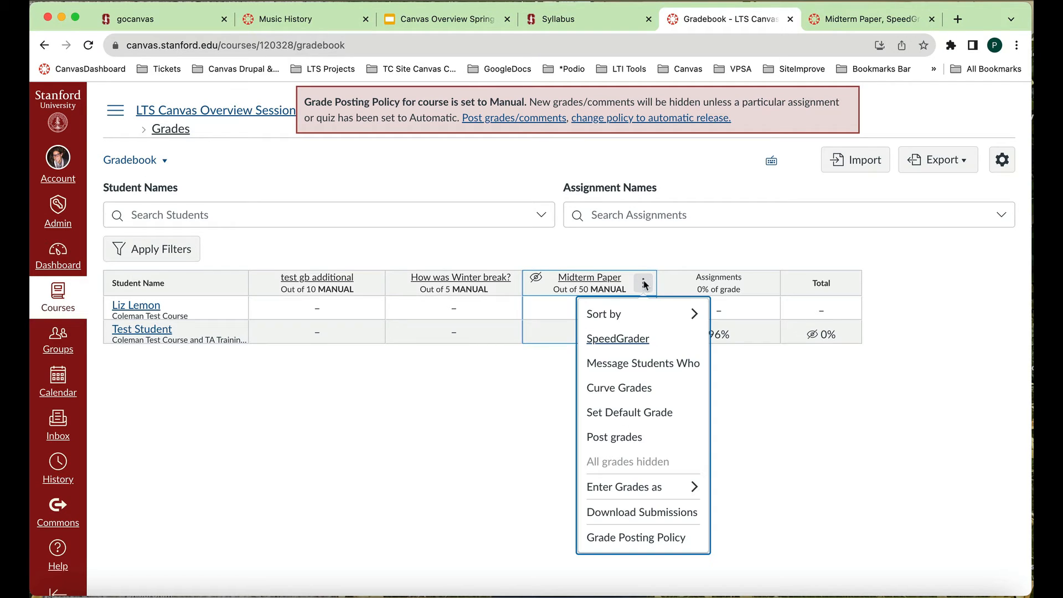
{"action": "left_click", "coordinate": [643, 284]}
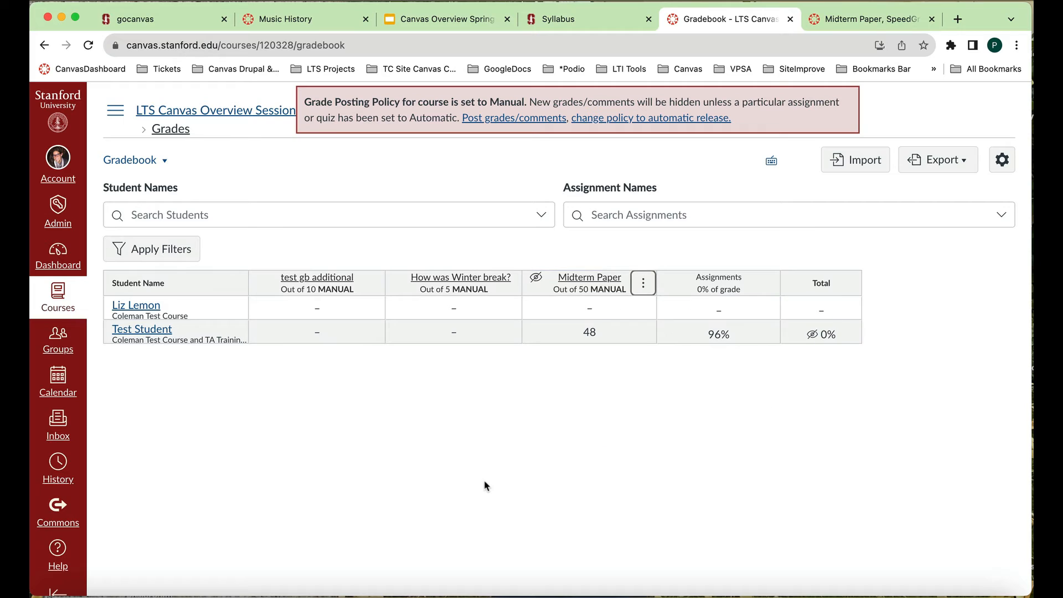
{"action": "left_click", "coordinate": [643, 287]}
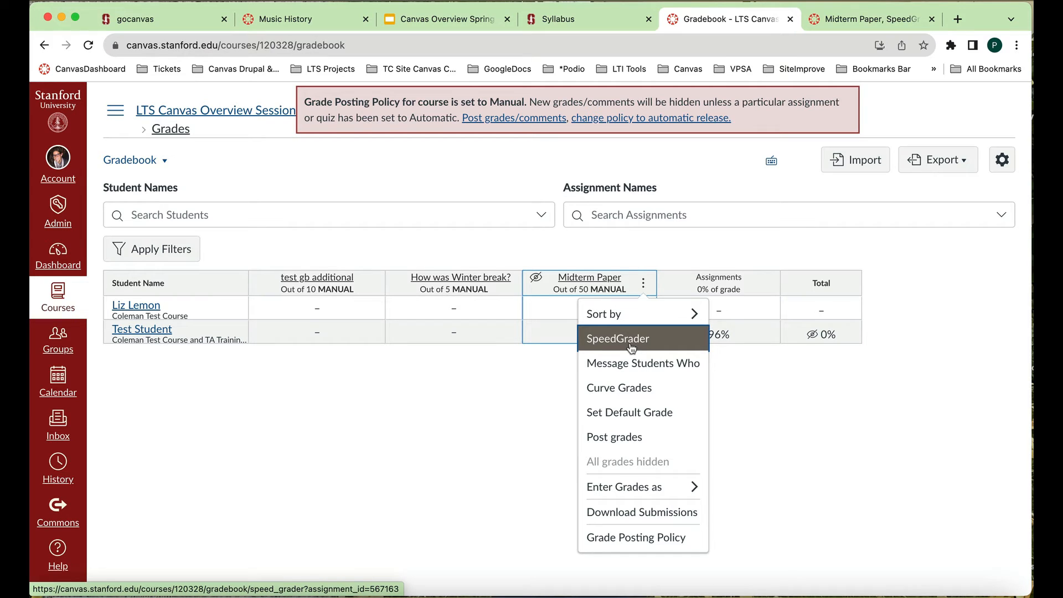
{"action": "left_click", "coordinate": [639, 439]}
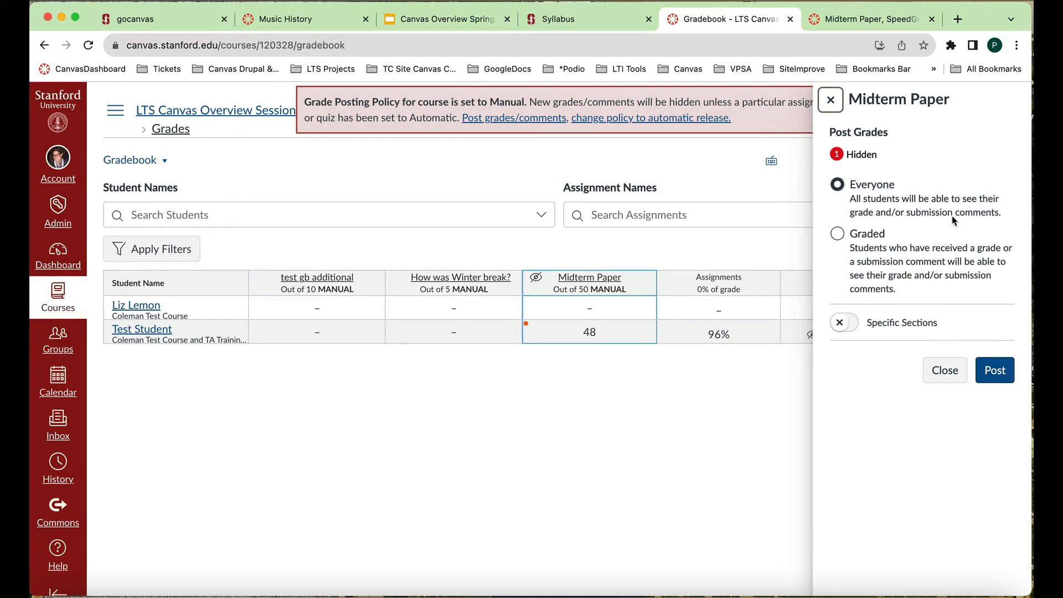
{"action": "left_click", "coordinate": [1000, 373]}
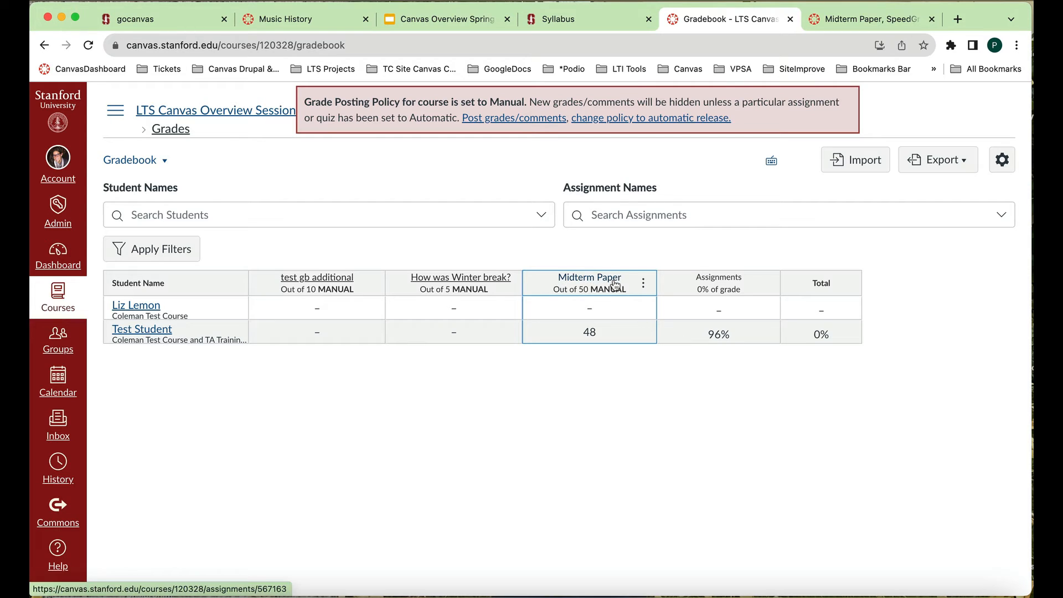
- Review the automatic and manual options of the Midterm Paper's grade posting policy and close it without changes
{"action": "left_click", "coordinate": [643, 284]}
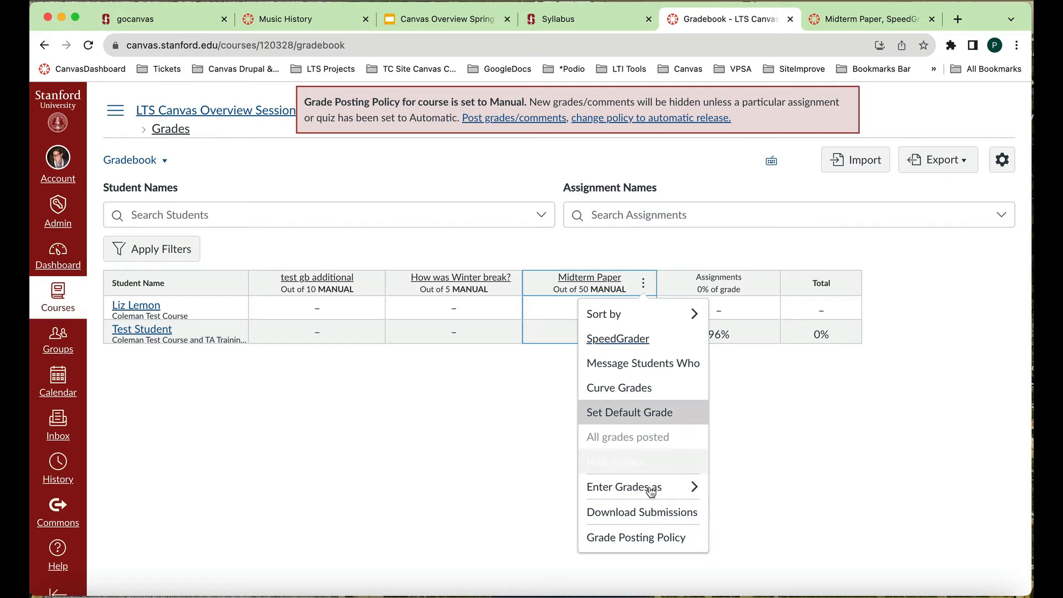
{"action": "left_click", "coordinate": [656, 547]}
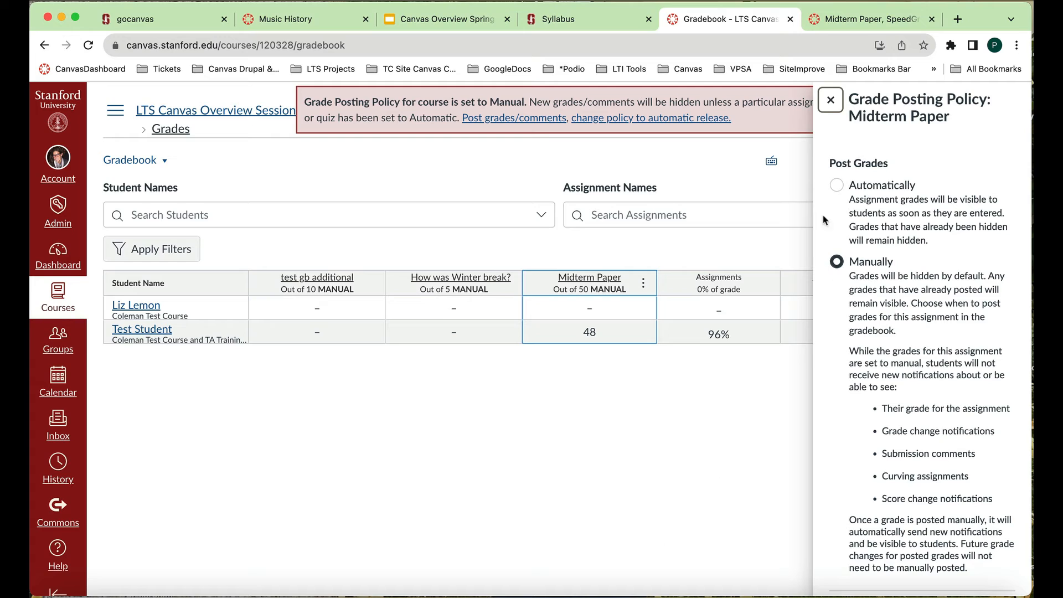
{"action": "scroll", "coordinate": [837, 188], "scroll_direction": "down", "scroll_amount": 2}
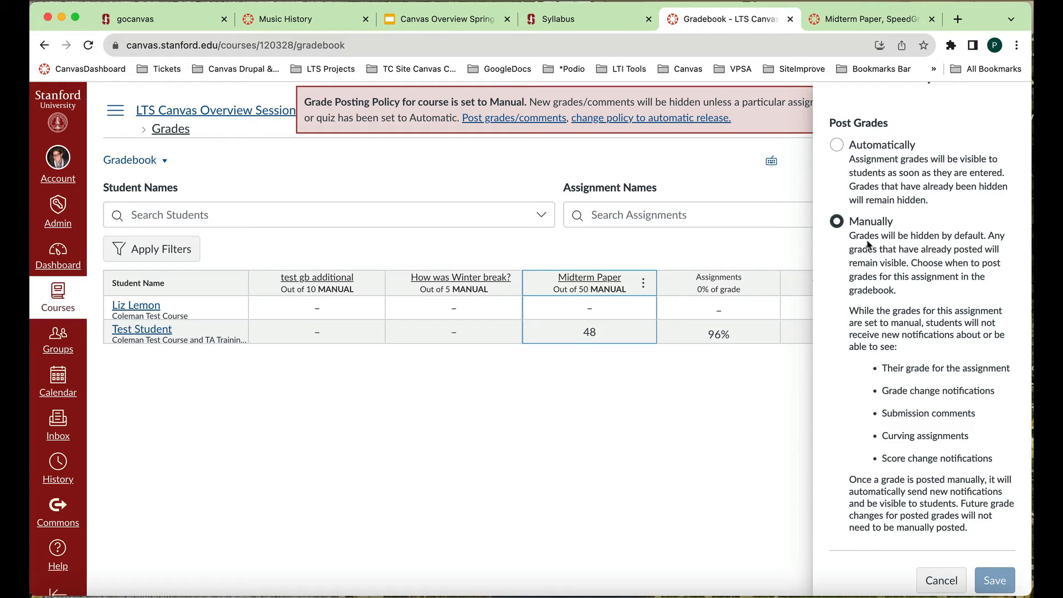
{"action": "scroll", "coordinate": [868, 243], "scroll_direction": "down", "scroll_amount": 1}
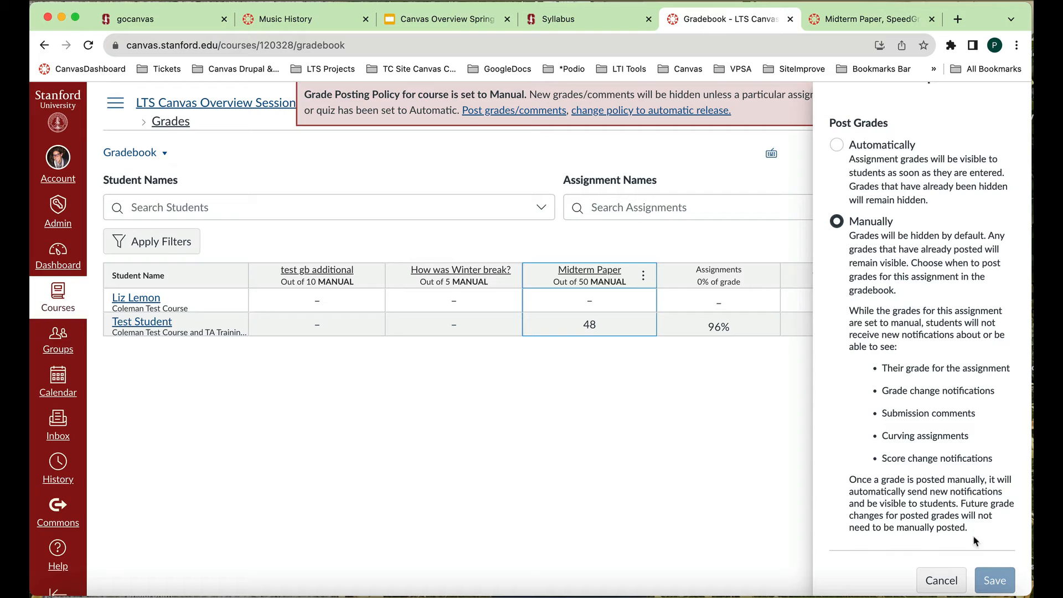
{"action": "scroll", "coordinate": [966, 456], "scroll_direction": "up", "scroll_amount": 2}
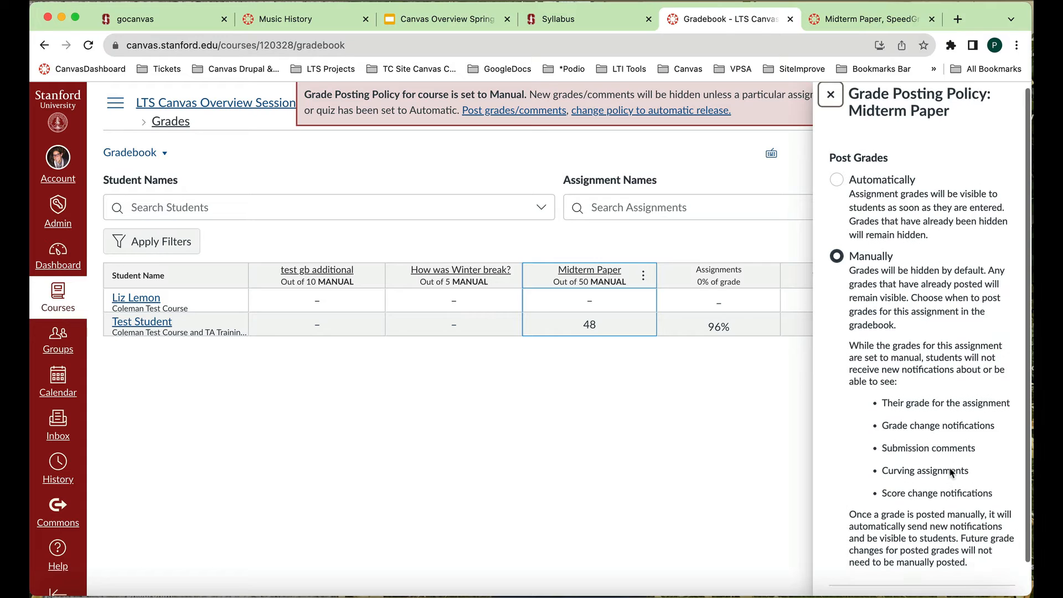
{"action": "scroll", "coordinate": [950, 471], "scroll_direction": "down", "scroll_amount": 2}
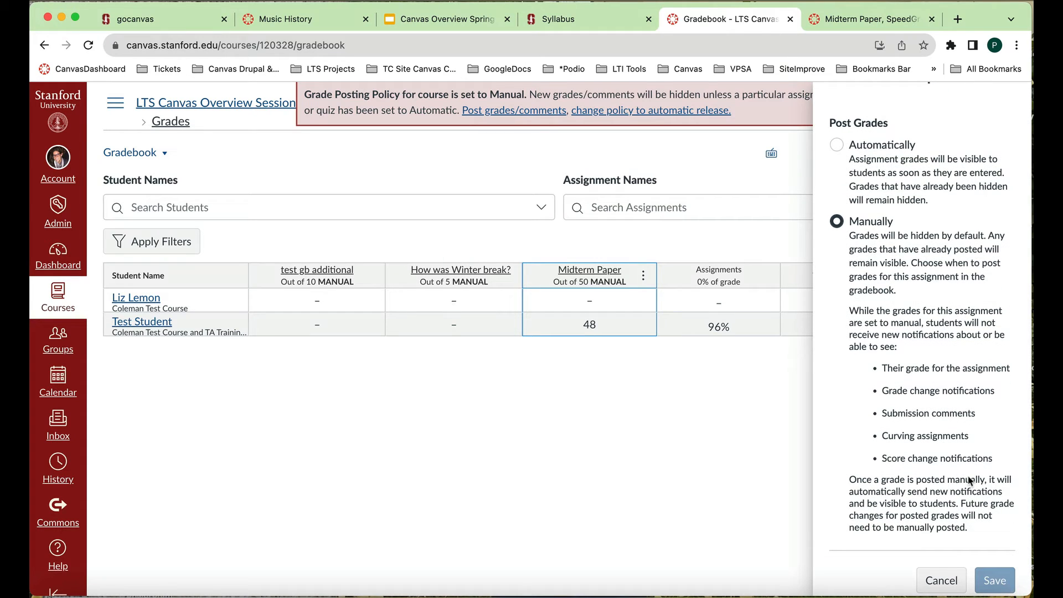
{"action": "scroll", "coordinate": [956, 416], "scroll_direction": "up", "scroll_amount": 2}
{"action": "left_click", "coordinate": [831, 100]}
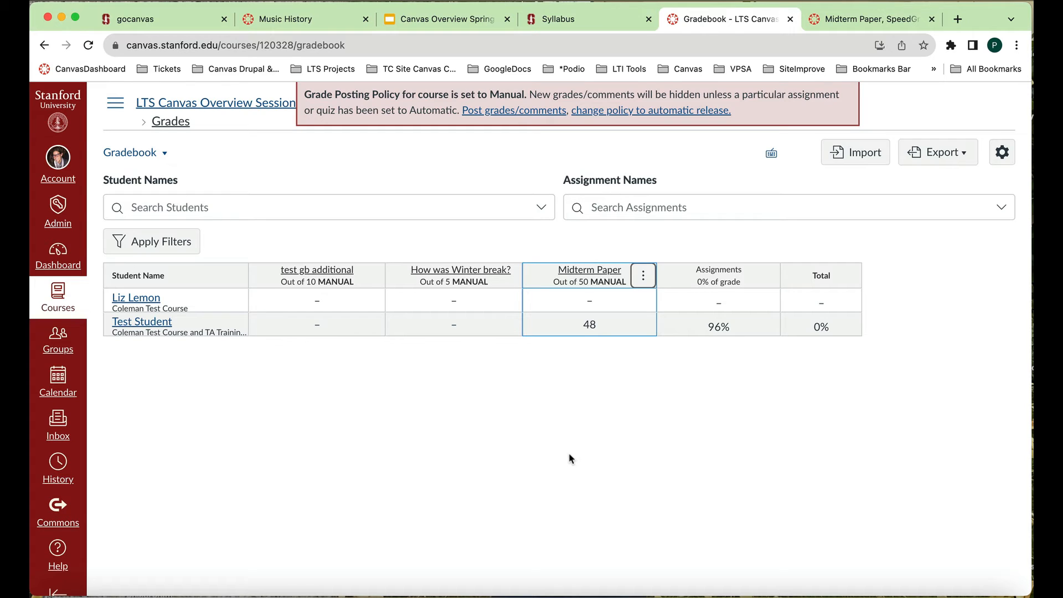
- Review the course-wide grade posting policy in the gradebook settings and close them without changes
{"action": "left_click", "coordinate": [1006, 150]}
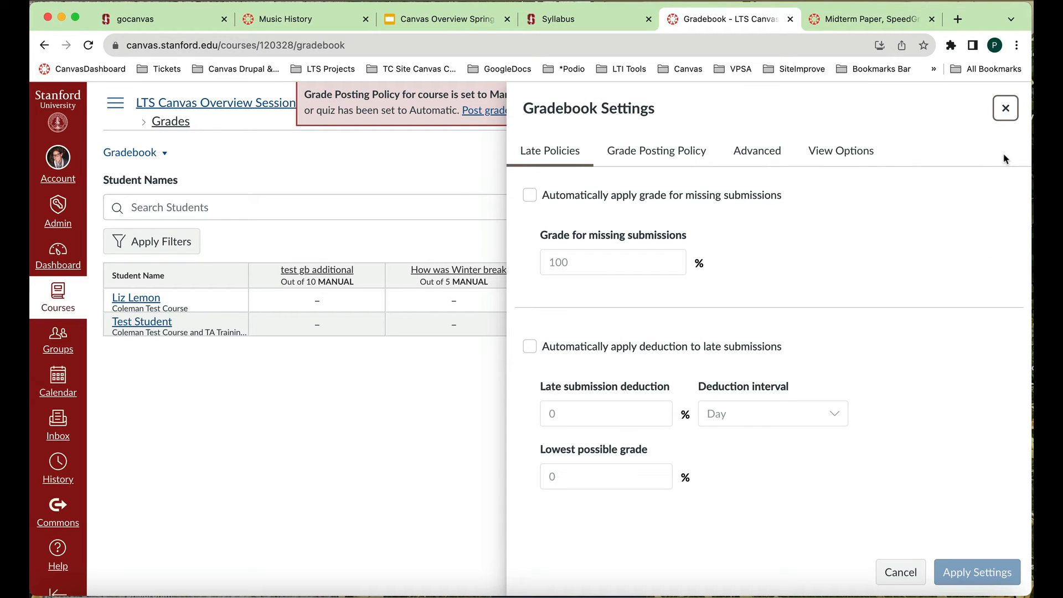
{"action": "left_click", "coordinate": [667, 155]}
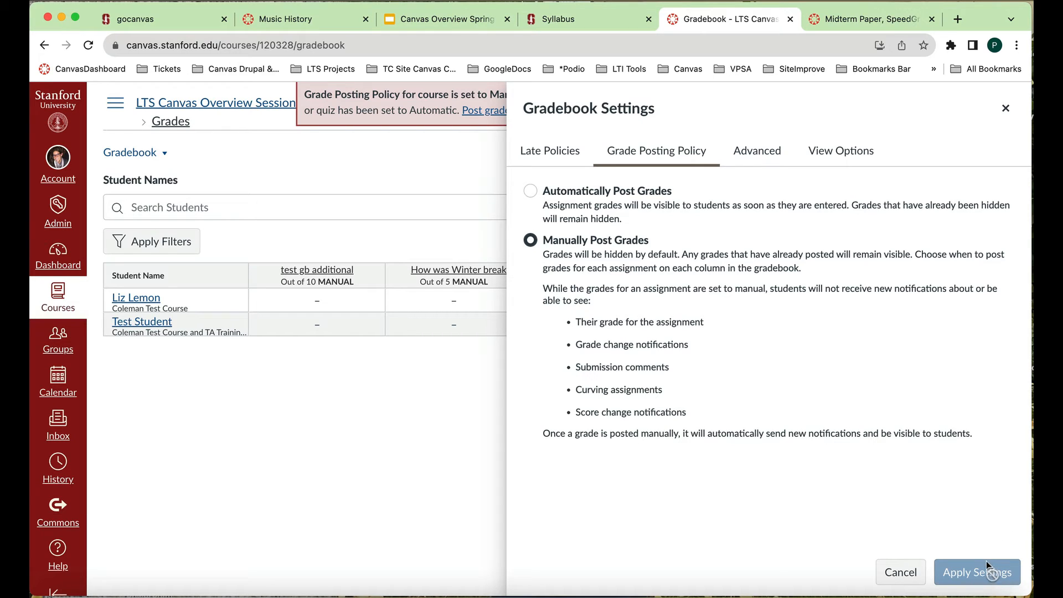
{"action": "left_click", "coordinate": [1006, 108]}
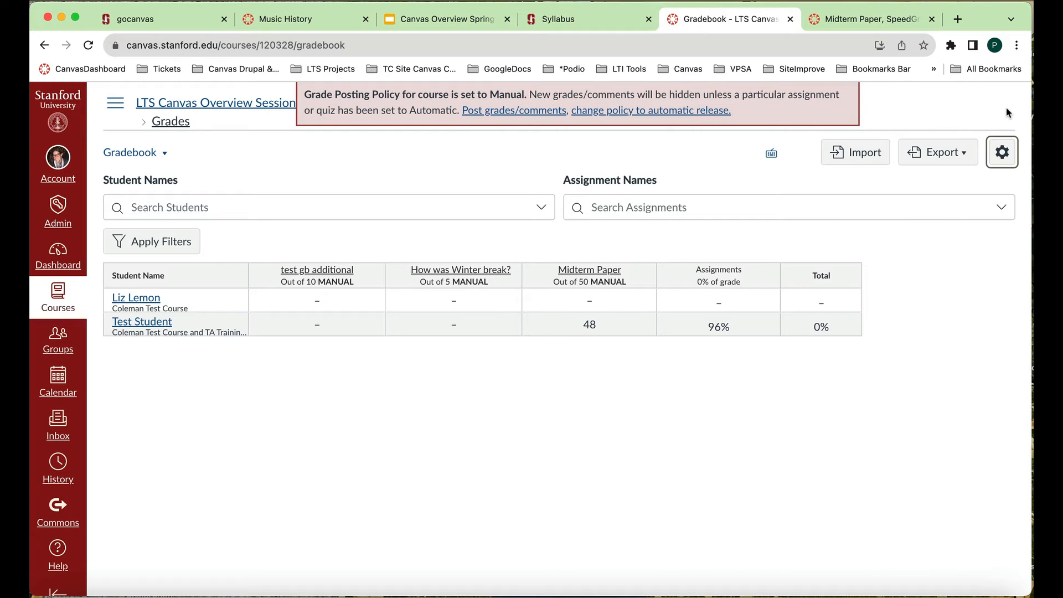
- Examine the gradebook settings for late policies, grade posting, final grade override and view options, and leave without applying changes
{"action": "left_click", "coordinate": [1002, 157]}
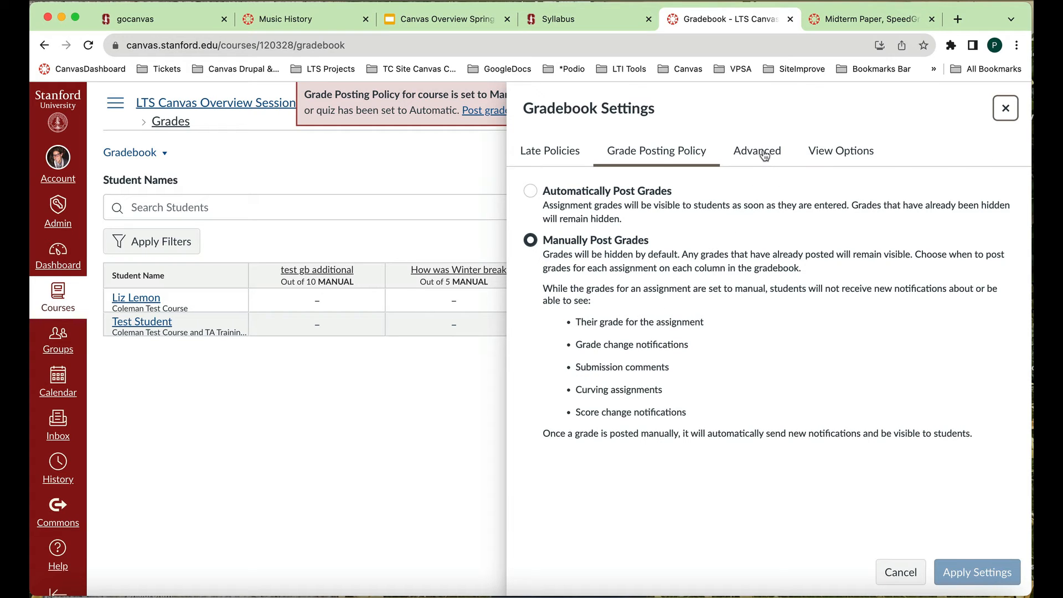
{"action": "left_click", "coordinate": [571, 153]}
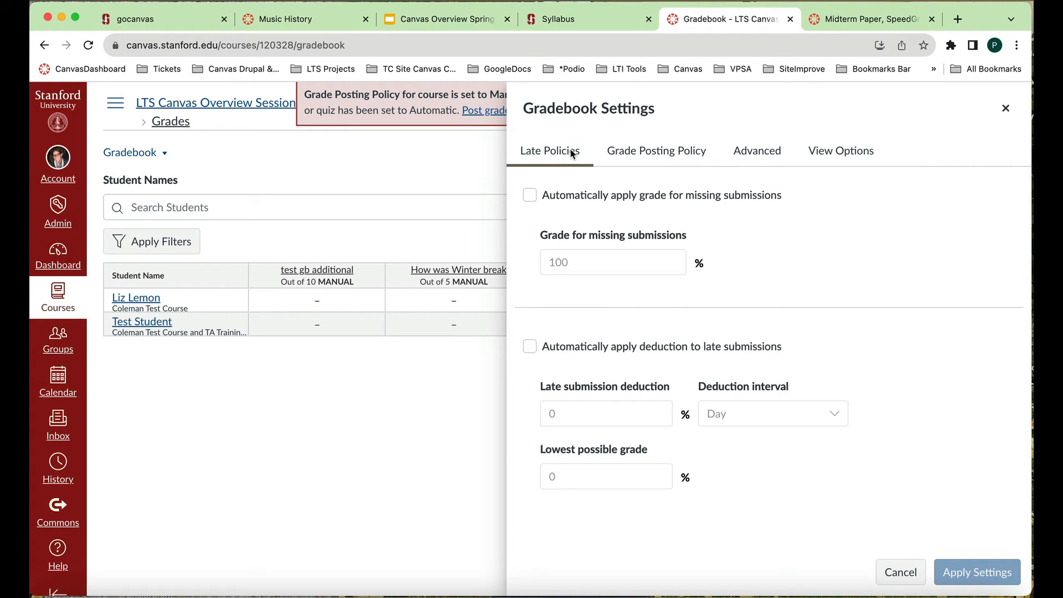
{"action": "left_click", "coordinate": [673, 155]}
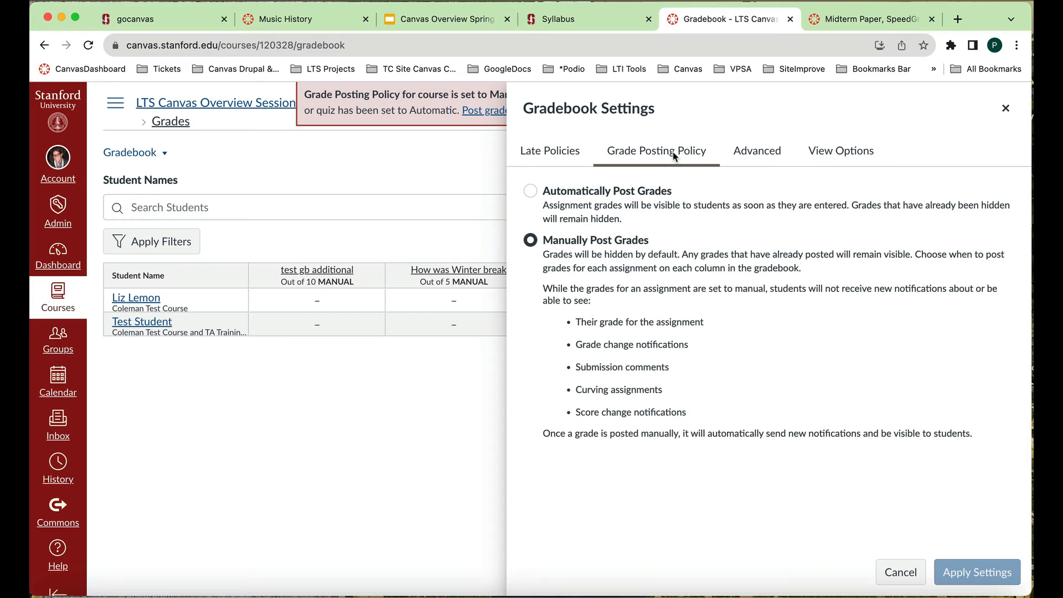
{"action": "left_click", "coordinate": [762, 156]}
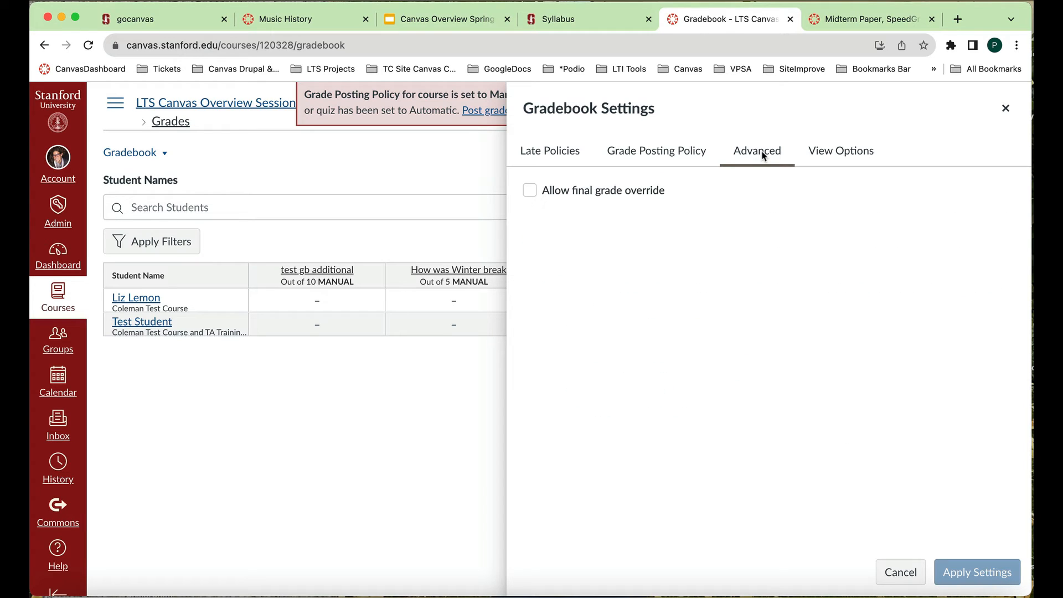
{"action": "left_click", "coordinate": [857, 150]}
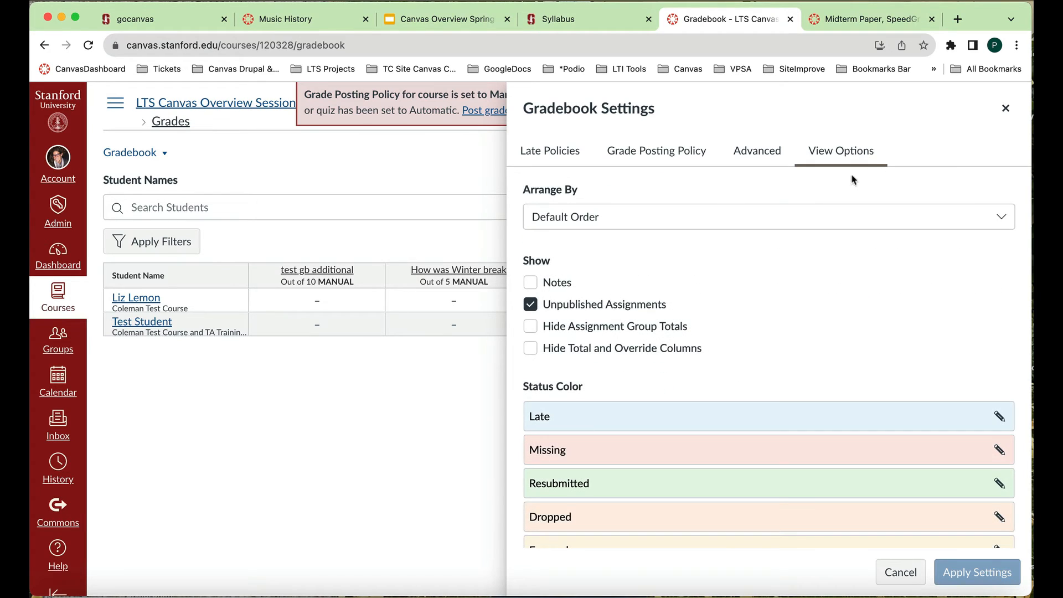
{"action": "scroll", "coordinate": [836, 333], "scroll_direction": "down", "scroll_amount": 2}
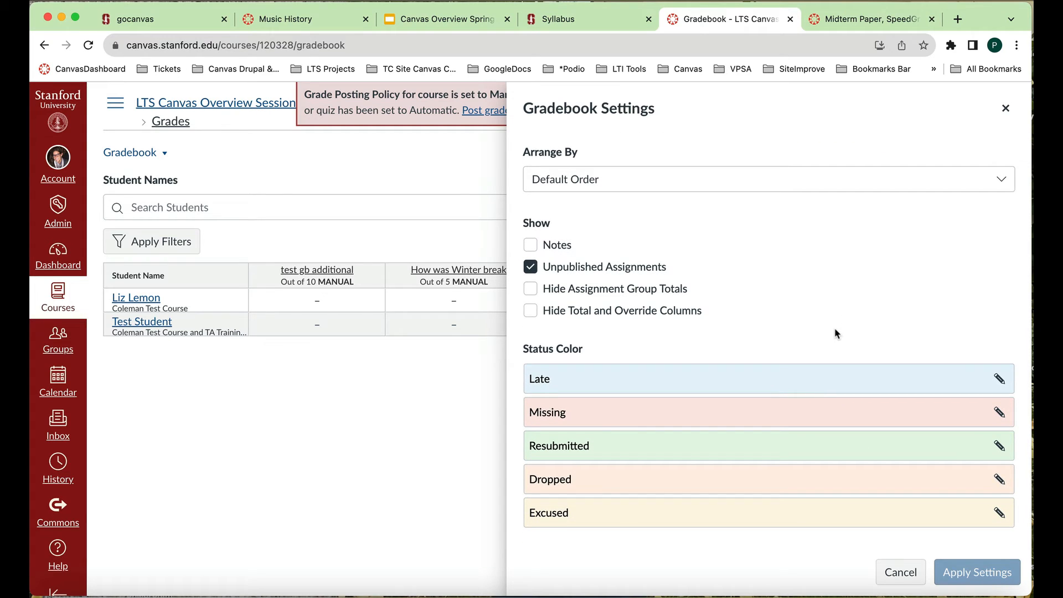
{"action": "scroll", "coordinate": [835, 328], "scroll_direction": "up", "scroll_amount": 2}
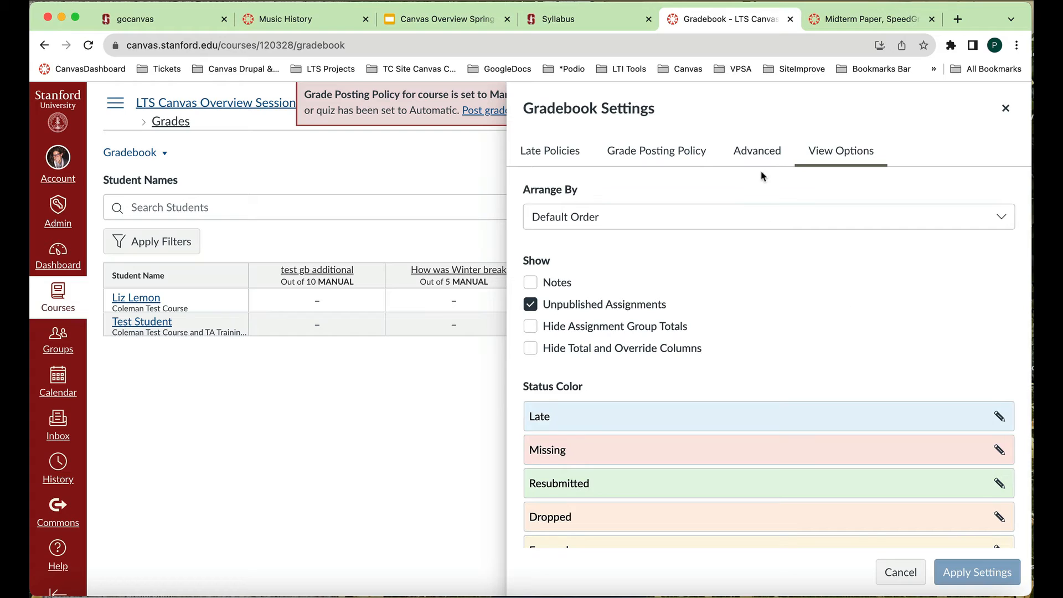
{"action": "left_click", "coordinate": [1004, 109]}
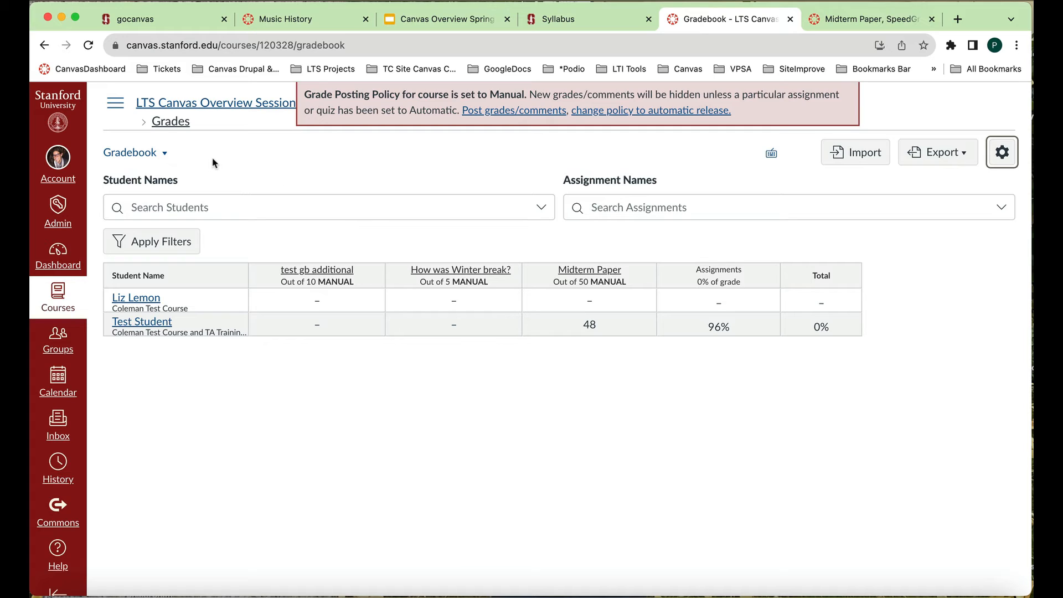
- Review the gradebook's filter options for dates, submissions, status, student groups and sections, and close them without applying a filter
{"action": "left_click", "coordinate": [150, 252]}
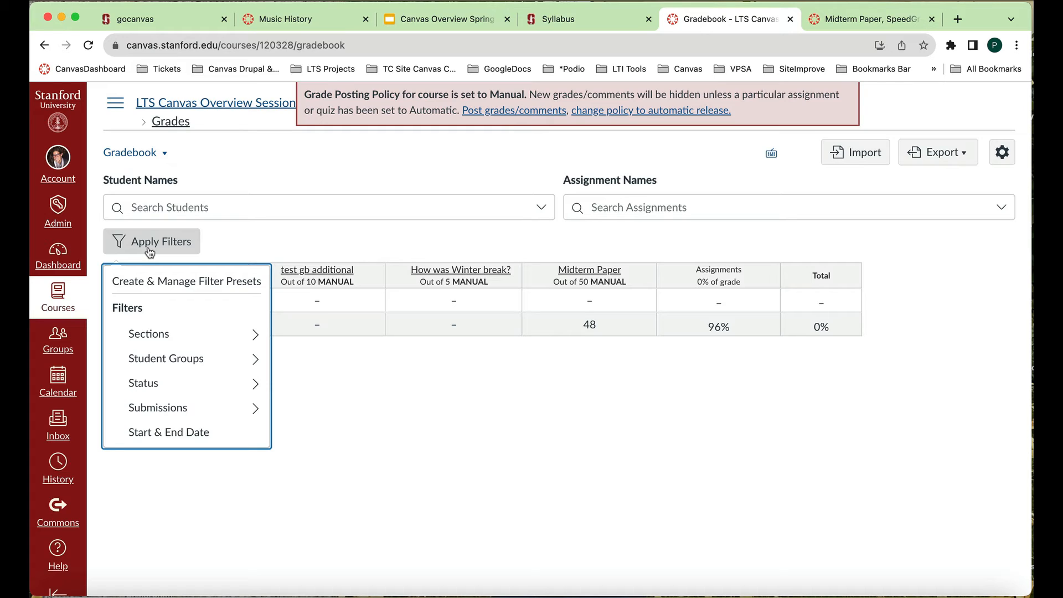
{"action": "left_click", "coordinate": [181, 437]}
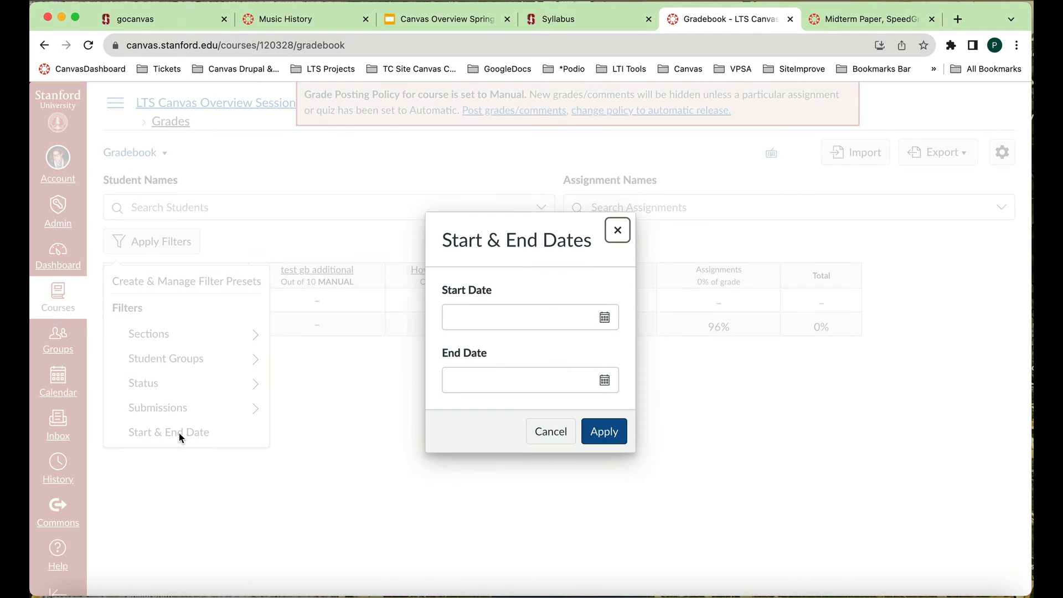
{"action": "left_click", "coordinate": [618, 230]}
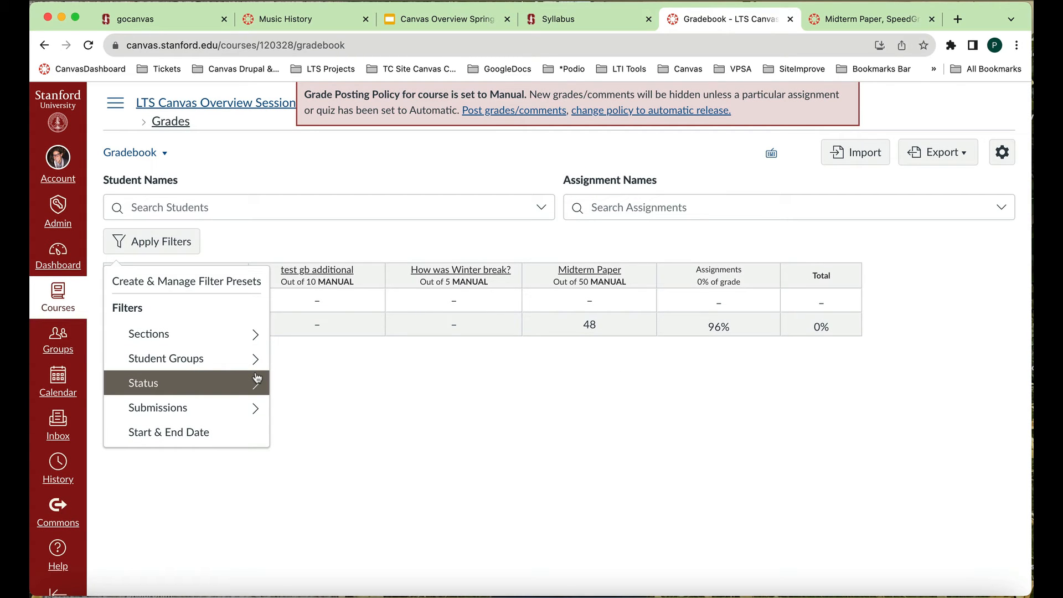
{"action": "left_click", "coordinate": [247, 412]}
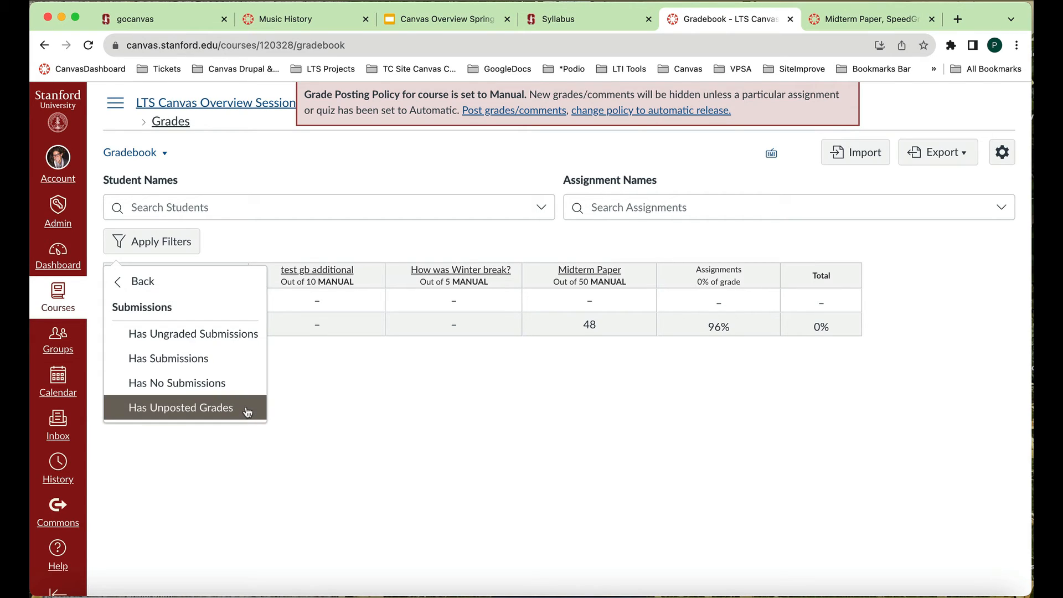
{"action": "left_click", "coordinate": [133, 285]}
{"action": "left_click", "coordinate": [169, 391]}
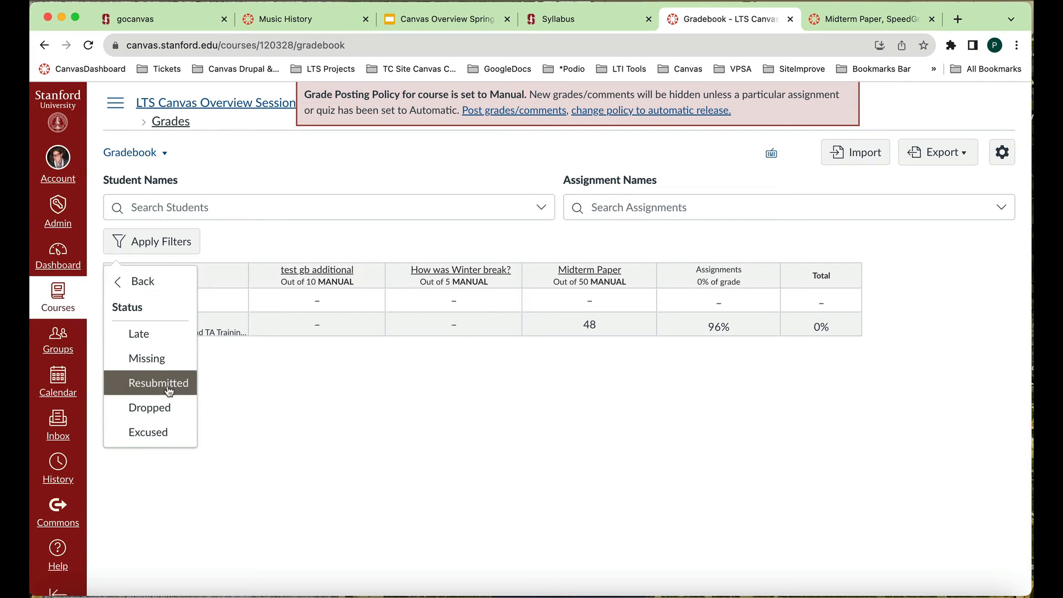
{"action": "left_click", "coordinate": [132, 281]}
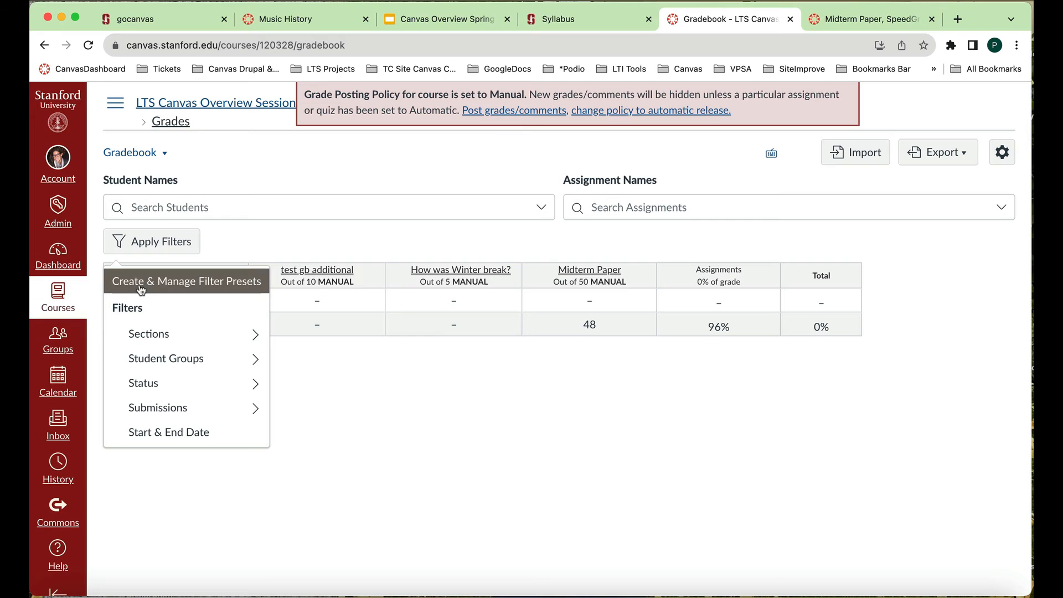
{"action": "left_click", "coordinate": [170, 360]}
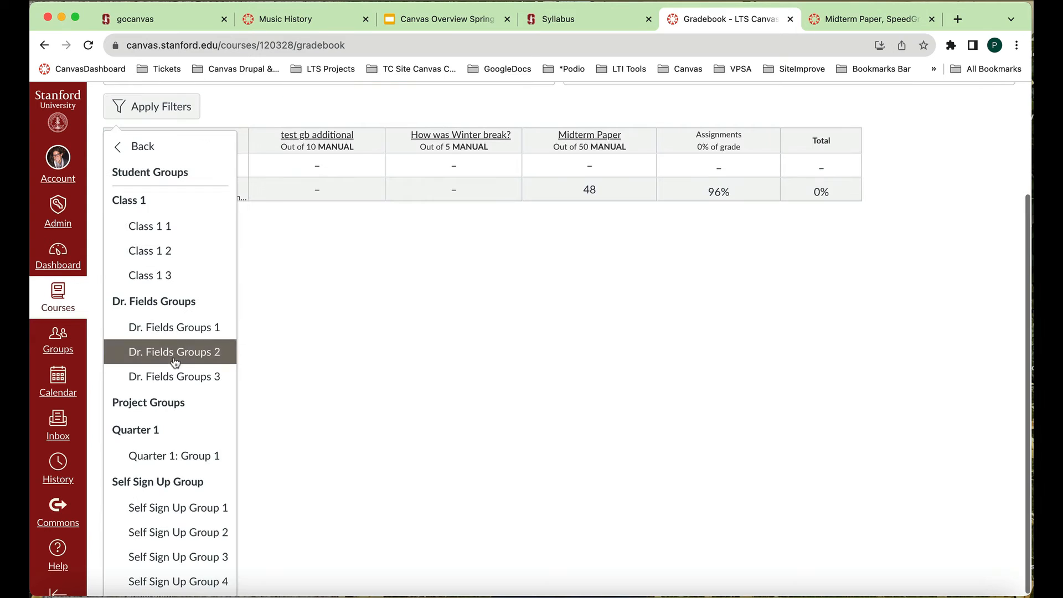
{"action": "left_click", "coordinate": [143, 150]}
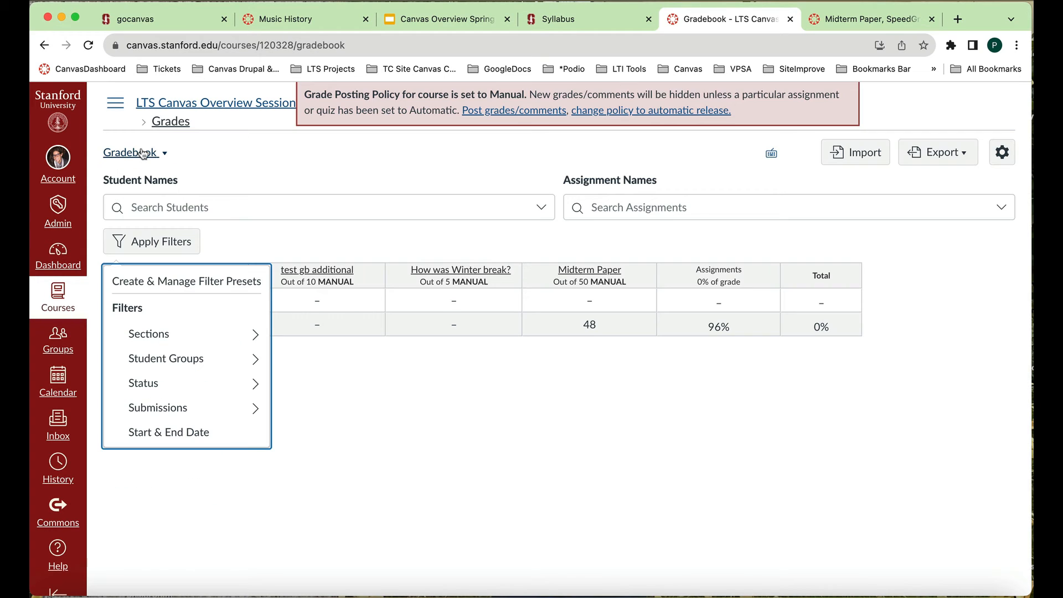
{"action": "left_click", "coordinate": [223, 334]}
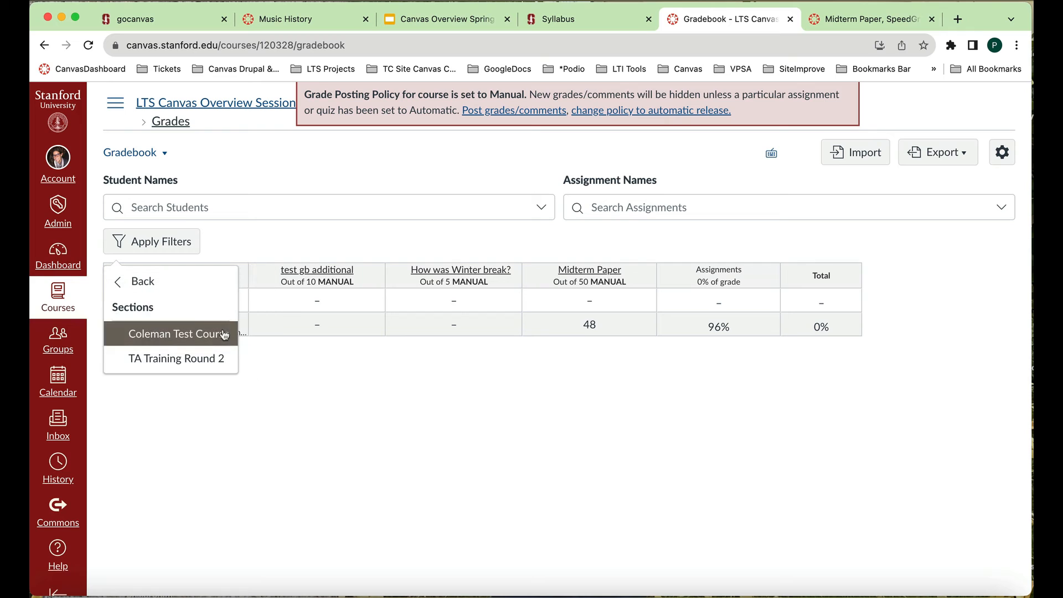
{"action": "left_click", "coordinate": [145, 281]}
{"action": "left_click", "coordinate": [418, 435]}
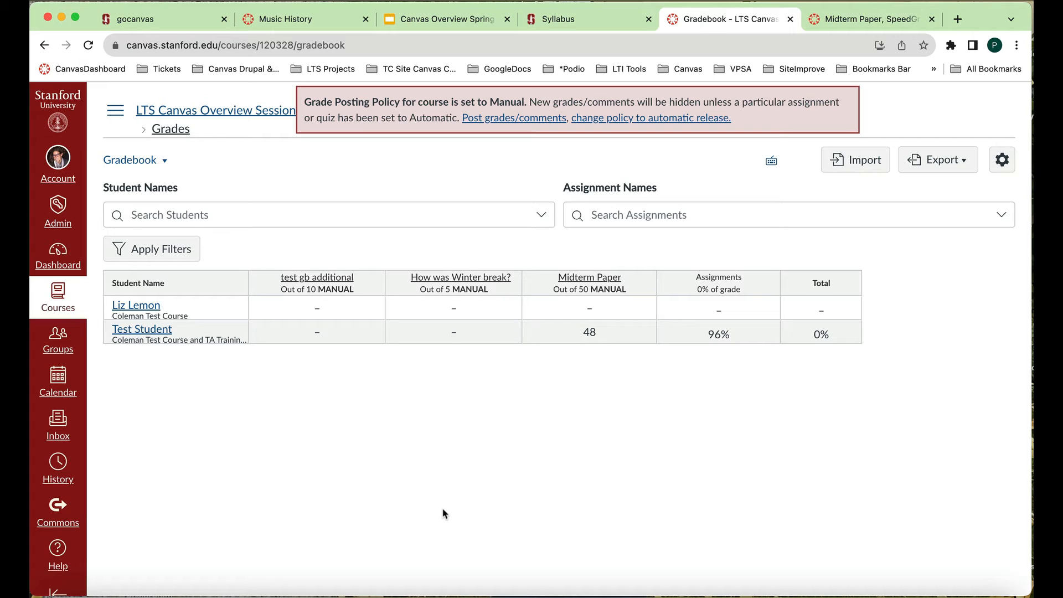
- Review the first student's Midterm Paper grade details and the file upload for submitting on the student's behalf, and close both
{"action": "left_click", "coordinate": [591, 309]}
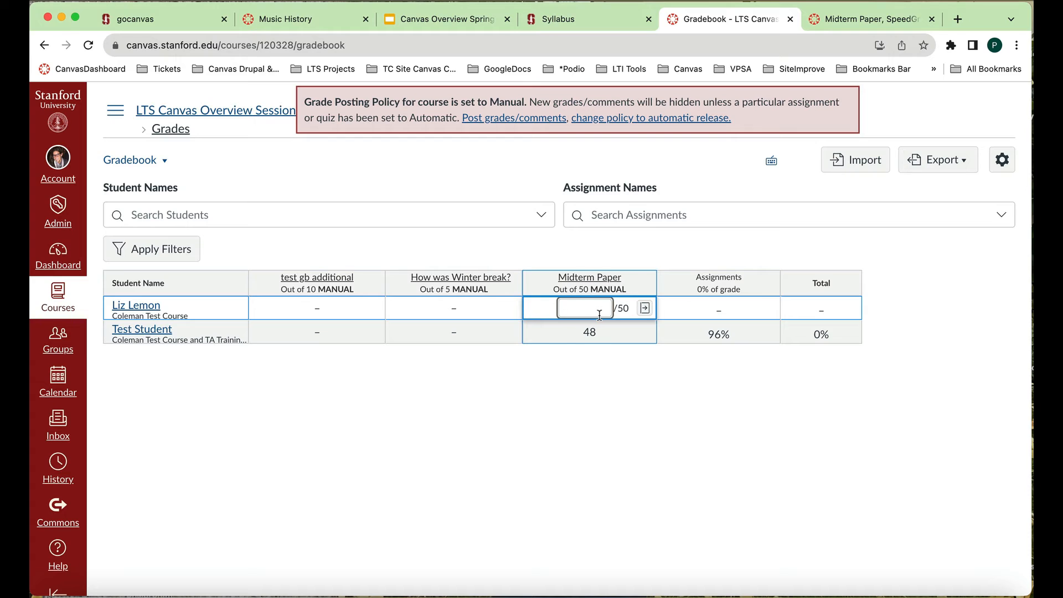
{"action": "left_click", "coordinate": [645, 308]}
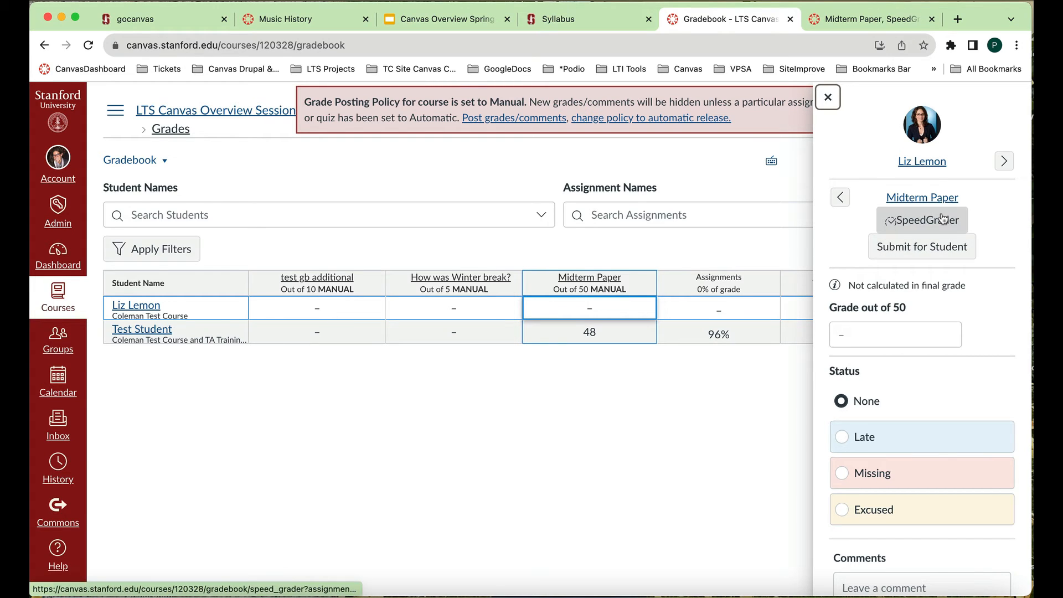
{"action": "left_click", "coordinate": [910, 249]}
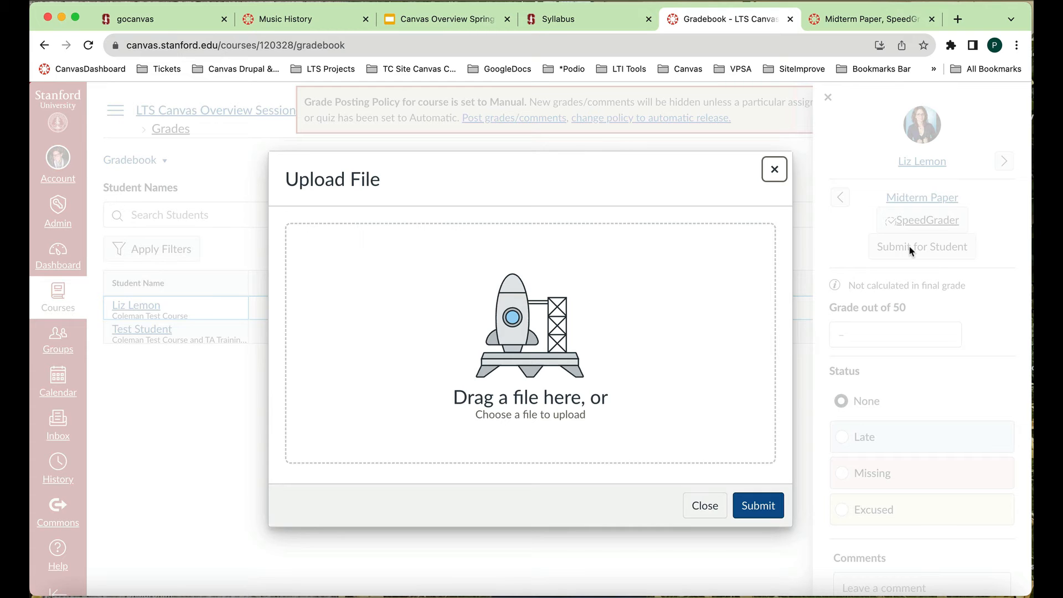
{"action": "left_click", "coordinate": [774, 171]}
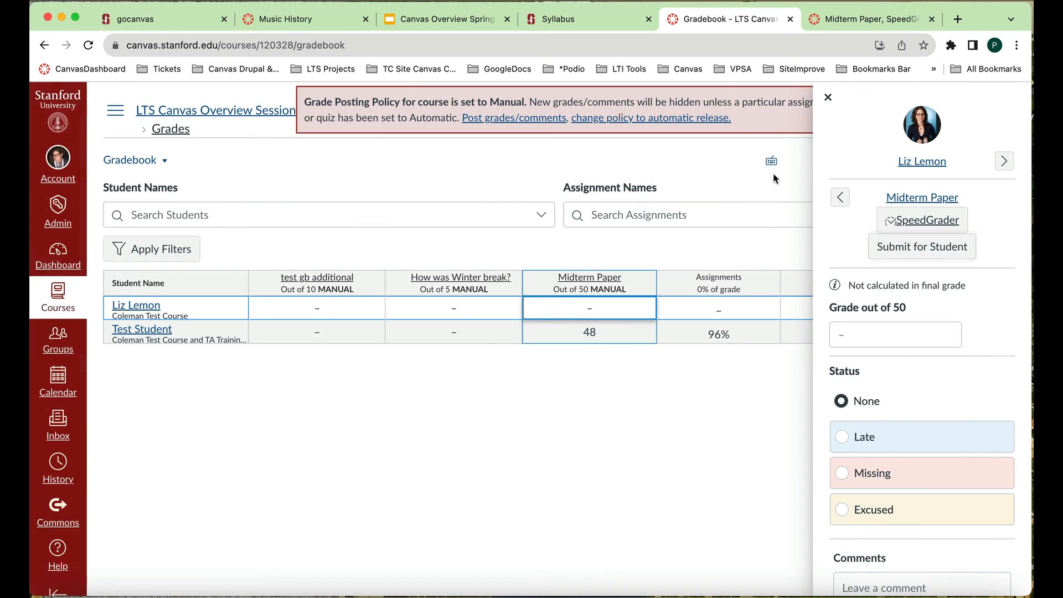
{"action": "left_click", "coordinate": [828, 98]}
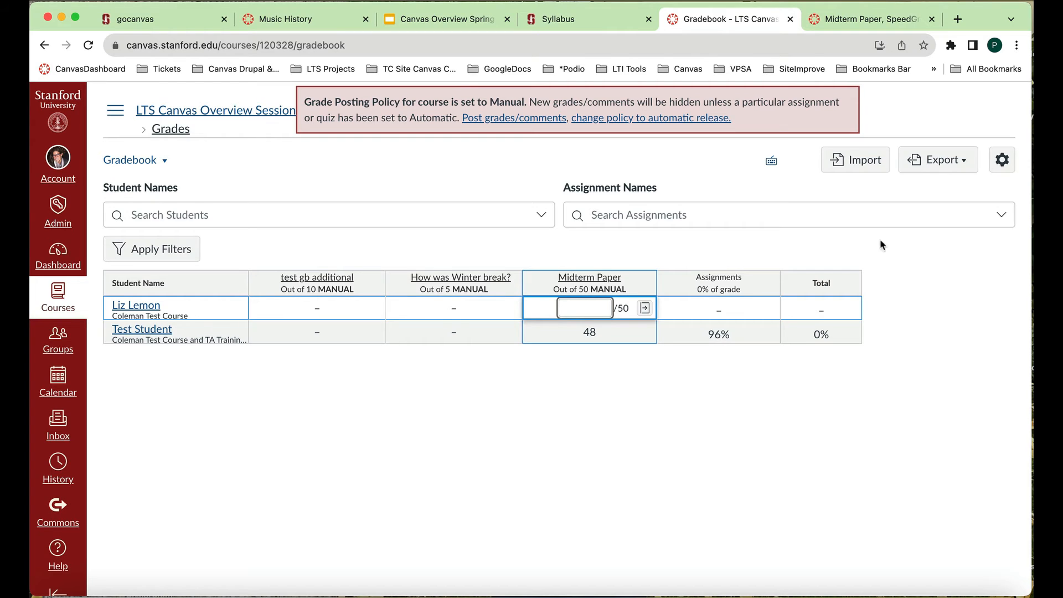
- Export the entire gradebook
{"action": "left_click", "coordinate": [963, 161]}
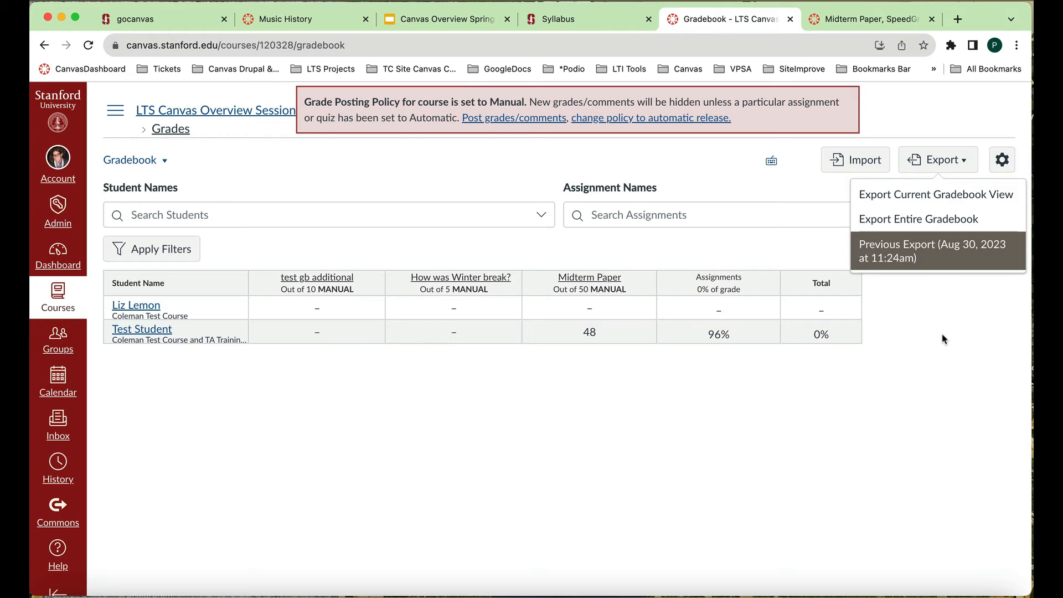
{"action": "left_click", "coordinate": [961, 219]}
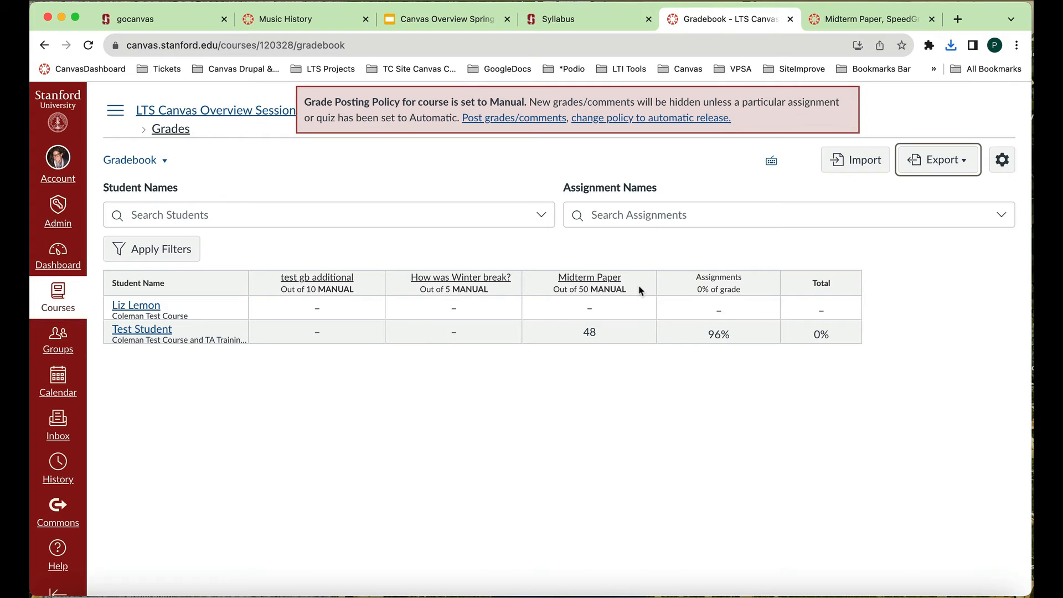
{"action": "mouse_move", "coordinate": [640, 291]}
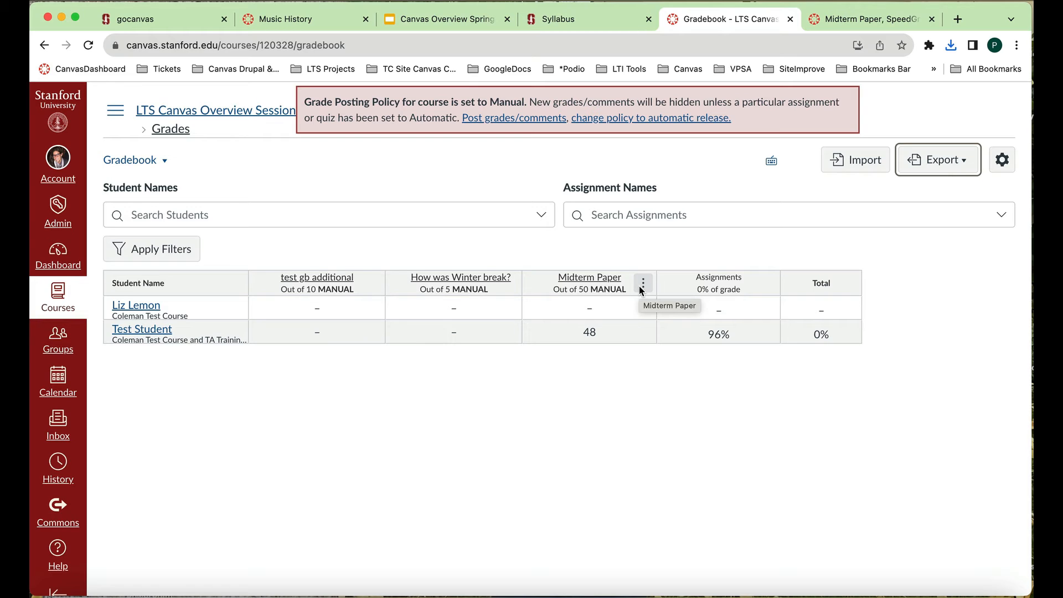
- Leave the gradebook for the LTS Canvas Overview Session course and open its Collaborations page
{"action": "left_click", "coordinate": [175, 115]}
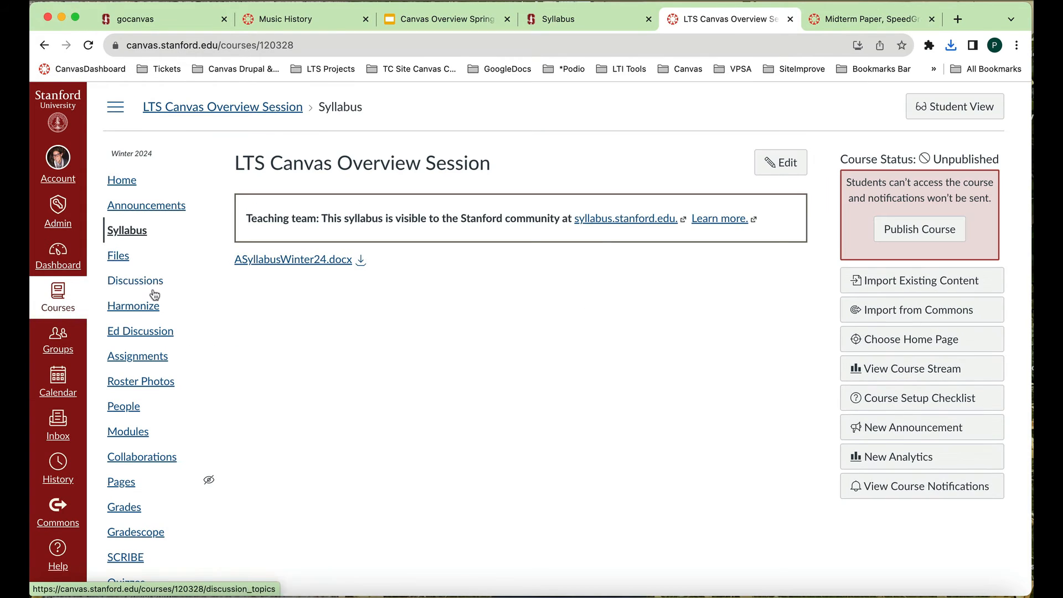
{"action": "scroll", "coordinate": [155, 321], "scroll_direction": "down", "scroll_amount": 3}
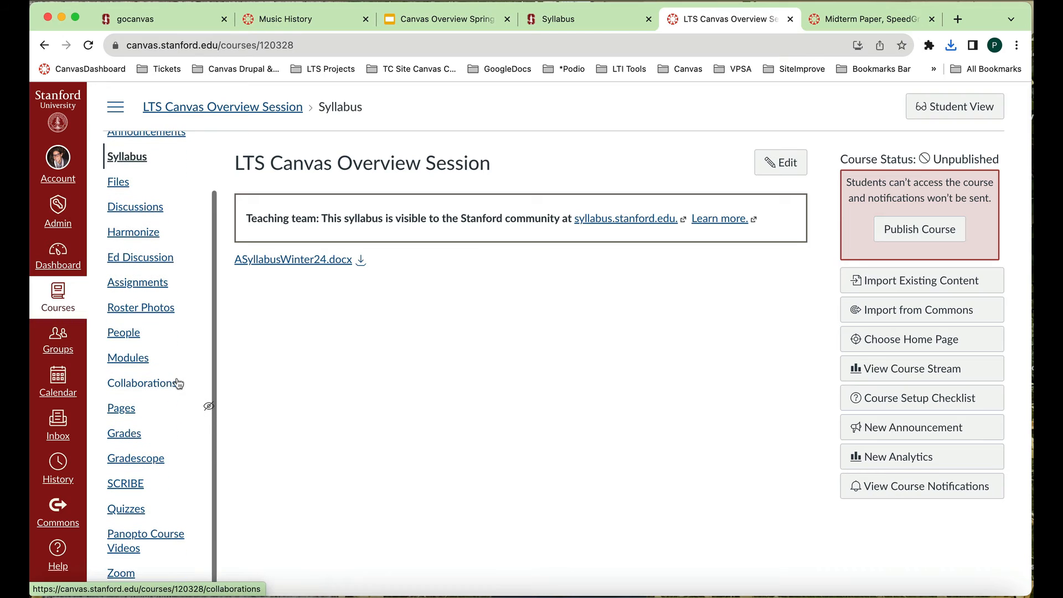
{"action": "left_click", "coordinate": [169, 390]}
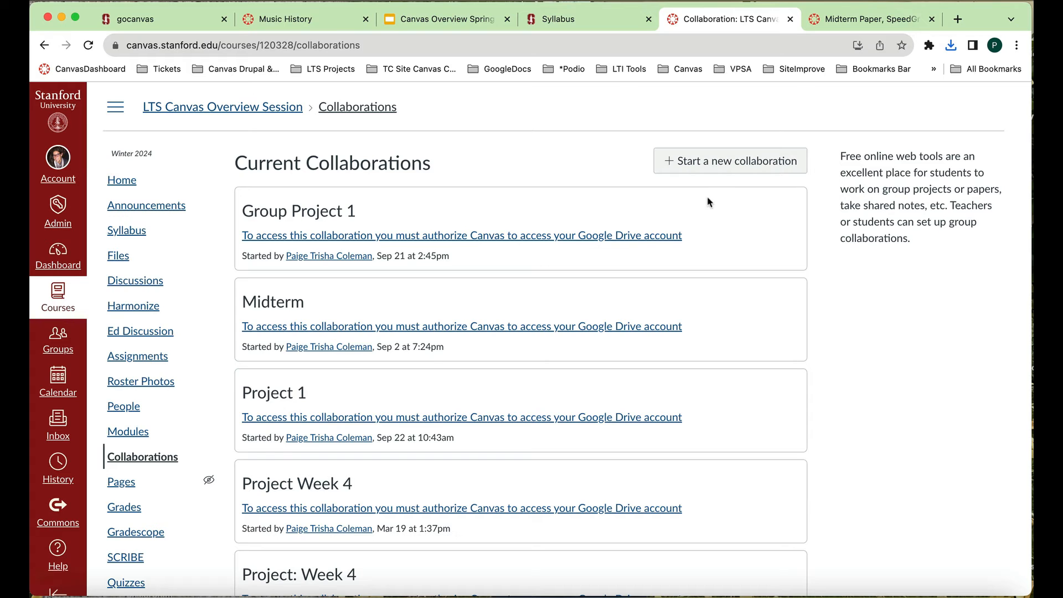
- Start a new collaboration using Google Assignments (LTI 1.3) and dismiss the Google Drive survey
{"action": "left_click", "coordinate": [721, 169]}
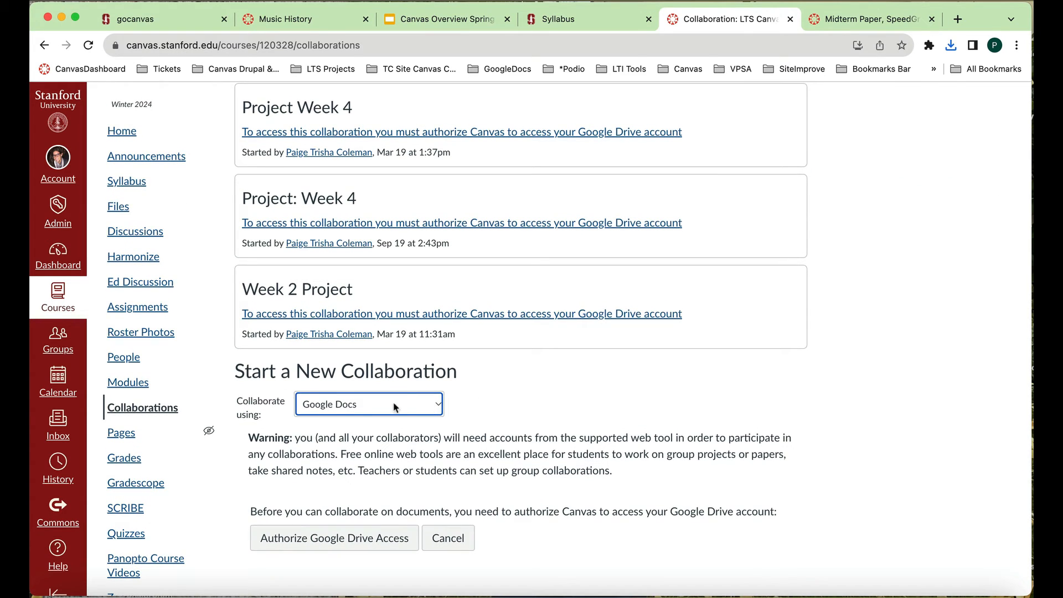
{"action": "left_click", "coordinate": [438, 405]}
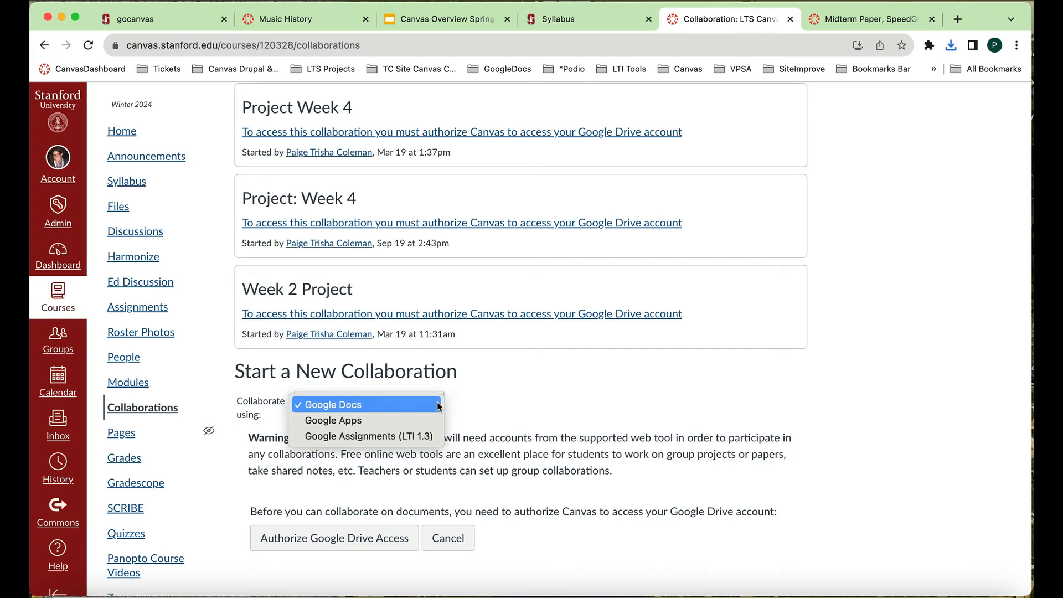
{"action": "left_click", "coordinate": [430, 436]}
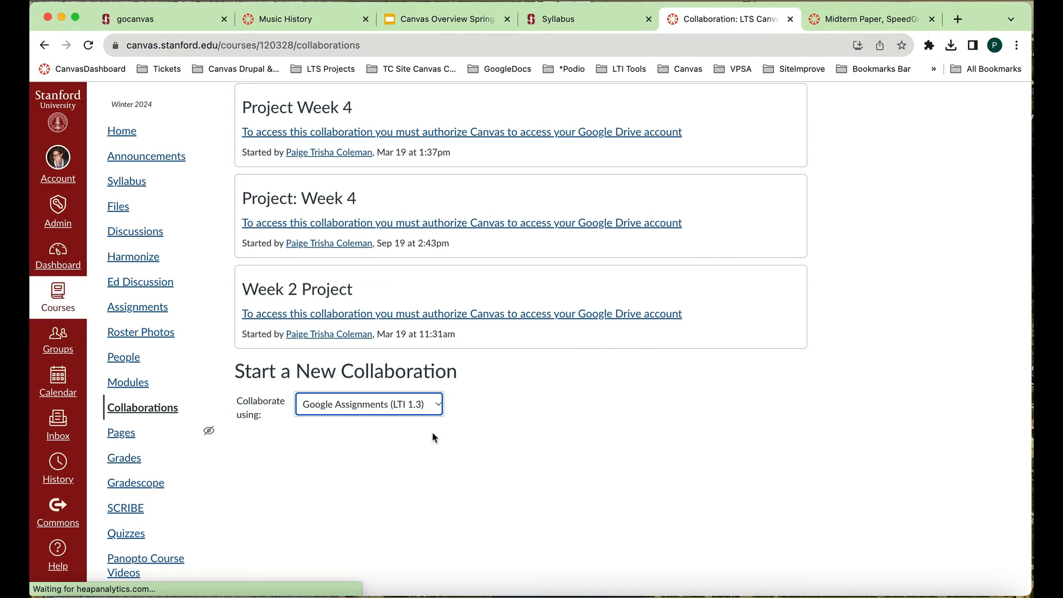
{"action": "scroll", "coordinate": [868, 323], "scroll_direction": "down", "scroll_amount": 5}
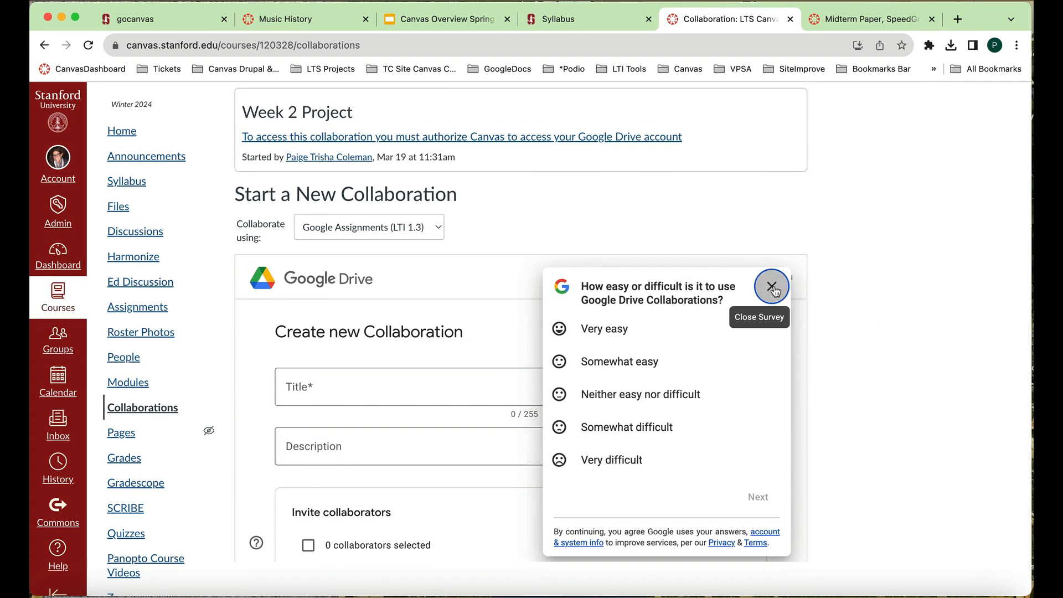
{"action": "left_click", "coordinate": [771, 287]}
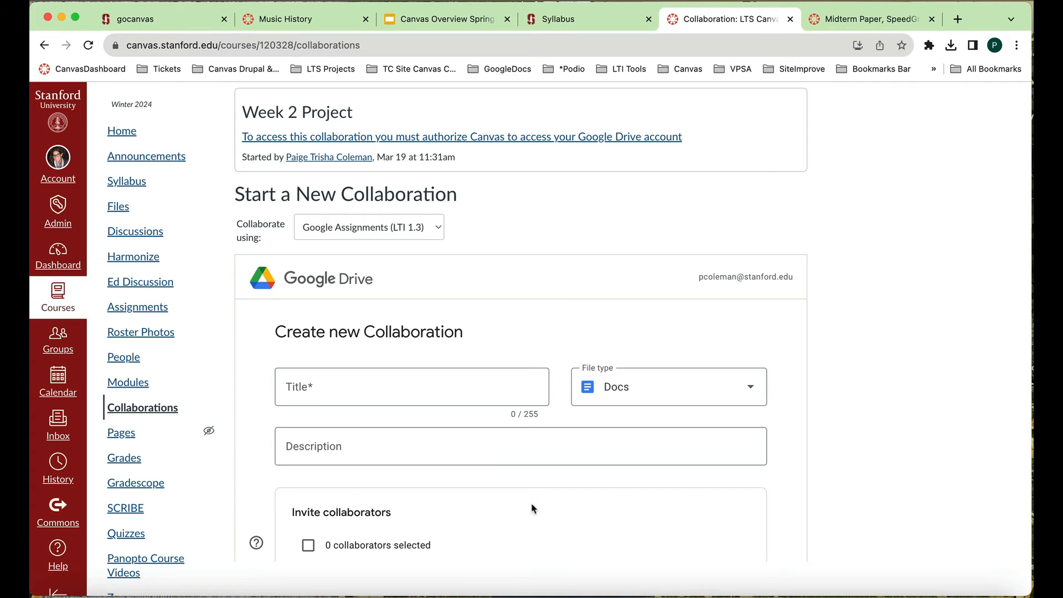
- Examine the new collaboration form and its available file types, and close the file type choices without picking one
{"action": "scroll", "coordinate": [552, 505], "scroll_direction": "down", "scroll_amount": 3}
{"action": "scroll", "coordinate": [553, 508], "scroll_direction": "up", "scroll_amount": 3}
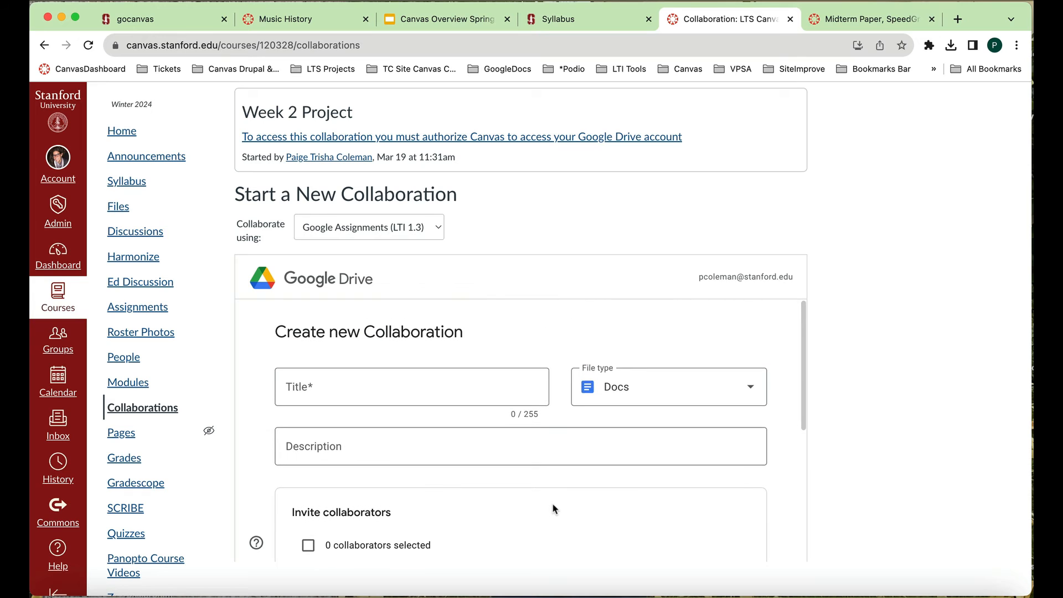
{"action": "scroll", "coordinate": [554, 508], "scroll_direction": "down", "scroll_amount": 1}
{"action": "scroll", "coordinate": [553, 508], "scroll_direction": "up", "scroll_amount": 1}
{"action": "scroll", "coordinate": [554, 508], "scroll_direction": "down", "scroll_amount": 1}
{"action": "scroll", "coordinate": [553, 504], "scroll_direction": "down", "scroll_amount": 1}
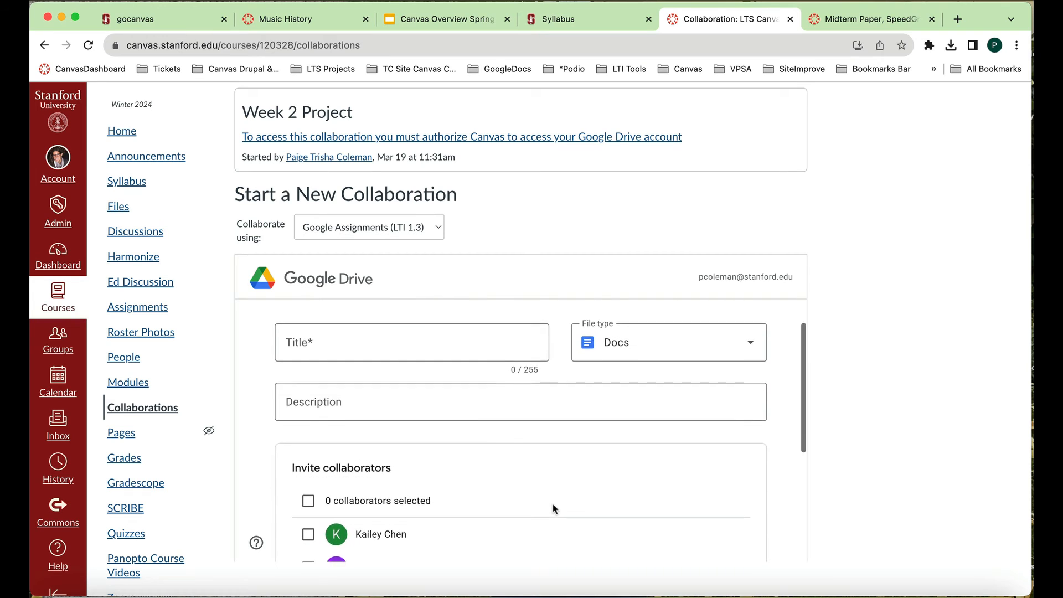
{"action": "scroll", "coordinate": [552, 503], "scroll_direction": "up", "scroll_amount": 2}
{"action": "scroll", "coordinate": [382, 421], "scroll_direction": "down", "scroll_amount": 1}
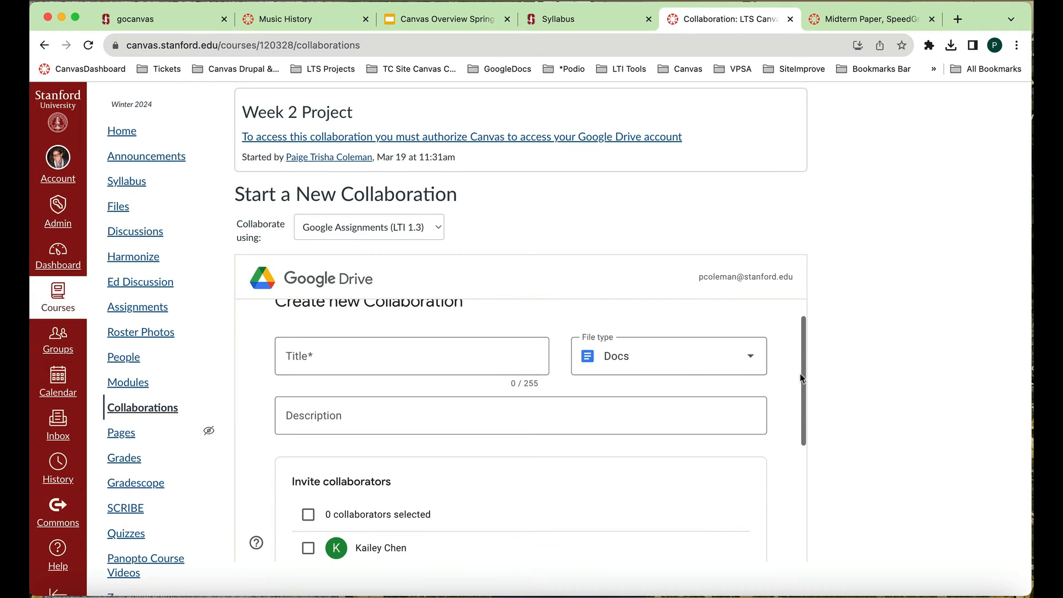
{"action": "left_click", "coordinate": [752, 360]}
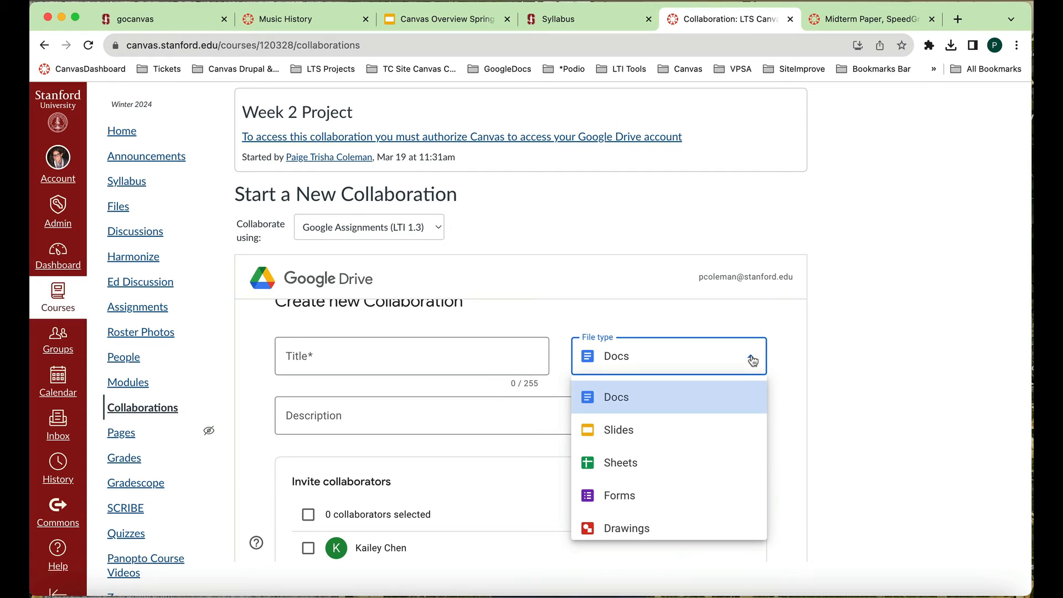
{"action": "scroll", "coordinate": [714, 493], "scroll_direction": "down", "scroll_amount": 2}
{"action": "scroll", "coordinate": [714, 494], "scroll_direction": "down", "scroll_amount": 3}
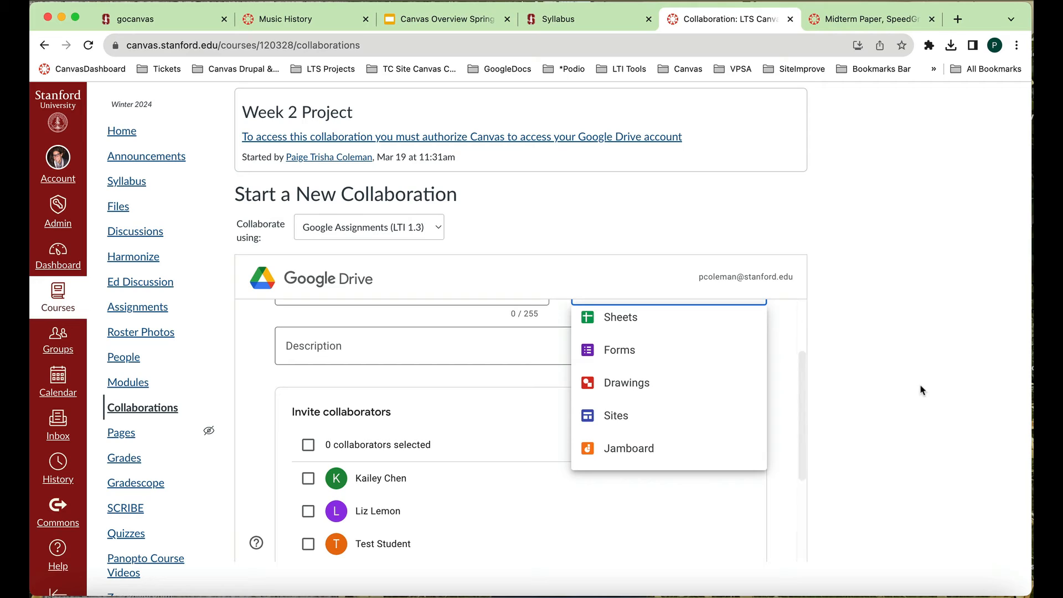
{"action": "left_click", "coordinate": [419, 383]}
- Review the collaborators that can be invited and the end of the form, and return to its beginning
{"action": "scroll", "coordinate": [423, 352], "scroll_direction": "down", "scroll_amount": 2}
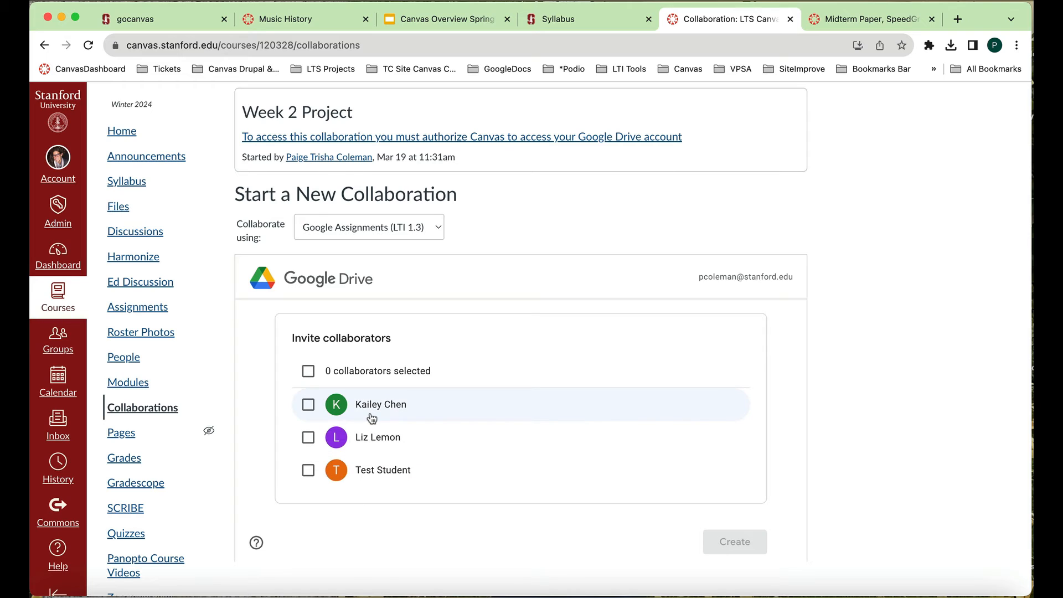
{"action": "scroll", "coordinate": [405, 467], "scroll_direction": "down", "scroll_amount": 2}
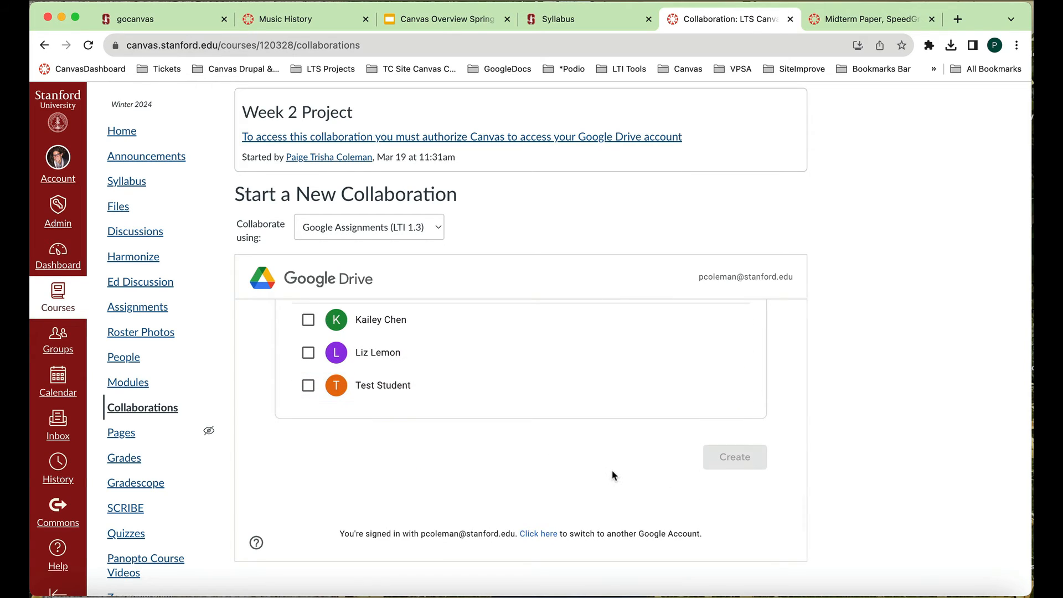
{"action": "scroll", "coordinate": [613, 475], "scroll_direction": "up", "scroll_amount": 3}
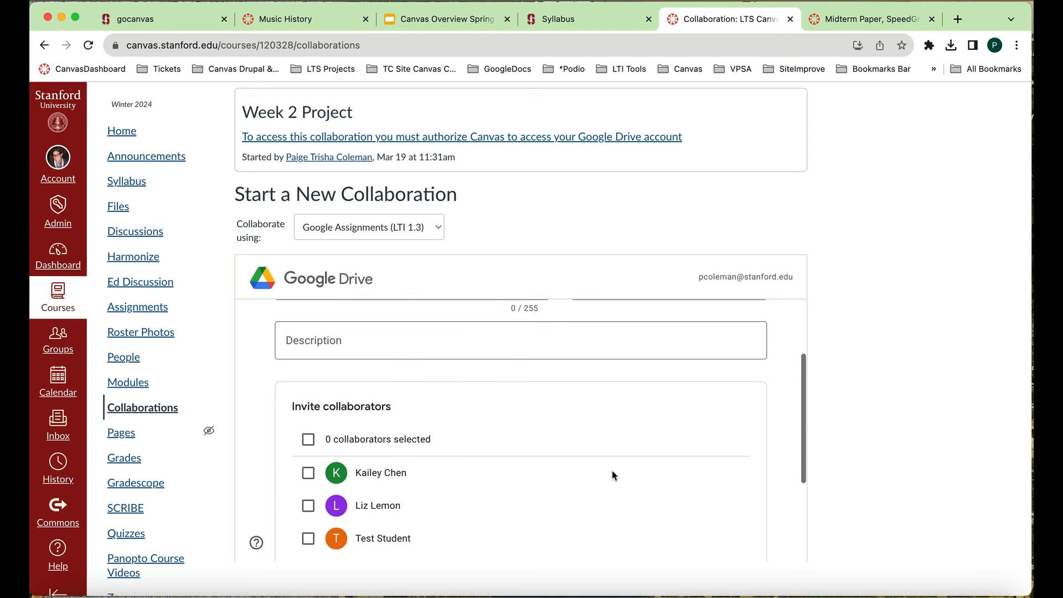
{"action": "scroll", "coordinate": [613, 475], "scroll_direction": "up", "scroll_amount": 3}
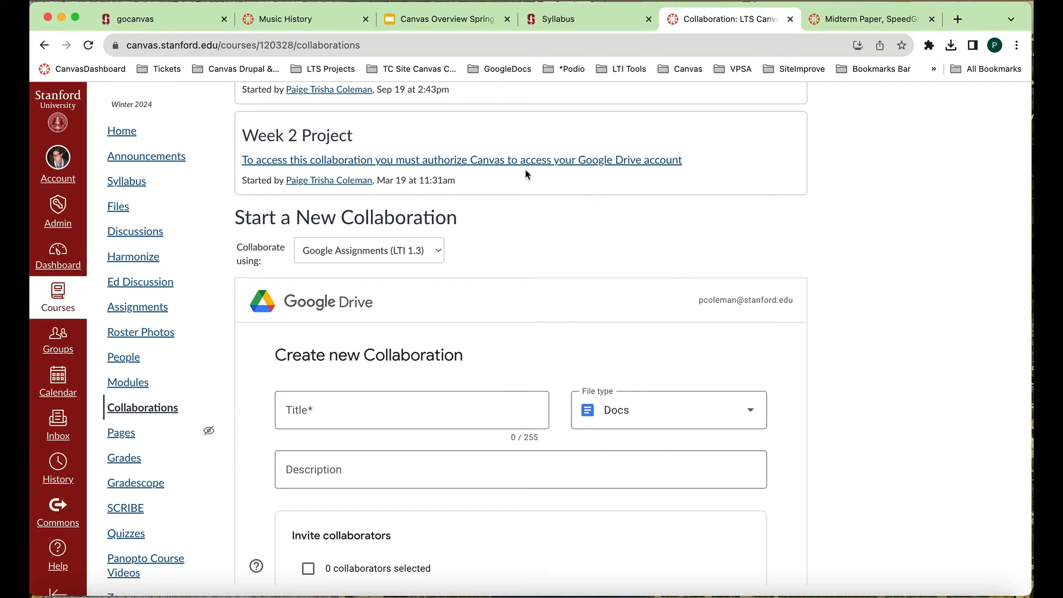
- Open the course's Quizzes page and start a new quiz
{"action": "scroll", "coordinate": [167, 320], "scroll_direction": "down", "scroll_amount": 3}
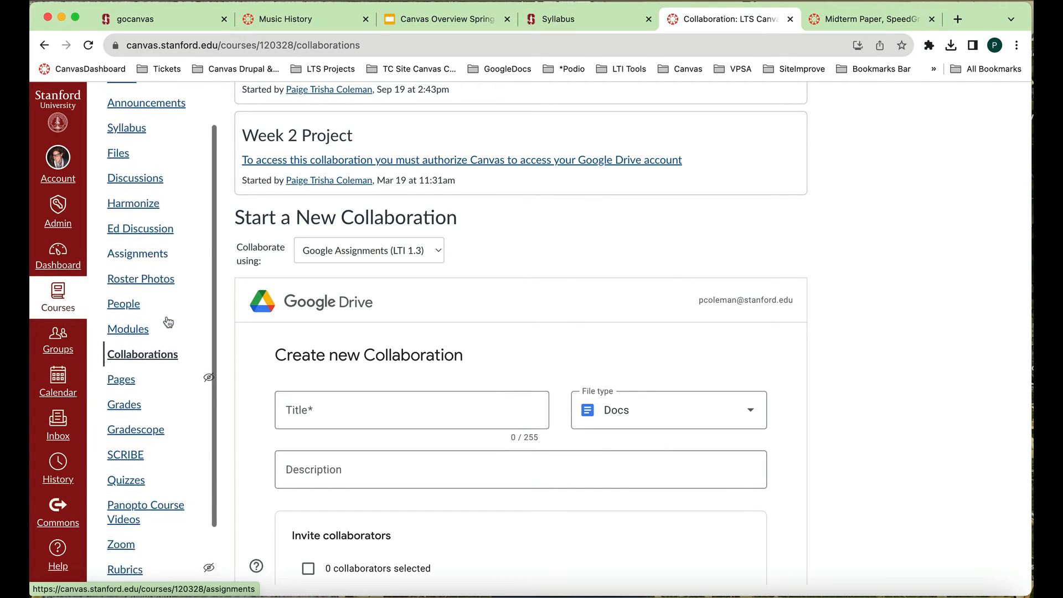
{"action": "left_click", "coordinate": [138, 428]}
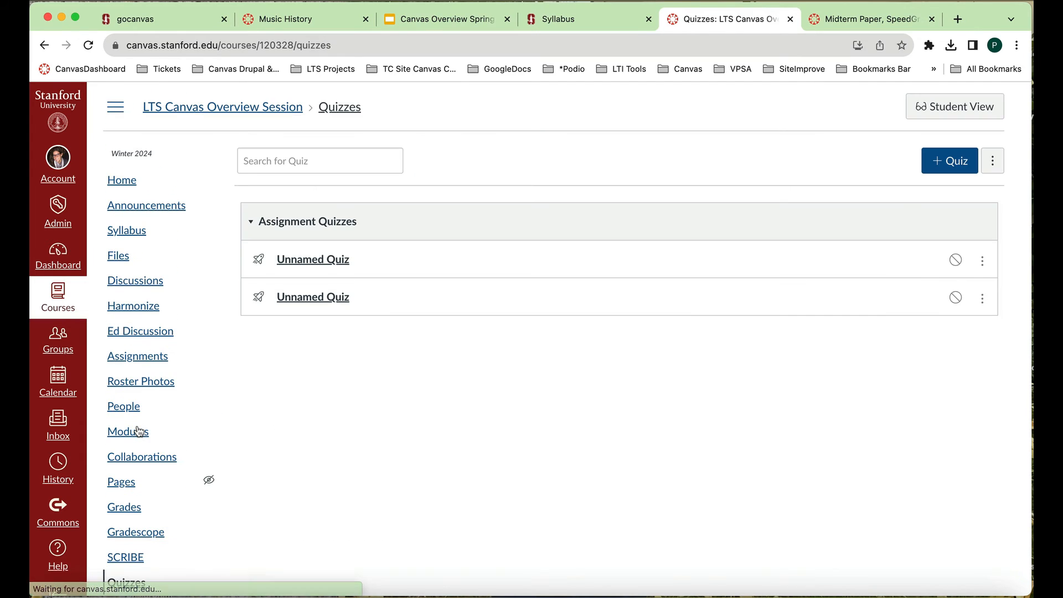
{"action": "left_click", "coordinate": [939, 170]}
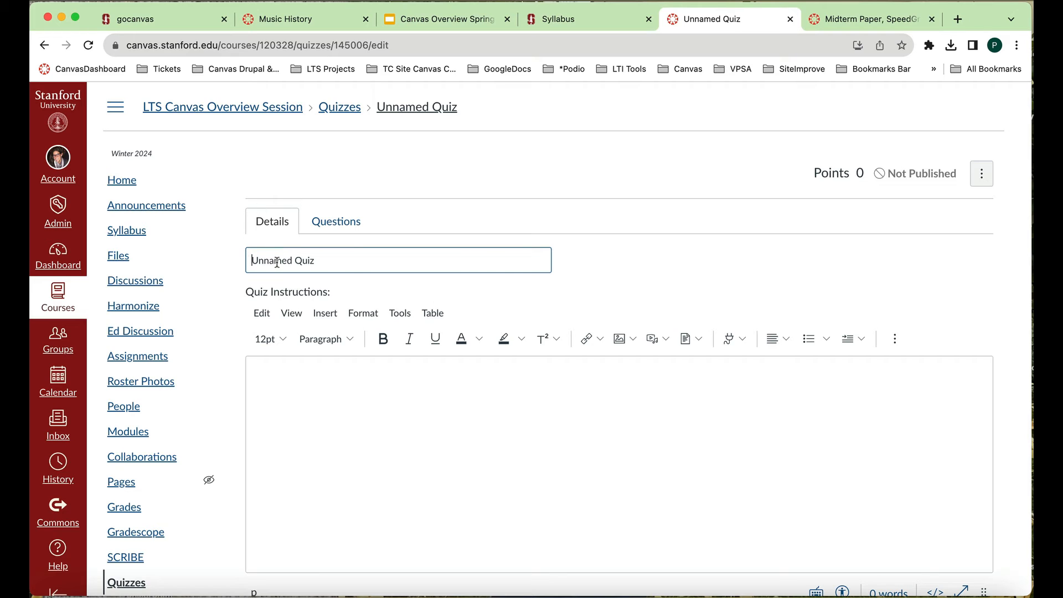
- Replace the placeholder quiz title with "First Winter 2024 Quiz"
{"action": "type", "text": "First "}
{"action": "type", "text": "Winter 2024 Q"}
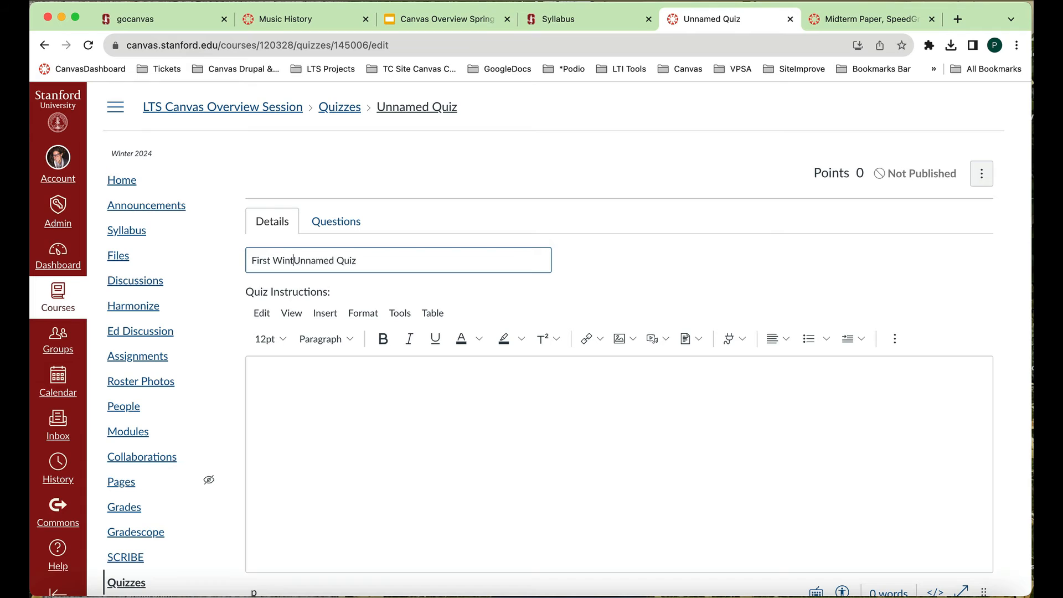
{"action": "type", "text": "uiz"}
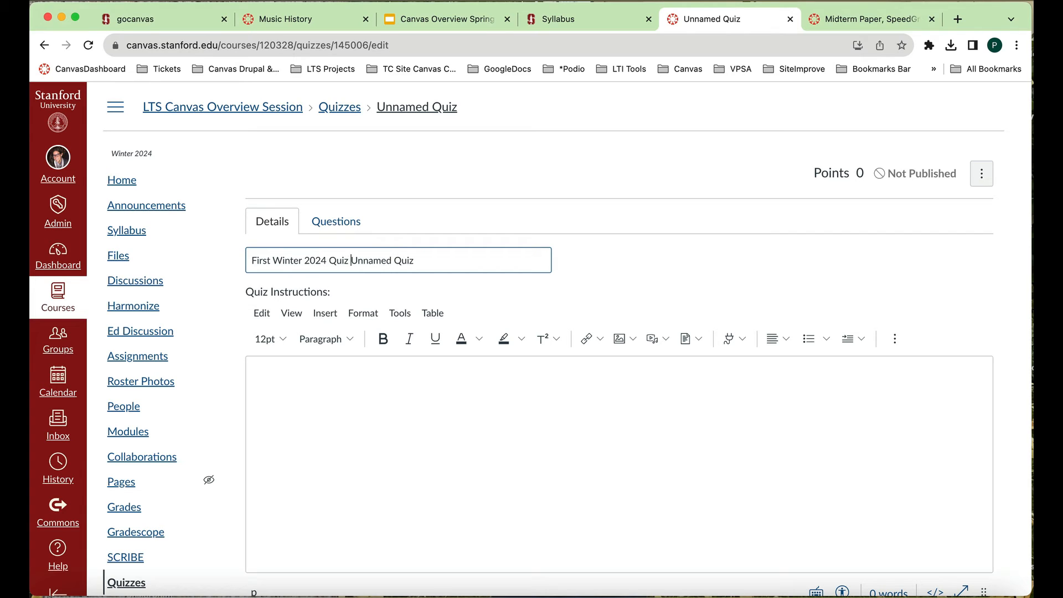
{"action": "key", "text": "super+a"}
{"action": "left_click", "coordinate": [351, 260]}
{"action": "key", "text": "shift+super+Right"}
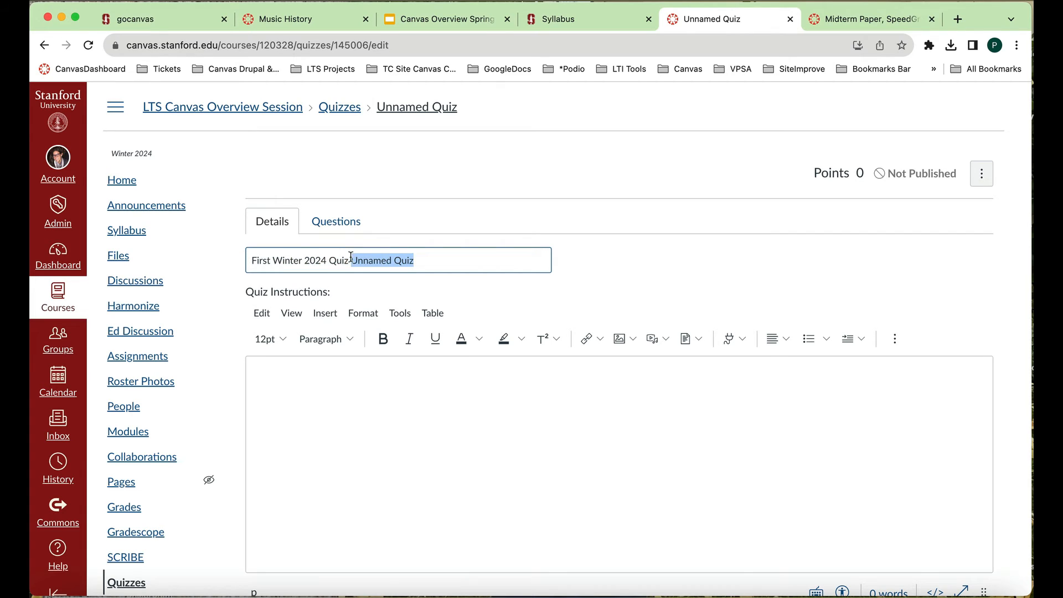
{"action": "key", "text": "BackSpace"}
- Copy the quiz title into the quiz instructions
{"action": "left_click_drag", "start_coordinate": [351, 260], "coordinate": [242, 255]}
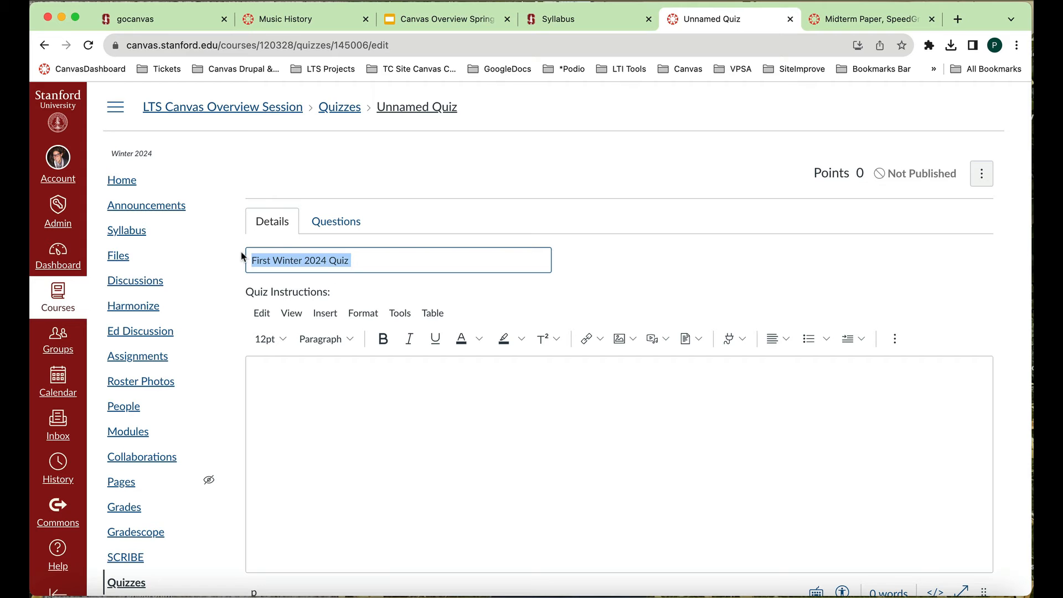
{"action": "key", "text": "super+c"}
{"action": "left_click", "coordinate": [417, 462]}
{"action": "key", "text": "super+v"}
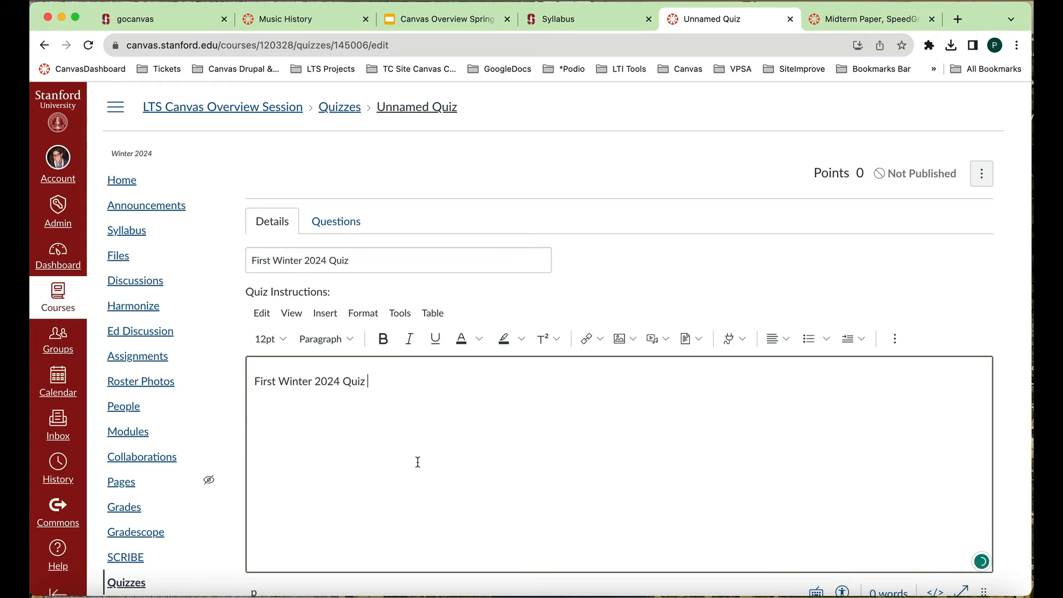
- Review the quiz type choices, keeping Graded Quiz, and examine the quiz's options, restrictions and assignment dates
{"action": "scroll", "coordinate": [418, 461], "scroll_direction": "down", "scroll_amount": 5}
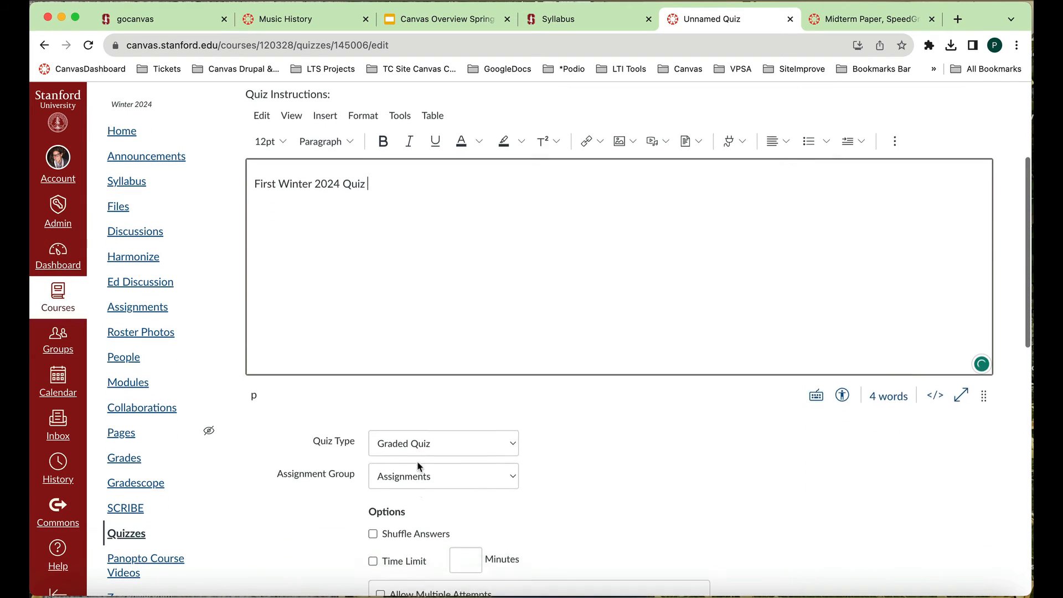
{"action": "scroll", "coordinate": [417, 465], "scroll_direction": "down", "scroll_amount": 3}
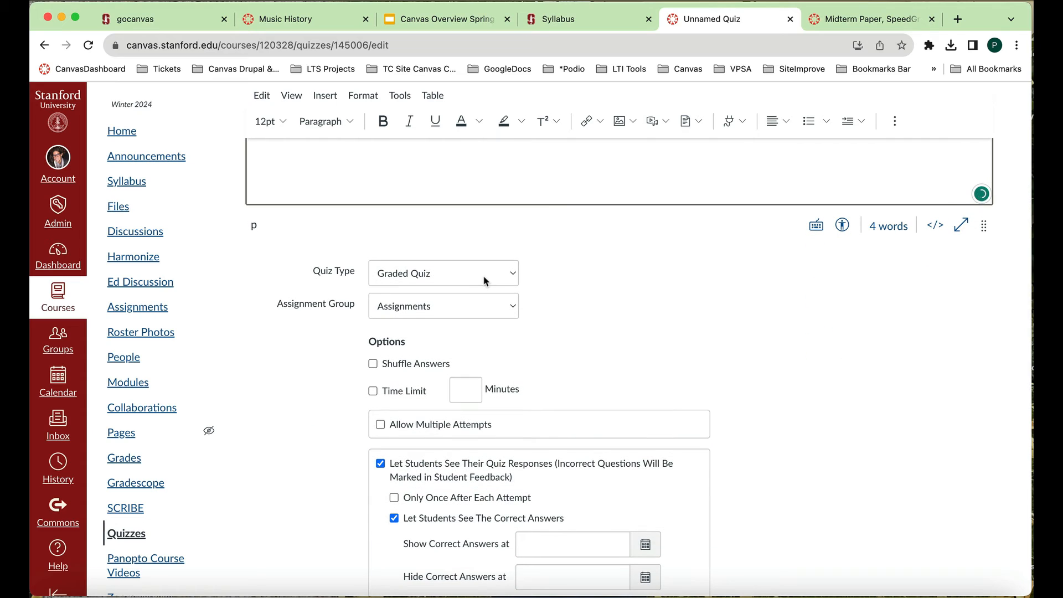
{"action": "left_click", "coordinate": [514, 275]}
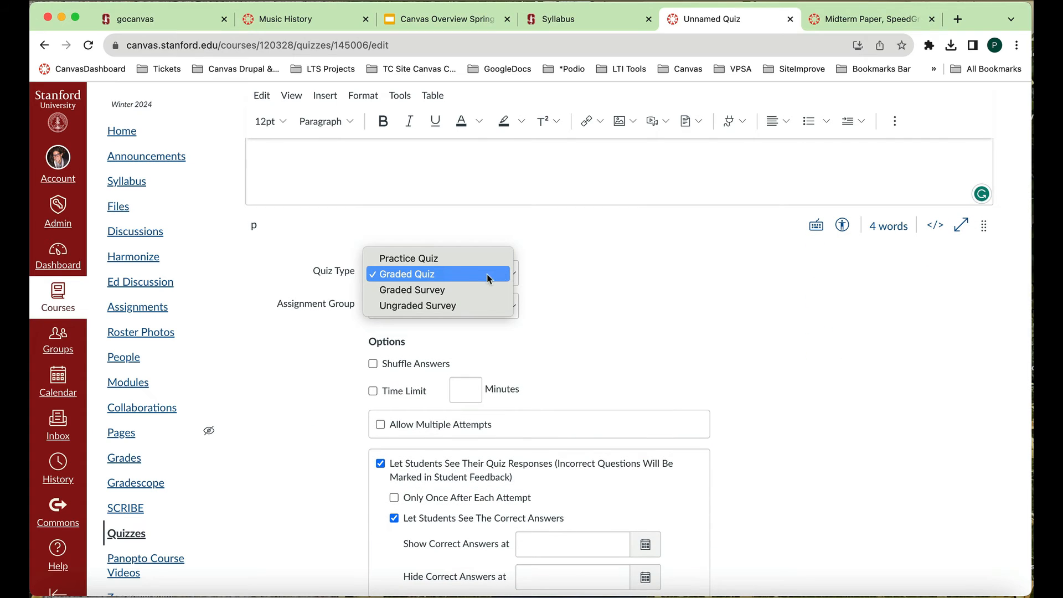
{"action": "left_click", "coordinate": [490, 274]}
{"action": "scroll", "coordinate": [587, 332], "scroll_direction": "down", "scroll_amount": 3}
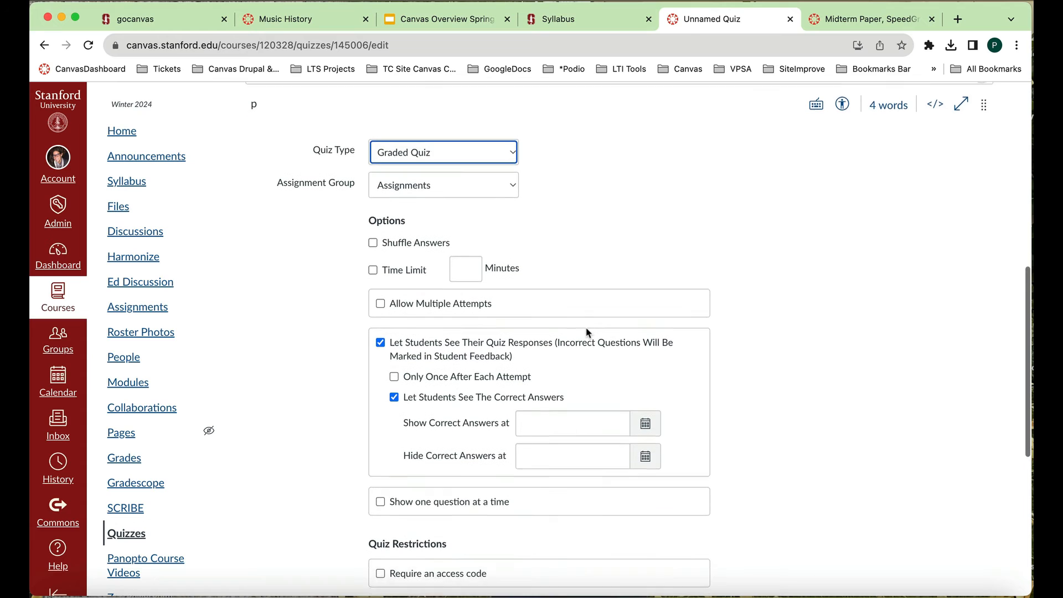
{"action": "scroll", "coordinate": [537, 340], "scroll_direction": "down", "scroll_amount": 6}
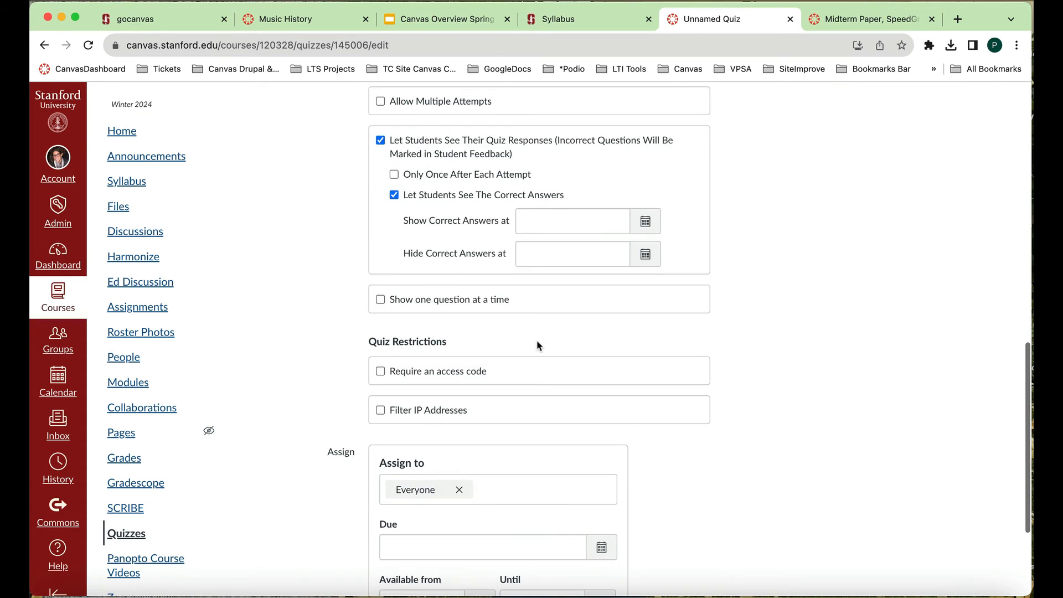
{"action": "scroll", "coordinate": [819, 398], "scroll_direction": "up", "scroll_amount": 7}
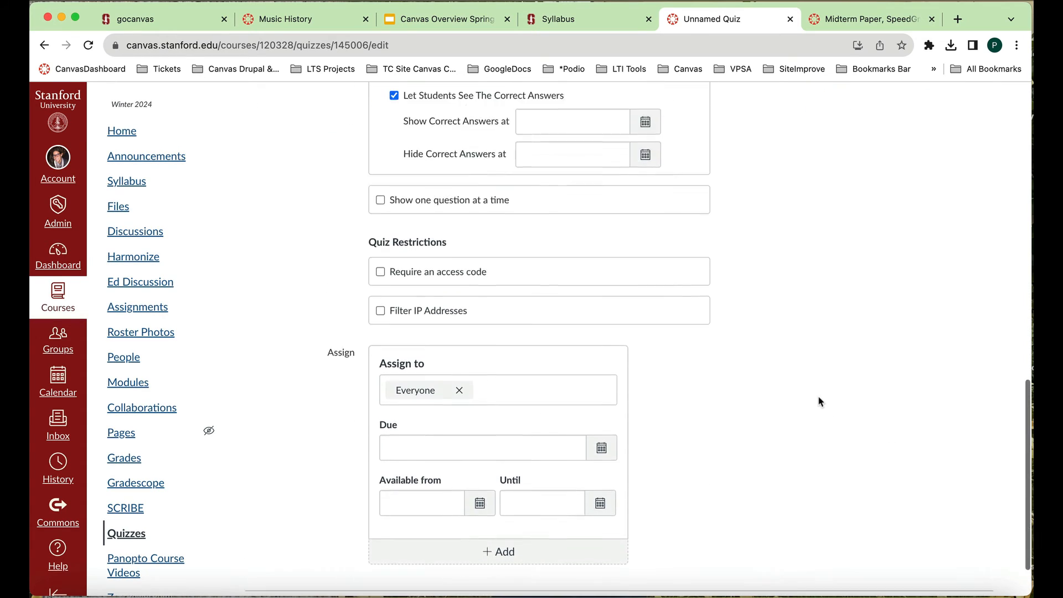
{"action": "scroll", "coordinate": [818, 398], "scroll_direction": "up", "scroll_amount": 8}
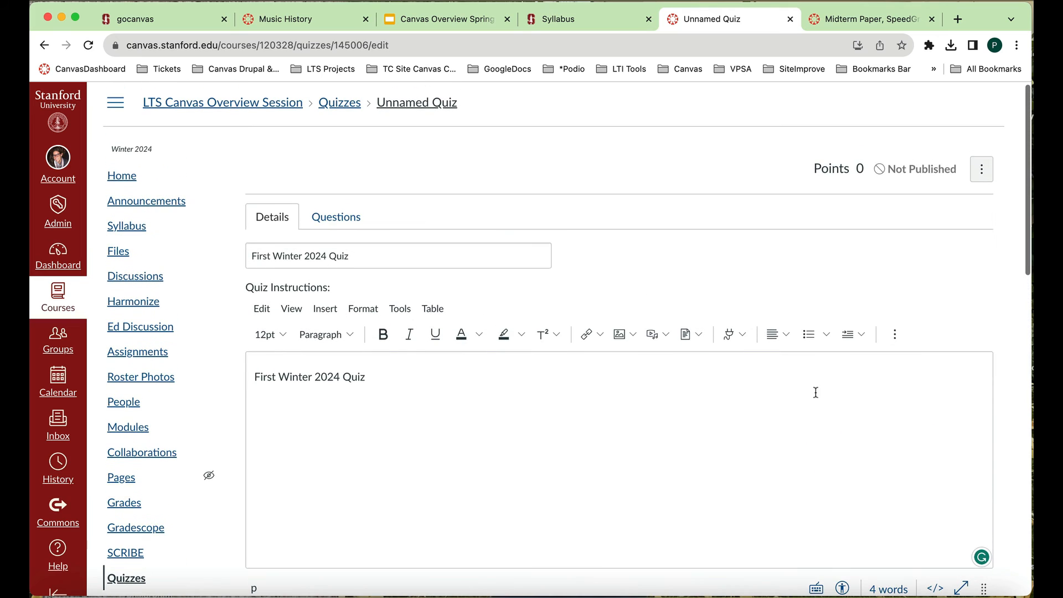
- Open the quiz's questions section and review the ways to add questions
{"action": "left_click", "coordinate": [342, 220]}
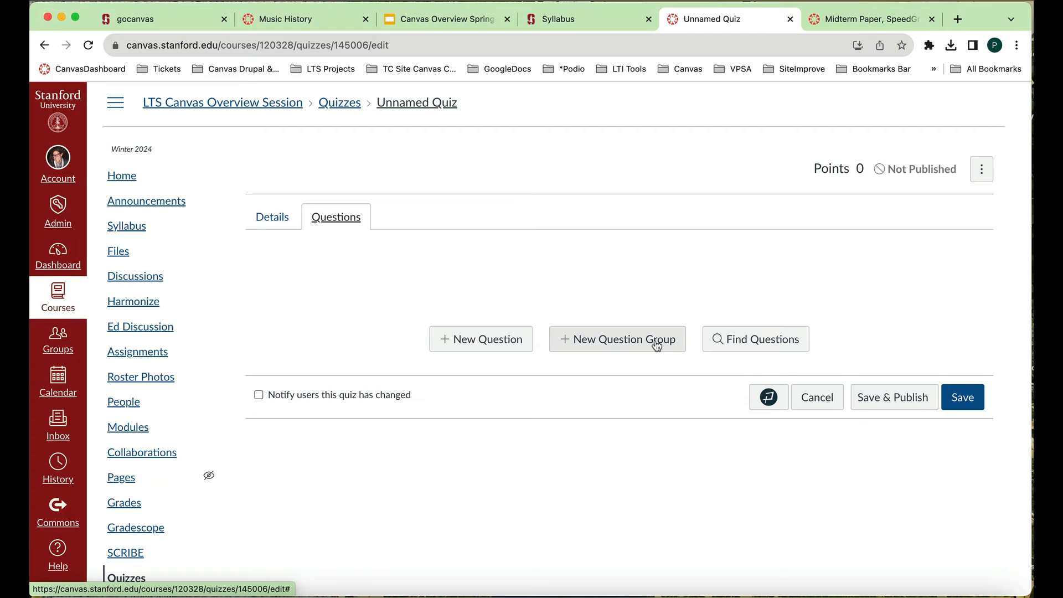
{"action": "scroll", "coordinate": [653, 343], "scroll_direction": "up", "scroll_amount": 1}
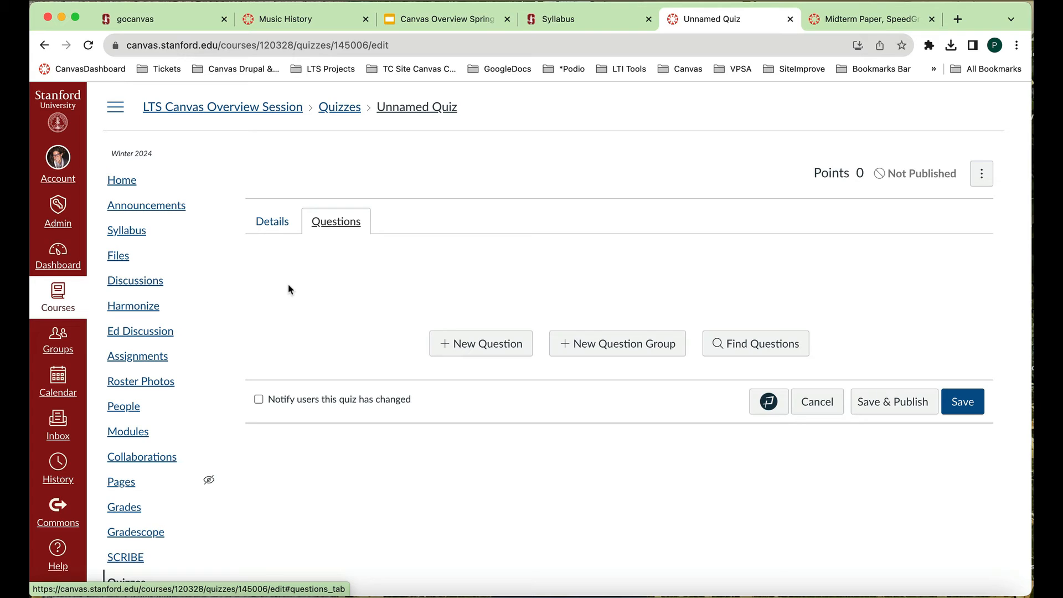
- Leave the quiz for the course's Pages area and start a new page
{"action": "scroll", "coordinate": [139, 379], "scroll_direction": "down", "scroll_amount": 2}
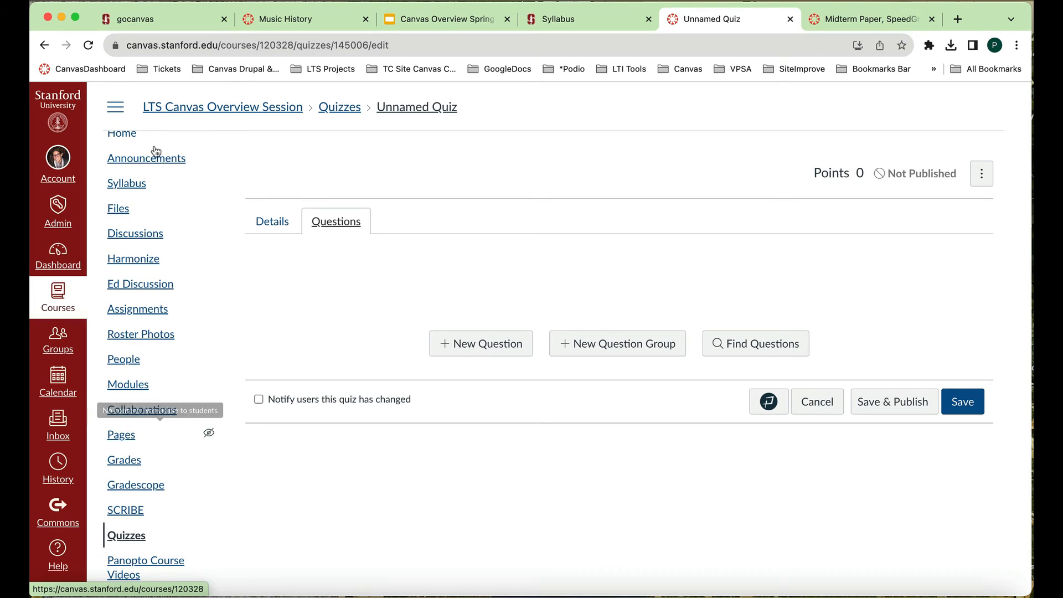
{"action": "left_click", "coordinate": [128, 439]}
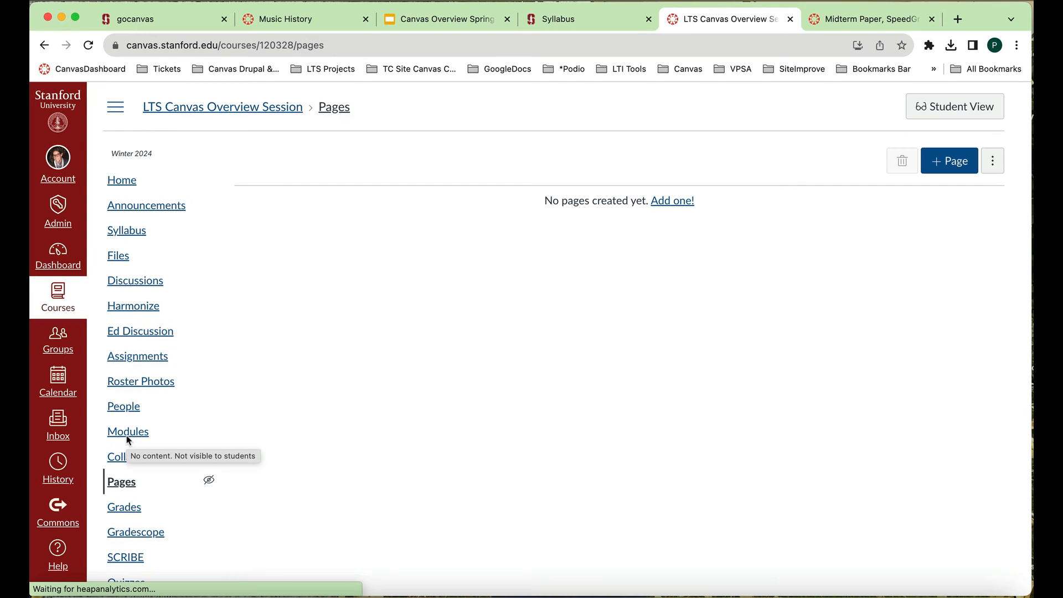
{"action": "left_click", "coordinate": [946, 164]}
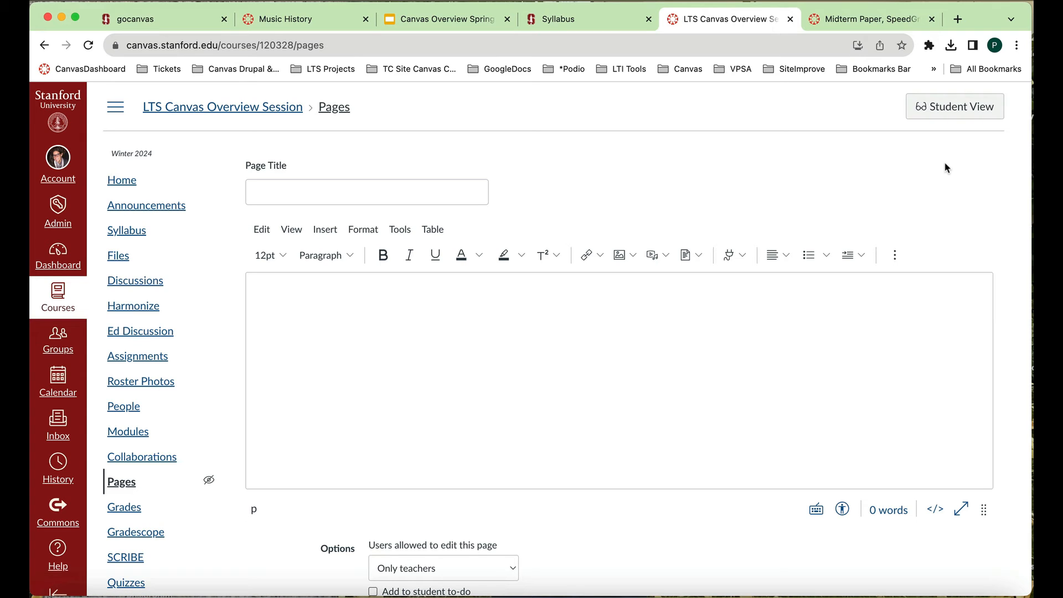
- Title the new page "Week 1: Unit 1" and enter the same text as its body content
{"action": "left_click", "coordinate": [481, 195]}
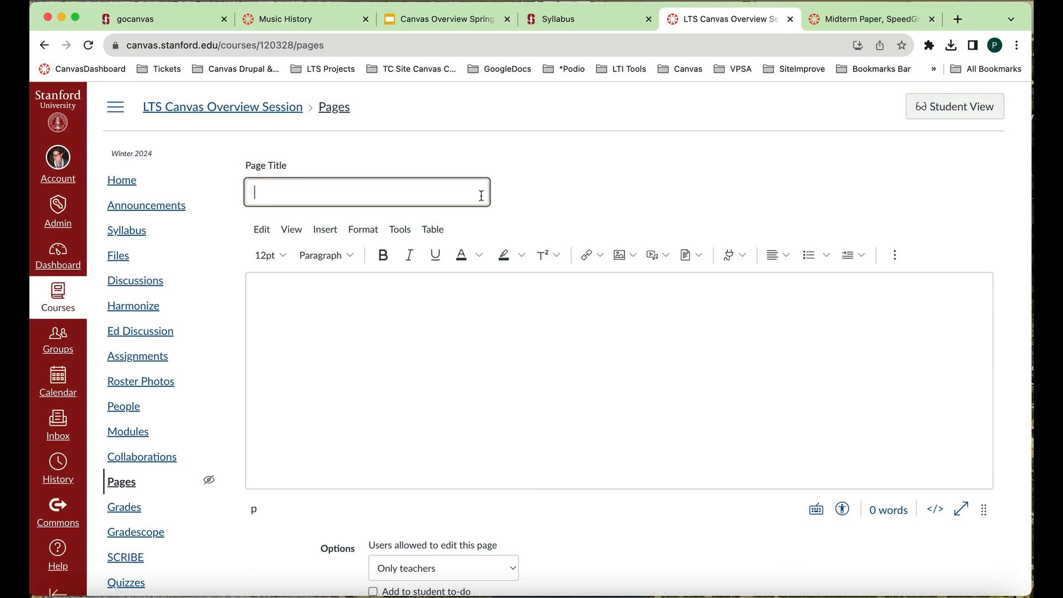
{"action": "type", "text": "Week 1: Unit 1"}
{"action": "scroll", "coordinate": [582, 387], "scroll_direction": "down", "scroll_amount": 1}
{"action": "left_click", "coordinate": [533, 305]}
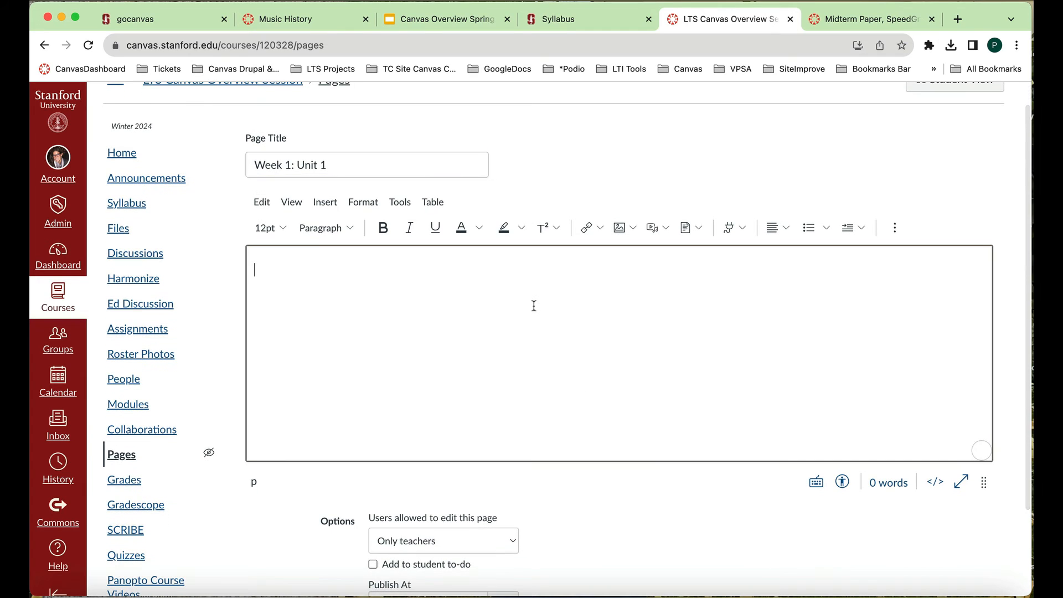
{"action": "type", "text": "We"}
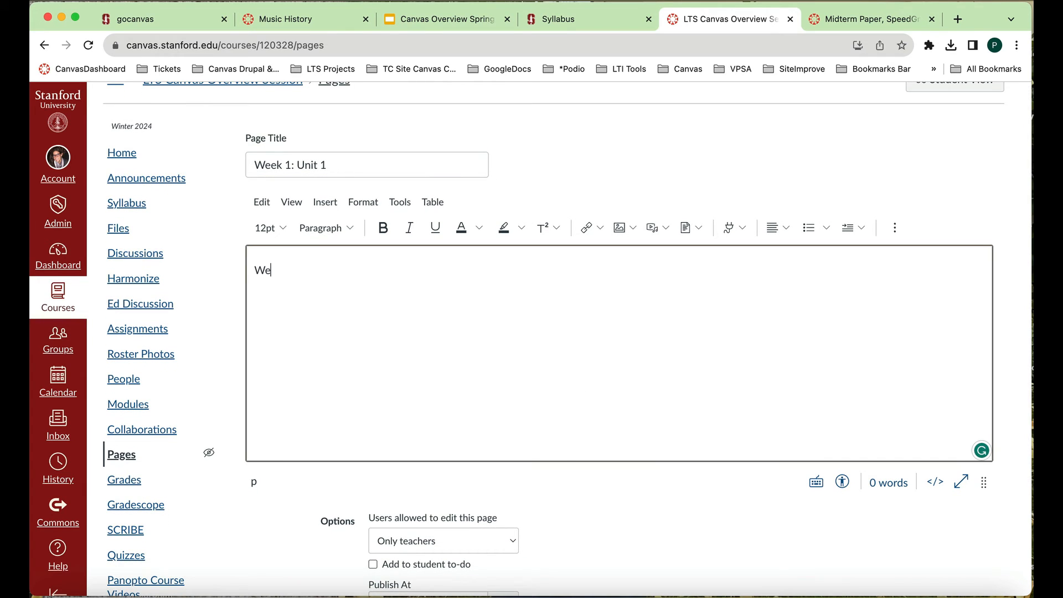
{"action": "type", "text": "ek 1: Unit 1"}
- Review who can be allowed to edit the page, keeping Only teachers, and examine the remaining page options
{"action": "scroll", "coordinate": [612, 365], "scroll_direction": "down", "scroll_amount": 5}
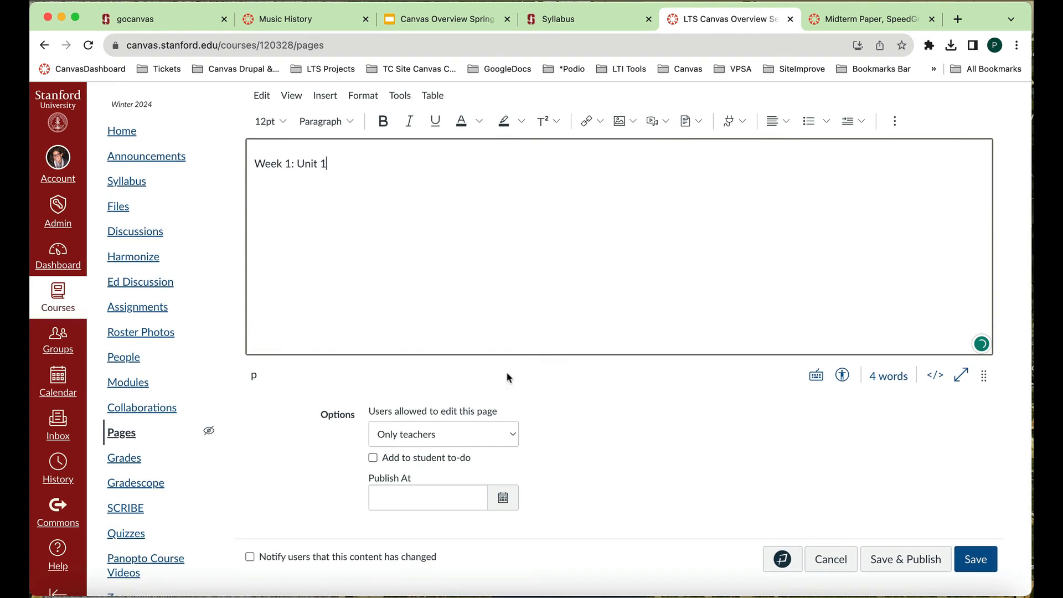
{"action": "left_click", "coordinate": [514, 438]}
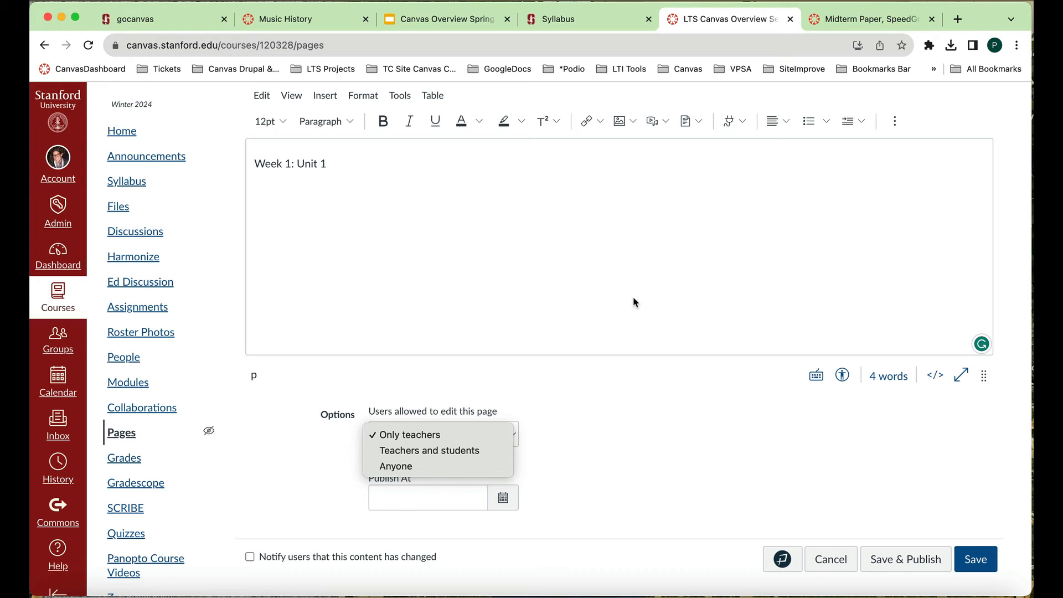
{"action": "key", "text": "Escape"}
{"action": "scroll", "coordinate": [584, 272], "scroll_direction": "up", "scroll_amount": 3}
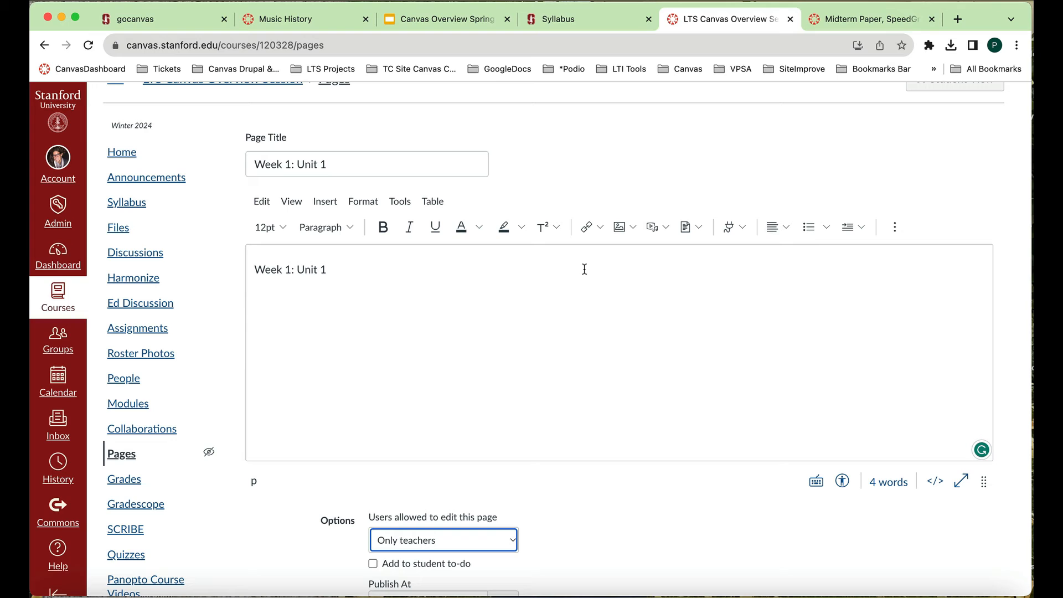
{"action": "scroll", "coordinate": [518, 387], "scroll_direction": "down", "scroll_amount": 2}
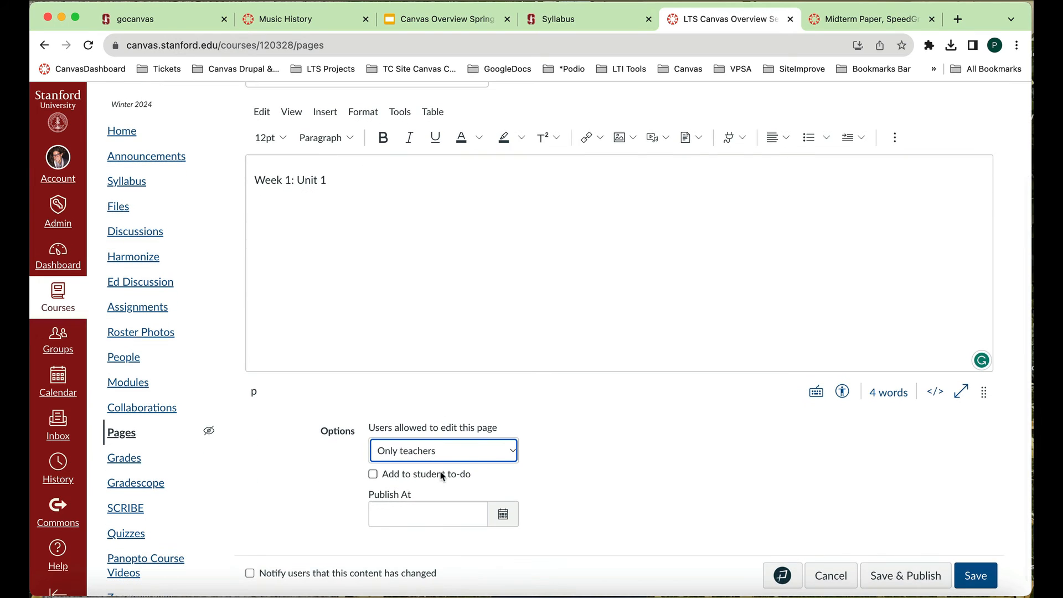
{"action": "scroll", "coordinate": [461, 470], "scroll_direction": "down", "scroll_amount": 1}
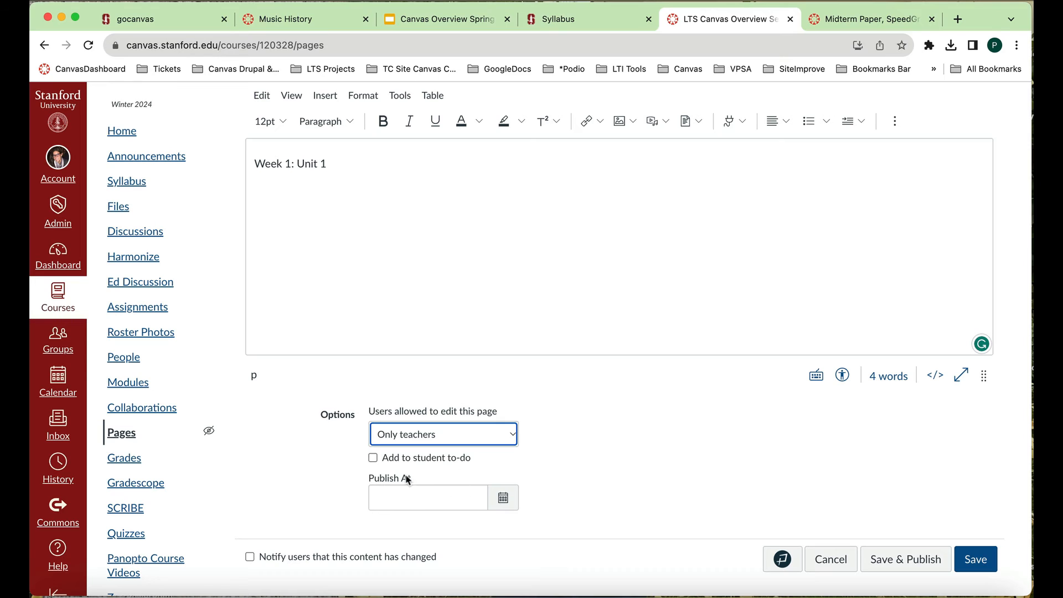
- Schedule the page to publish on Nov 30, 2023 at 9:00 AM
{"action": "left_click", "coordinate": [503, 499]}
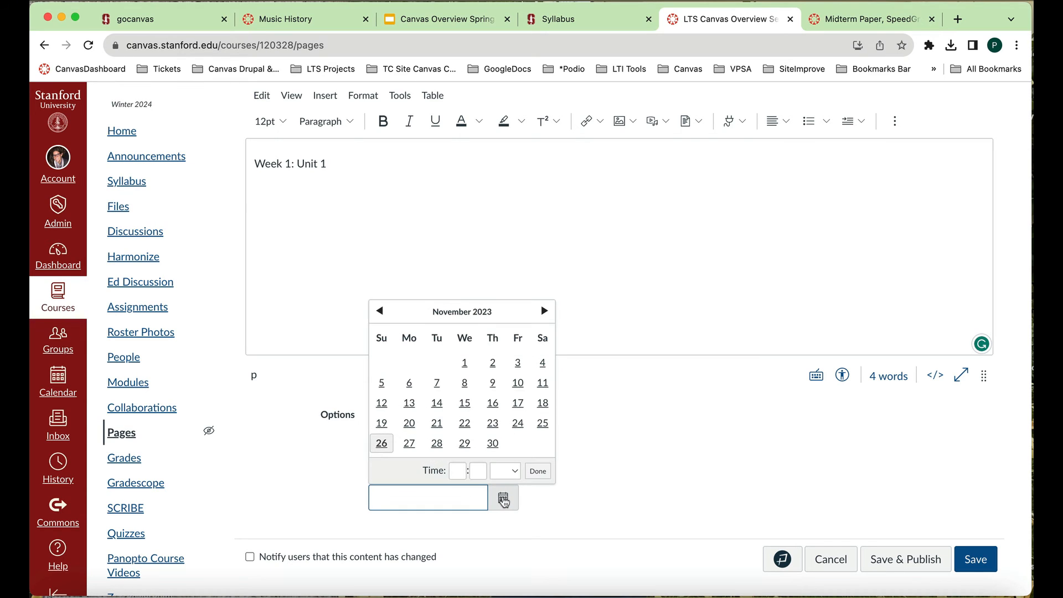
{"action": "left_click", "coordinate": [493, 445]}
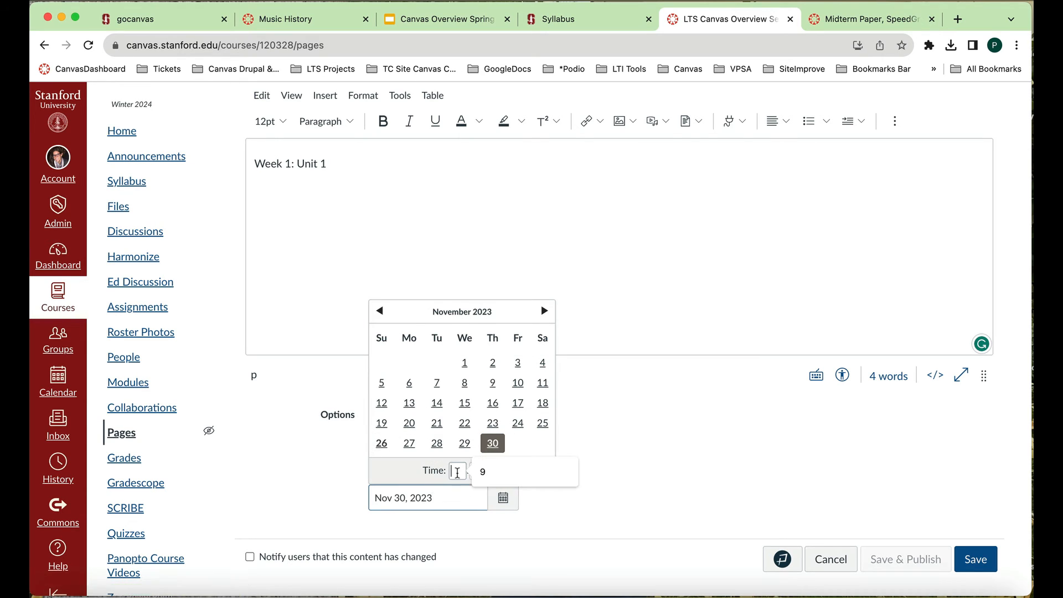
{"action": "left_click", "coordinate": [457, 471]}
{"action": "type", "text": "9"}
{"action": "left_click", "coordinate": [480, 472]}
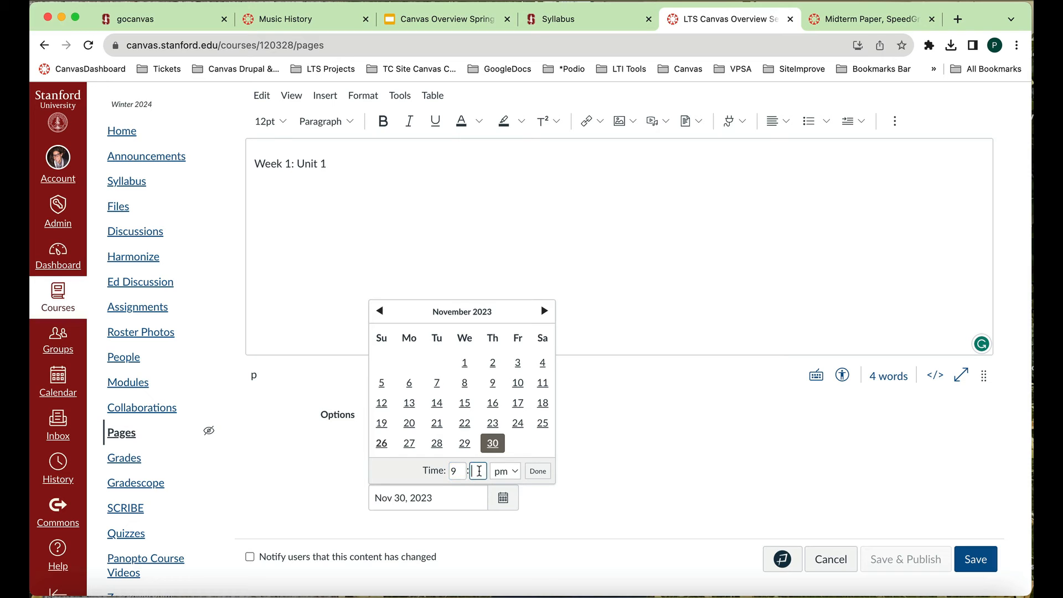
{"action": "type", "text": "00"}
{"action": "left_click", "coordinate": [514, 471]}
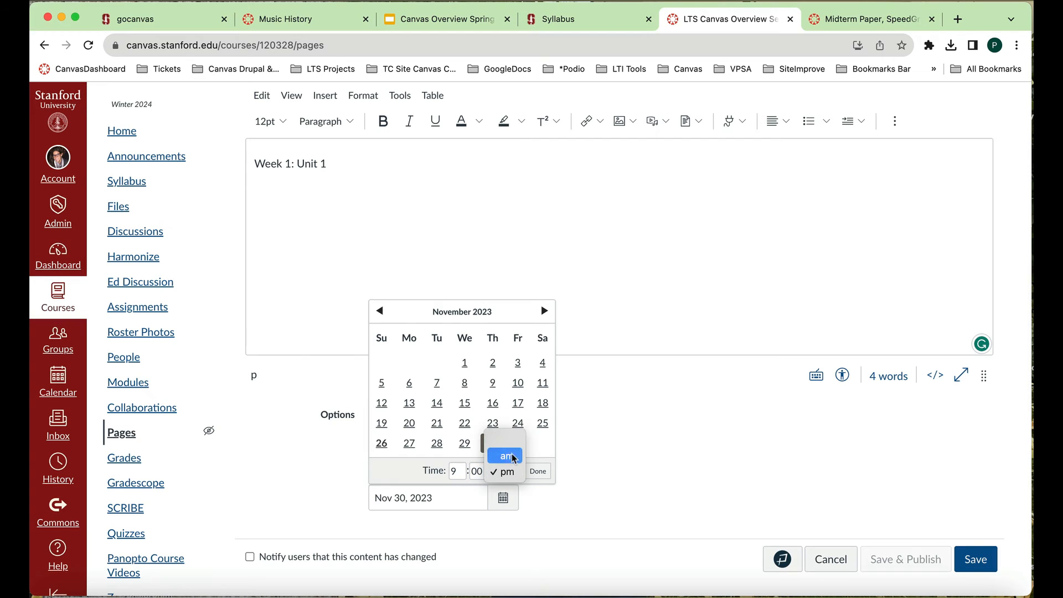
{"action": "left_click", "coordinate": [505, 451]}
{"action": "left_click", "coordinate": [538, 472]}
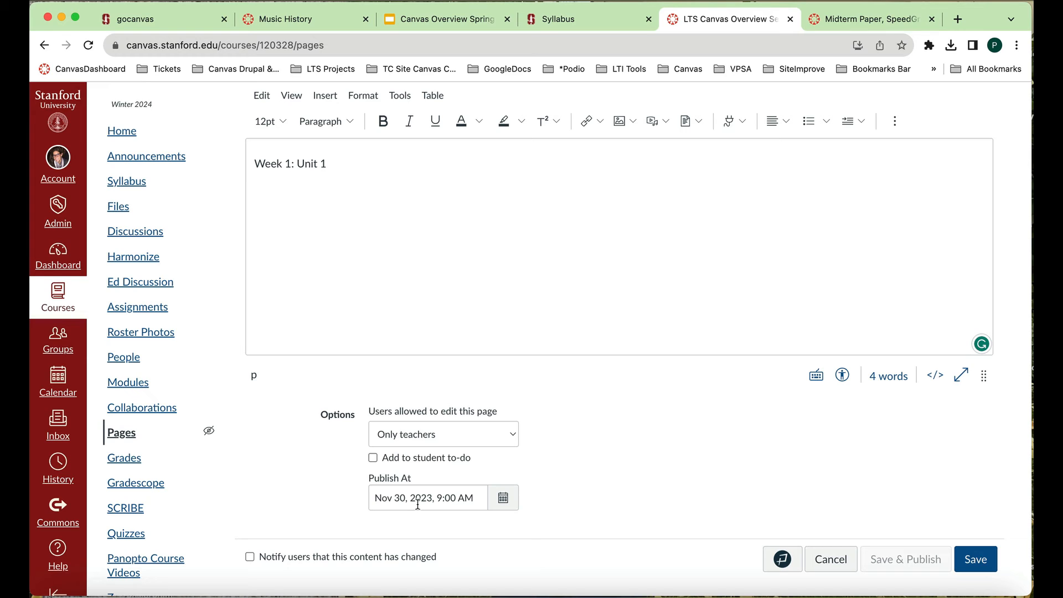
- Save the scheduled page and open the course's Modules page
{"action": "left_click", "coordinate": [976, 559]}
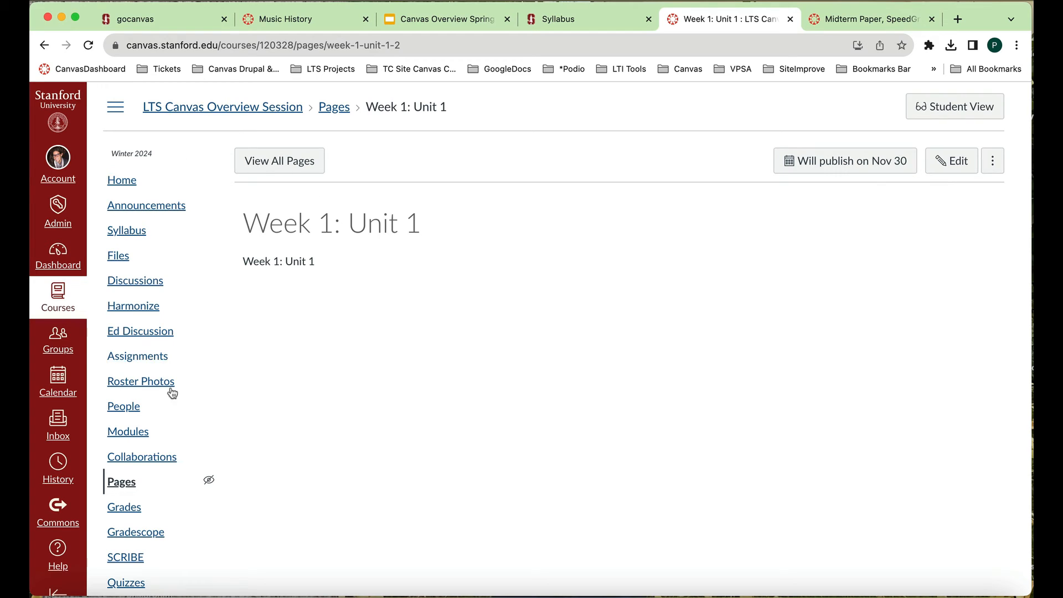
{"action": "left_click", "coordinate": [144, 434]}
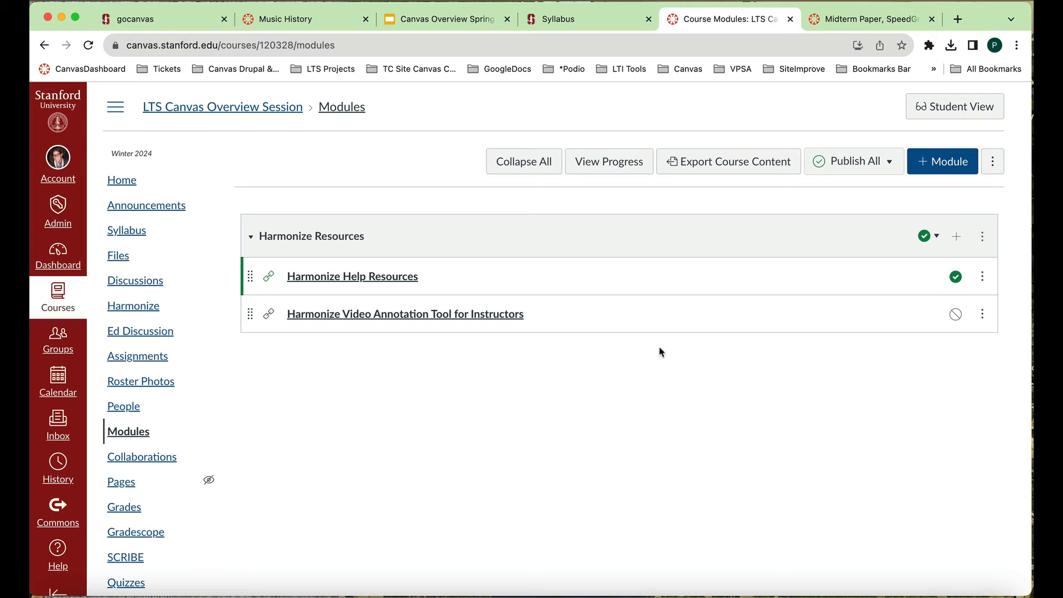
- Delete the Harmonize Resources module from the course and confirm the deletion
{"action": "left_click", "coordinate": [982, 236]}
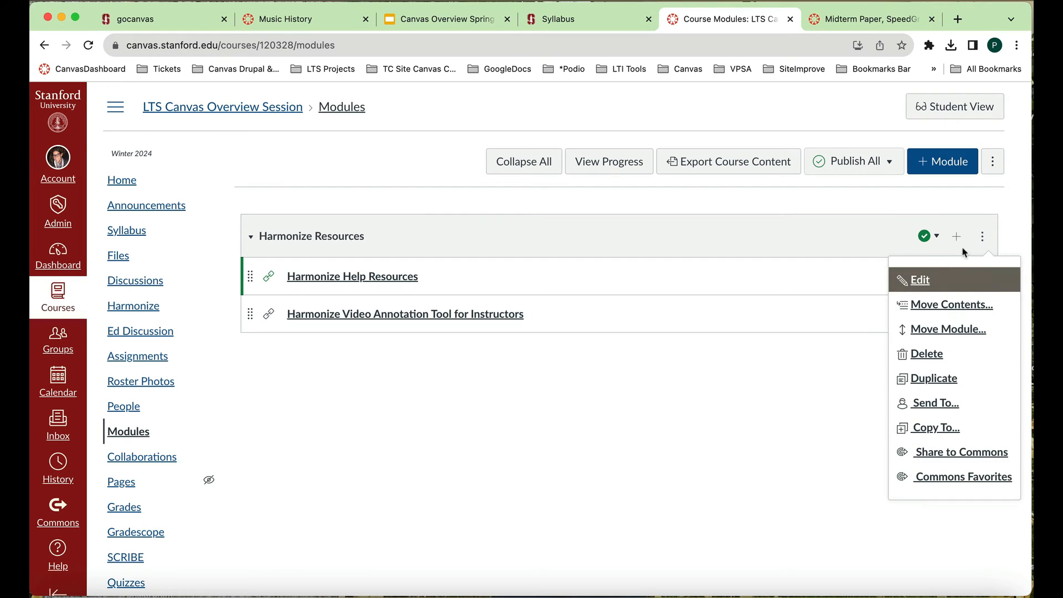
{"action": "left_click", "coordinate": [921, 354]}
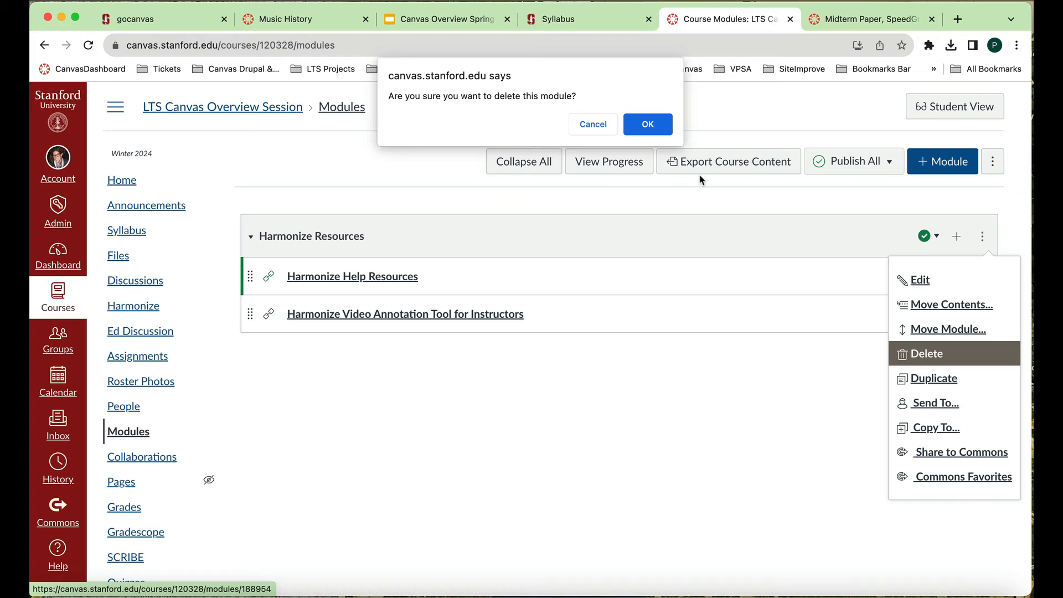
{"action": "left_click", "coordinate": [643, 123]}
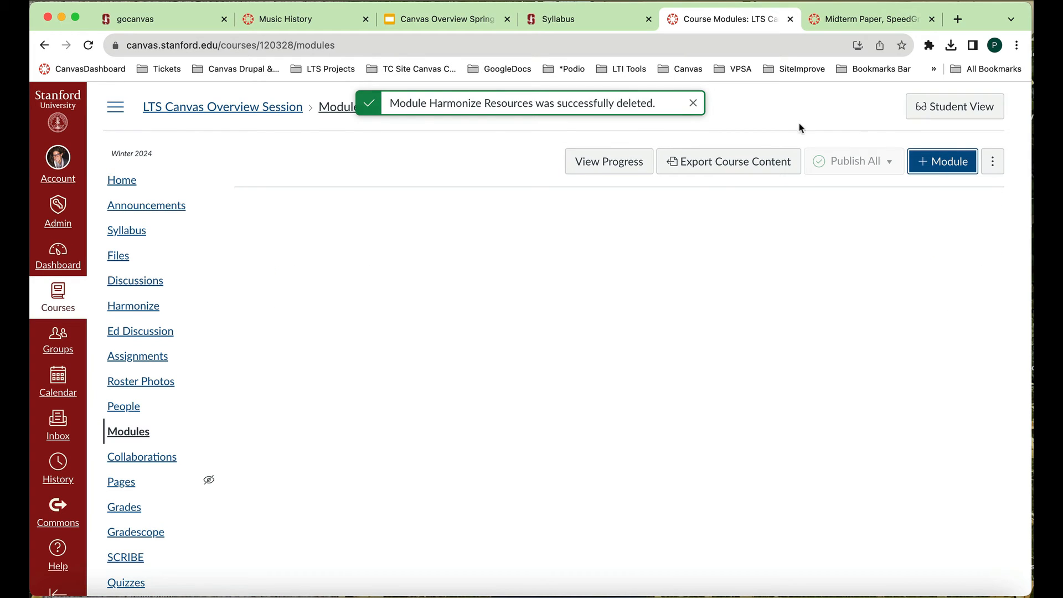
- Create a course module named "Welcome to Winter 2024"
{"action": "left_click", "coordinate": [952, 163]}
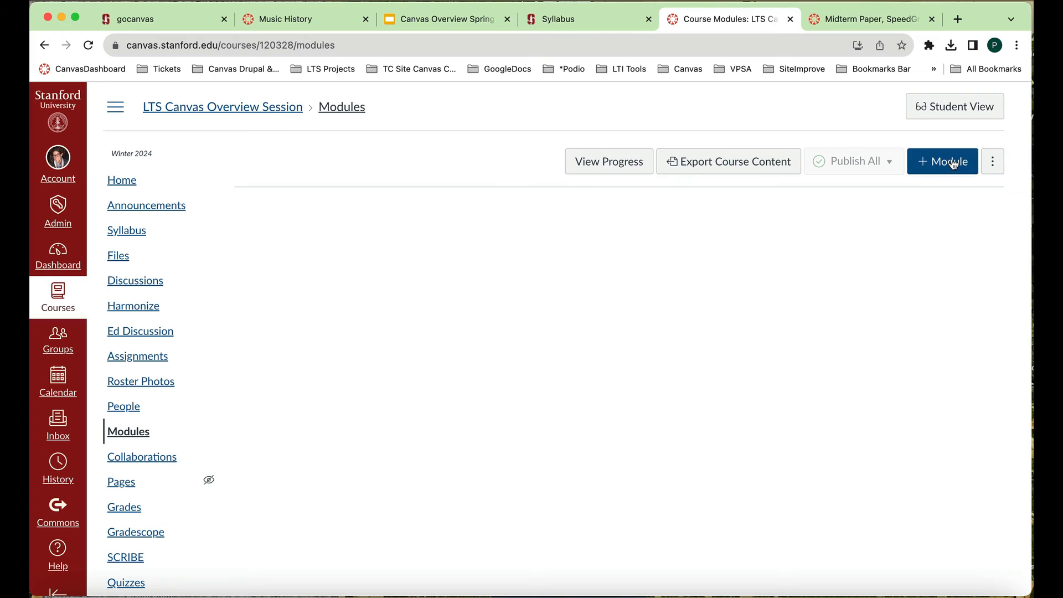
{"action": "left_click", "coordinate": [670, 307]}
{"action": "type", "text": "W"}
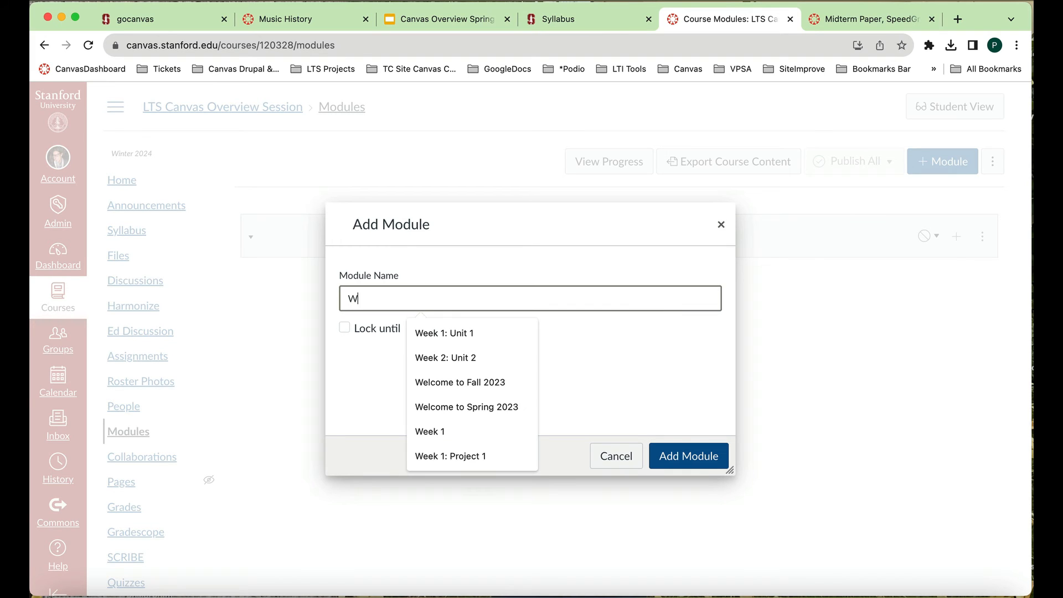
{"action": "type", "text": "elcome to"}
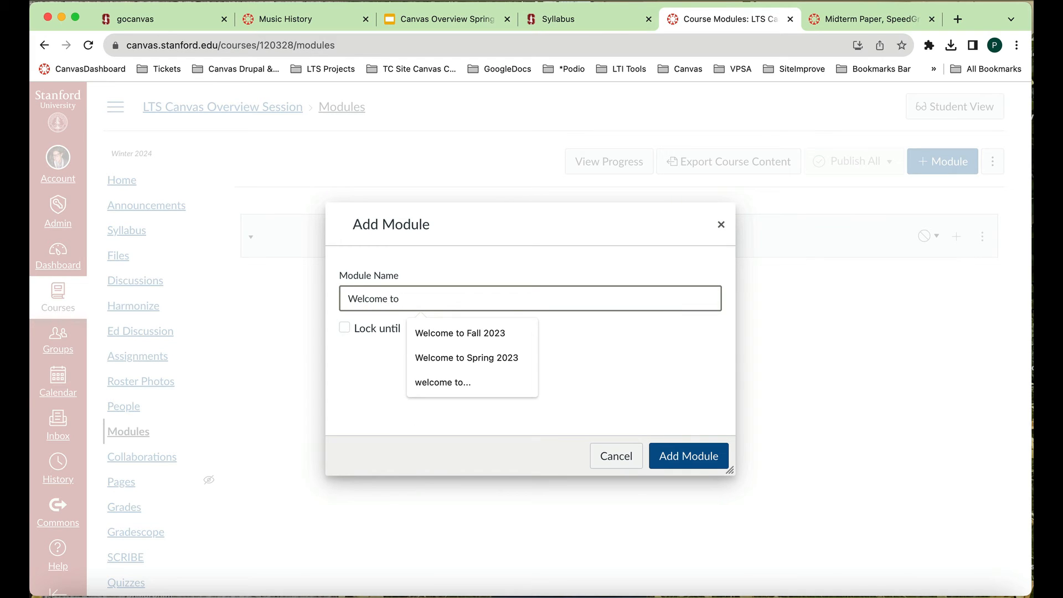
{"action": "type", "text": " Winter 2024"}
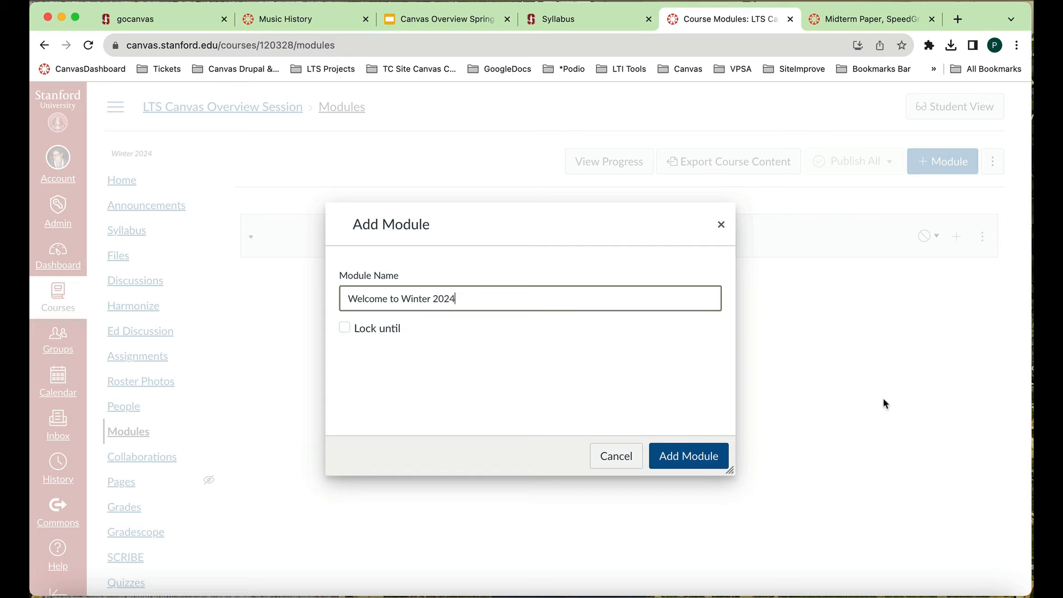
{"action": "left_click", "coordinate": [687, 455]}
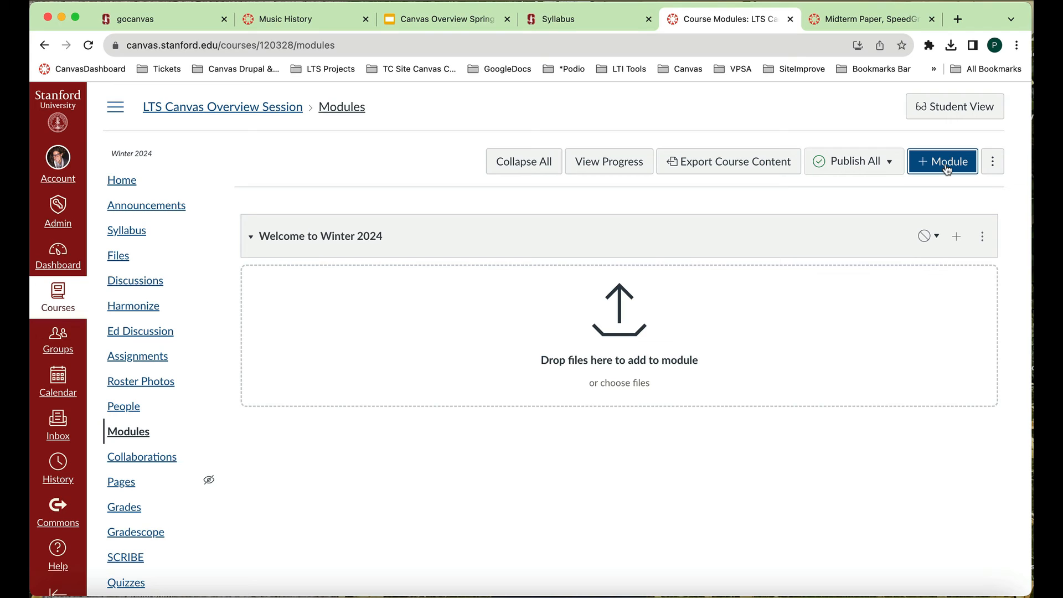
- Add a second module named "Week 1: Unit 1" without any prerequisite
{"action": "left_click", "coordinate": [948, 169]}
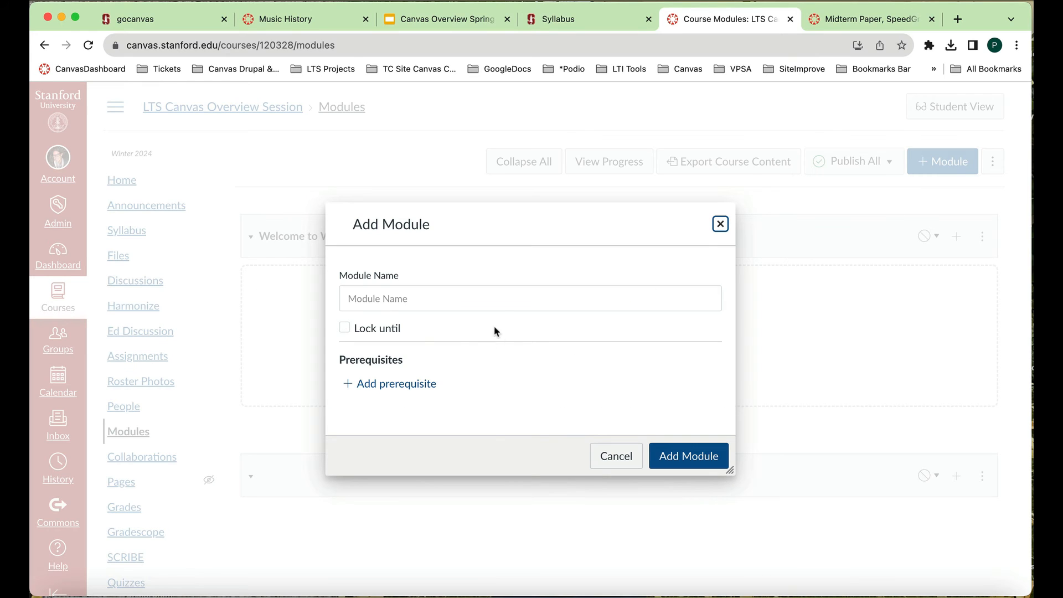
{"action": "left_click", "coordinate": [501, 302]}
{"action": "type", "text": "Week 1:"}
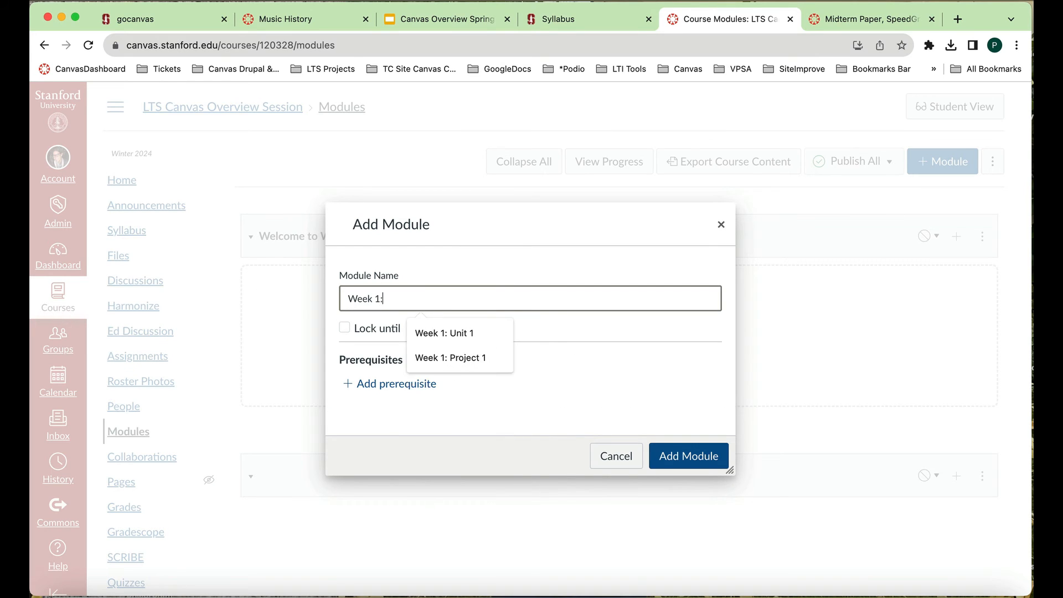
{"action": "type", "text": " Unit 1"}
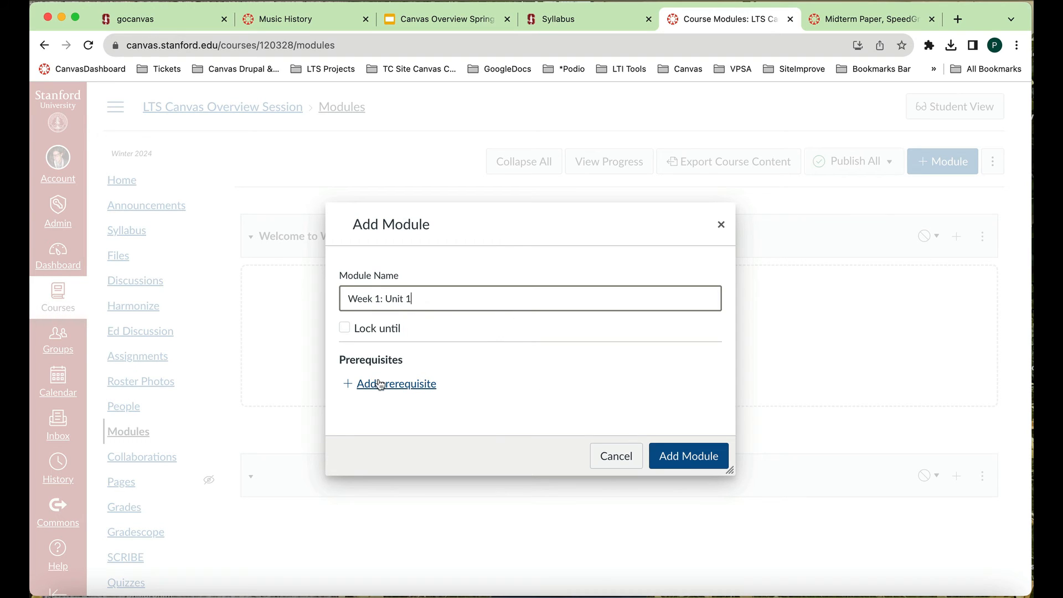
{"action": "left_click", "coordinate": [711, 459]}
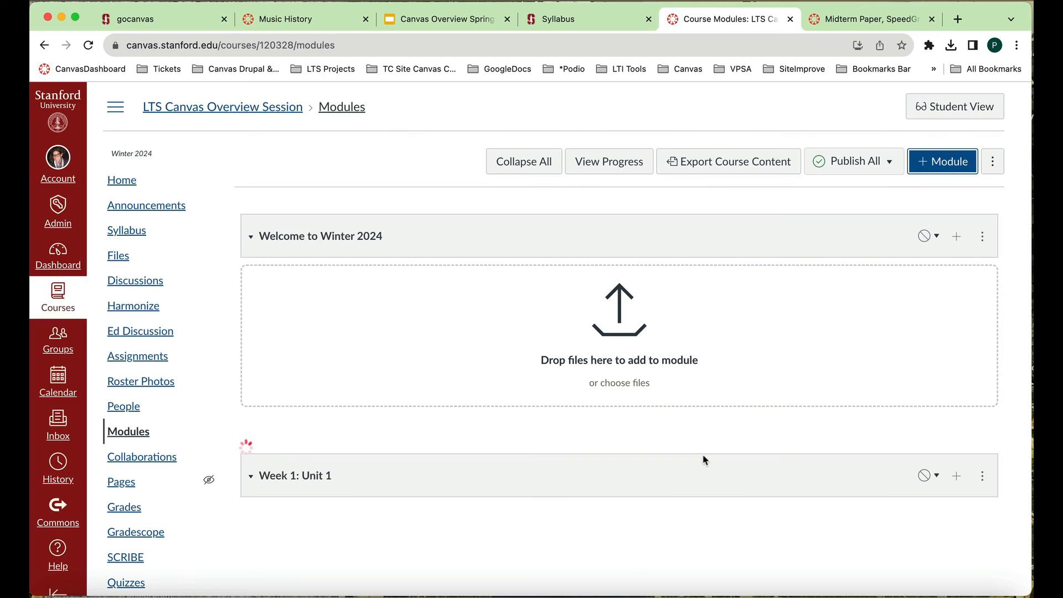
- Add a third module named "Week 2: Unit 2" and check it in the module list
{"action": "left_click", "coordinate": [940, 169]}
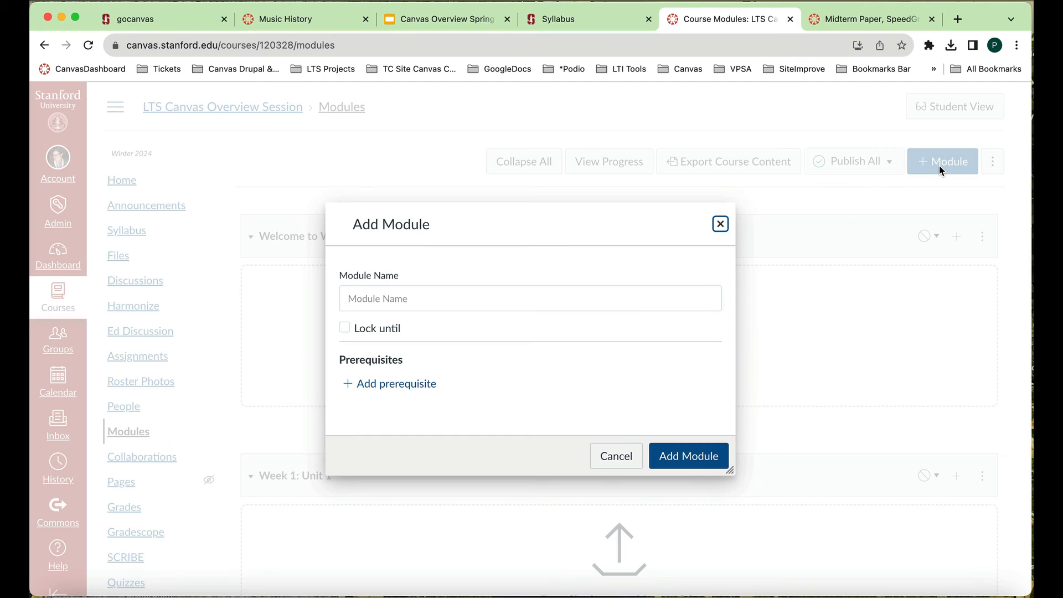
{"action": "left_click", "coordinate": [618, 299]}
{"action": "type", "text": "Wee"}
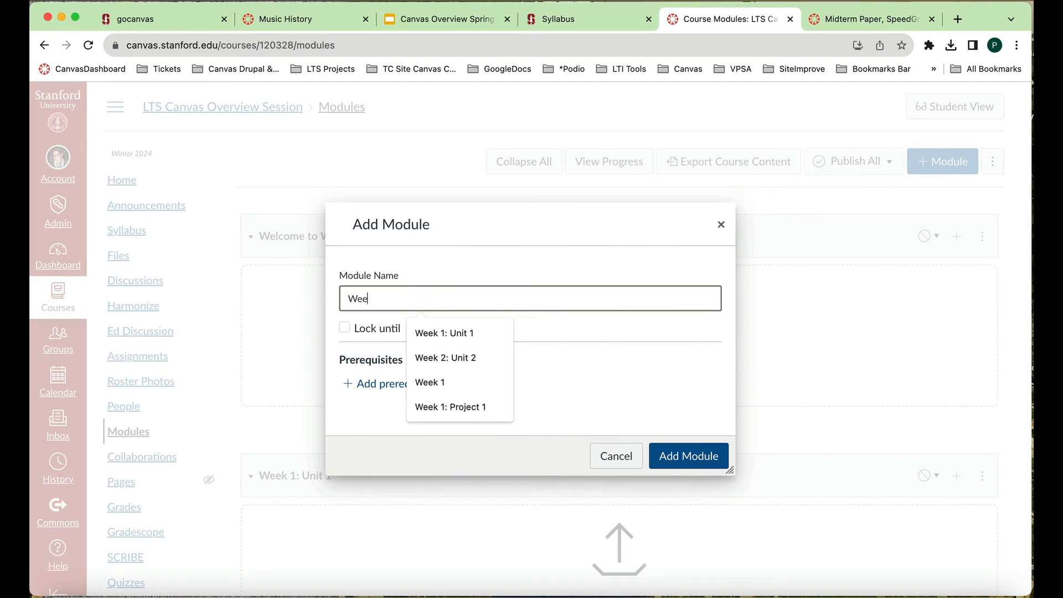
{"action": "type", "text": "k 2: Un"}
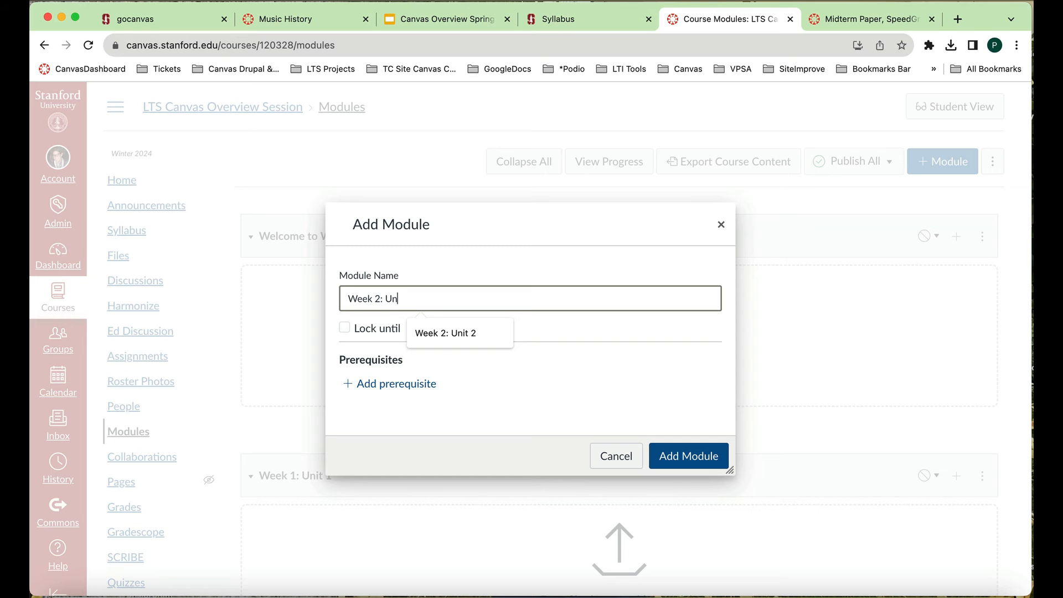
{"action": "type", "text": "it 2"}
{"action": "left_click", "coordinate": [701, 464]}
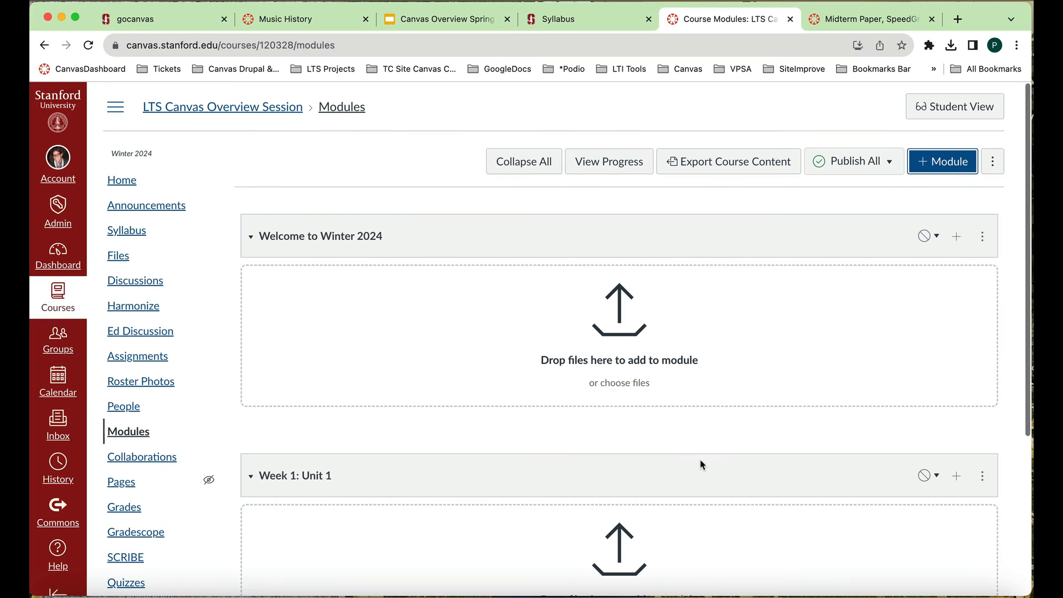
{"action": "scroll", "coordinate": [700, 443], "scroll_direction": "down", "scroll_amount": 3}
{"action": "scroll", "coordinate": [699, 441], "scroll_direction": "up", "scroll_amount": 3}
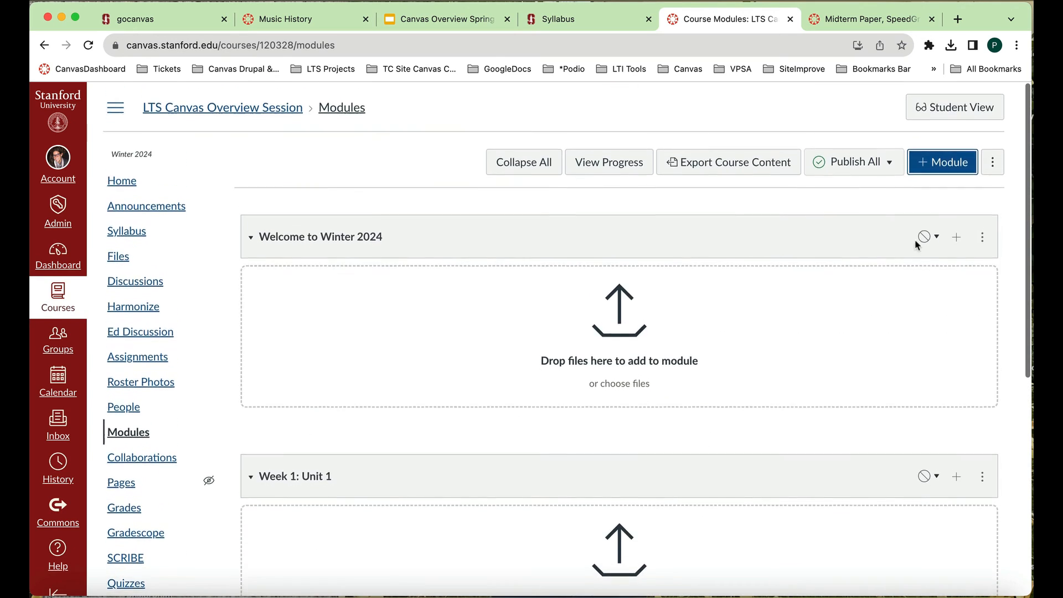
- Add another module named "Week 2: Project" and look over the list of modules
{"action": "left_click", "coordinate": [933, 173]}
{"action": "left_click", "coordinate": [404, 296]}
{"action": "type", "text": "W"}
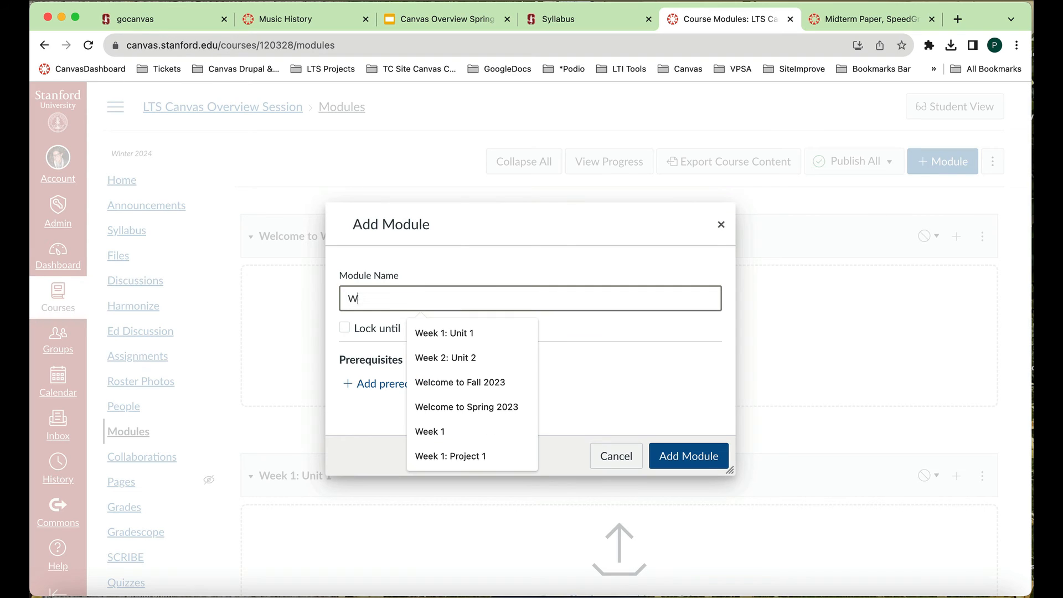
{"action": "type", "text": "eek 2: Pro"}
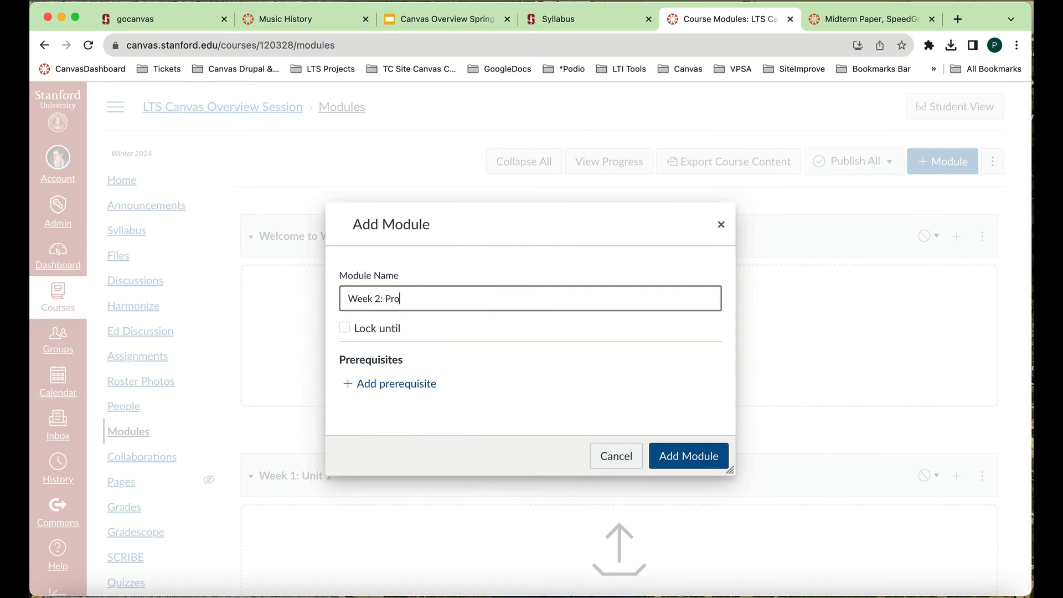
{"action": "type", "text": "ject"}
{"action": "left_click", "coordinate": [673, 454]}
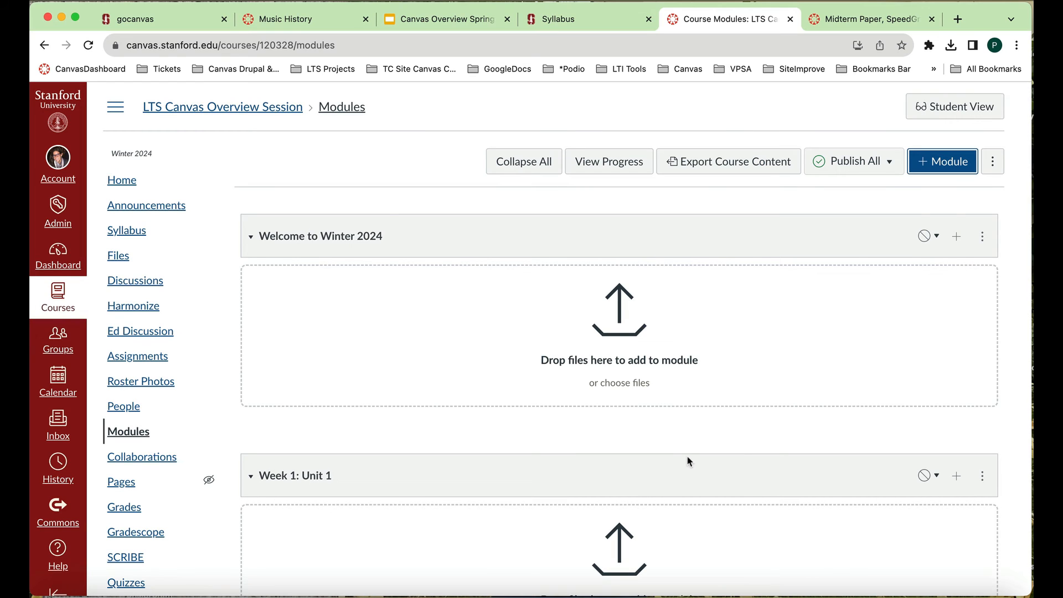
{"action": "scroll", "coordinate": [440, 381], "scroll_direction": "down", "scroll_amount": 2}
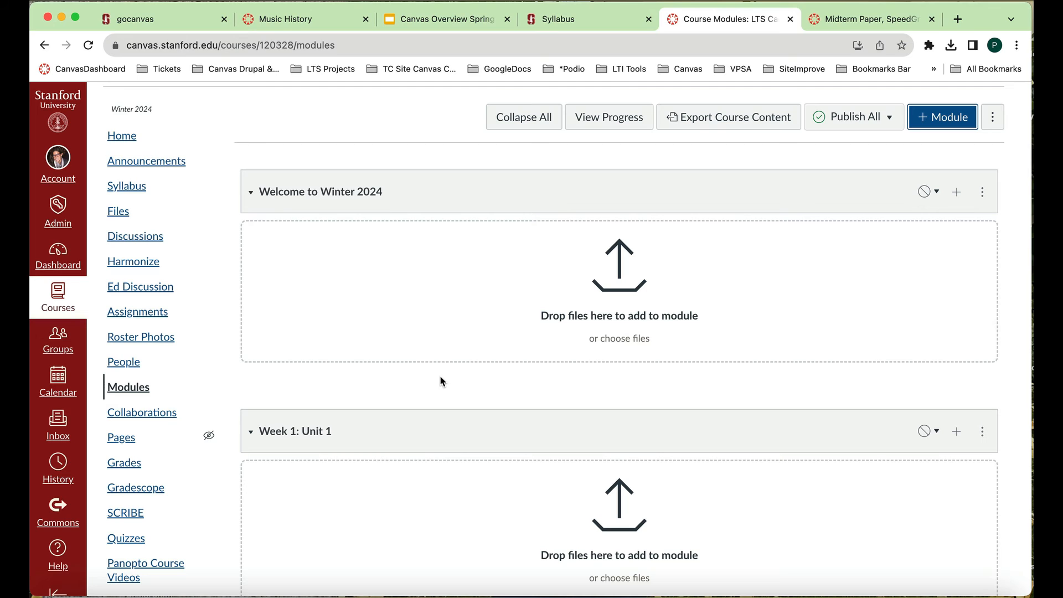
{"action": "scroll", "coordinate": [450, 315], "scroll_direction": "up", "scroll_amount": 2}
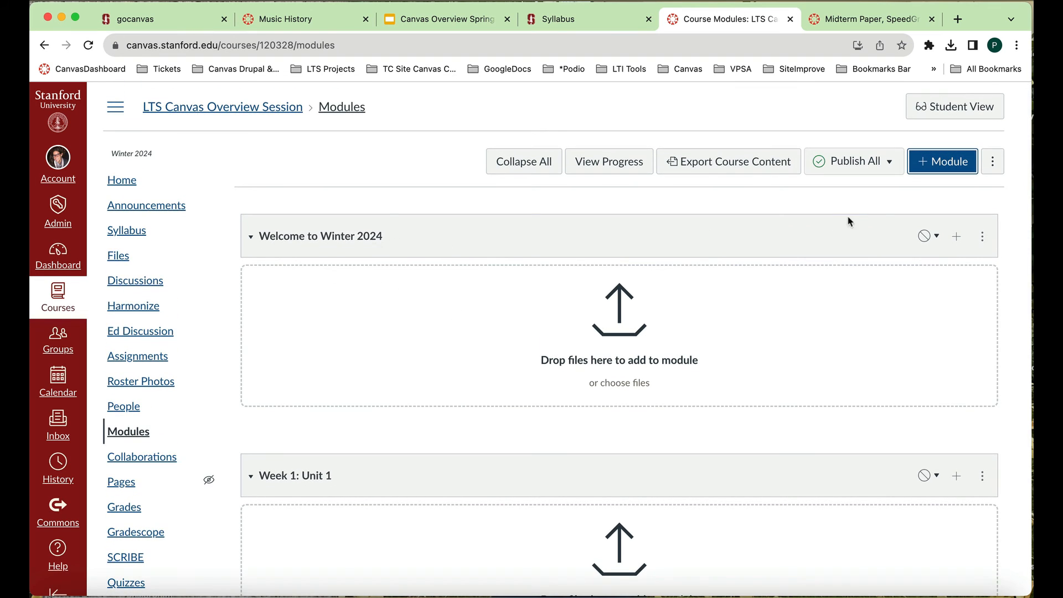
- Review the management options available for the Welcome to Winter 2024 module, without uploading a file
{"action": "left_click", "coordinate": [983, 239]}
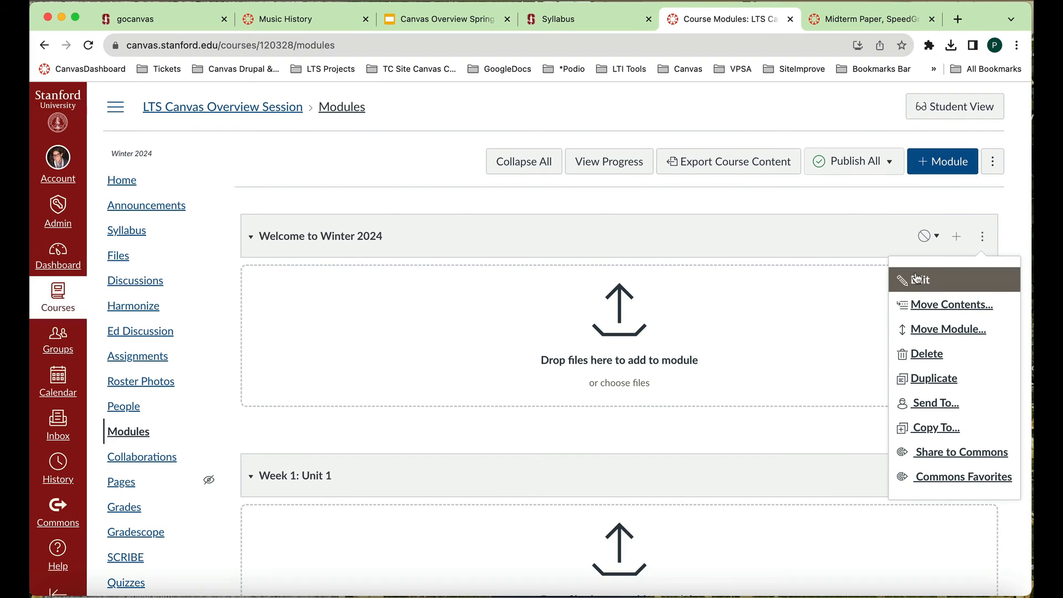
{"action": "left_click", "coordinate": [884, 289]}
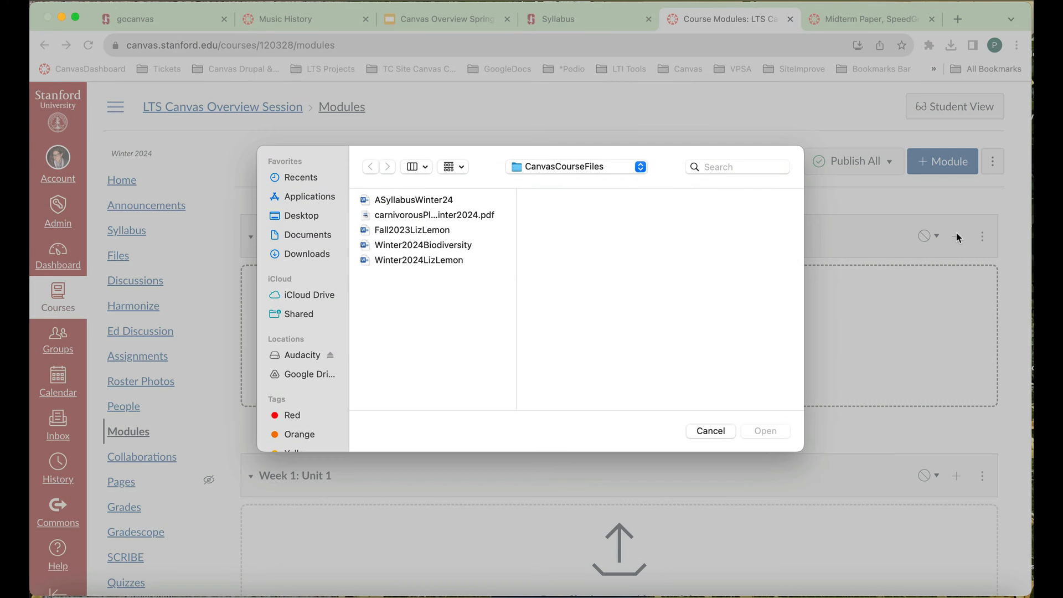
{"action": "left_click", "coordinate": [715, 423]}
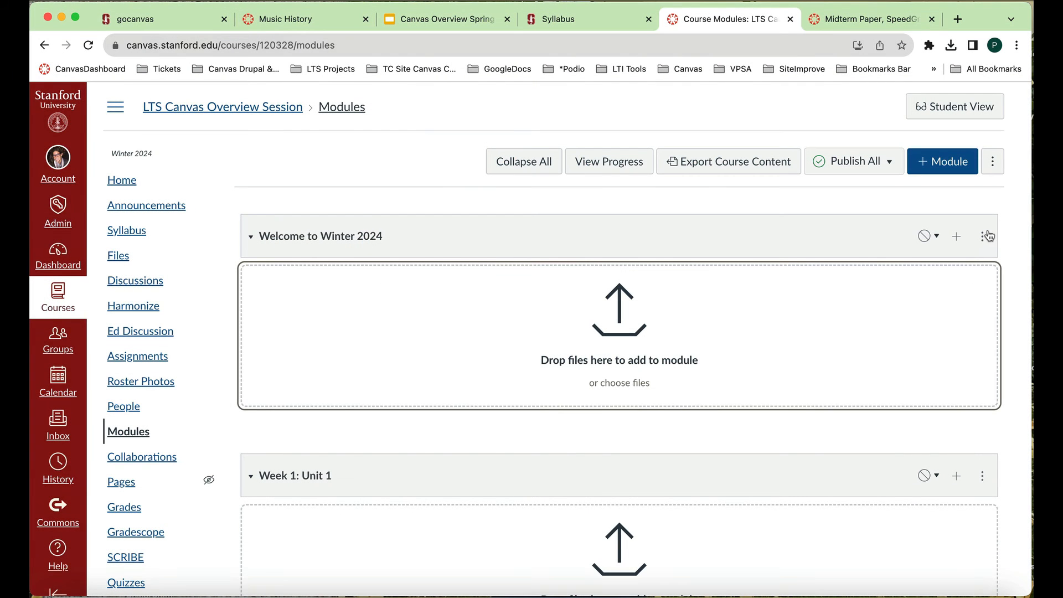
{"action": "left_click", "coordinate": [978, 241]}
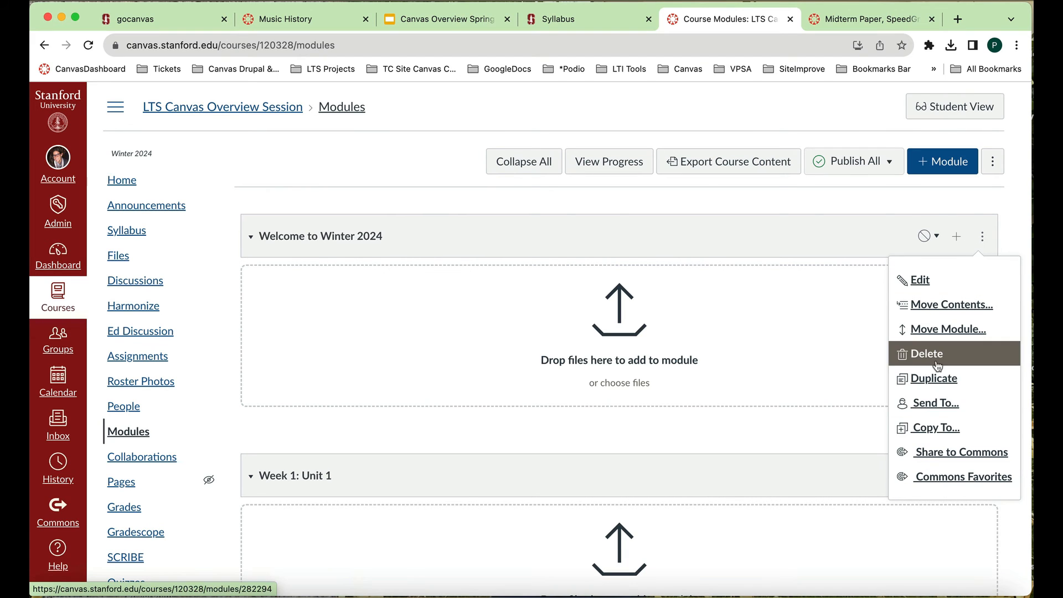
- Add the existing course file Winter2024LizLemon.docx to the Welcome to Winter 2024 module without indentation
{"action": "left_click", "coordinate": [954, 234]}
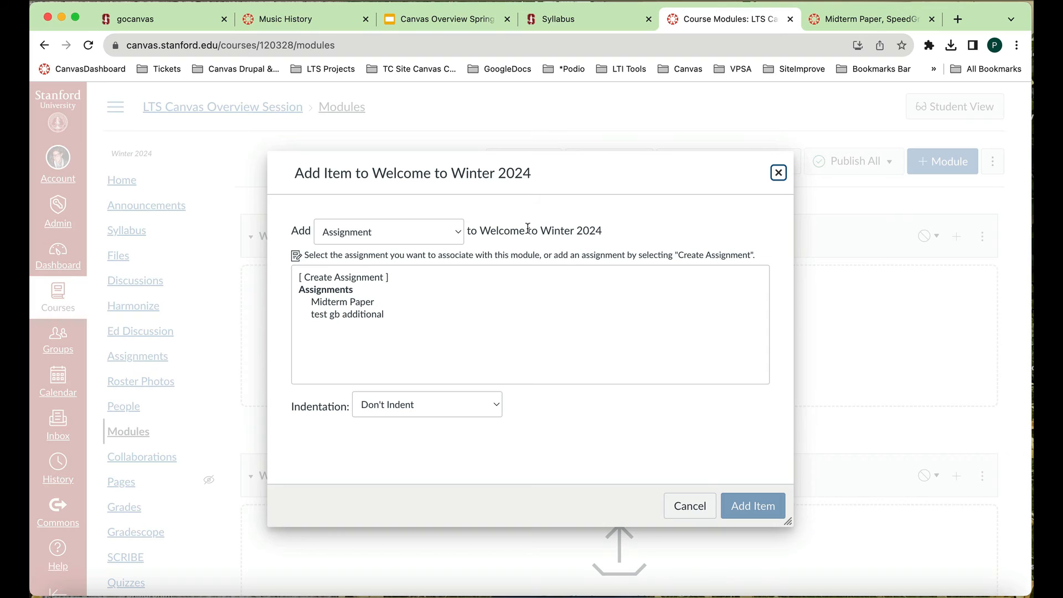
{"action": "left_click", "coordinate": [459, 235]}
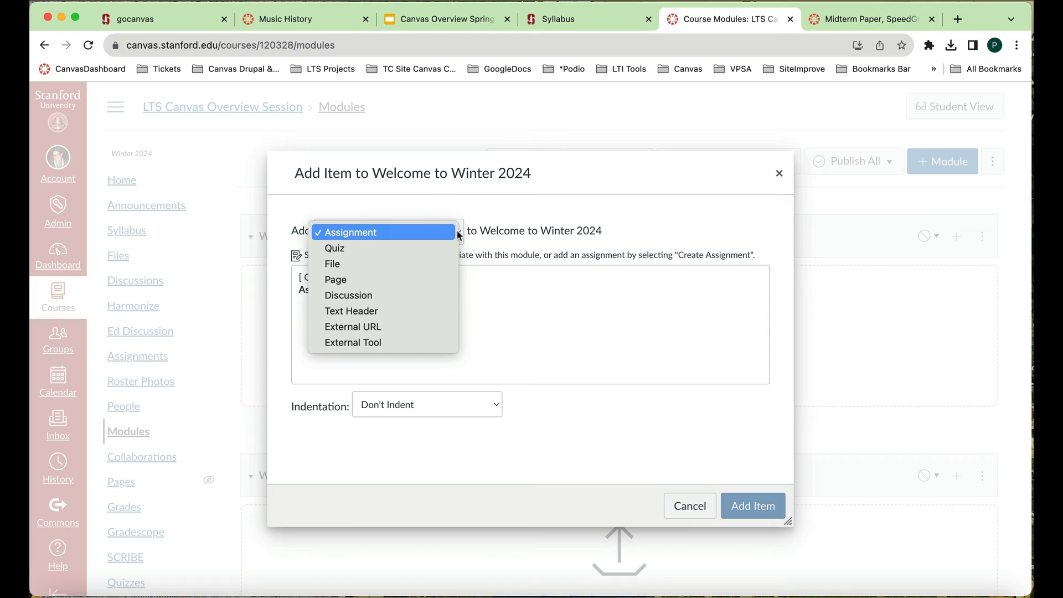
{"action": "left_click", "coordinate": [421, 268]}
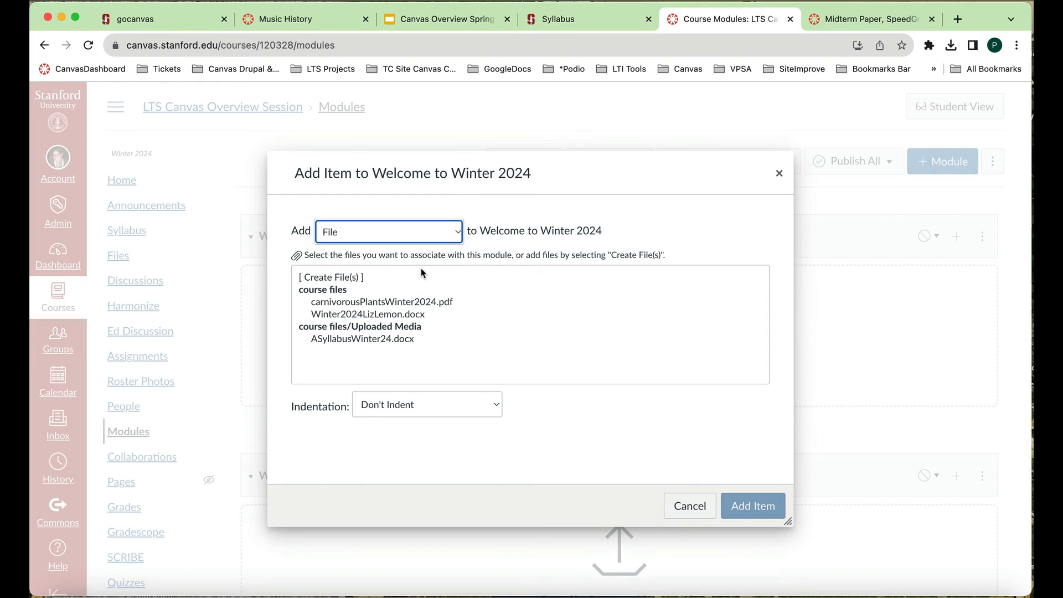
{"action": "left_click", "coordinate": [412, 316]}
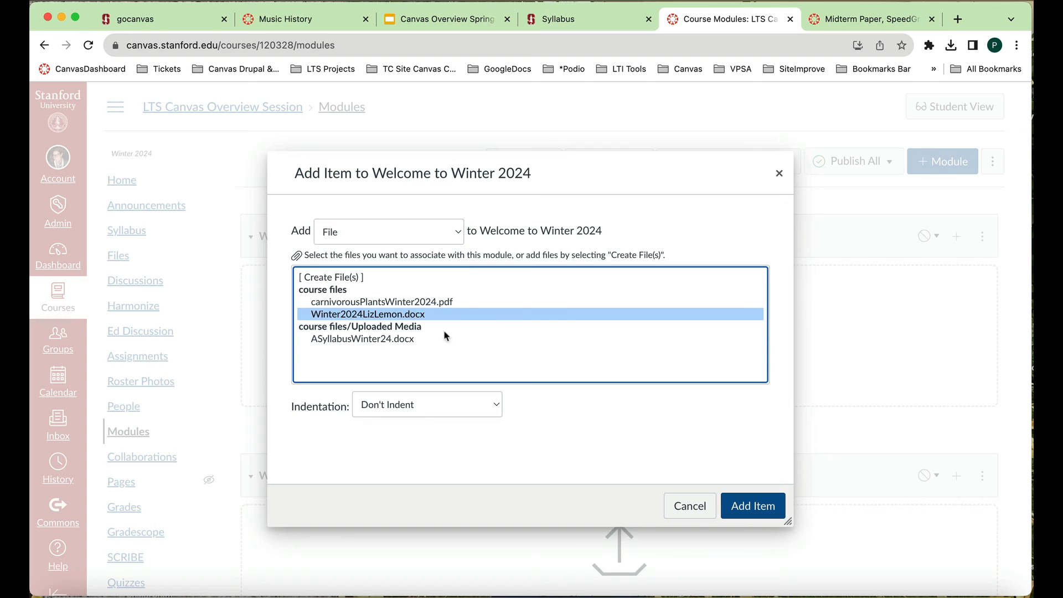
{"action": "left_click", "coordinate": [736, 506]}
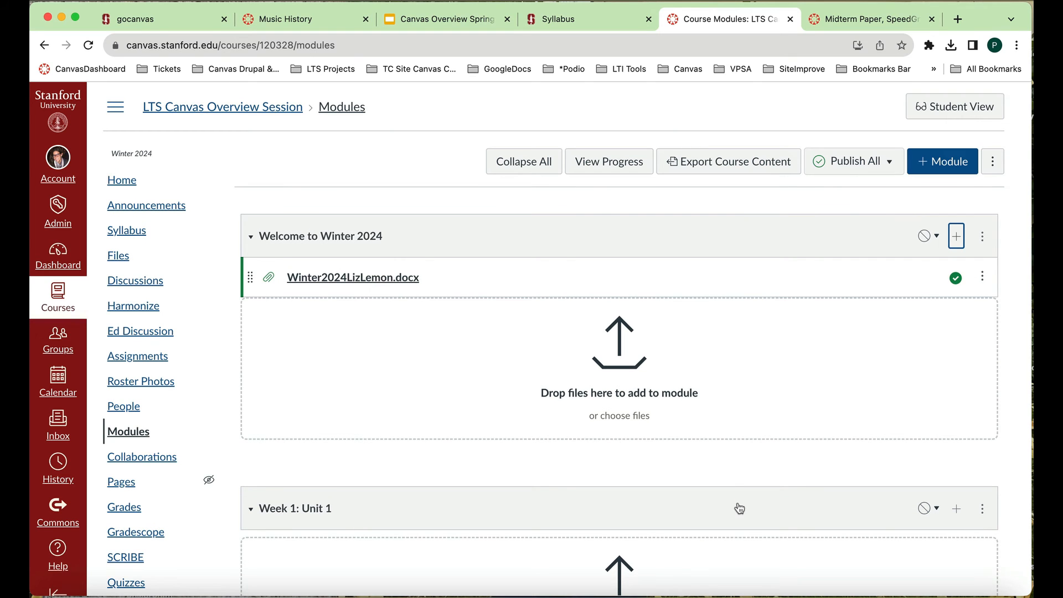
- Add the existing discussion "How was Winter break?" to the Week 1: Unit 1 module without indentation
{"action": "scroll", "coordinate": [994, 406], "scroll_direction": "down", "scroll_amount": 3}
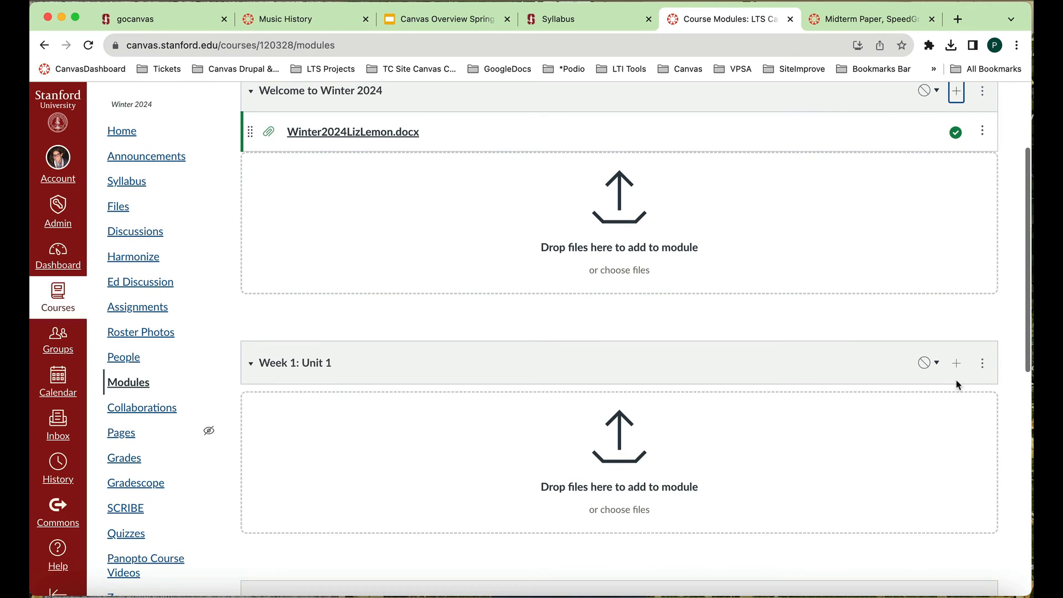
{"action": "left_click", "coordinate": [956, 364]}
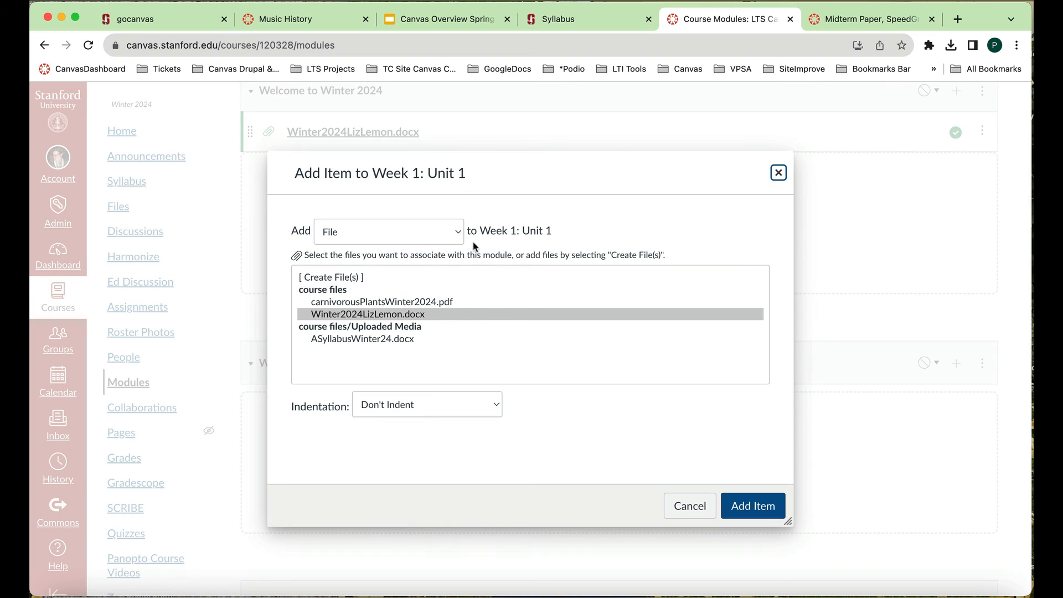
{"action": "left_click", "coordinate": [459, 235]}
{"action": "left_click", "coordinate": [446, 264]}
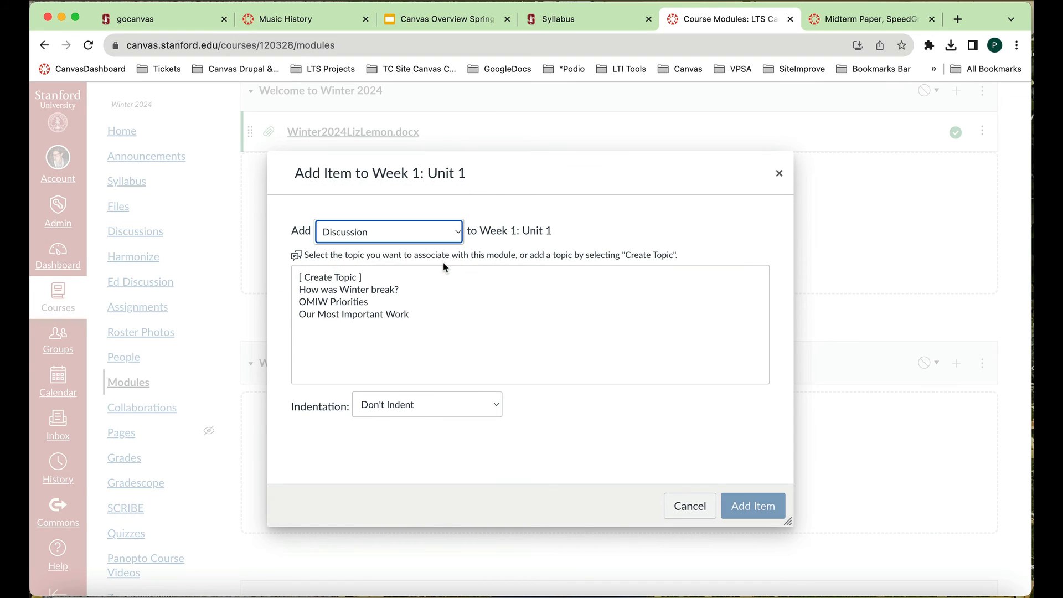
{"action": "left_click", "coordinate": [400, 288]}
{"action": "left_click", "coordinate": [772, 506]}
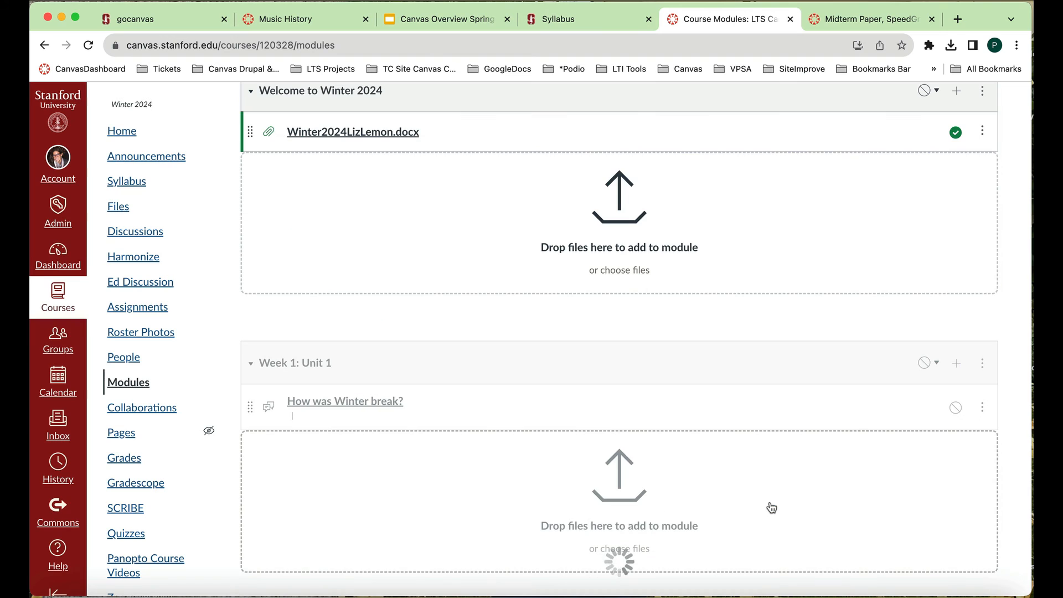
- Create a new assignment named "Week 2 Assignment" in the Week 2: Unit 2 module without indentation
{"action": "scroll", "coordinate": [765, 314], "scroll_direction": "up", "scroll_amount": 3}
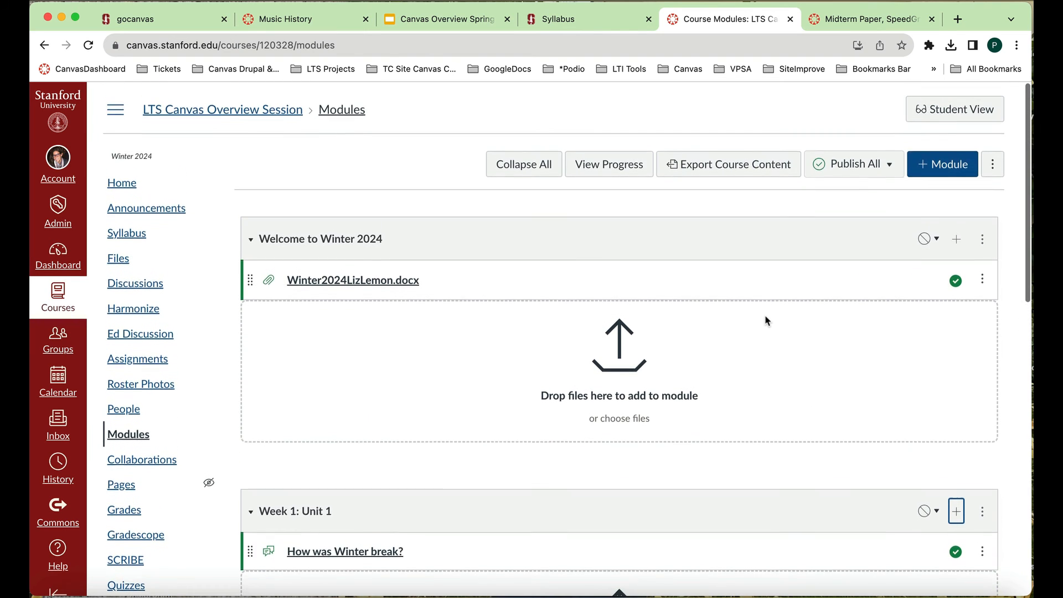
{"action": "scroll", "coordinate": [765, 316], "scroll_direction": "down", "scroll_amount": 10}
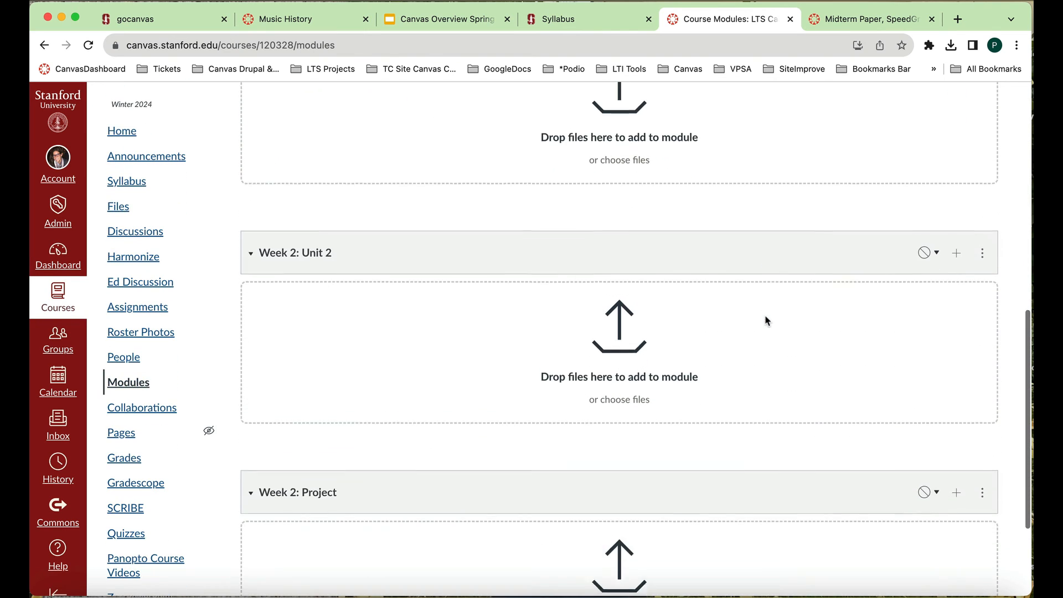
{"action": "scroll", "coordinate": [767, 320], "scroll_direction": "down", "scroll_amount": 1}
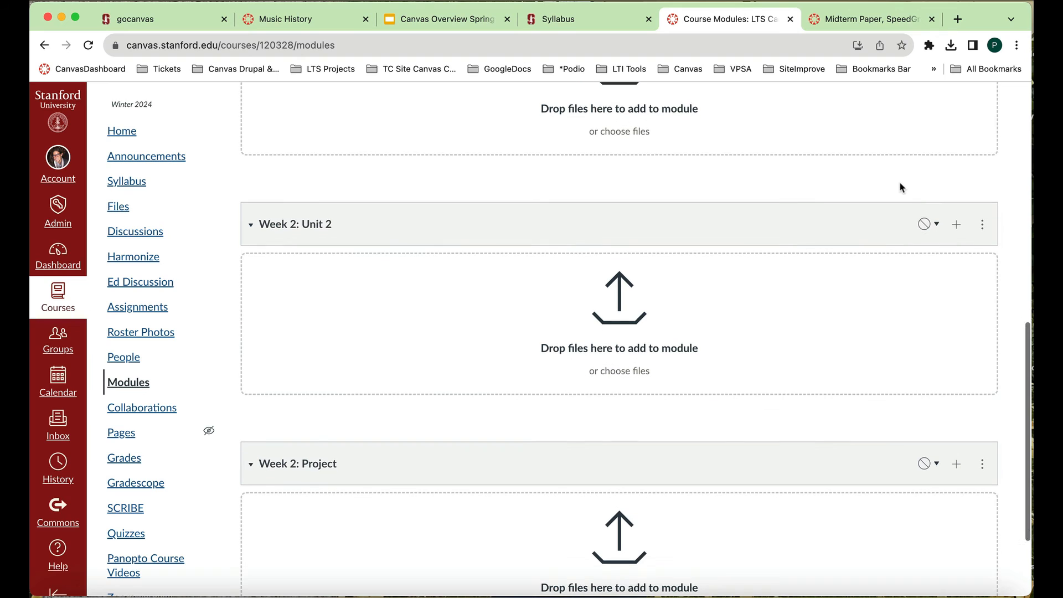
{"action": "scroll", "coordinate": [901, 188], "scroll_direction": "up", "scroll_amount": 1}
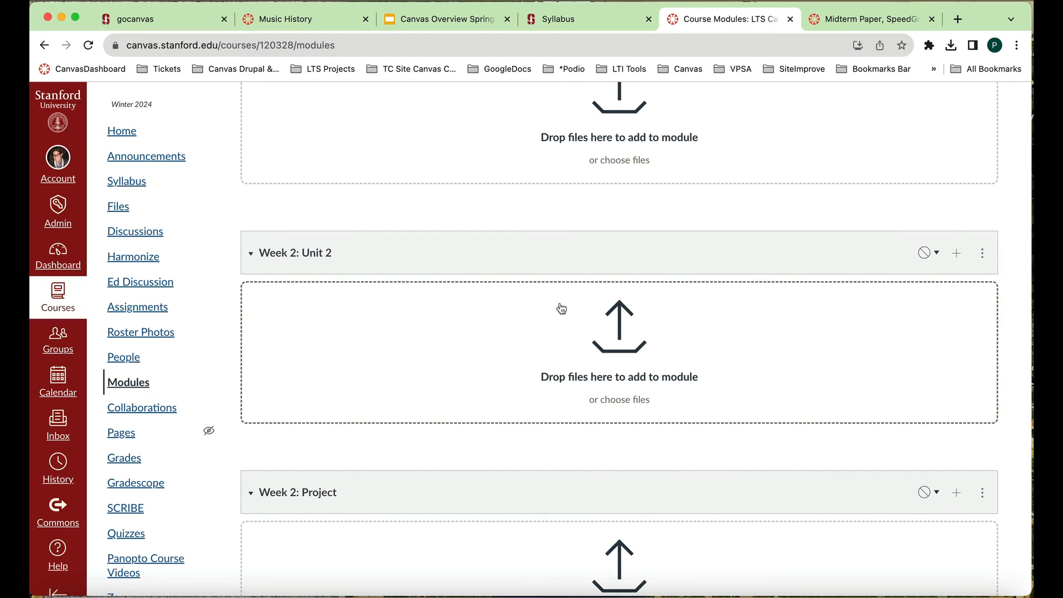
{"action": "left_click", "coordinate": [955, 254]}
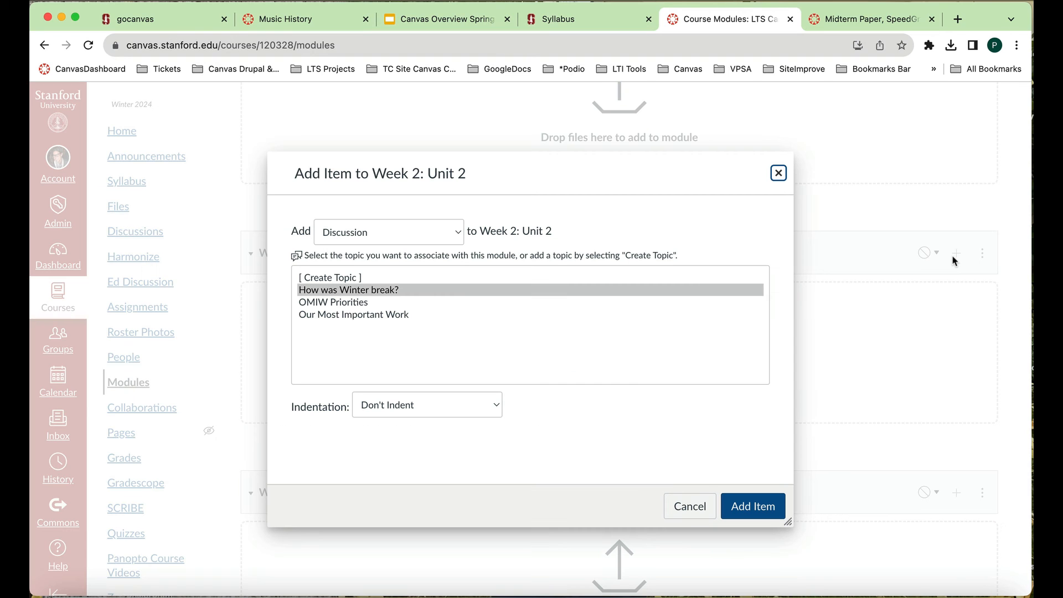
{"action": "left_click", "coordinate": [459, 233]}
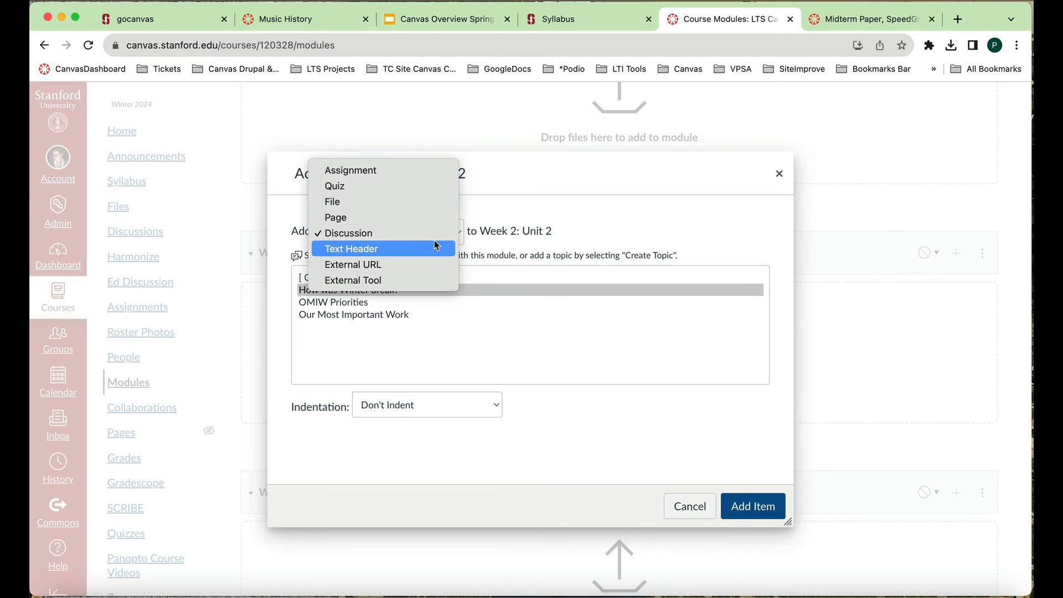
{"action": "left_click", "coordinate": [424, 175]}
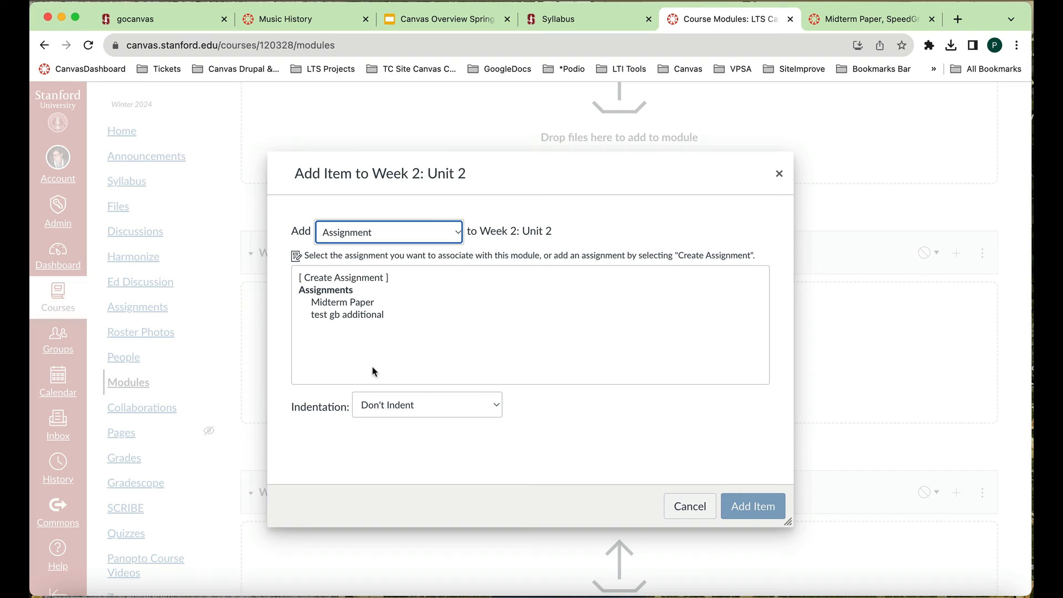
{"action": "left_click", "coordinate": [344, 278]}
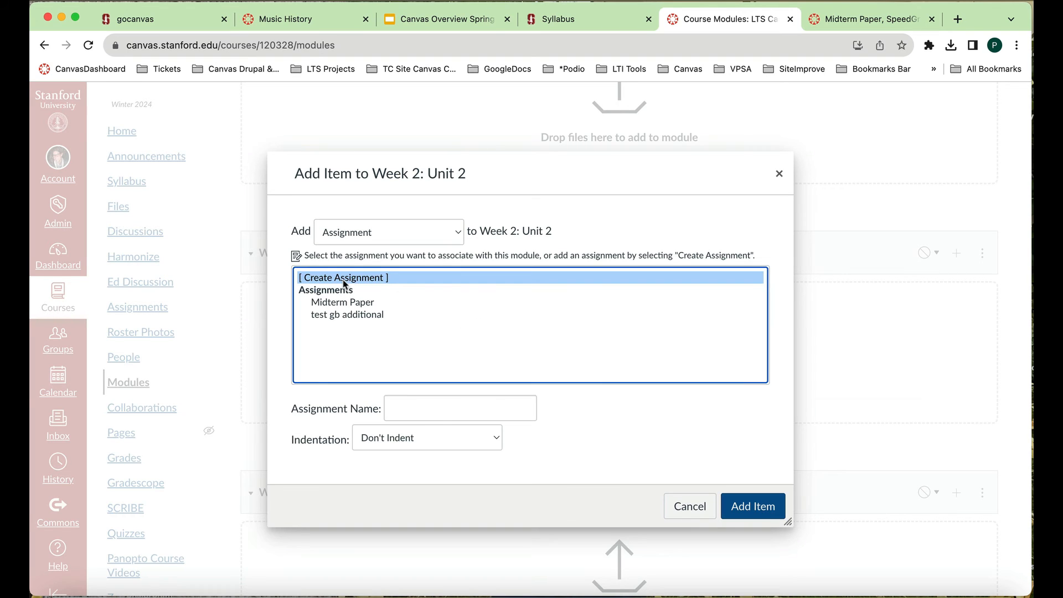
{"action": "left_click", "coordinate": [436, 409]}
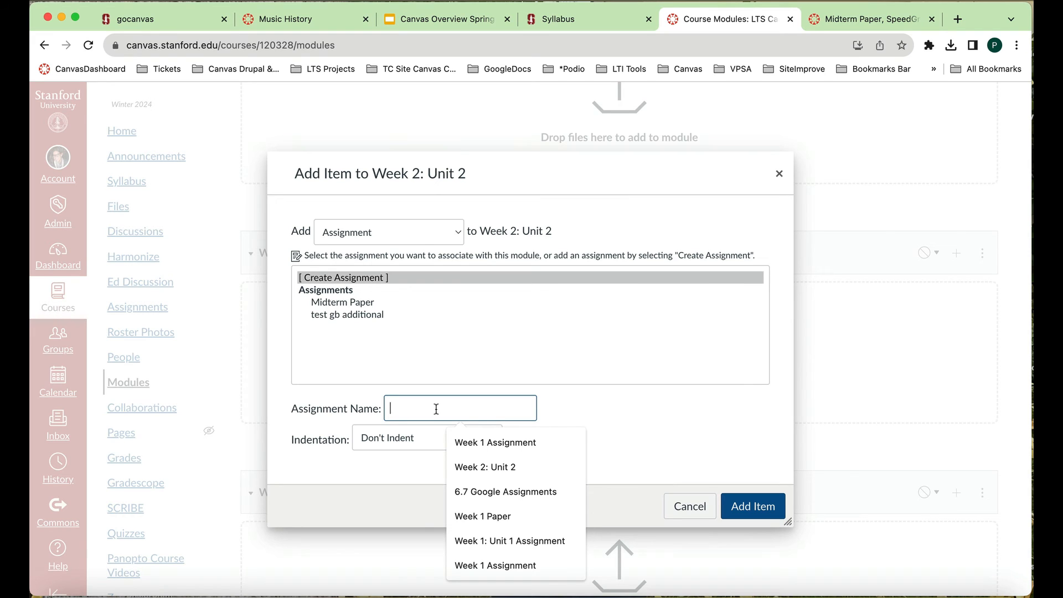
{"action": "type", "text": "Week 2 Assignment"}
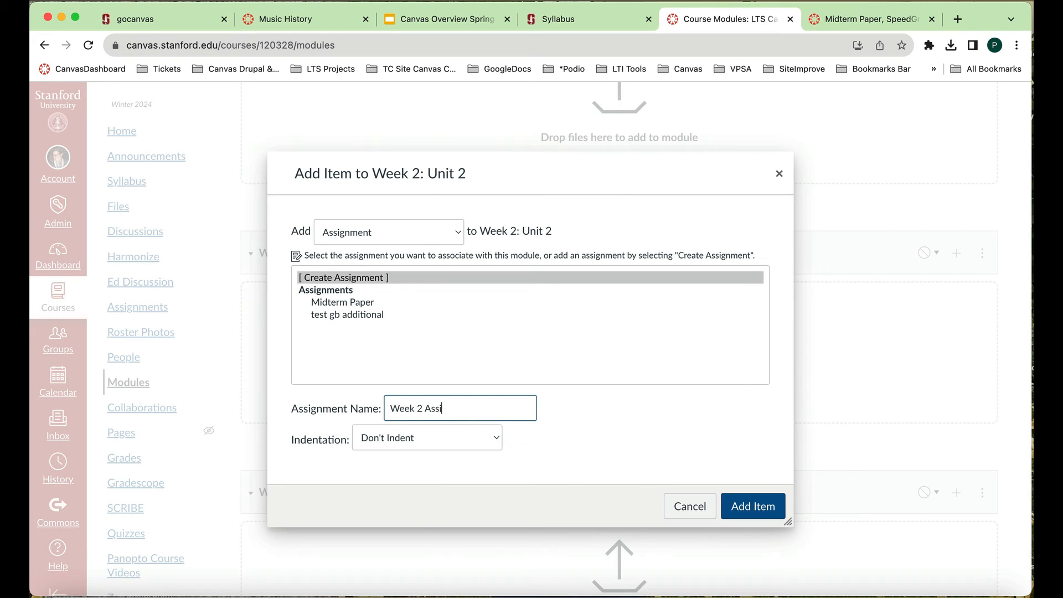
{"action": "left_click", "coordinate": [759, 508]}
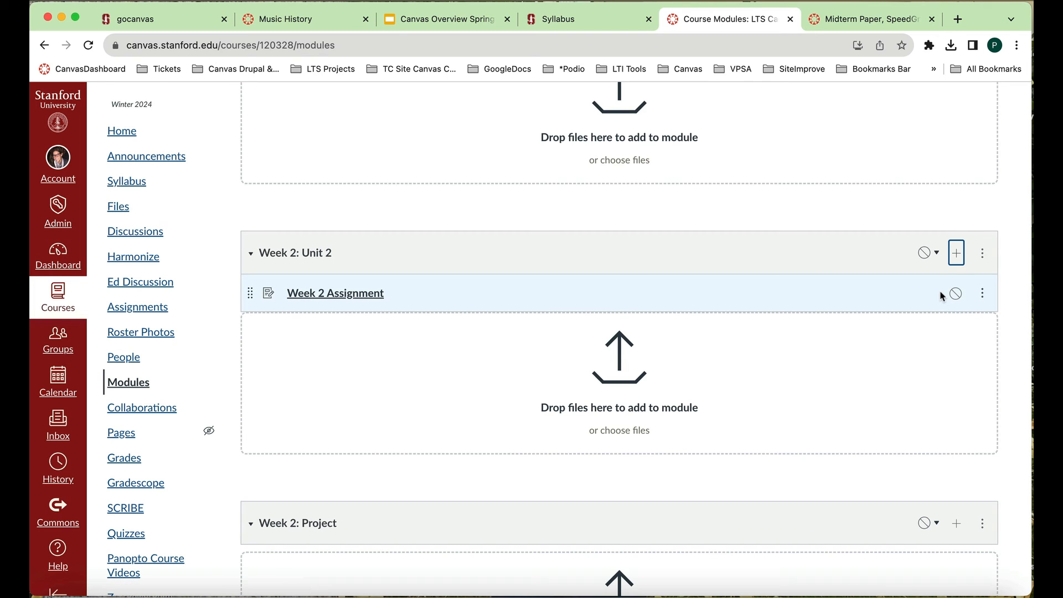
- Open the Week 2 Assignment for editing and enter the description "Please upload paper here."
{"action": "left_click", "coordinate": [354, 295]}
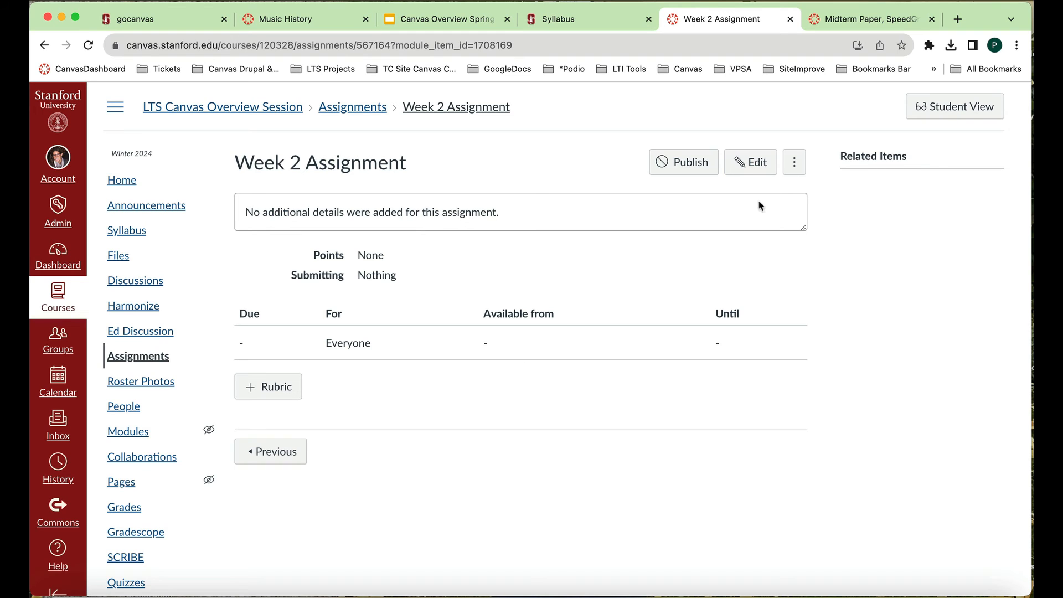
{"action": "left_click", "coordinate": [763, 166]}
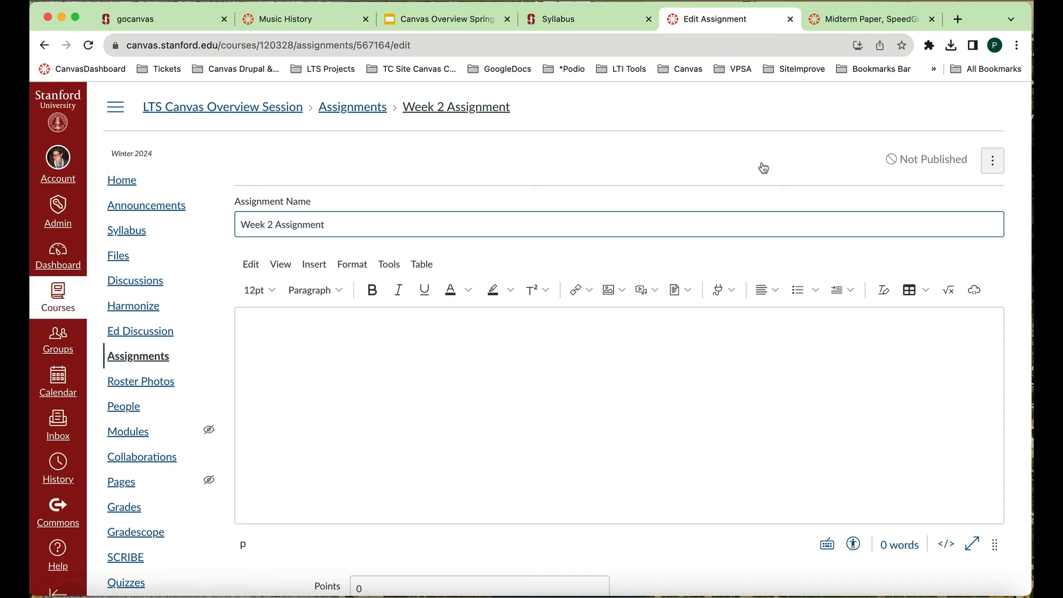
{"action": "left_click", "coordinate": [515, 400]}
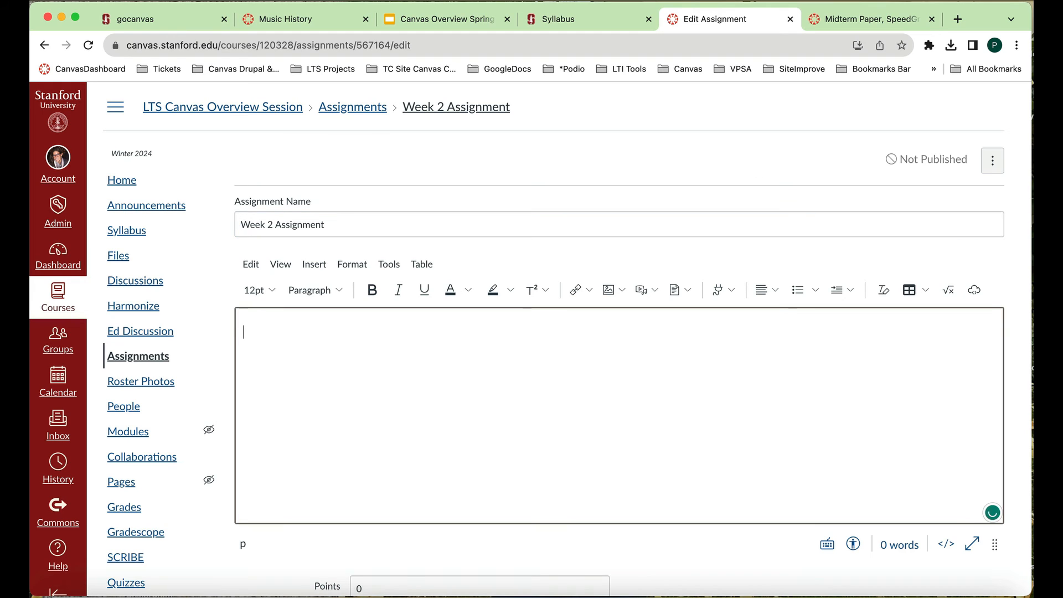
{"action": "type", "text": "Please upload paper here."}
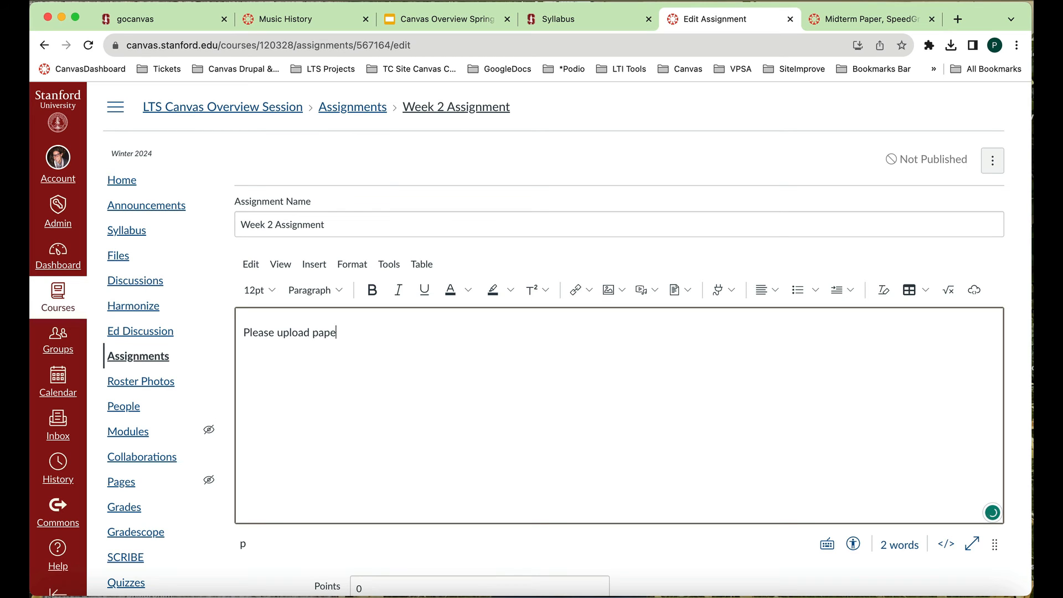
- Set the assignment's submission type to Online with File Uploads, and save and publish it
{"action": "scroll", "coordinate": [620, 566], "scroll_direction": "down", "scroll_amount": 4}
{"action": "scroll", "coordinate": [620, 566], "scroll_direction": "down", "scroll_amount": 5}
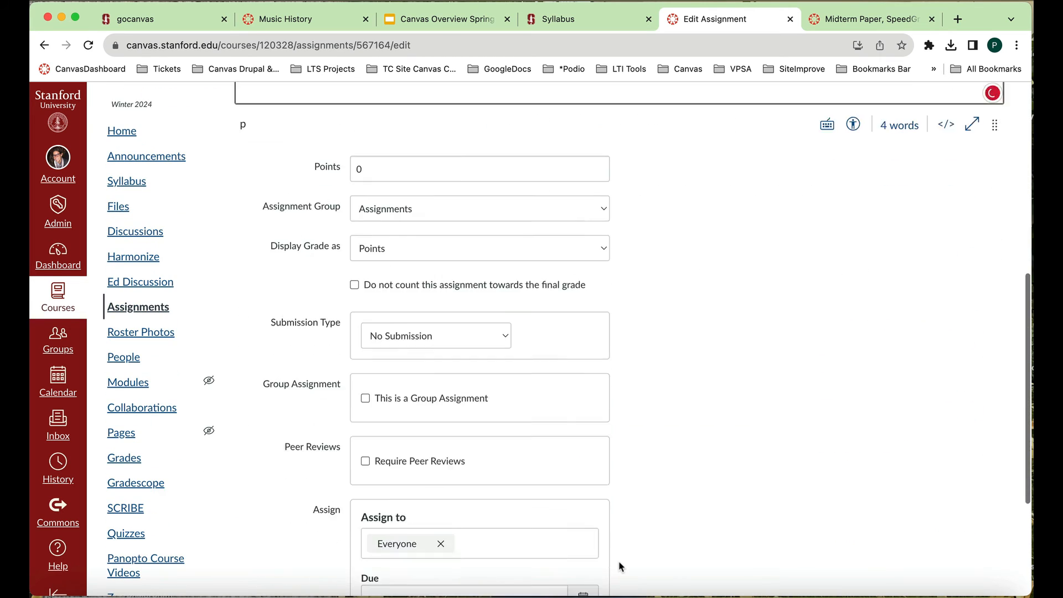
{"action": "scroll", "coordinate": [620, 566], "scroll_direction": "up", "scroll_amount": 1}
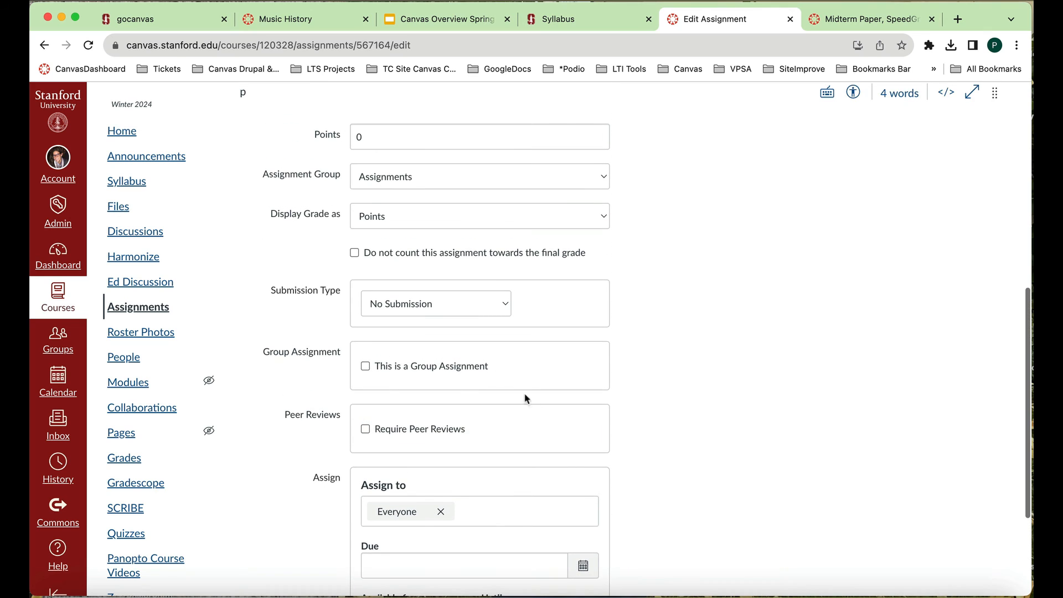
{"action": "left_click", "coordinate": [504, 306]}
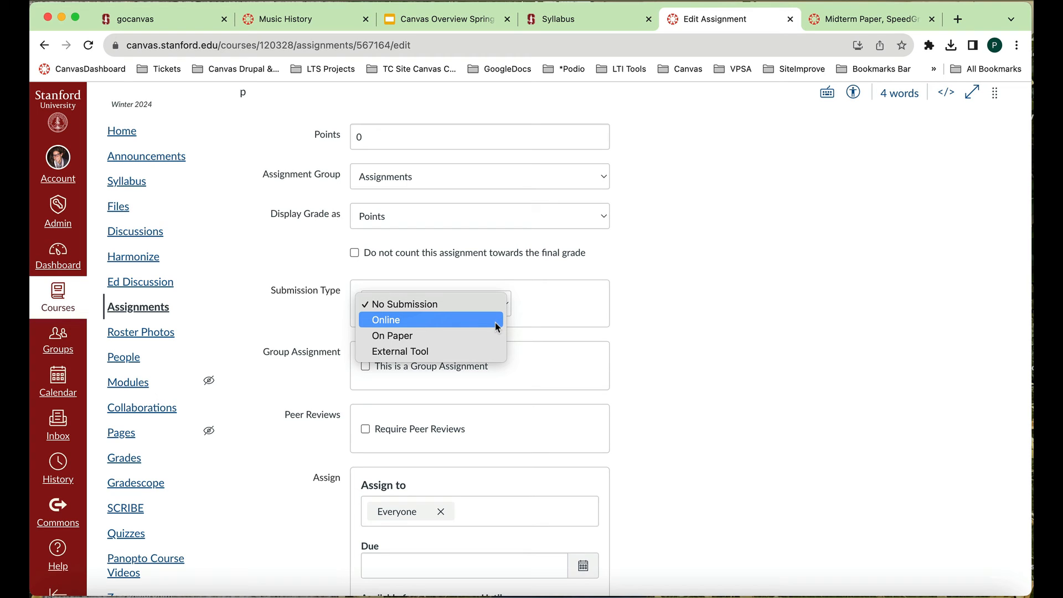
{"action": "left_click", "coordinate": [496, 324]}
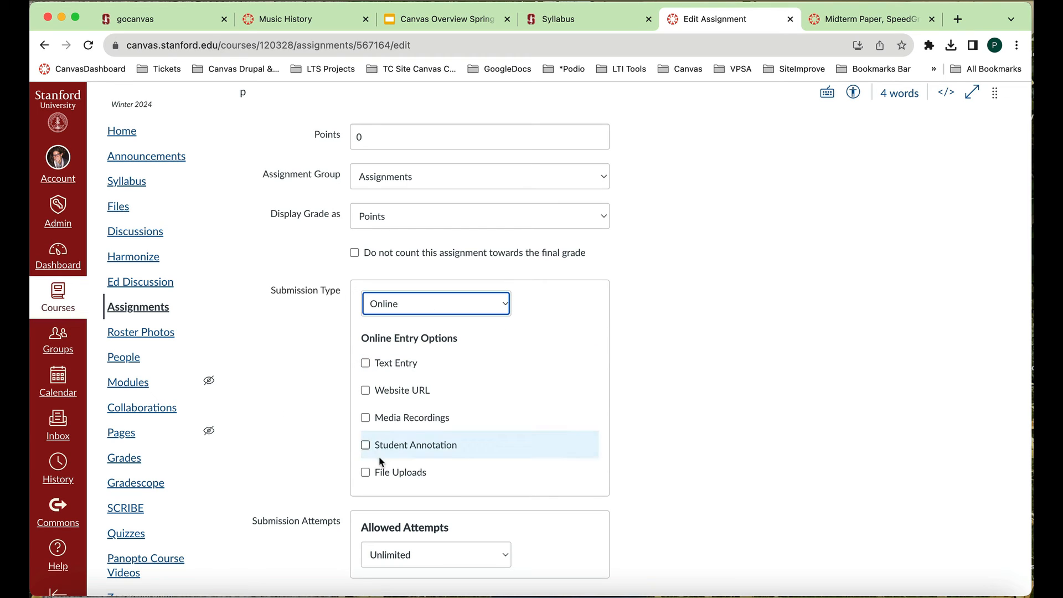
{"action": "left_click", "coordinate": [365, 472]}
{"action": "scroll", "coordinate": [520, 454], "scroll_direction": "down", "scroll_amount": 3}
{"action": "scroll", "coordinate": [520, 455], "scroll_direction": "down", "scroll_amount": 5}
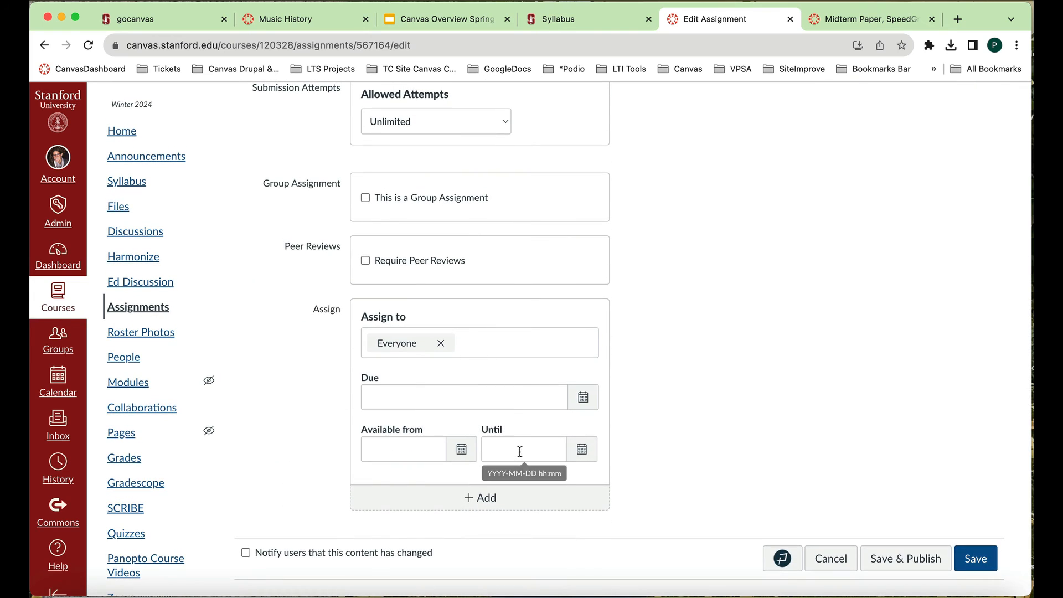
{"action": "left_click", "coordinate": [913, 560]}
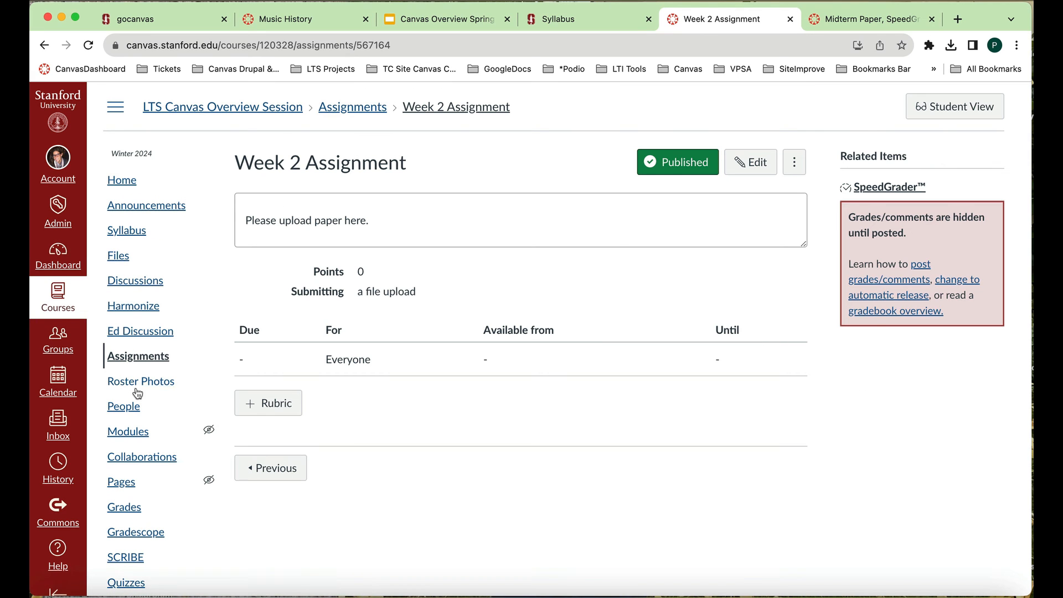
- Return to the course's Modules page and look over the items in each module
{"action": "left_click", "coordinate": [140, 437]}
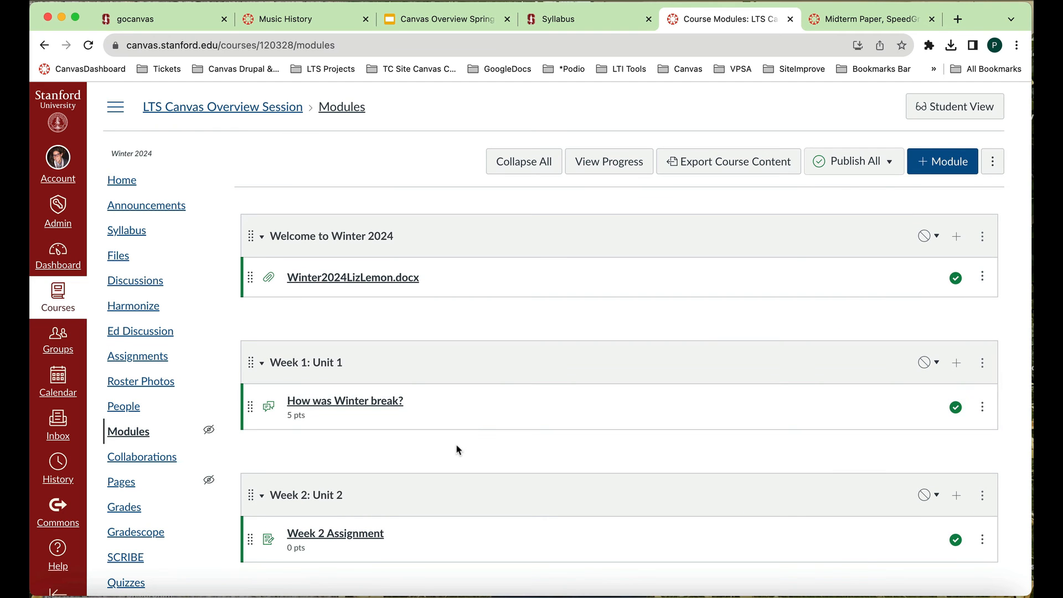
{"action": "scroll", "coordinate": [456, 449], "scroll_direction": "down", "scroll_amount": 3}
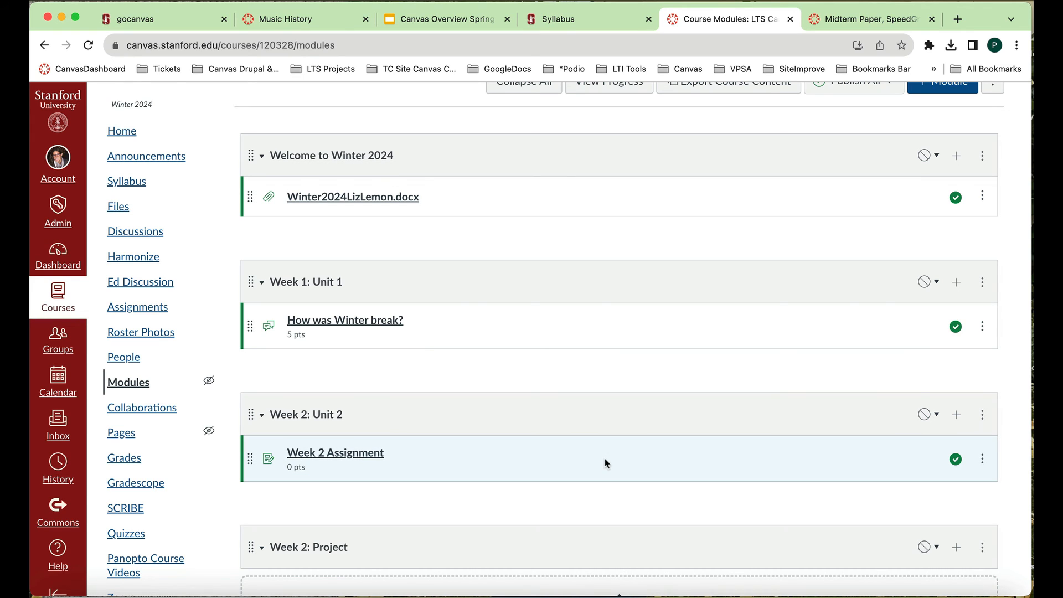
{"action": "scroll", "coordinate": [604, 459], "scroll_direction": "up", "scroll_amount": 3}
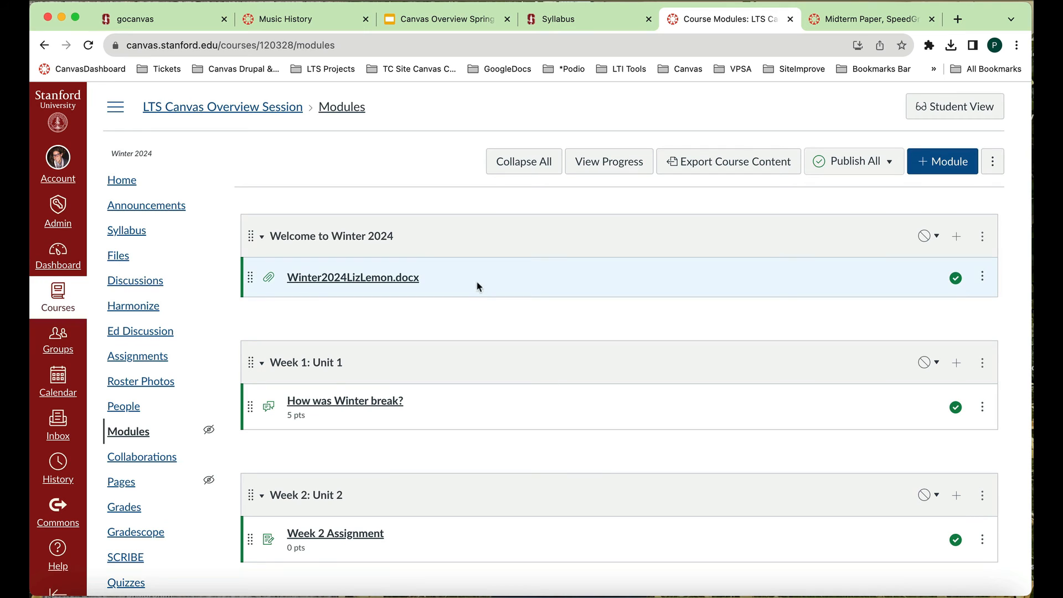
- Set the course home page to display Course Modules and save the choice
{"action": "left_click", "coordinate": [122, 182]}
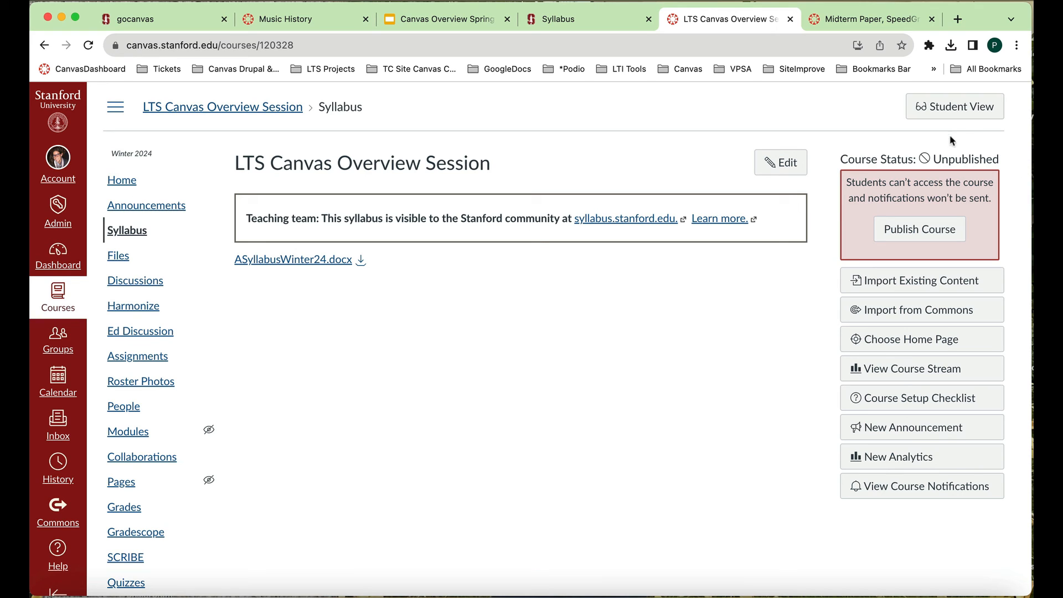
{"action": "left_click", "coordinate": [900, 346]}
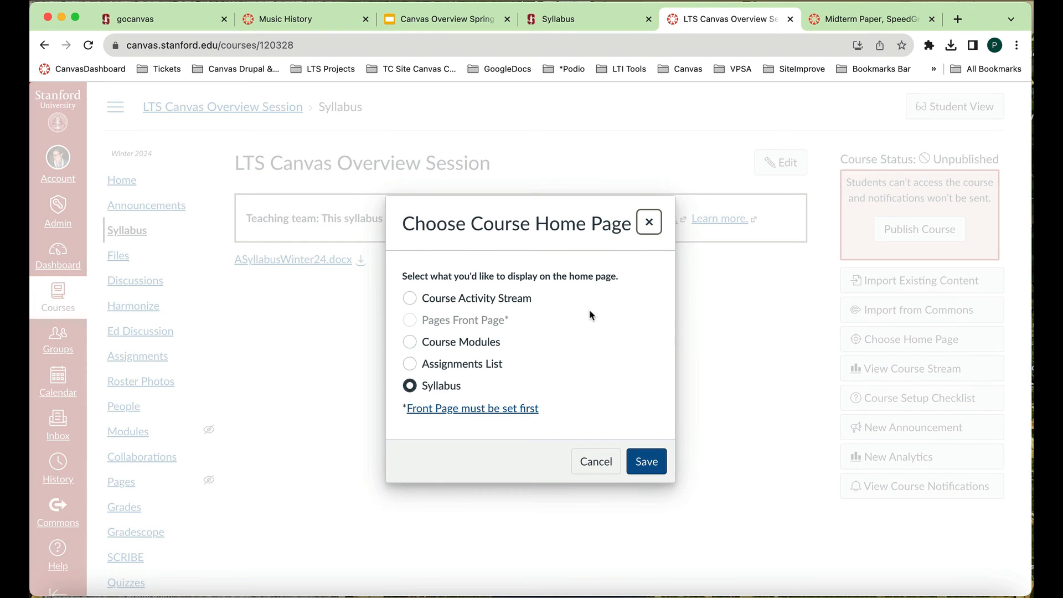
{"action": "left_click", "coordinate": [410, 343]}
{"action": "left_click", "coordinate": [647, 459]}
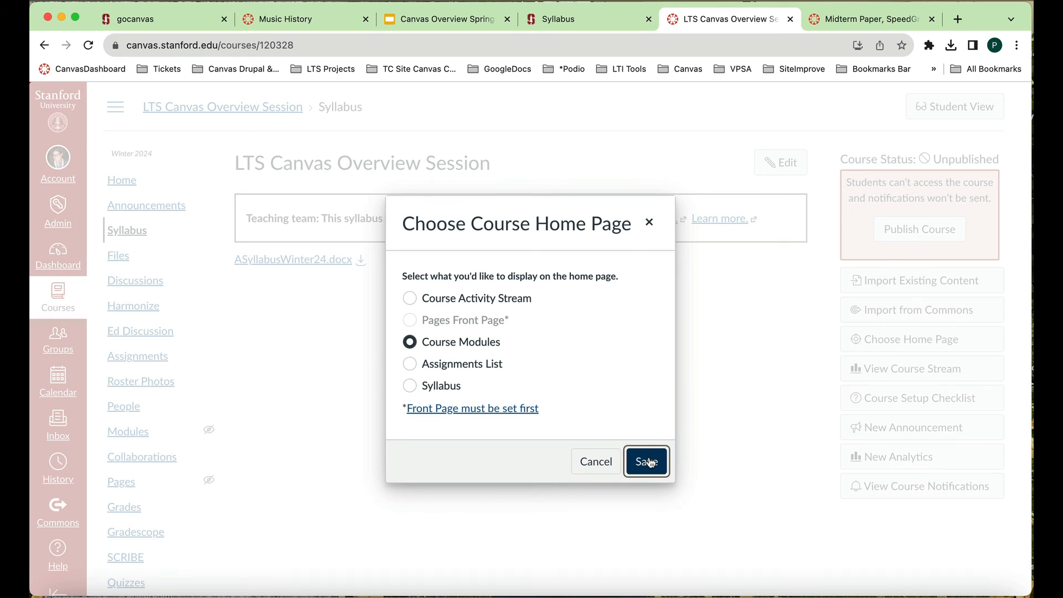
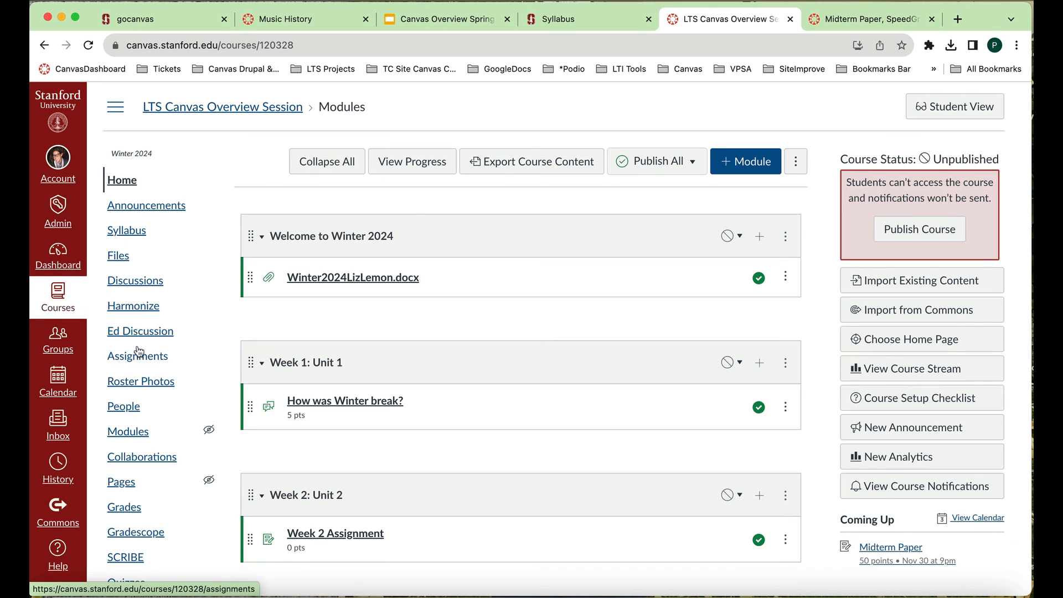
- Open the course's navigation settings, review the shown and hidden items, and save the navigation list
{"action": "scroll", "coordinate": [139, 337], "scroll_direction": "down", "scroll_amount": 5}
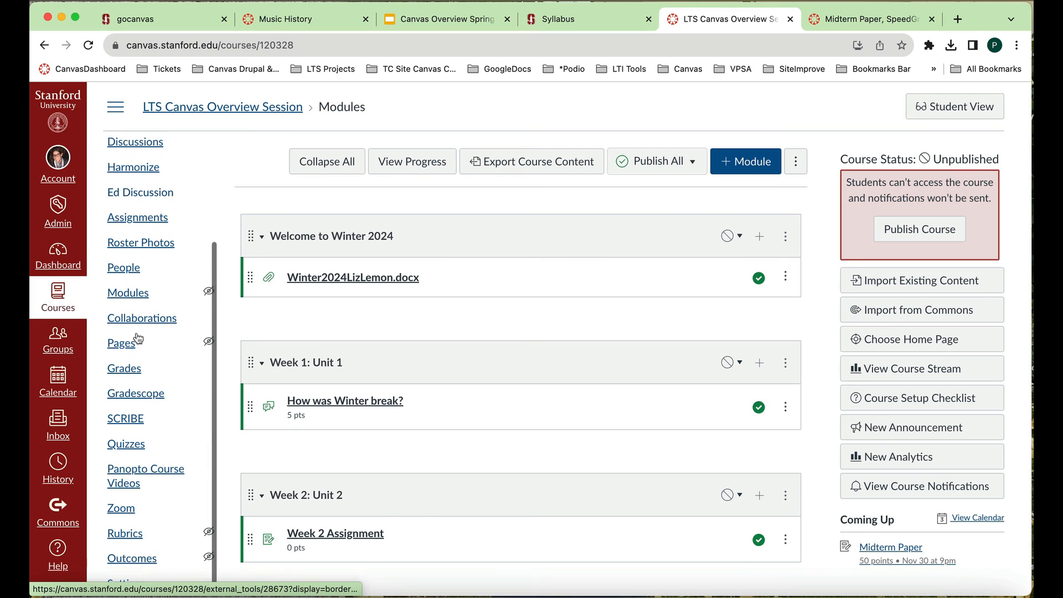
{"action": "left_click", "coordinate": [126, 586]}
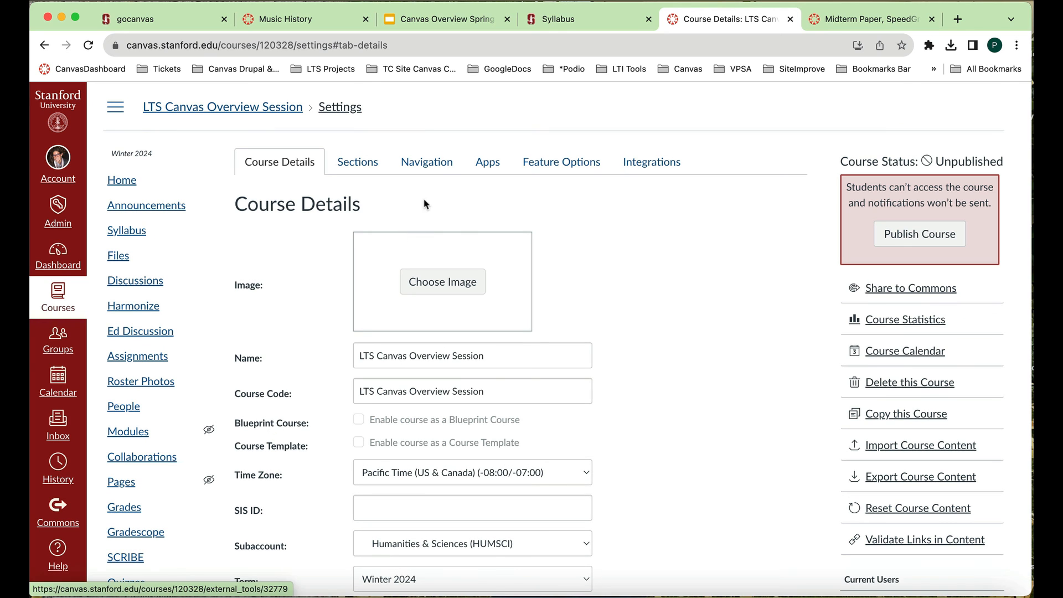
{"action": "left_click", "coordinate": [443, 172]}
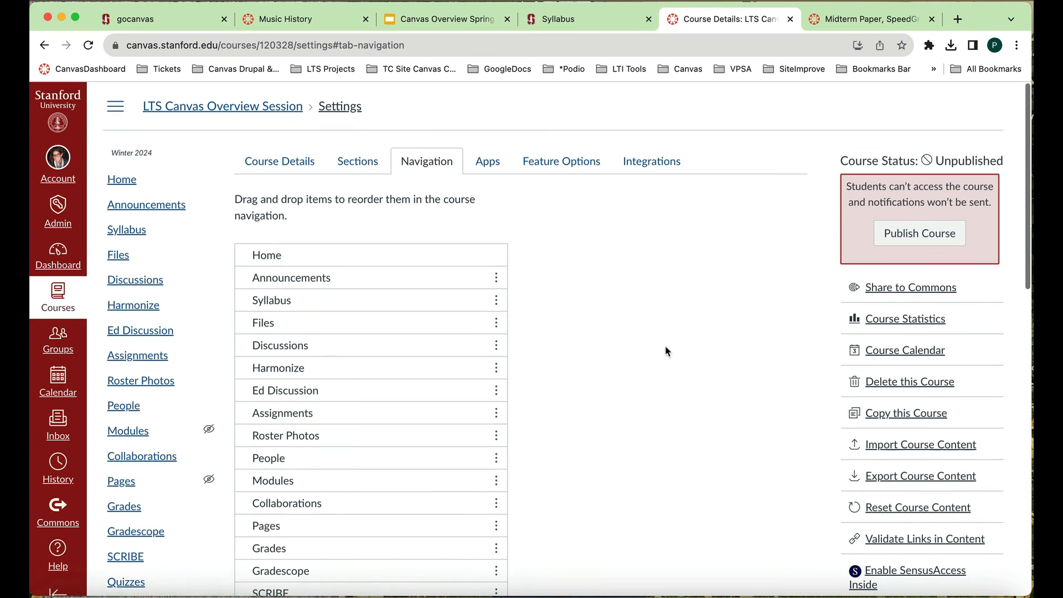
{"action": "scroll", "coordinate": [667, 351], "scroll_direction": "down", "scroll_amount": 3}
{"action": "scroll", "coordinate": [667, 351], "scroll_direction": "down", "scroll_amount": 3}
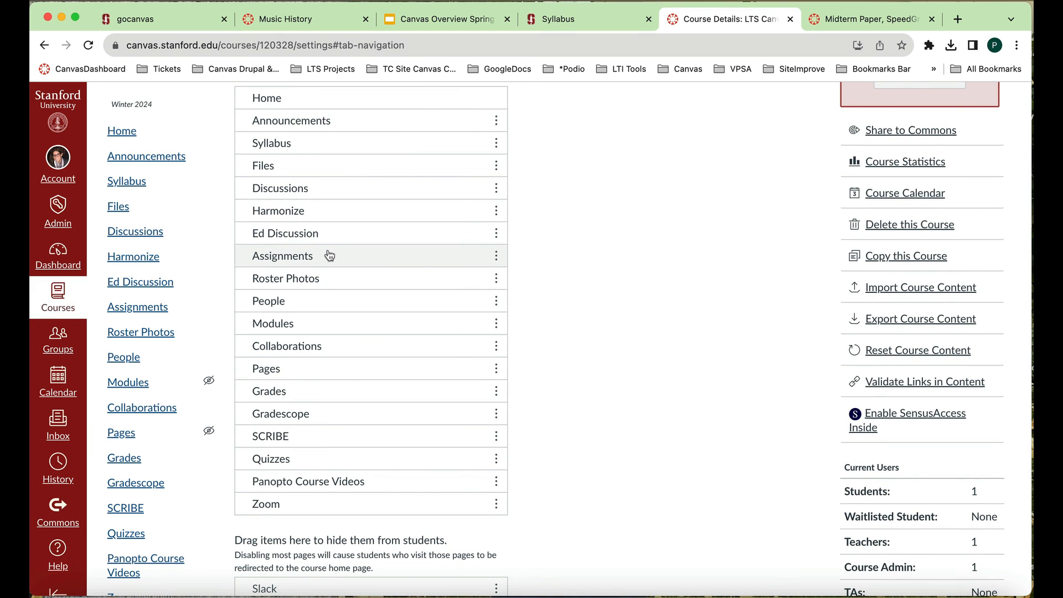
{"action": "scroll", "coordinate": [327, 249], "scroll_direction": "down", "scroll_amount": 1}
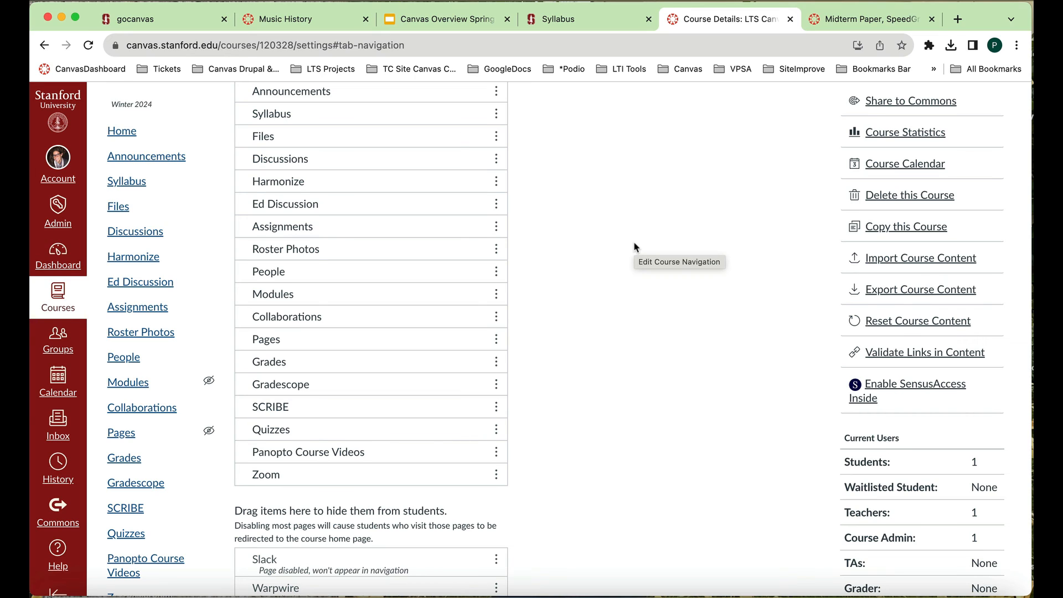
{"action": "scroll", "coordinate": [635, 247], "scroll_direction": "down", "scroll_amount": 10}
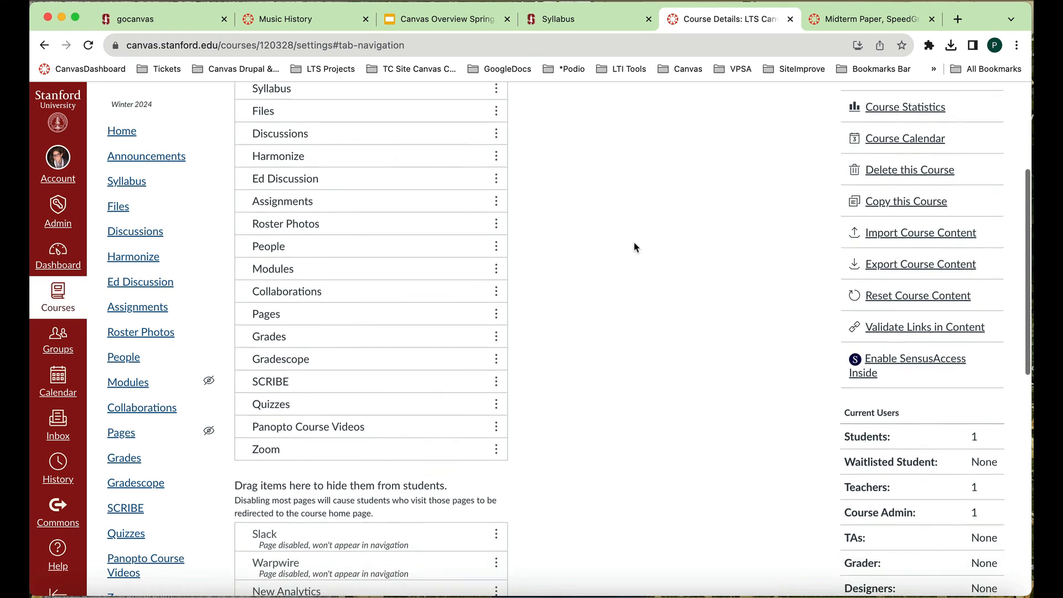
{"action": "scroll", "coordinate": [635, 247], "scroll_direction": "down", "scroll_amount": 3}
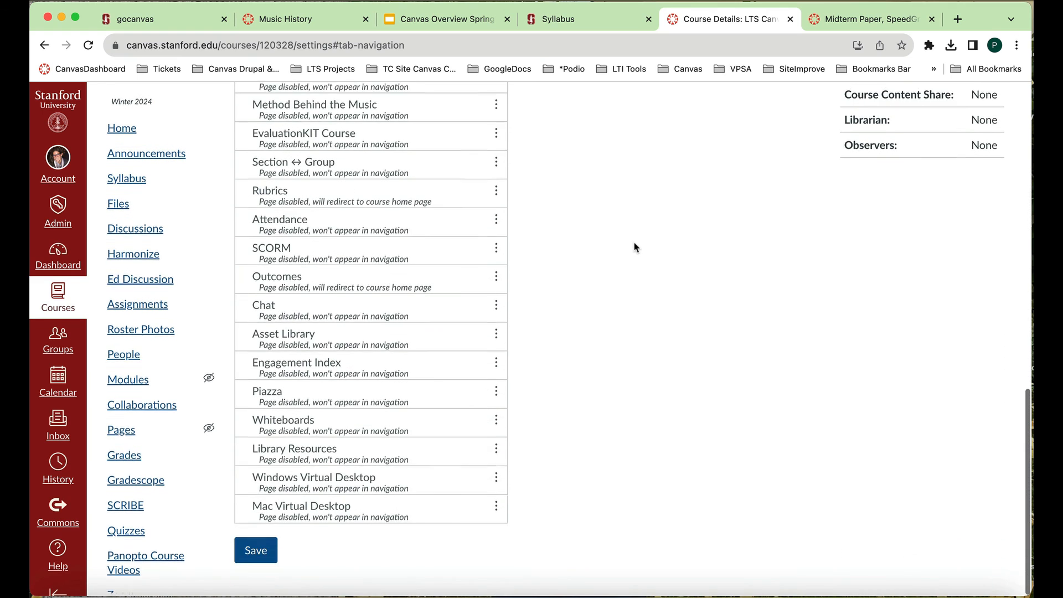
{"action": "left_click", "coordinate": [263, 556]}
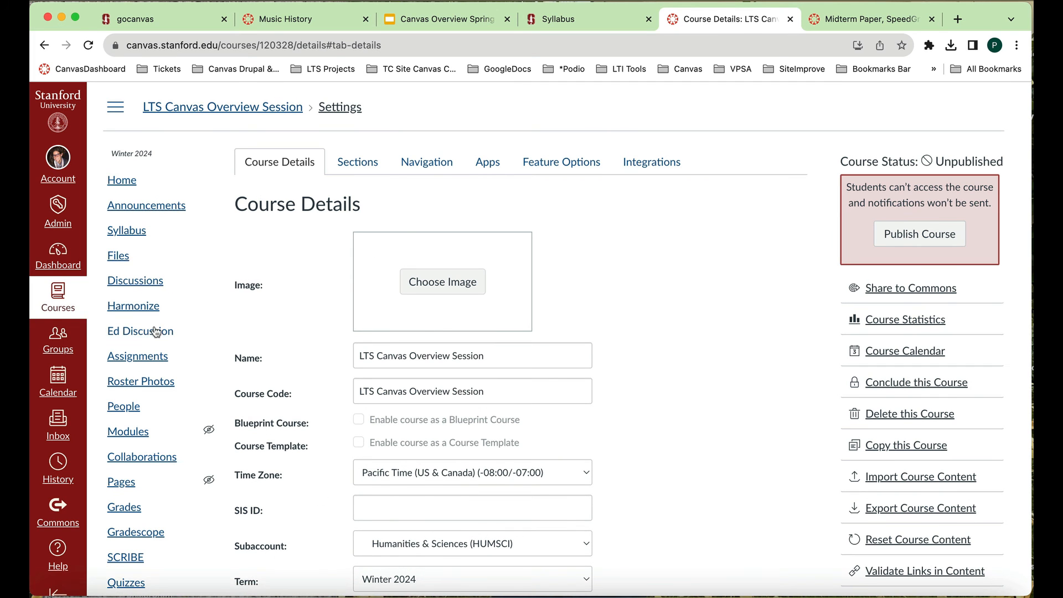
- Open the course's Panopto Course Videos page and look over the recordings in its folder
{"action": "scroll", "coordinate": [156, 331], "scroll_direction": "down", "scroll_amount": 5}
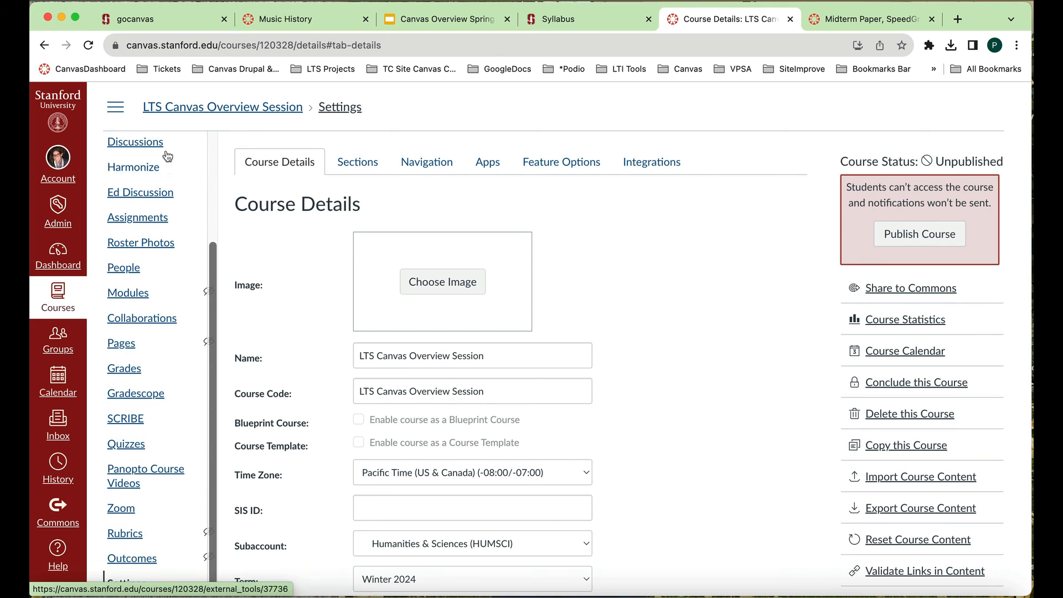
{"action": "left_click", "coordinate": [143, 470]}
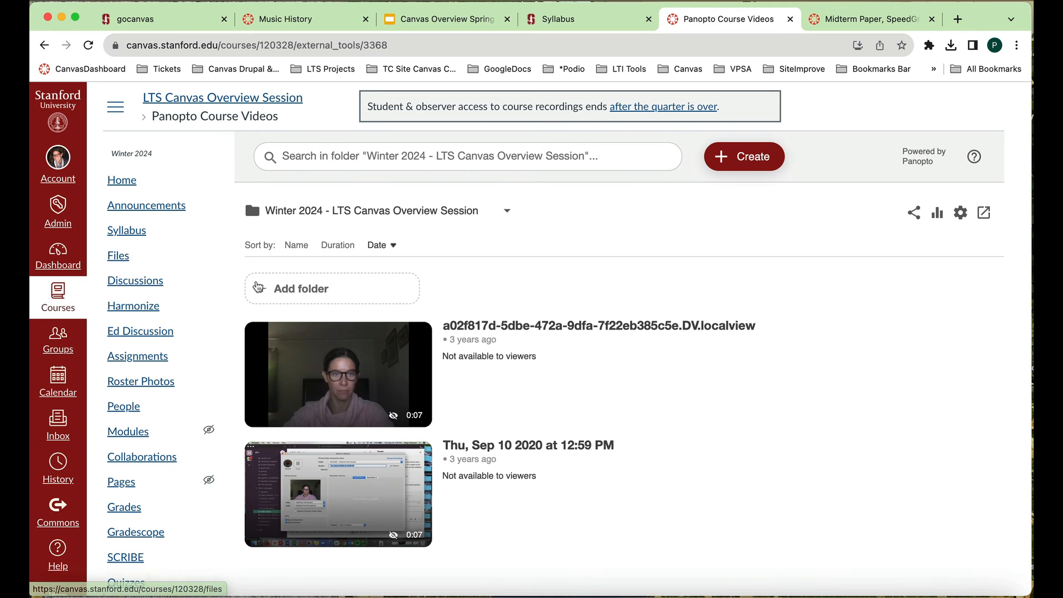
{"action": "scroll", "coordinate": [257, 287], "scroll_direction": "down", "scroll_amount": 1}
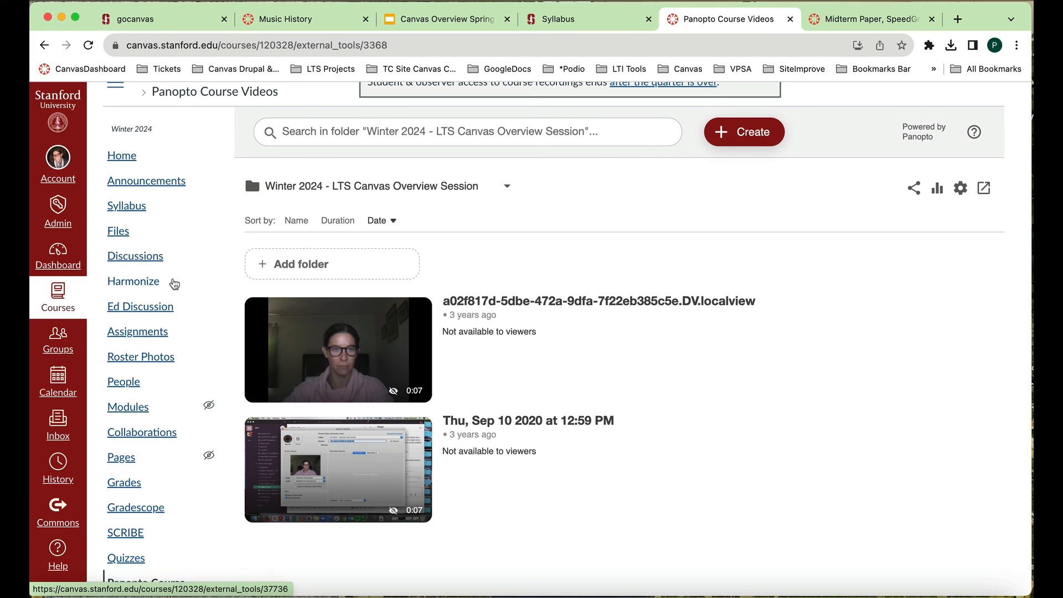
- In the course's navigation settings, move Slack out of the hidden items and place it between SCRIBE and Quizzes
{"action": "scroll", "coordinate": [174, 284], "scroll_direction": "down", "scroll_amount": 5}
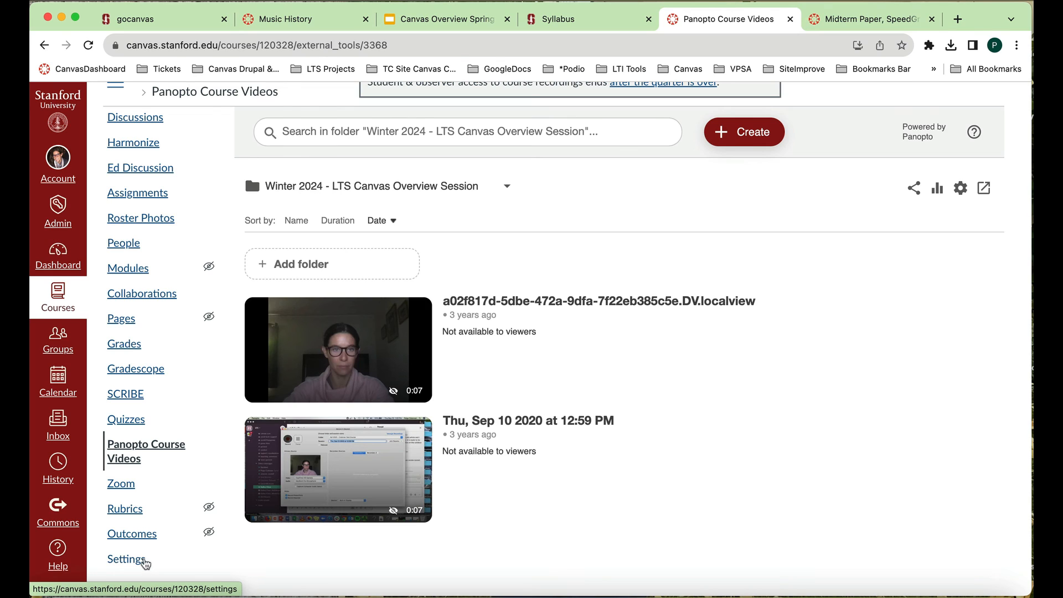
{"action": "left_click", "coordinate": [137, 559]}
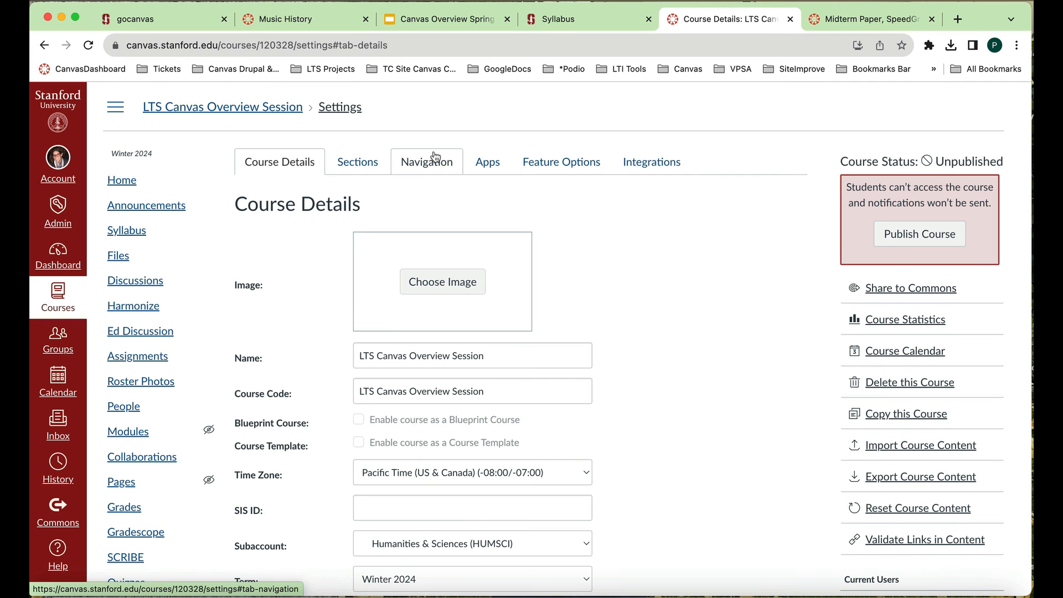
{"action": "left_click", "coordinate": [440, 160]}
{"action": "scroll", "coordinate": [610, 394], "scroll_direction": "down", "scroll_amount": 8}
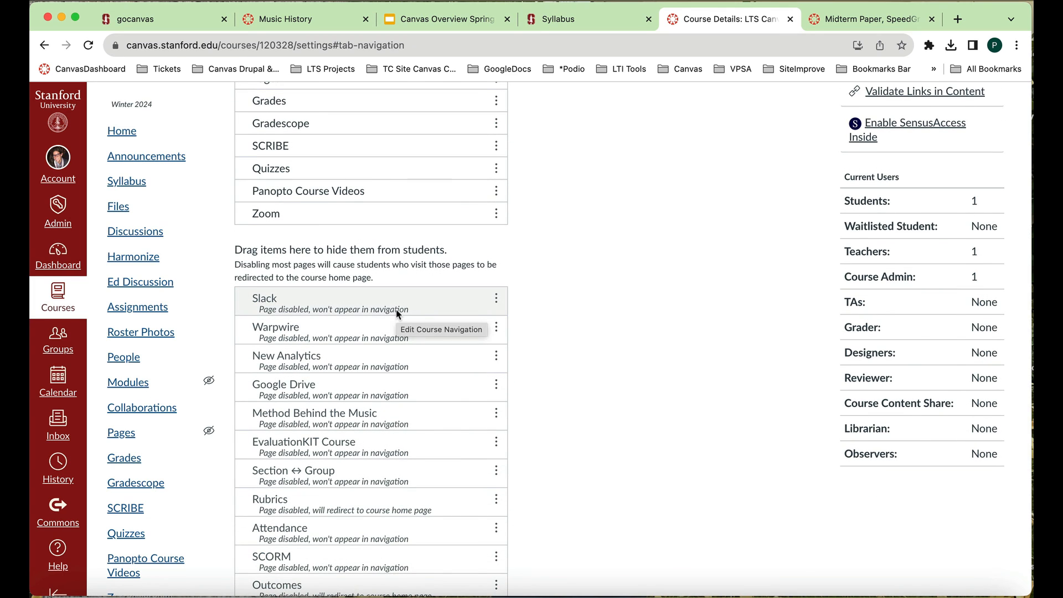
{"action": "left_click_drag", "start_coordinate": [396, 310], "coordinate": [402, 166]}
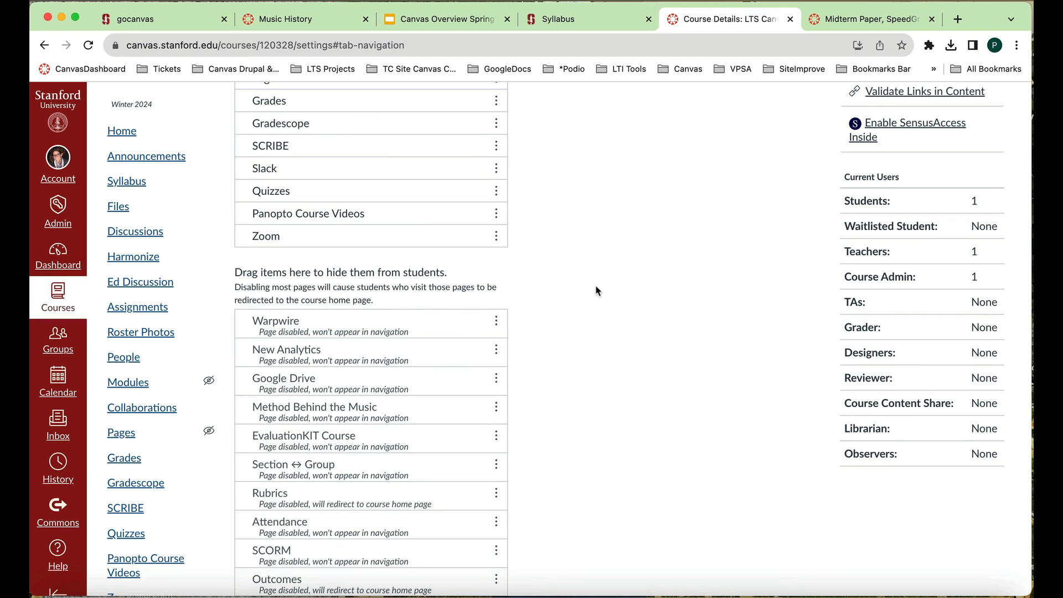
- Check the remaining hidden navigation items and save the changed course navigation
{"action": "scroll", "coordinate": [596, 287], "scroll_direction": "down", "scroll_amount": 2}
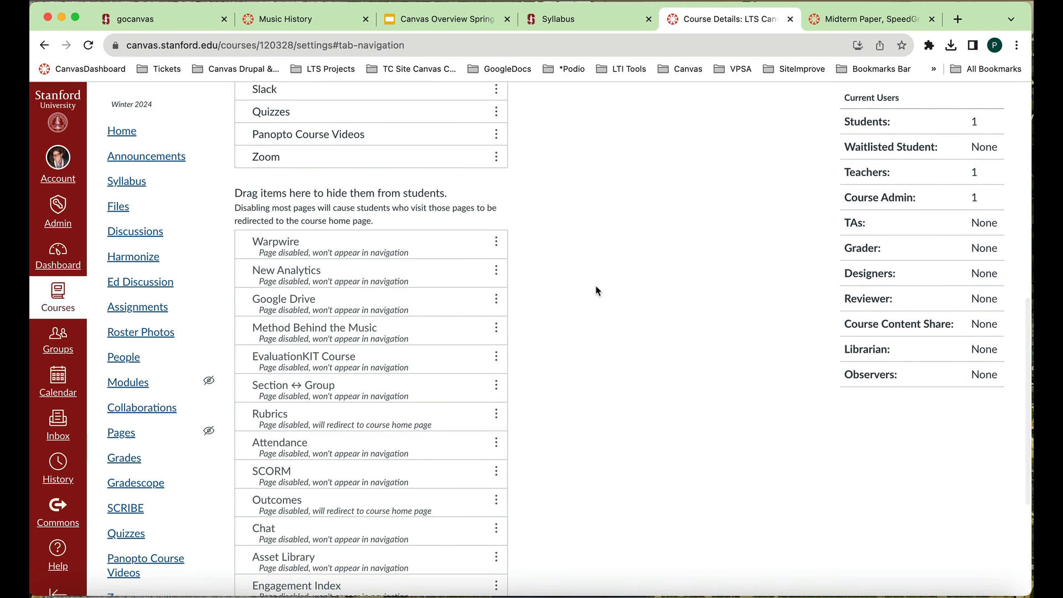
{"action": "scroll", "coordinate": [596, 286], "scroll_direction": "down", "scroll_amount": 4}
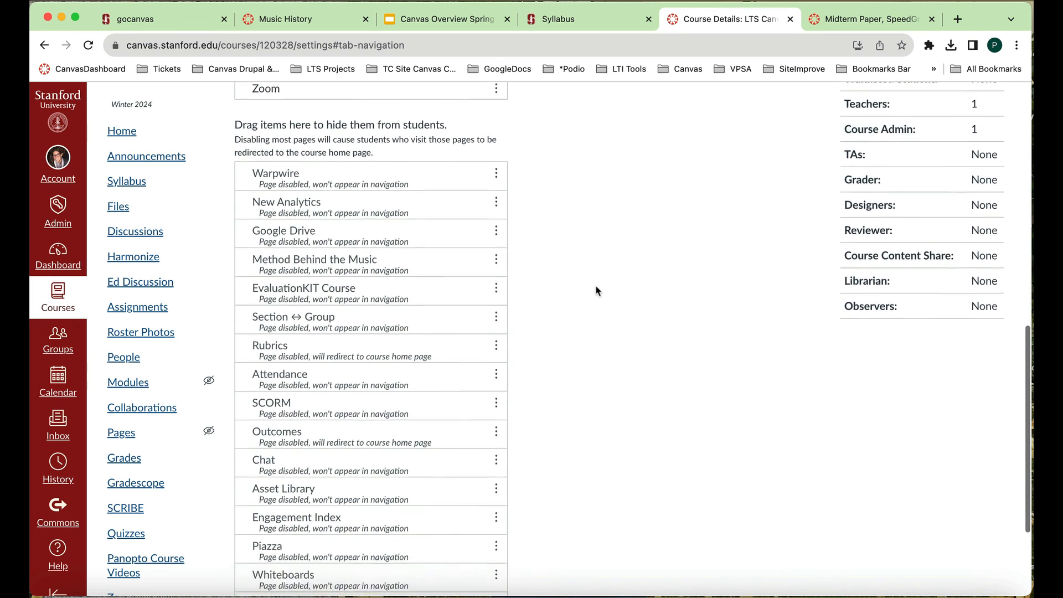
{"action": "scroll", "coordinate": [596, 291], "scroll_direction": "down", "scroll_amount": 2}
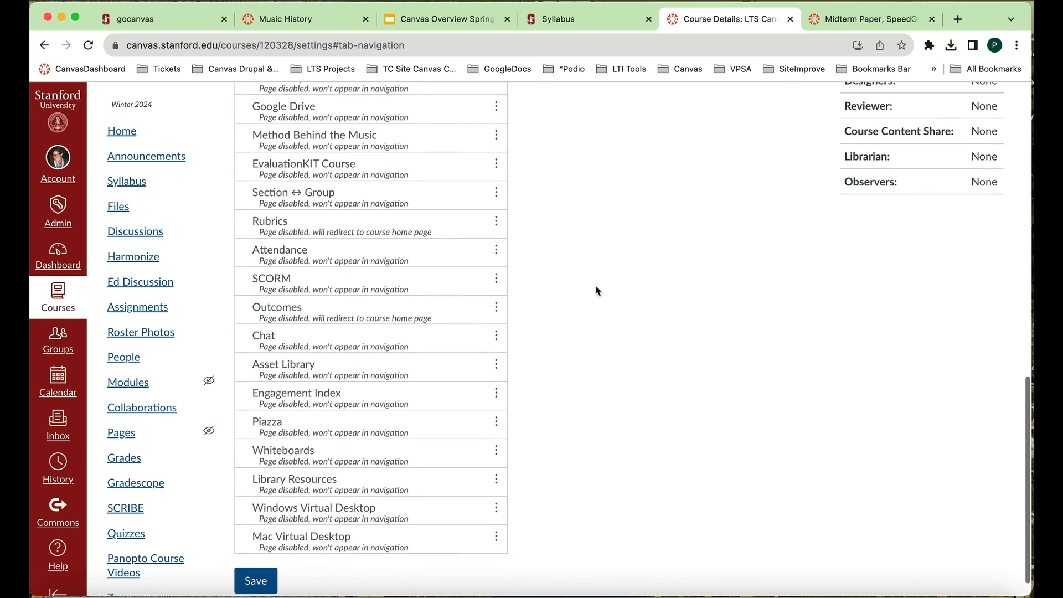
{"action": "scroll", "coordinate": [596, 290], "scroll_direction": "up", "scroll_amount": 4}
{"action": "scroll", "coordinate": [595, 290], "scroll_direction": "down", "scroll_amount": 5}
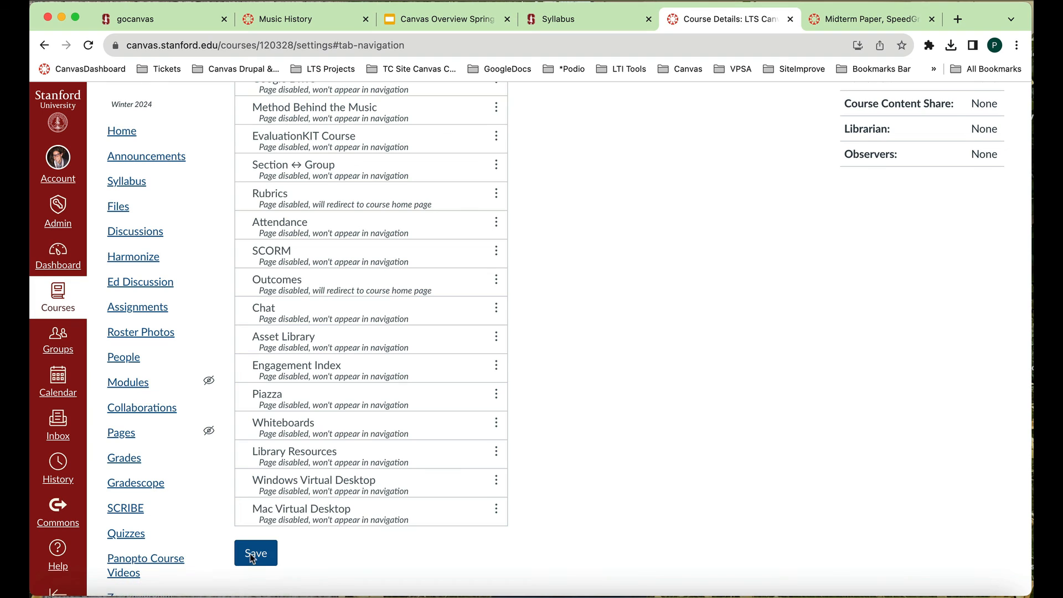
{"action": "scroll", "coordinate": [324, 436], "scroll_direction": "up", "scroll_amount": 2}
{"action": "scroll", "coordinate": [324, 436], "scroll_direction": "down", "scroll_amount": 2}
{"action": "left_click", "coordinate": [255, 554]}
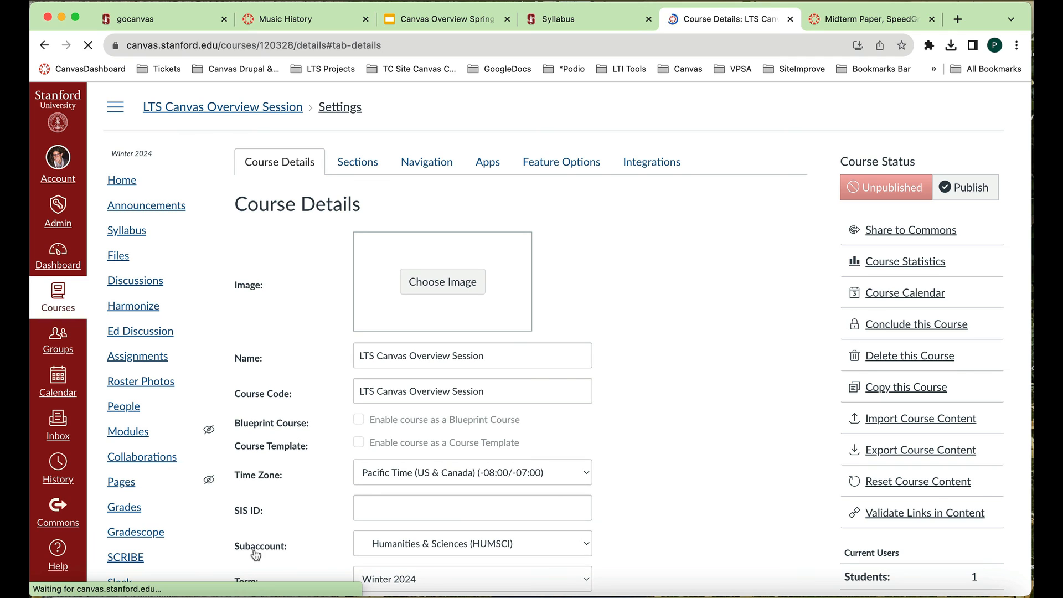
- Return to the course home page and publish the course
{"action": "left_click", "coordinate": [127, 186]}
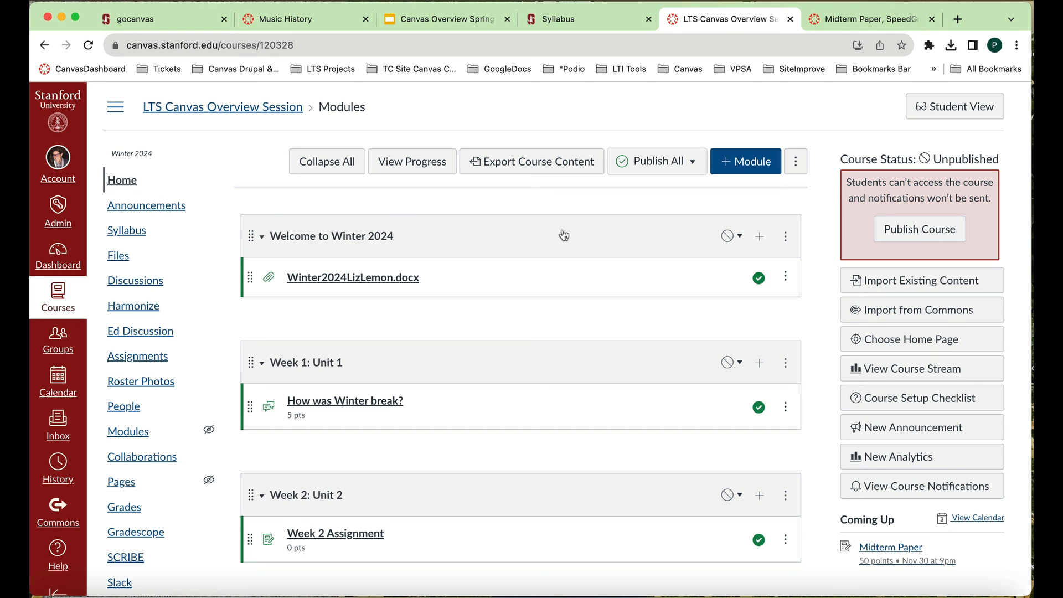
{"action": "left_click", "coordinate": [933, 237]}
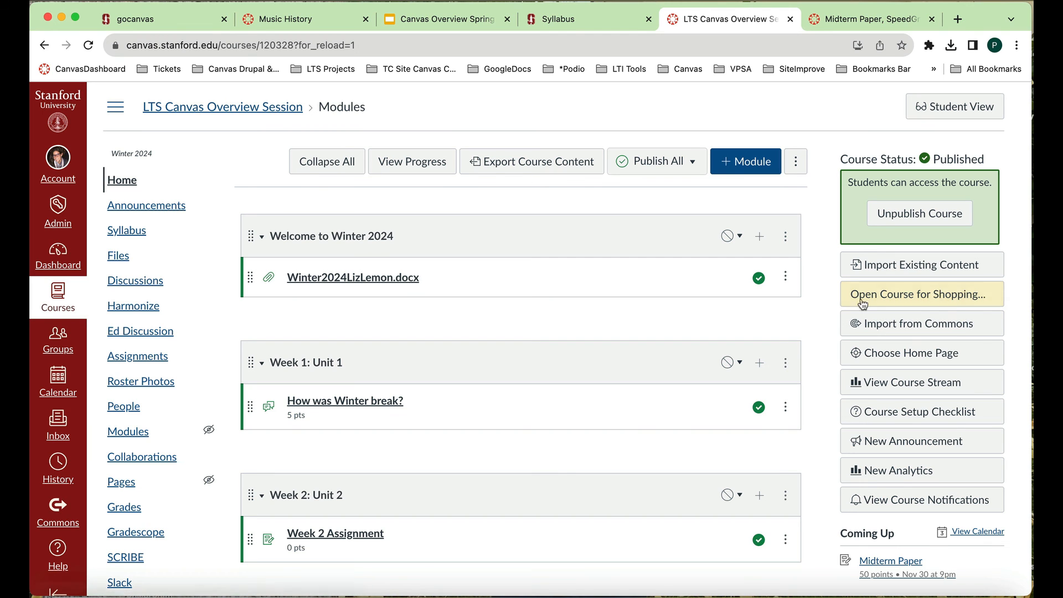
- Open the course for shopping to all SUNet ID holders, and restrict it back to registered students
{"action": "left_click", "coordinate": [885, 296]}
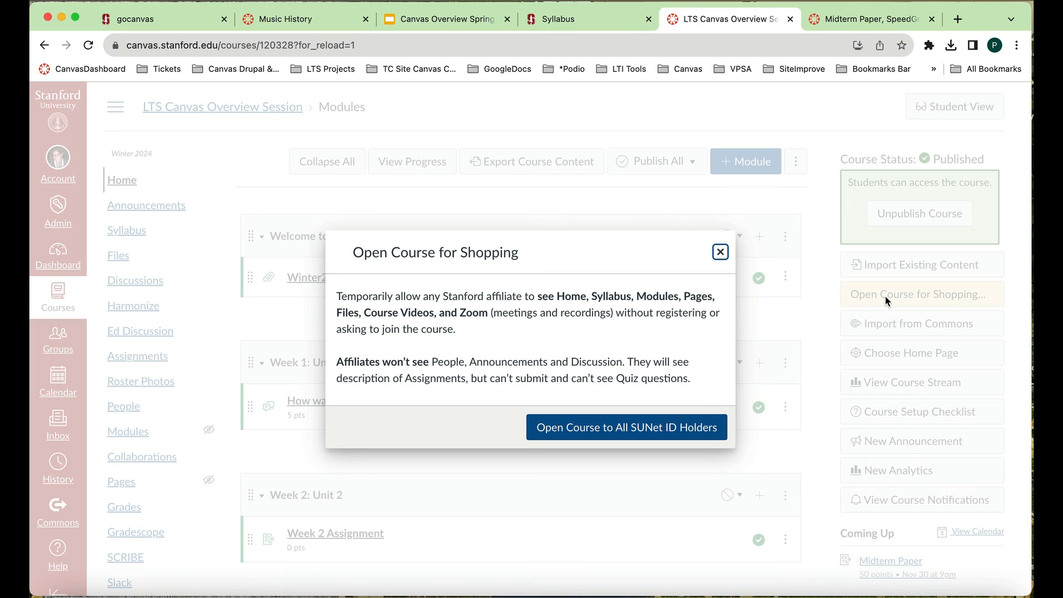
{"action": "left_click", "coordinate": [645, 433]}
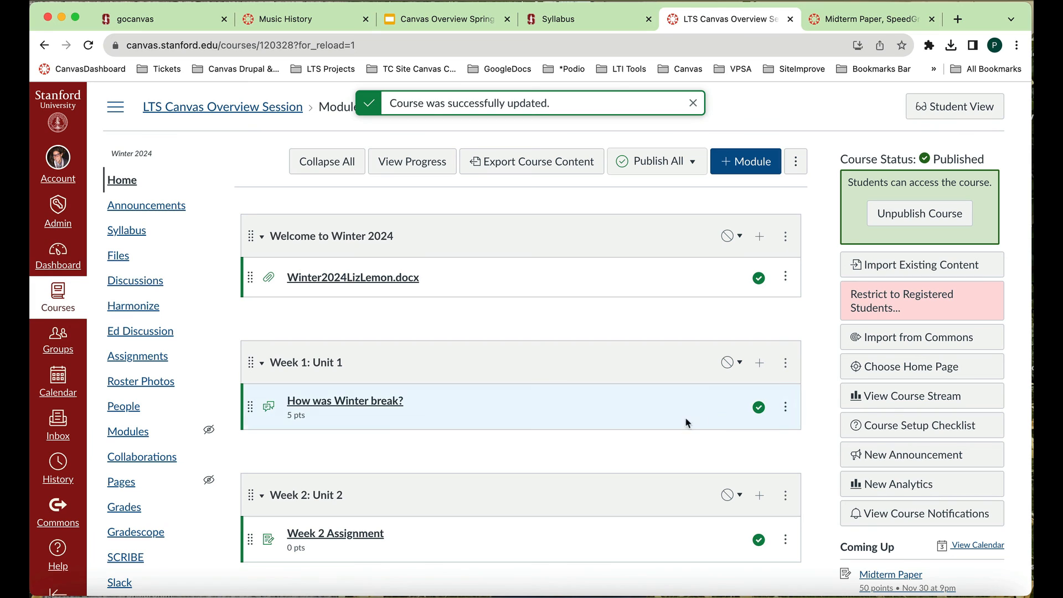
{"action": "left_click", "coordinate": [892, 302]}
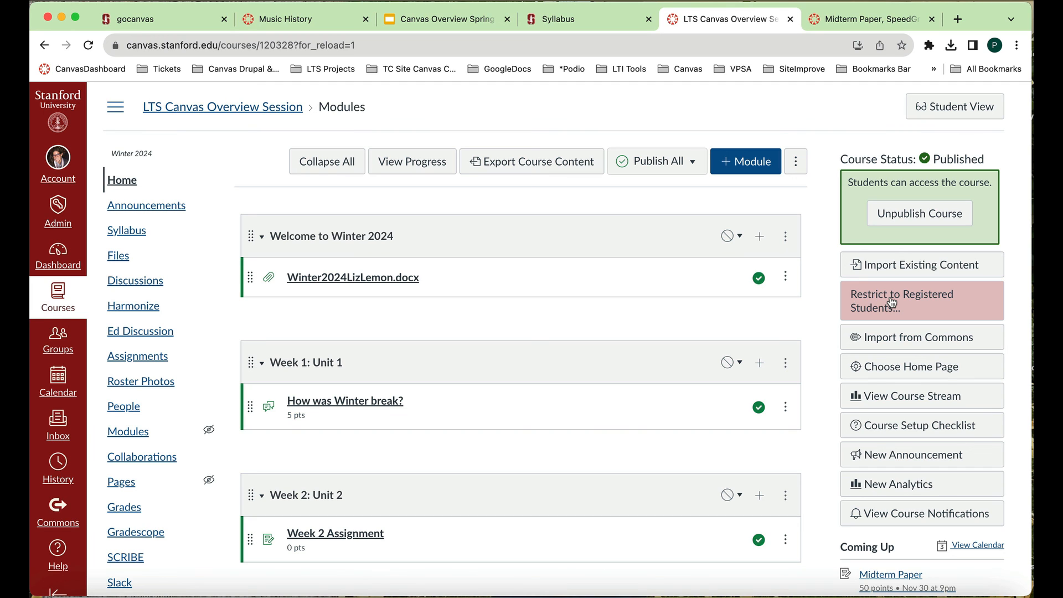
{"action": "left_click", "coordinate": [892, 302]}
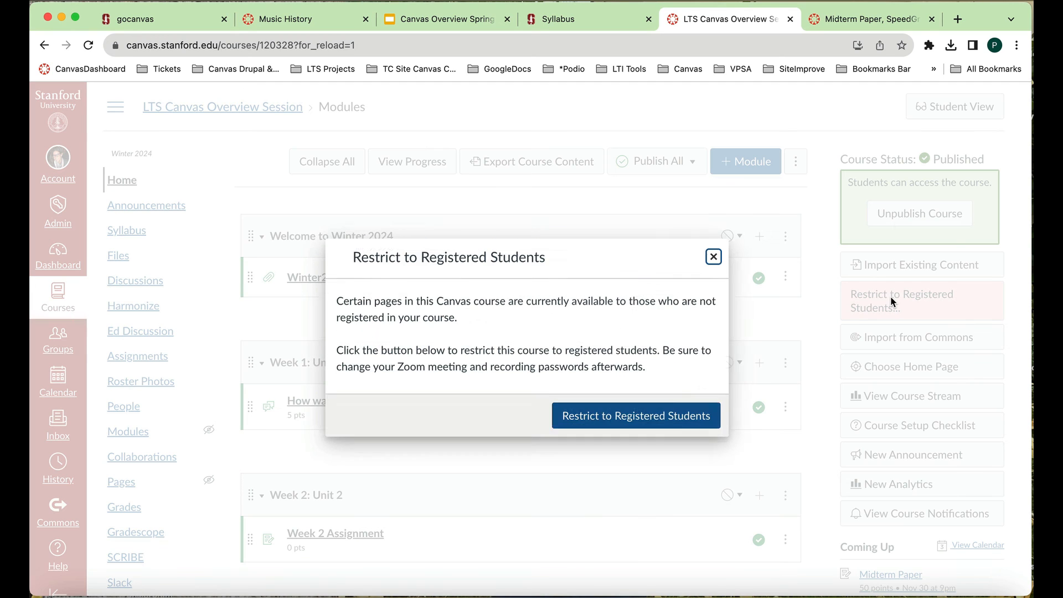
{"action": "left_click", "coordinate": [703, 424]}
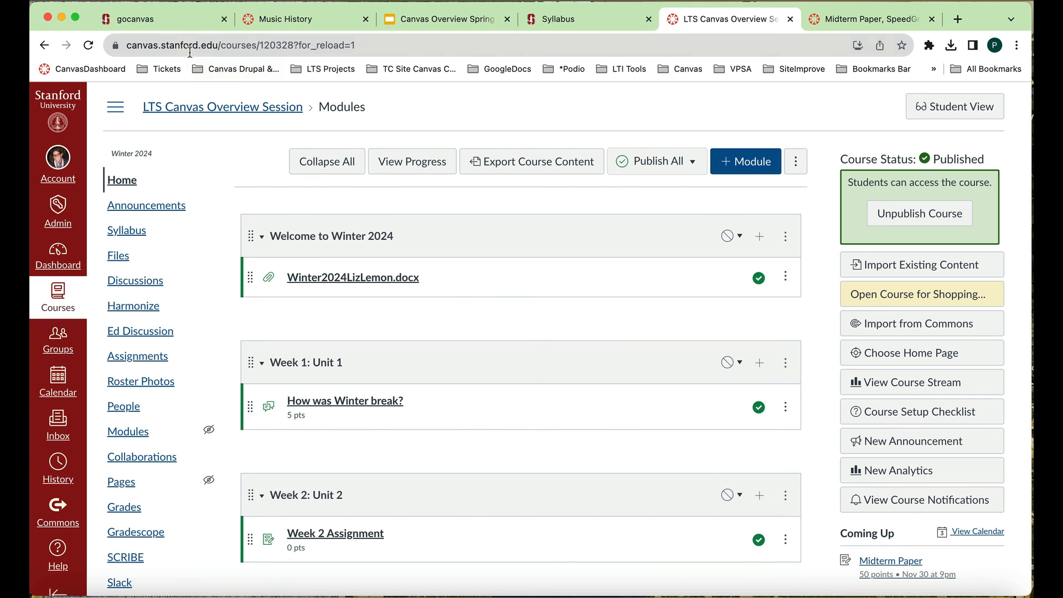
- Switch to the gocanvas website and review its Winter 2024 Canvas Overview Sessions details, First Steps and Tips, and tutorial videos
{"action": "left_click", "coordinate": [180, 20]}
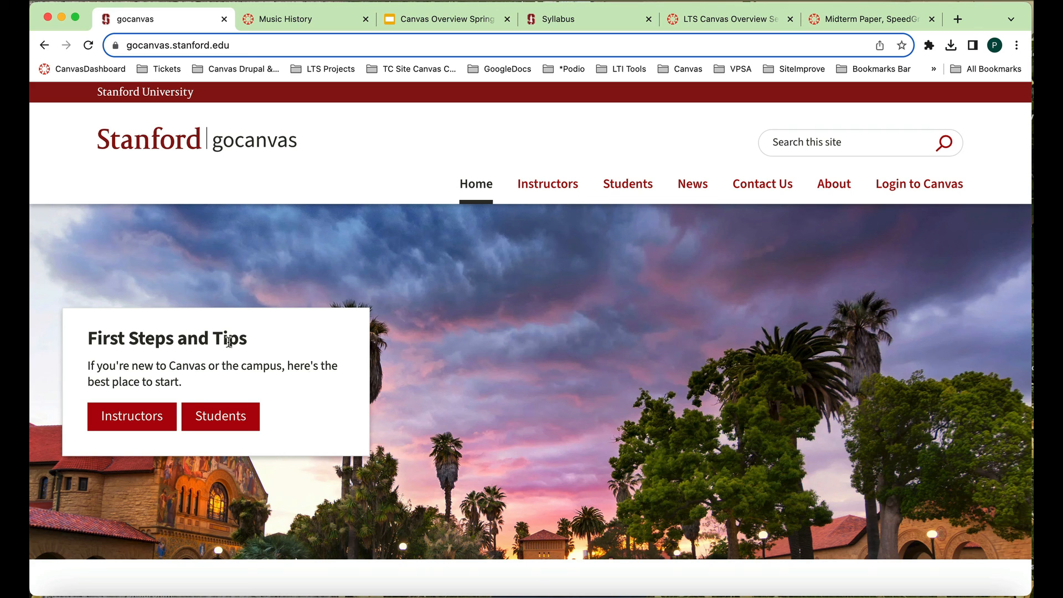
{"action": "scroll", "coordinate": [419, 443], "scroll_direction": "down", "scroll_amount": 1}
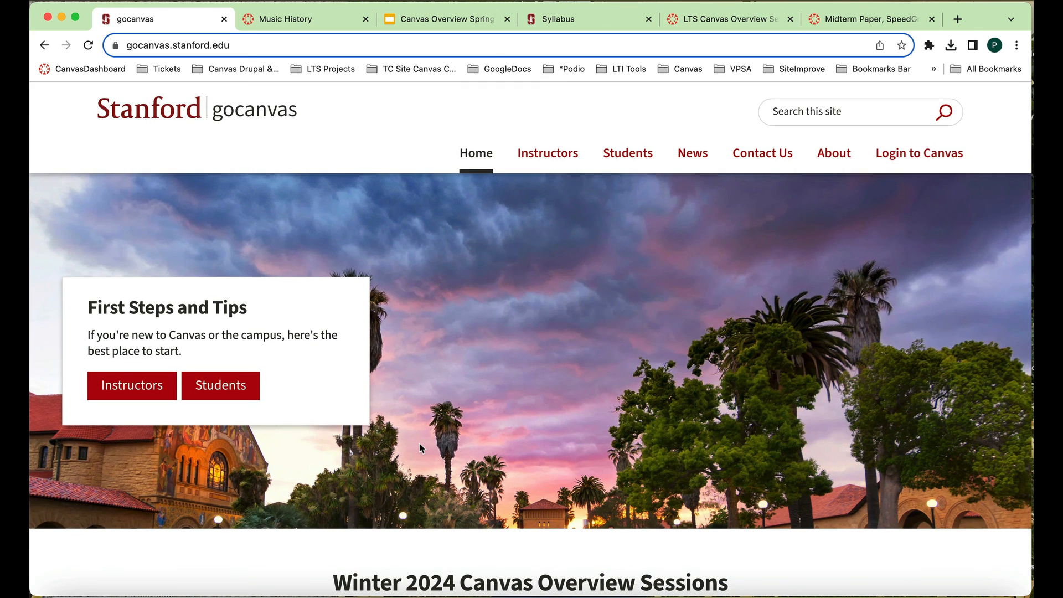
{"action": "scroll", "coordinate": [421, 447], "scroll_direction": "down", "scroll_amount": 5}
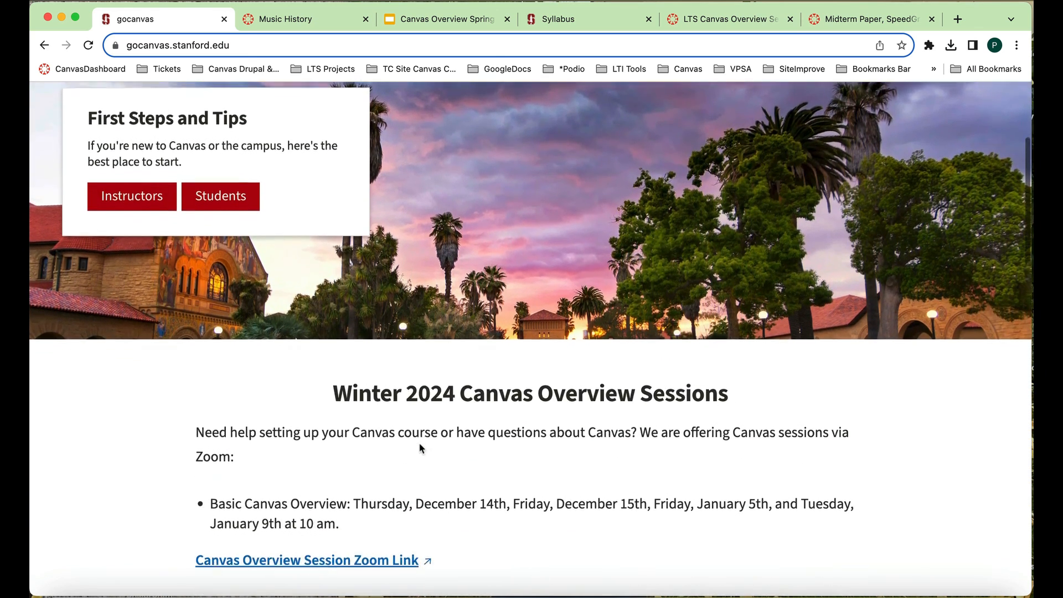
{"action": "scroll", "coordinate": [421, 447], "scroll_direction": "down", "scroll_amount": 3}
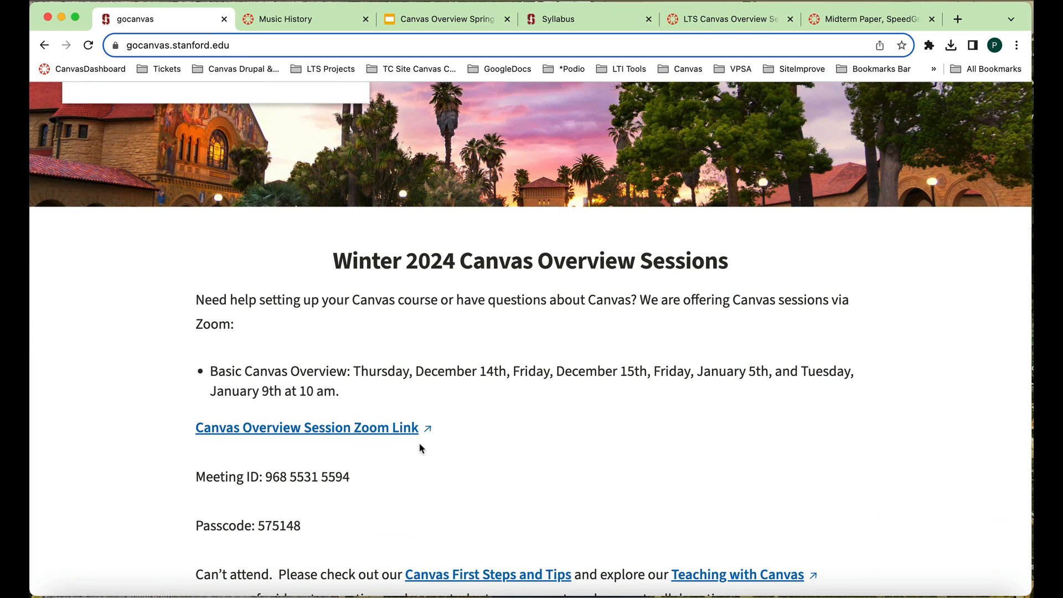
{"action": "scroll", "coordinate": [420, 449], "scroll_direction": "down", "scroll_amount": 7}
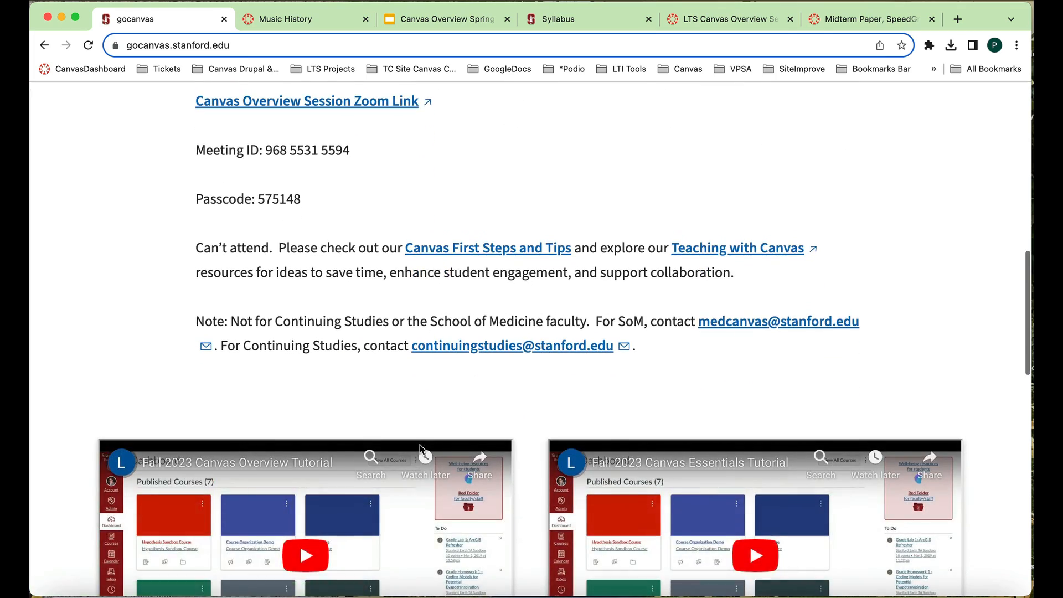
{"action": "scroll", "coordinate": [419, 446], "scroll_direction": "up", "scroll_amount": 7}
{"action": "scroll", "coordinate": [420, 449], "scroll_direction": "up", "scroll_amount": 8}
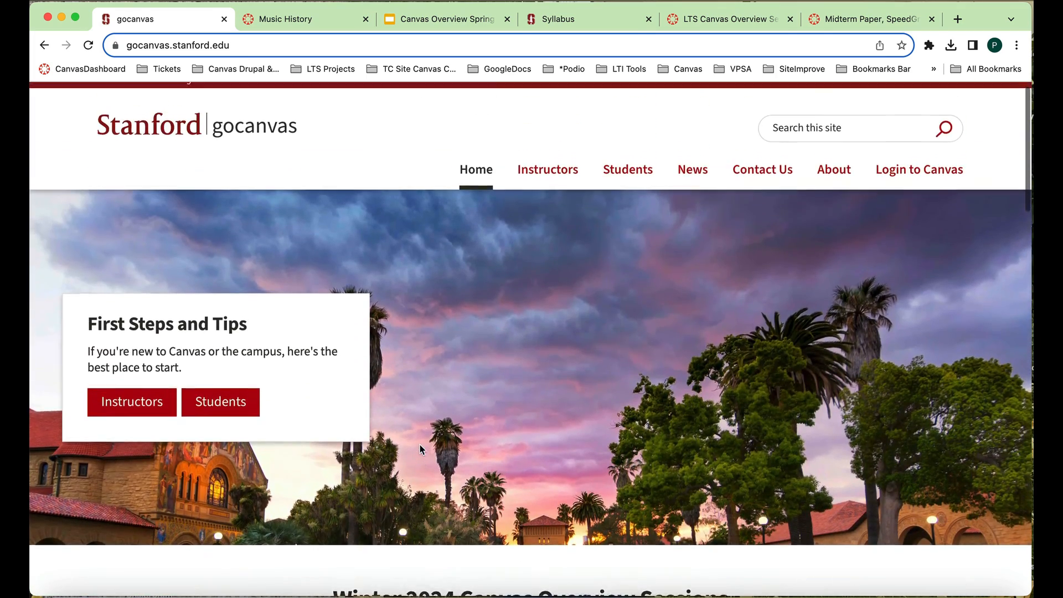
{"action": "scroll", "coordinate": [419, 449], "scroll_direction": "down", "scroll_amount": 12}
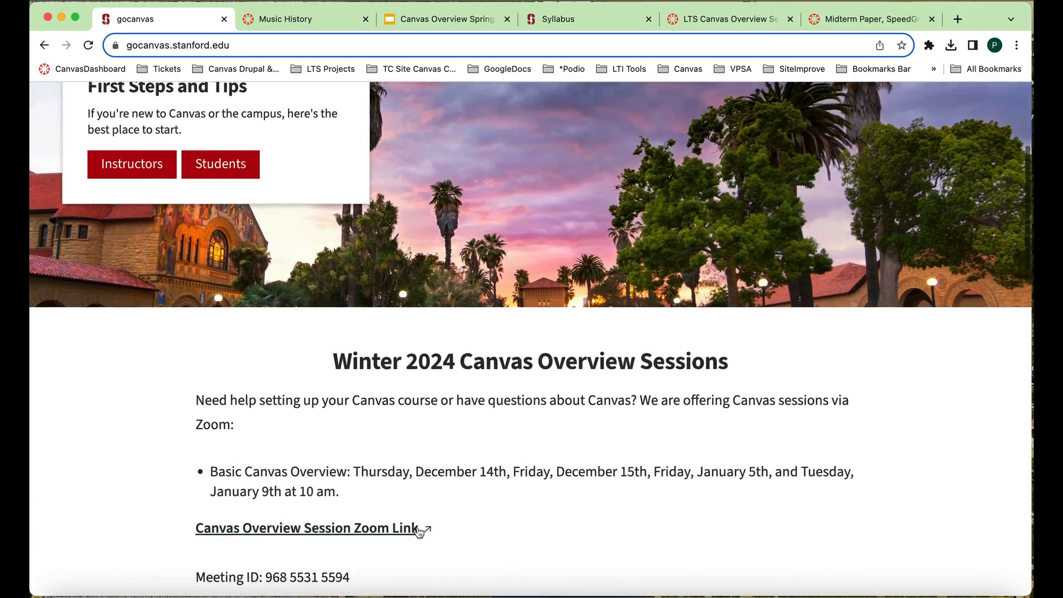
{"action": "scroll", "coordinate": [418, 528], "scroll_direction": "down", "scroll_amount": 3}
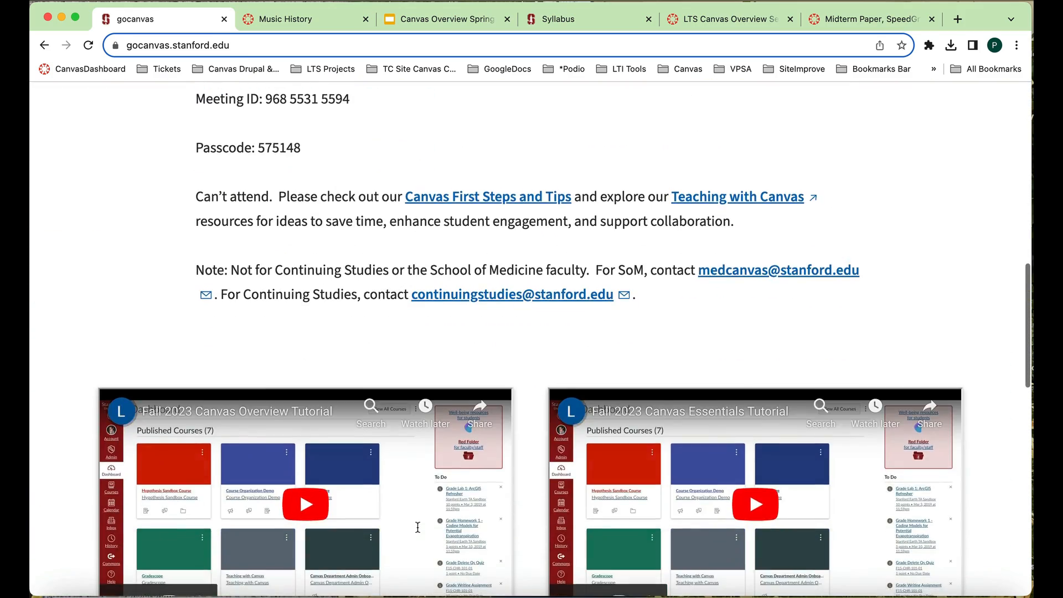
- Browse the Instructors, Students and News pages of the gocanvas website
{"action": "scroll", "coordinate": [418, 530], "scroll_direction": "up", "scroll_amount": 5}
{"action": "scroll", "coordinate": [419, 532], "scroll_direction": "up", "scroll_amount": 9}
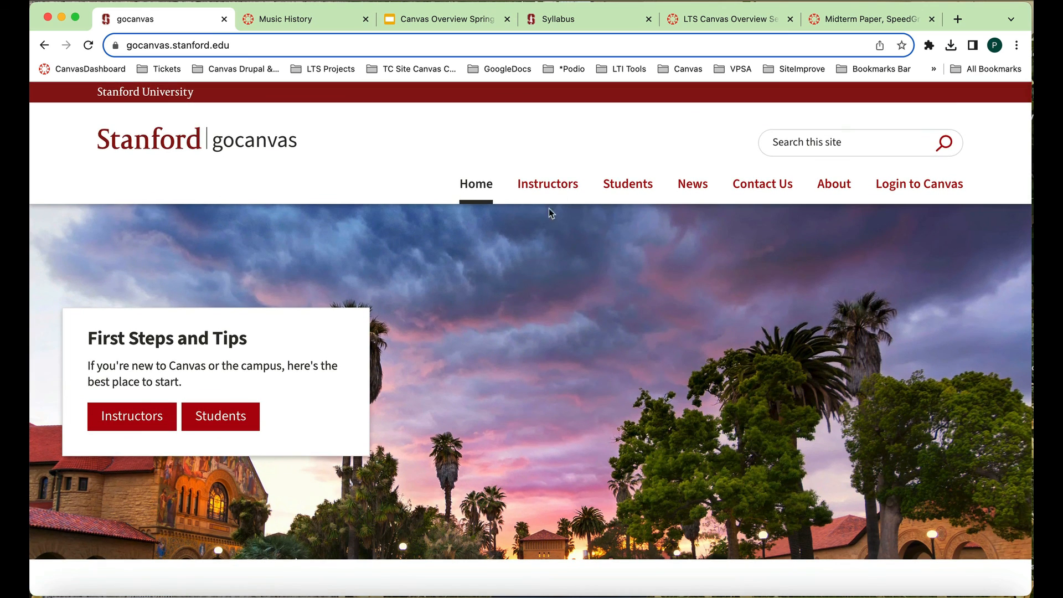
{"action": "left_click", "coordinate": [566, 186]}
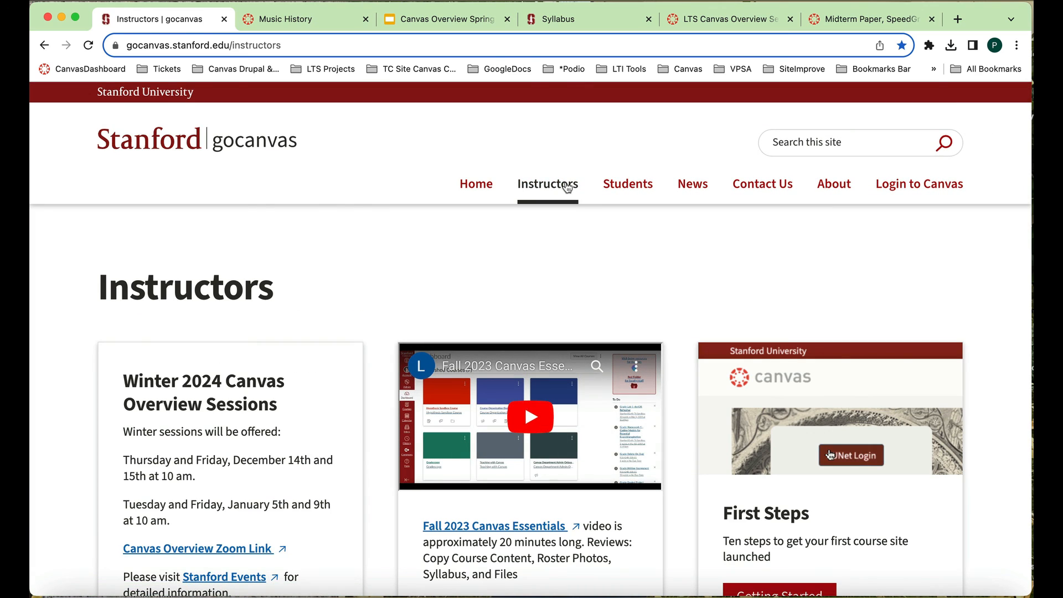
{"action": "scroll", "coordinate": [570, 216], "scroll_direction": "down", "scroll_amount": 1}
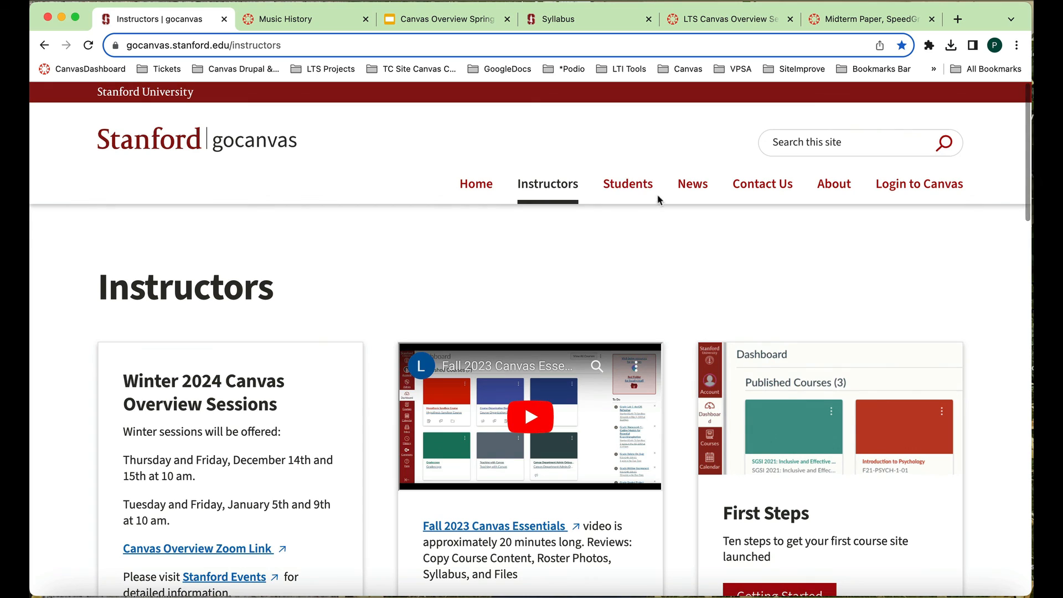
{"action": "left_click", "coordinate": [644, 189]}
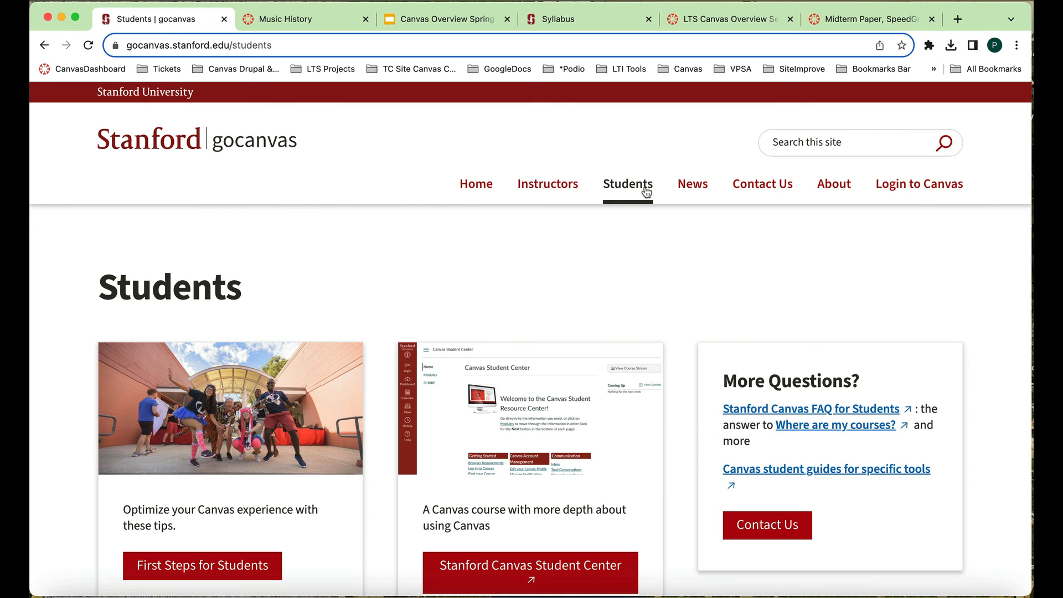
{"action": "left_click", "coordinate": [704, 188]}
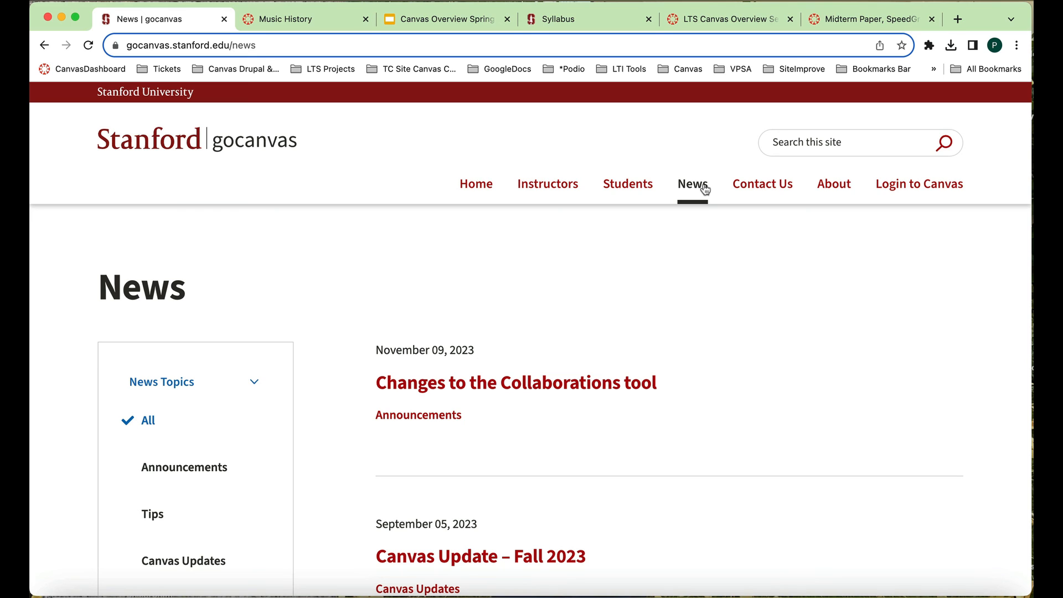
- Switch to the LTS Canvas Overview Session course and review the Canvas help options, including the request form for Stanford Canvas Support
{"action": "left_click", "coordinate": [572, 21]}
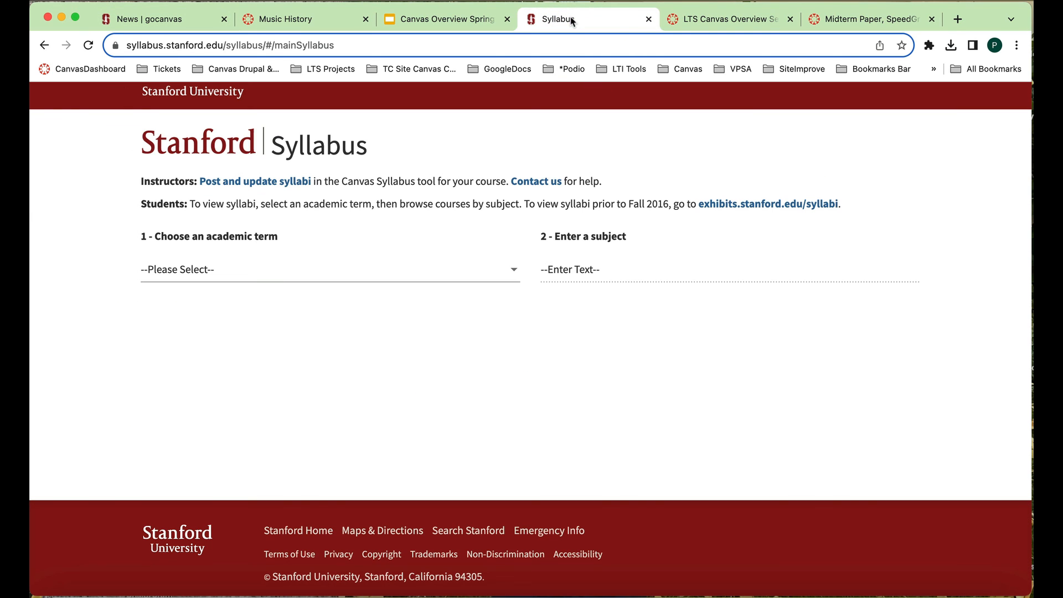
{"action": "left_click", "coordinate": [737, 20]}
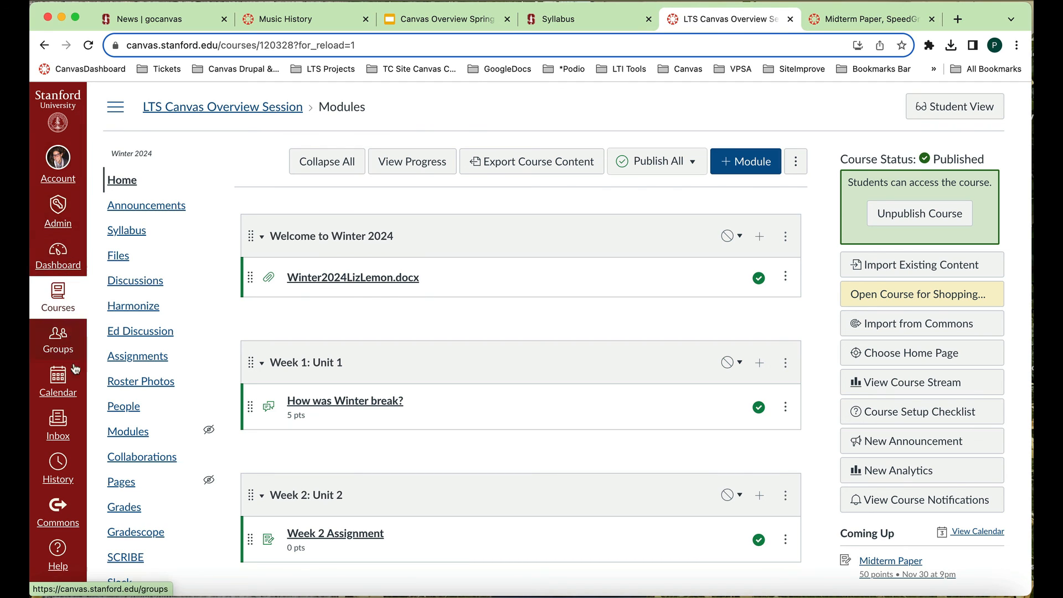
{"action": "left_click", "coordinate": [58, 551]}
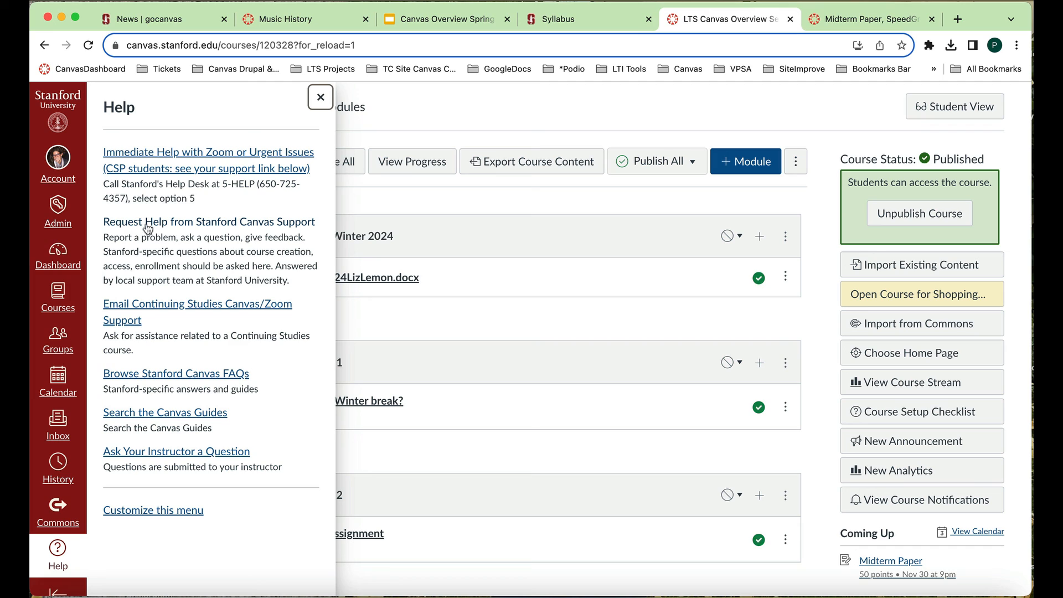
{"action": "left_click", "coordinate": [240, 223]}
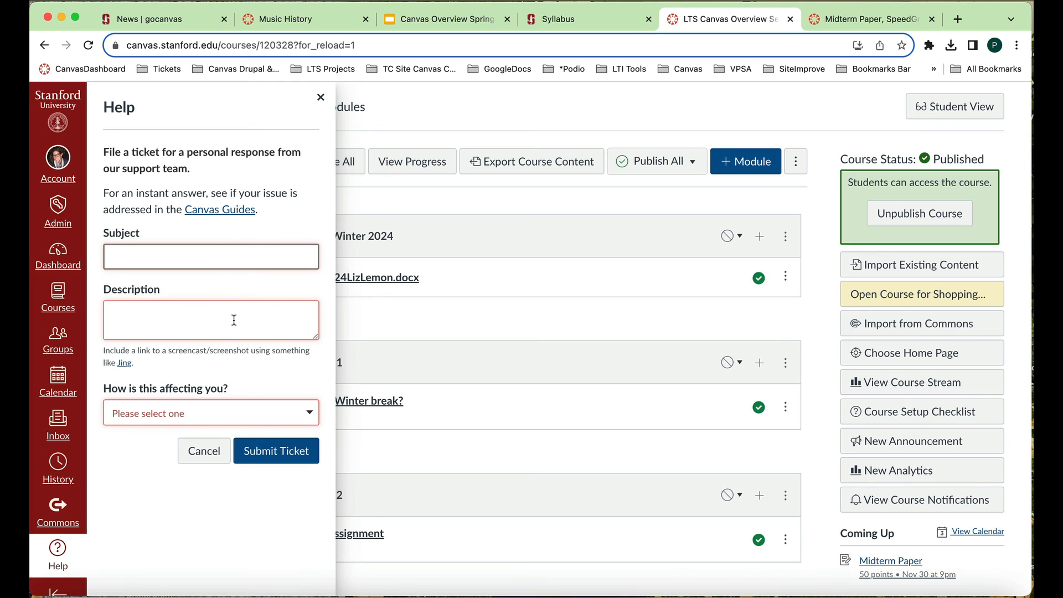
{"action": "left_click", "coordinate": [320, 98]}
{"action": "left_click", "coordinate": [320, 98]}
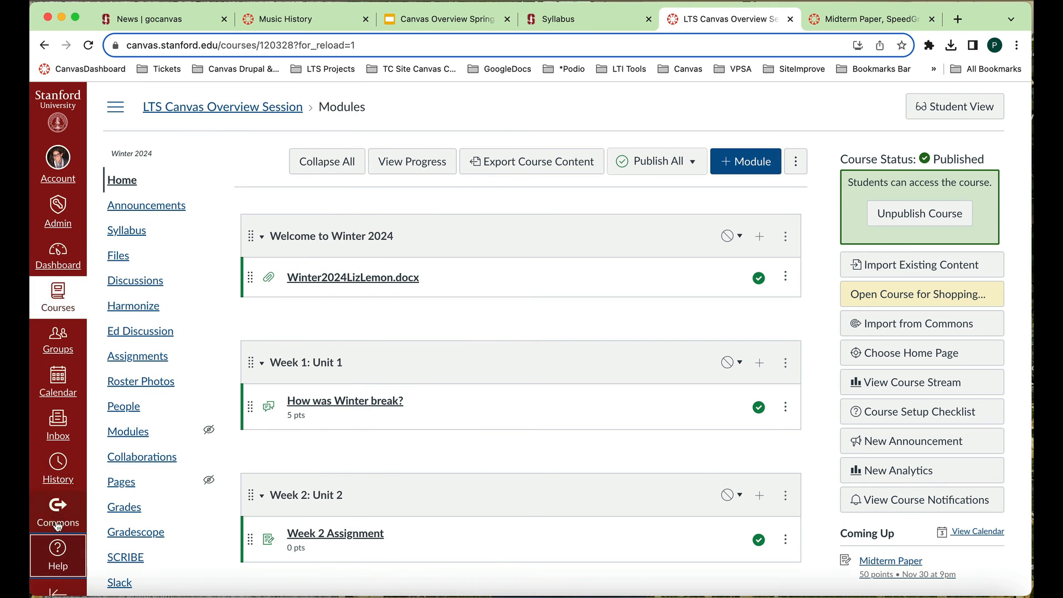
{"action": "left_click", "coordinate": [59, 550]}
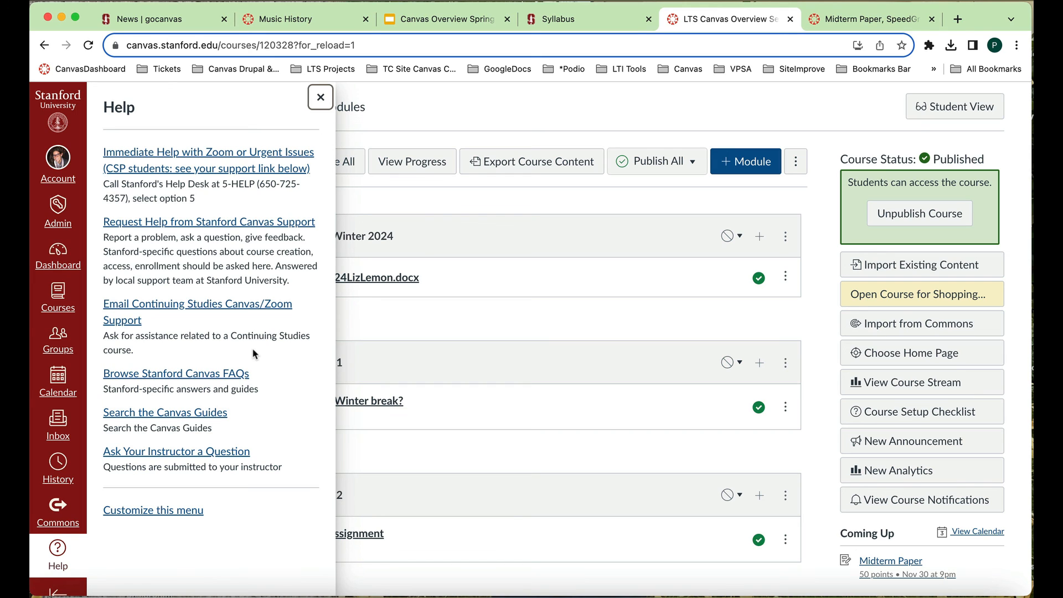
{"action": "left_click", "coordinate": [321, 98]}
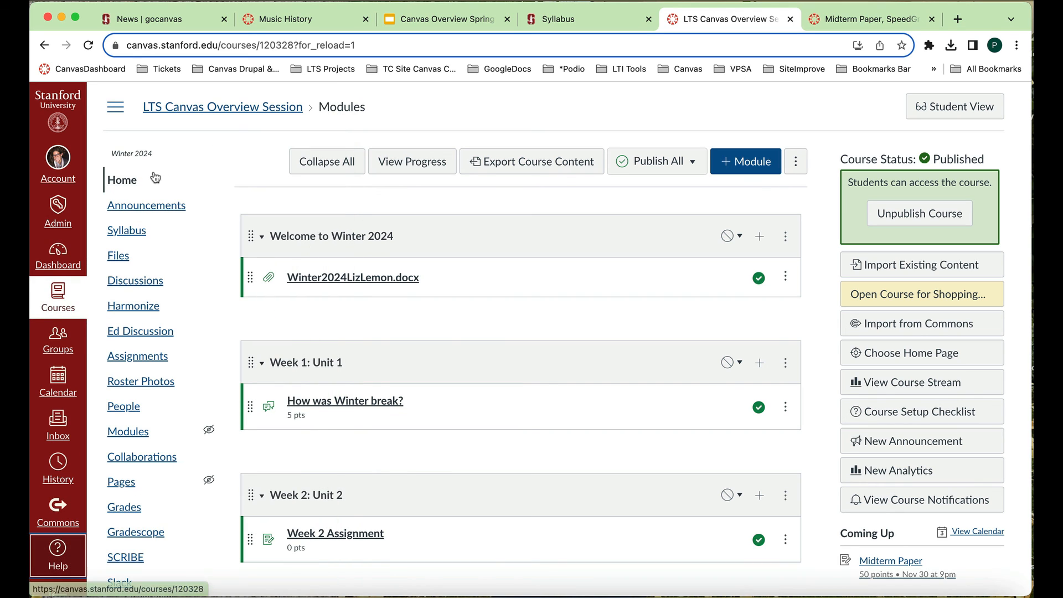